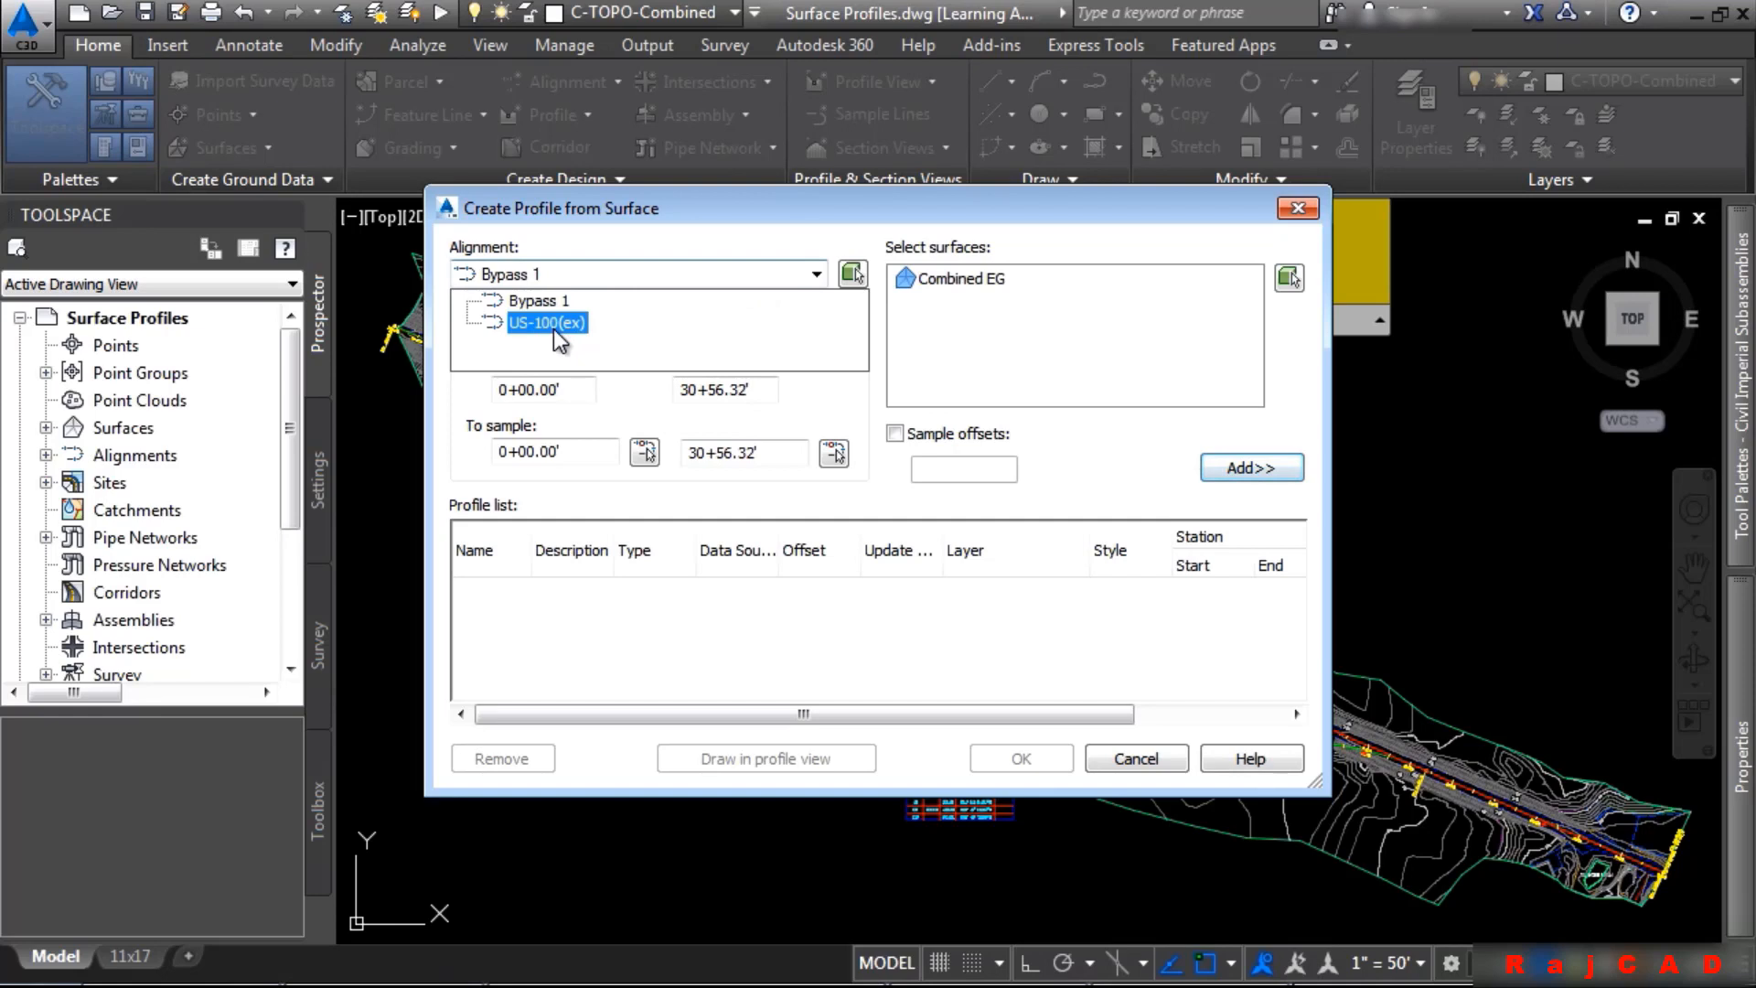
# Add a Combined EG surface profile for the US-100(ex) alignment, enabling sample offsets and using the Existing Ground Profile style
pyautogui.click(553, 328)
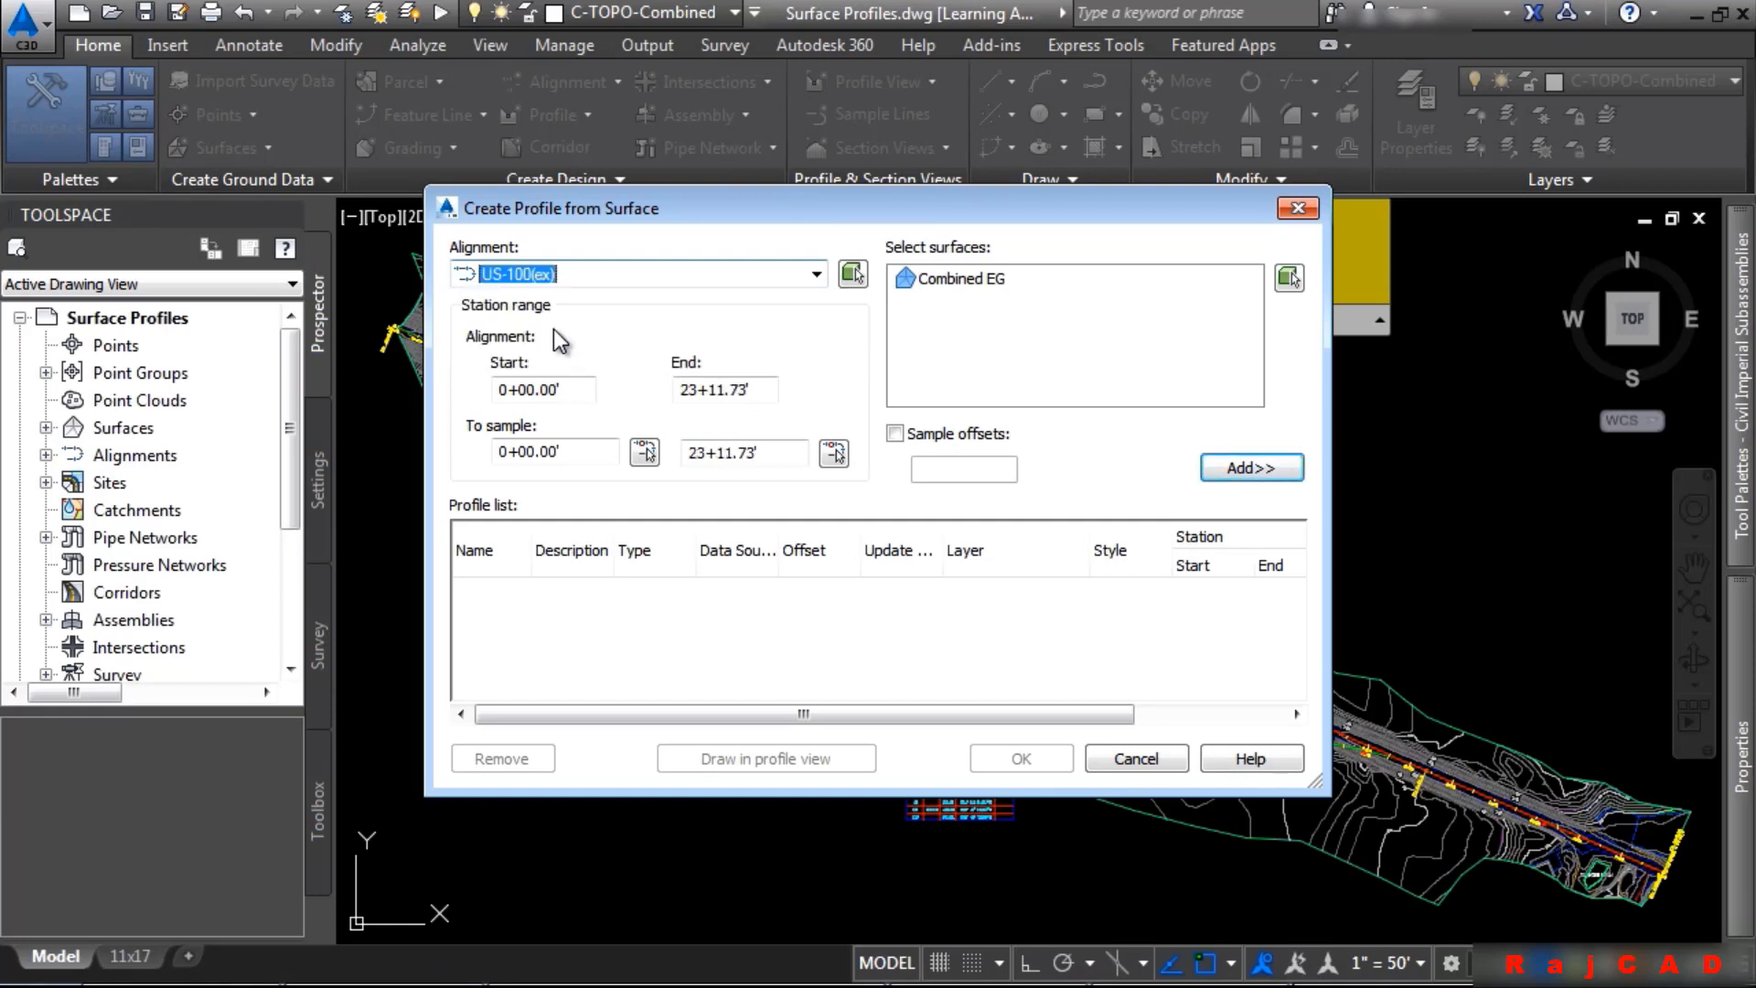
pyautogui.click(977, 284)
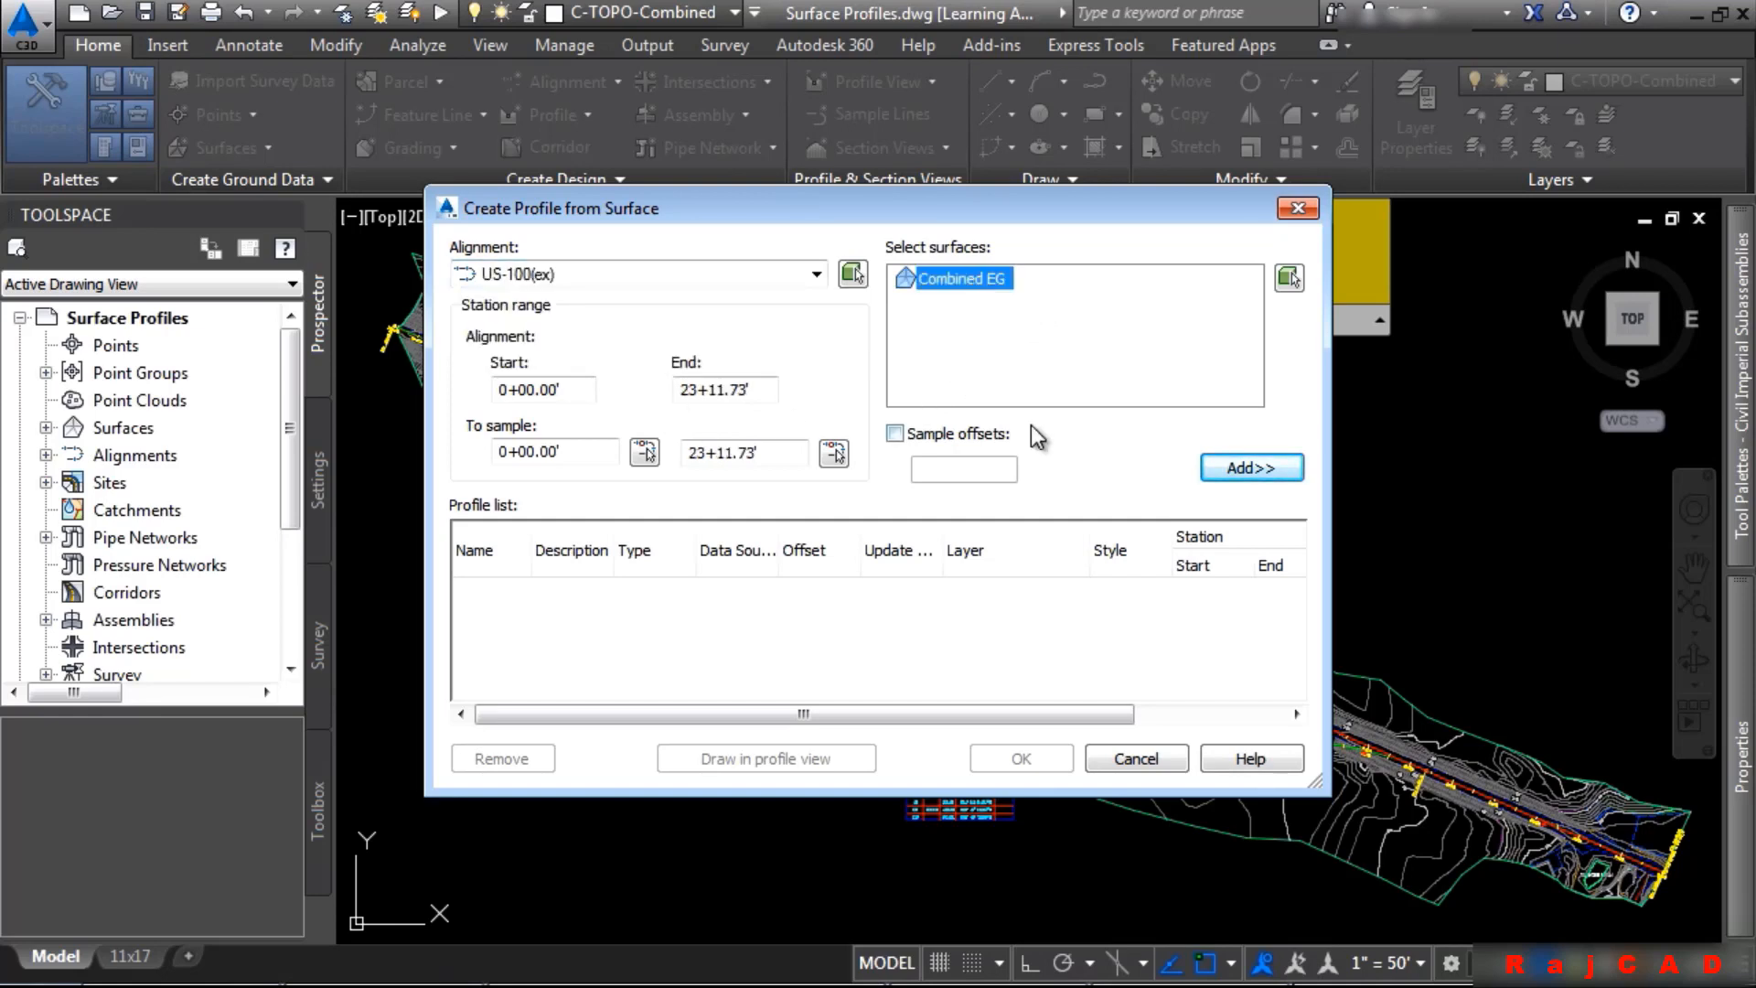
pyautogui.click(1237, 471)
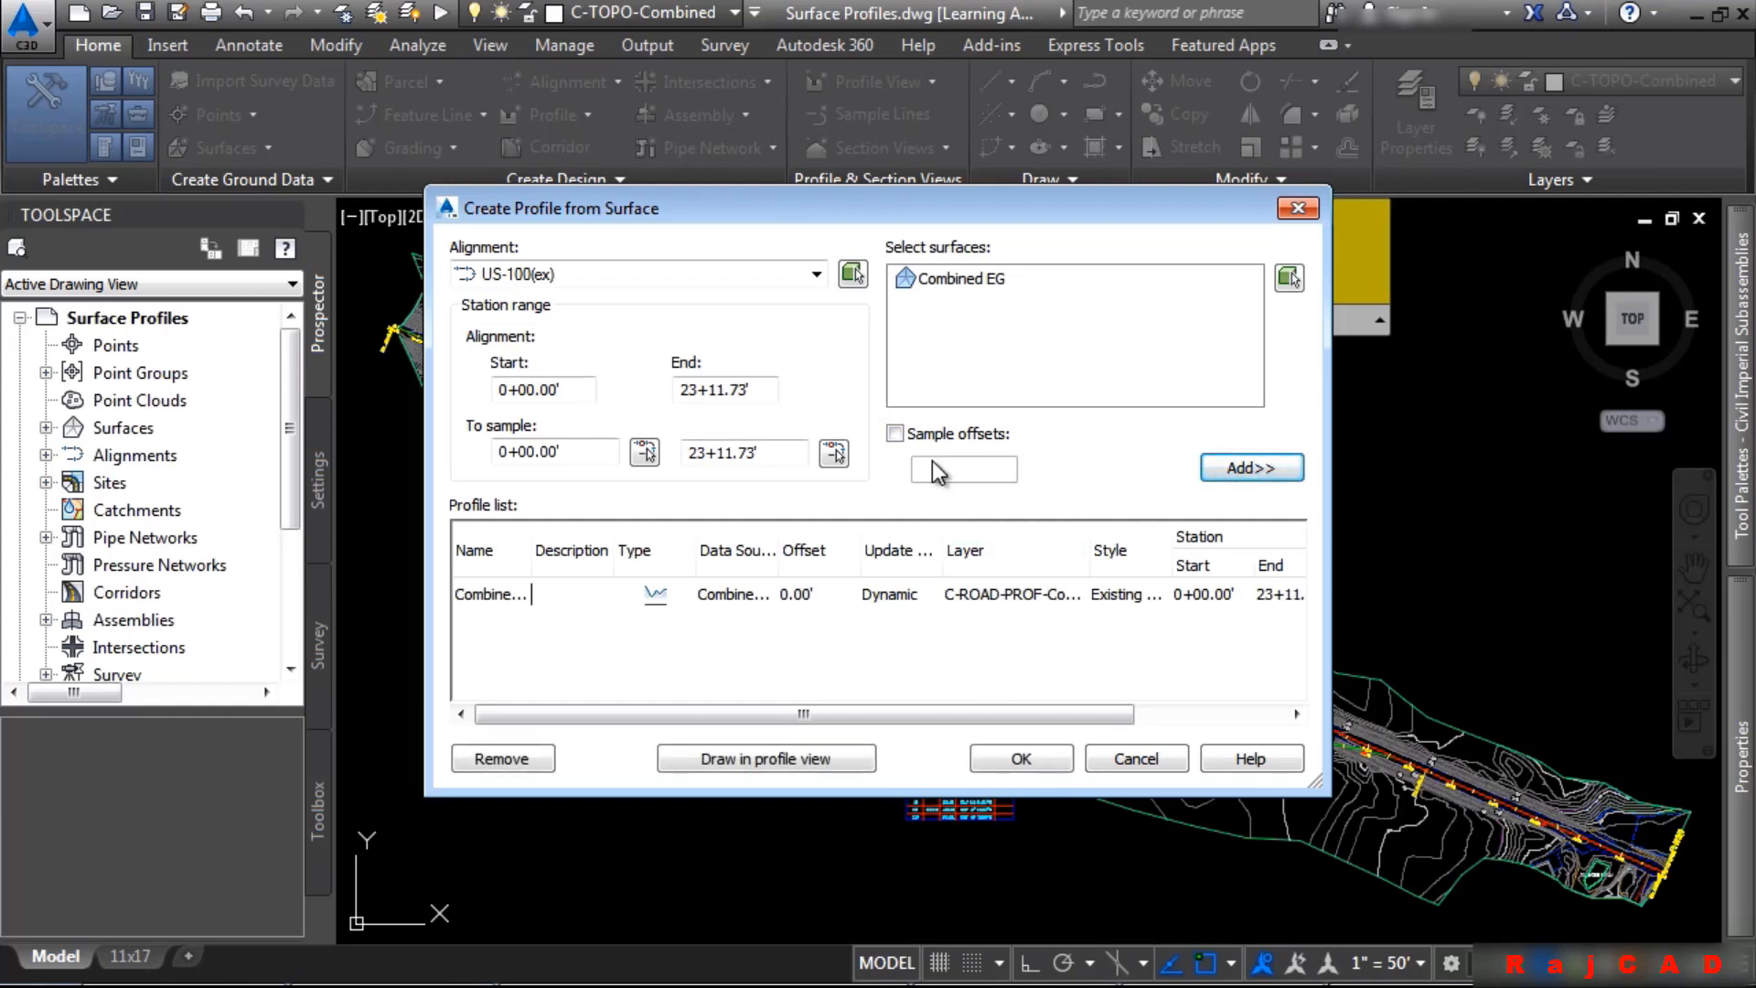
pyautogui.click(909, 438)
pyautogui.click(979, 594)
pyautogui.click(992, 596)
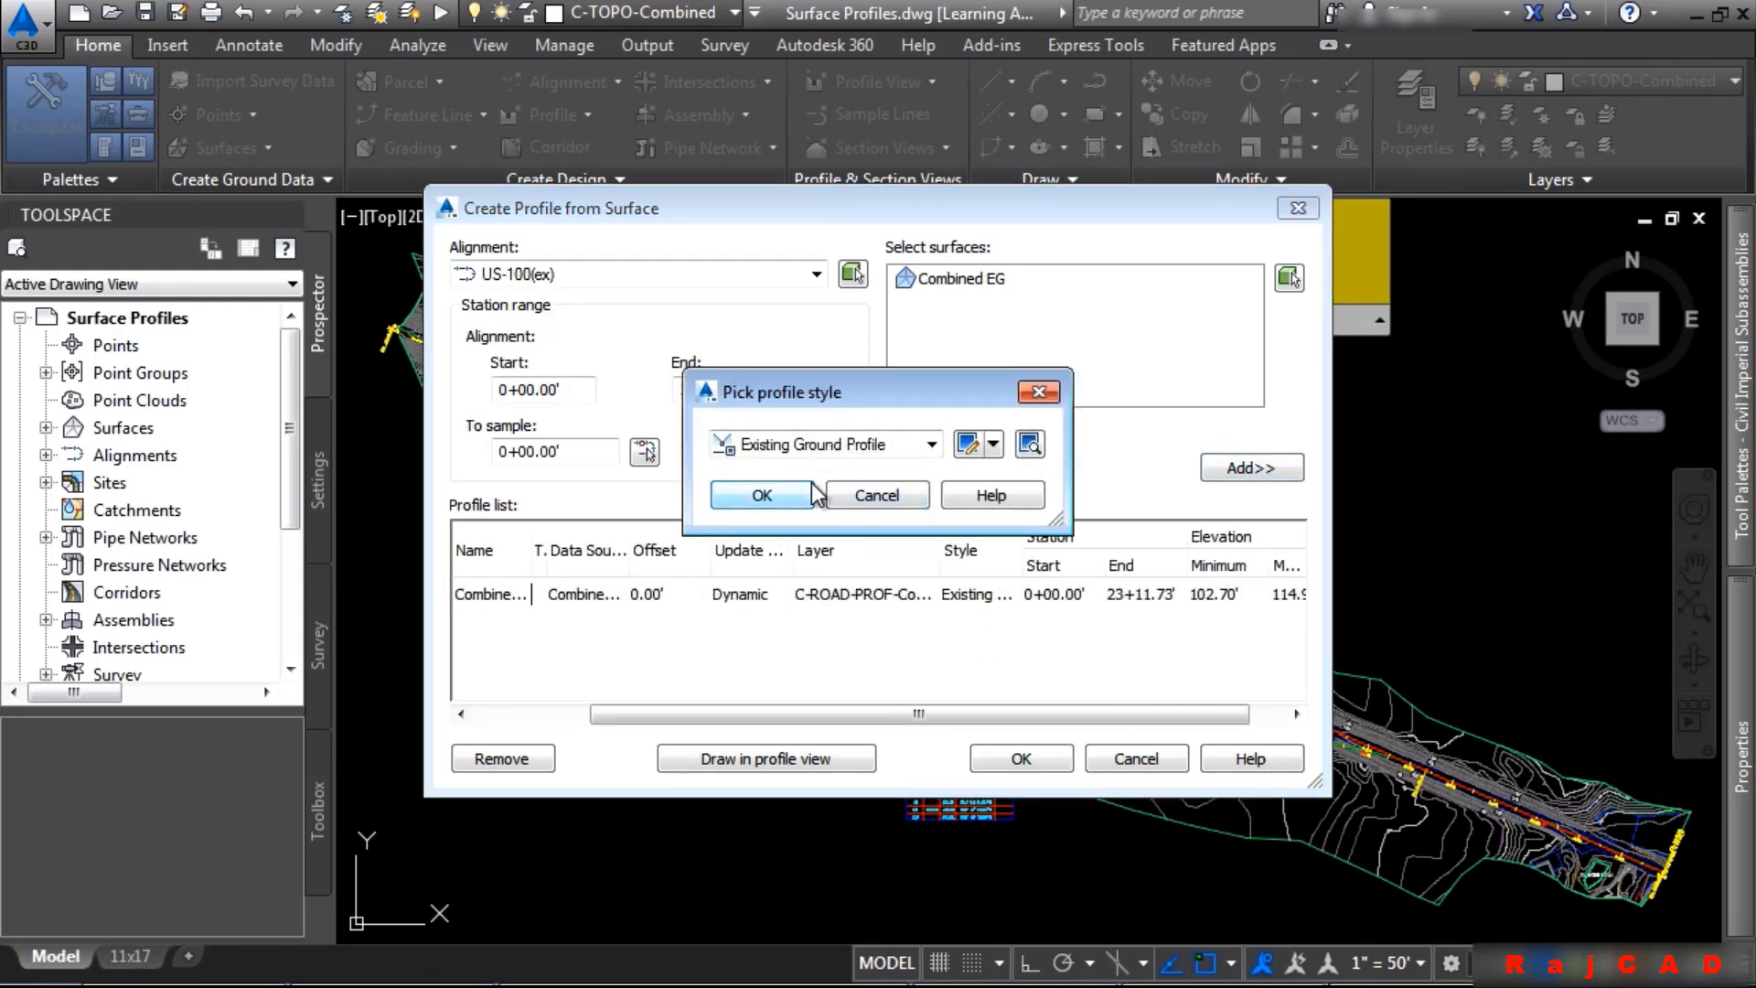
pyautogui.click(773, 498)
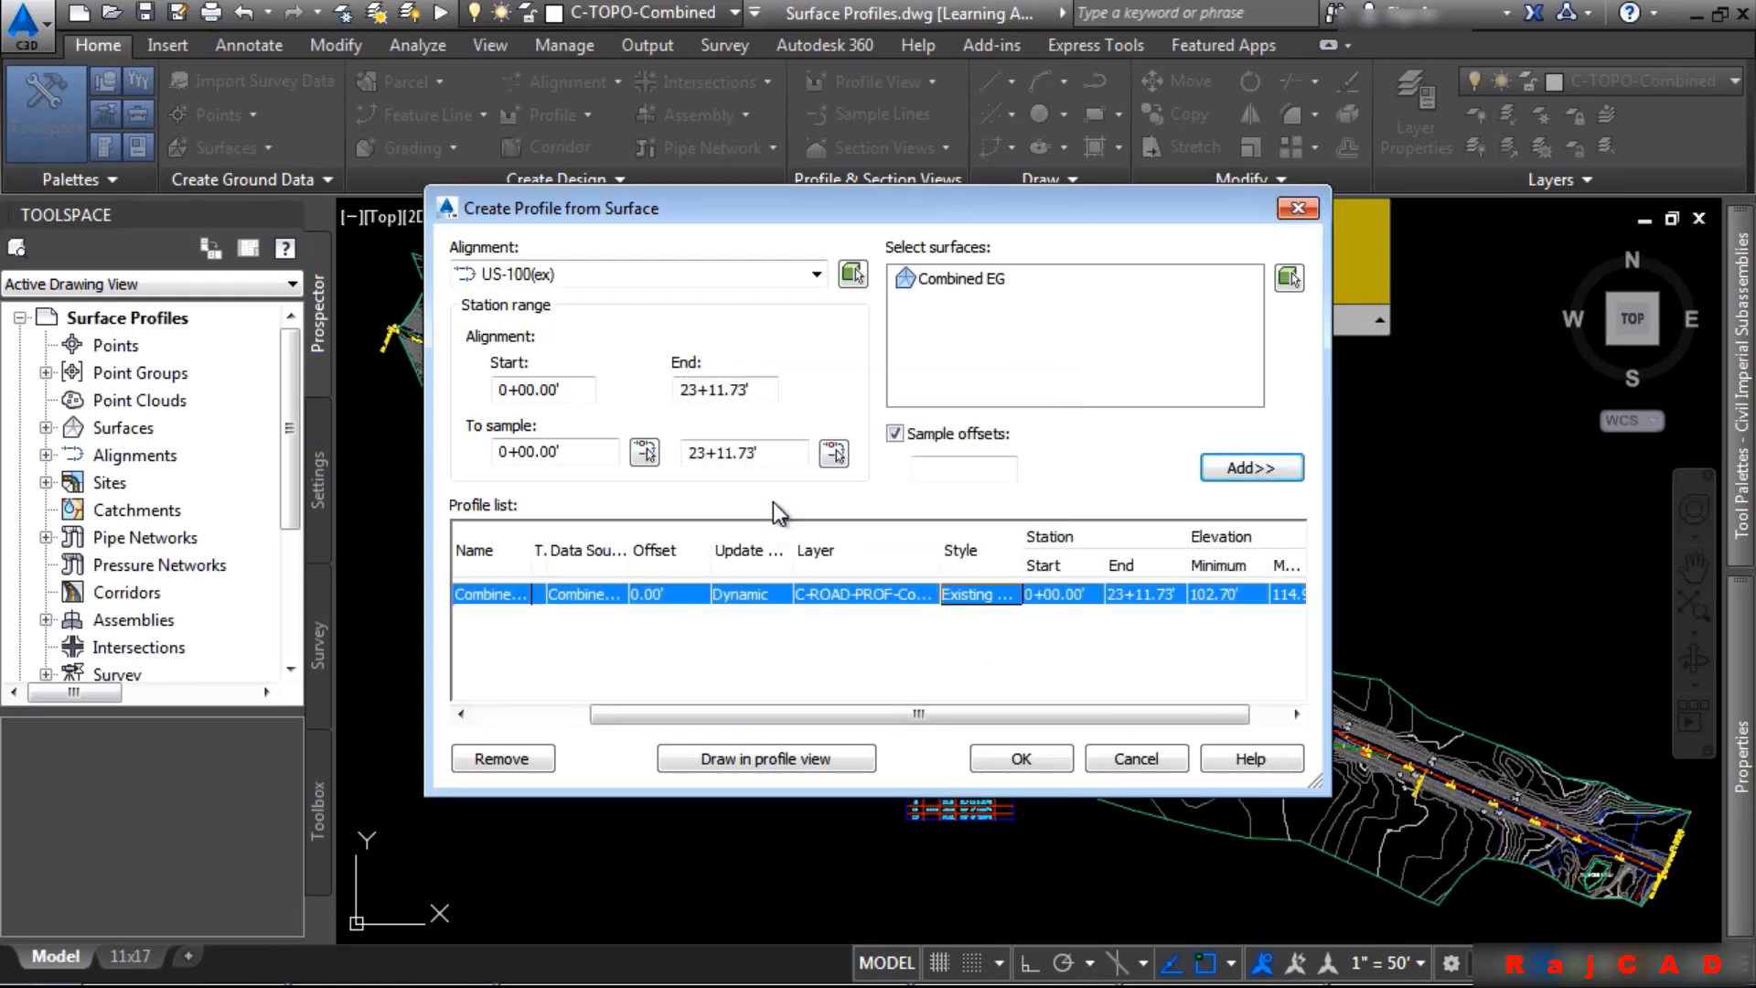
# Set up the US-100(ex) profile view with the No Grid style and automatic station range and height
pyautogui.click(772, 759)
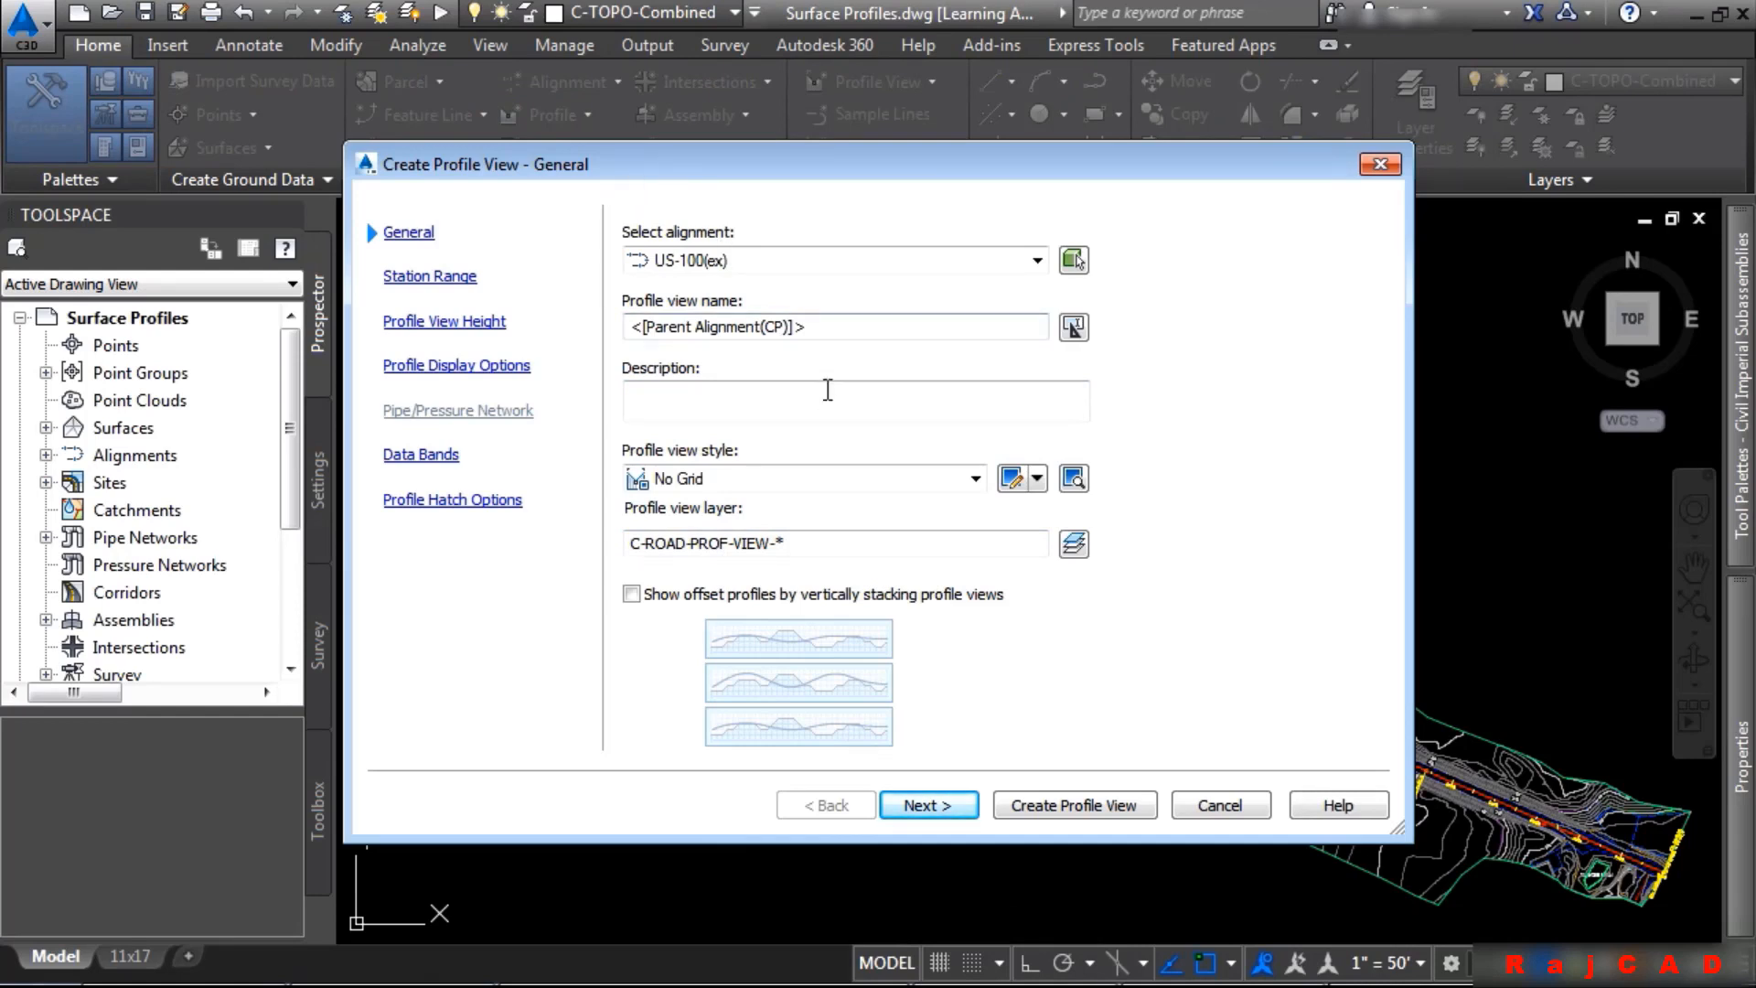
pyautogui.click(745, 479)
pyautogui.click(745, 479)
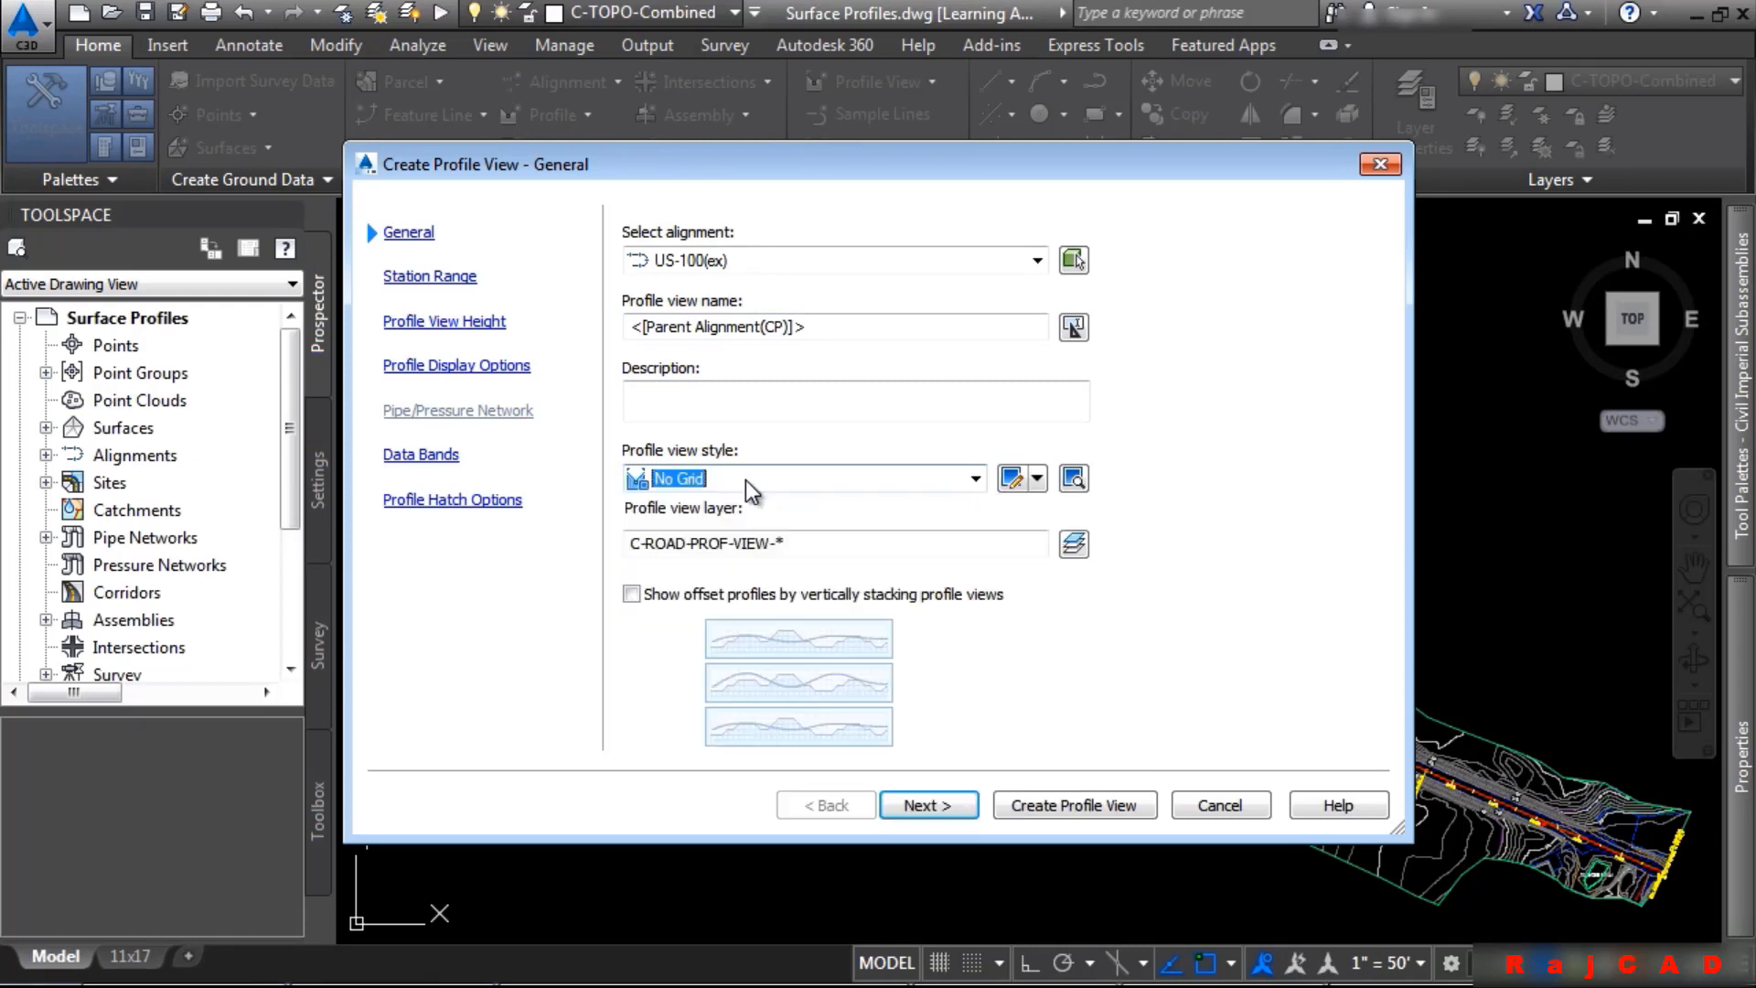
pyautogui.click(951, 804)
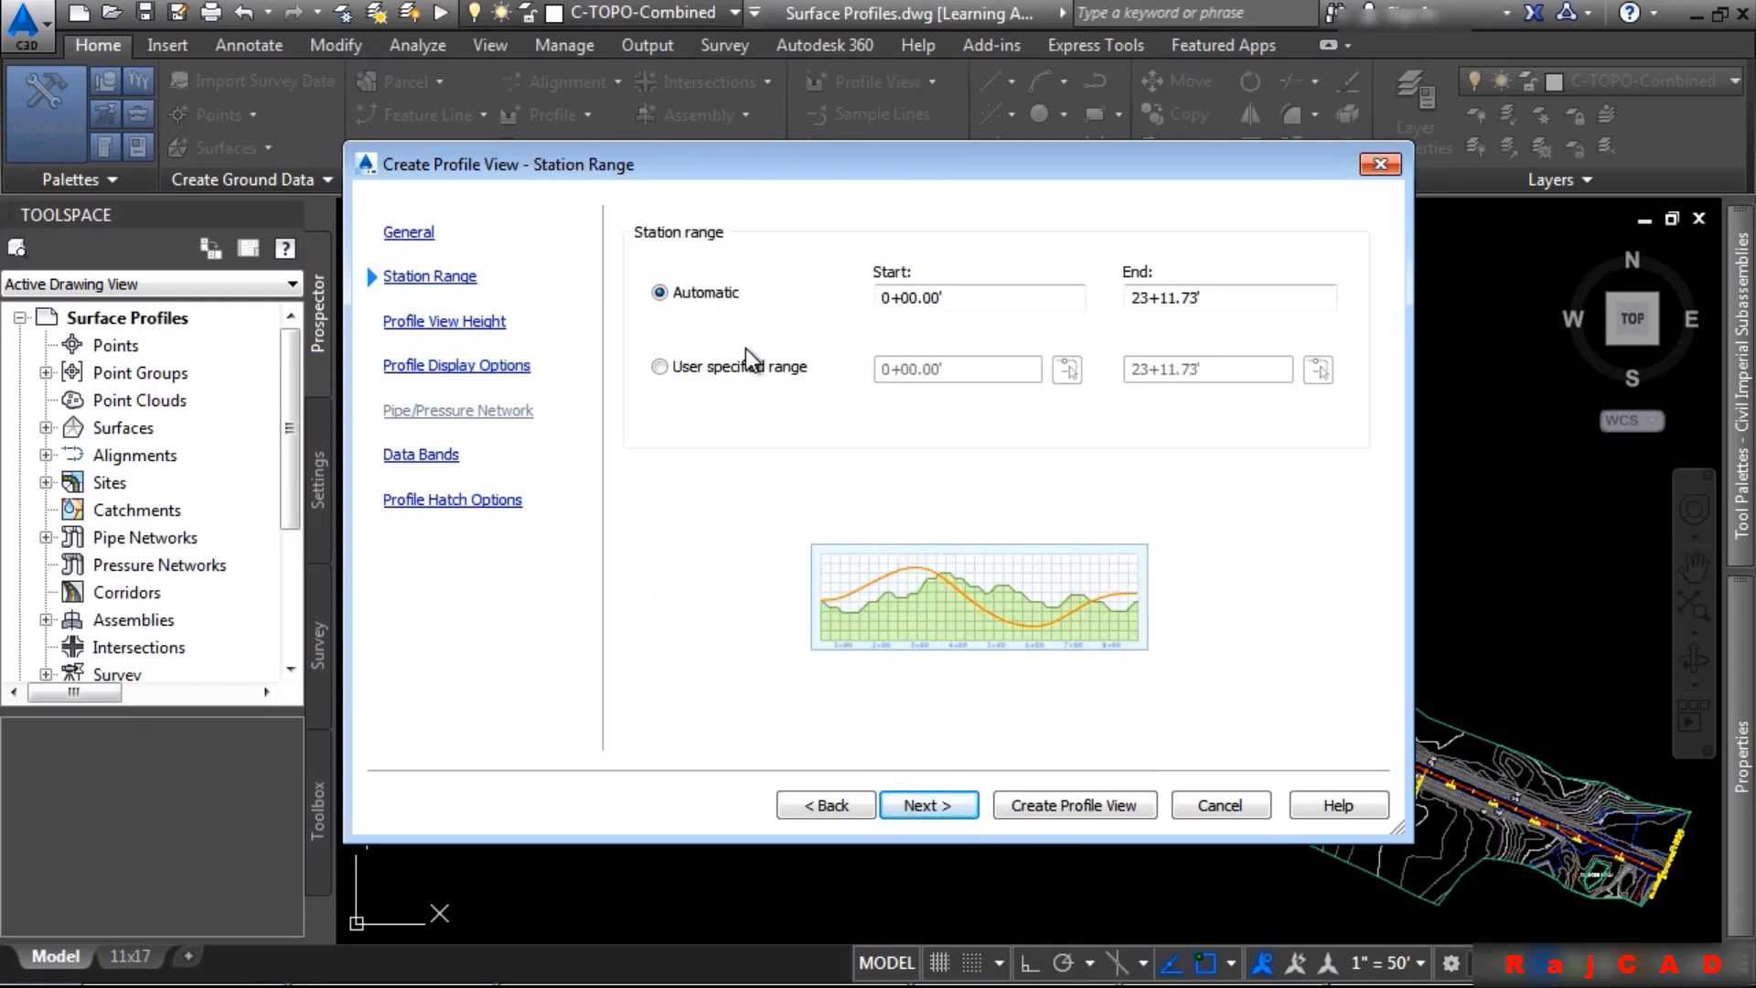
pyautogui.click(941, 805)
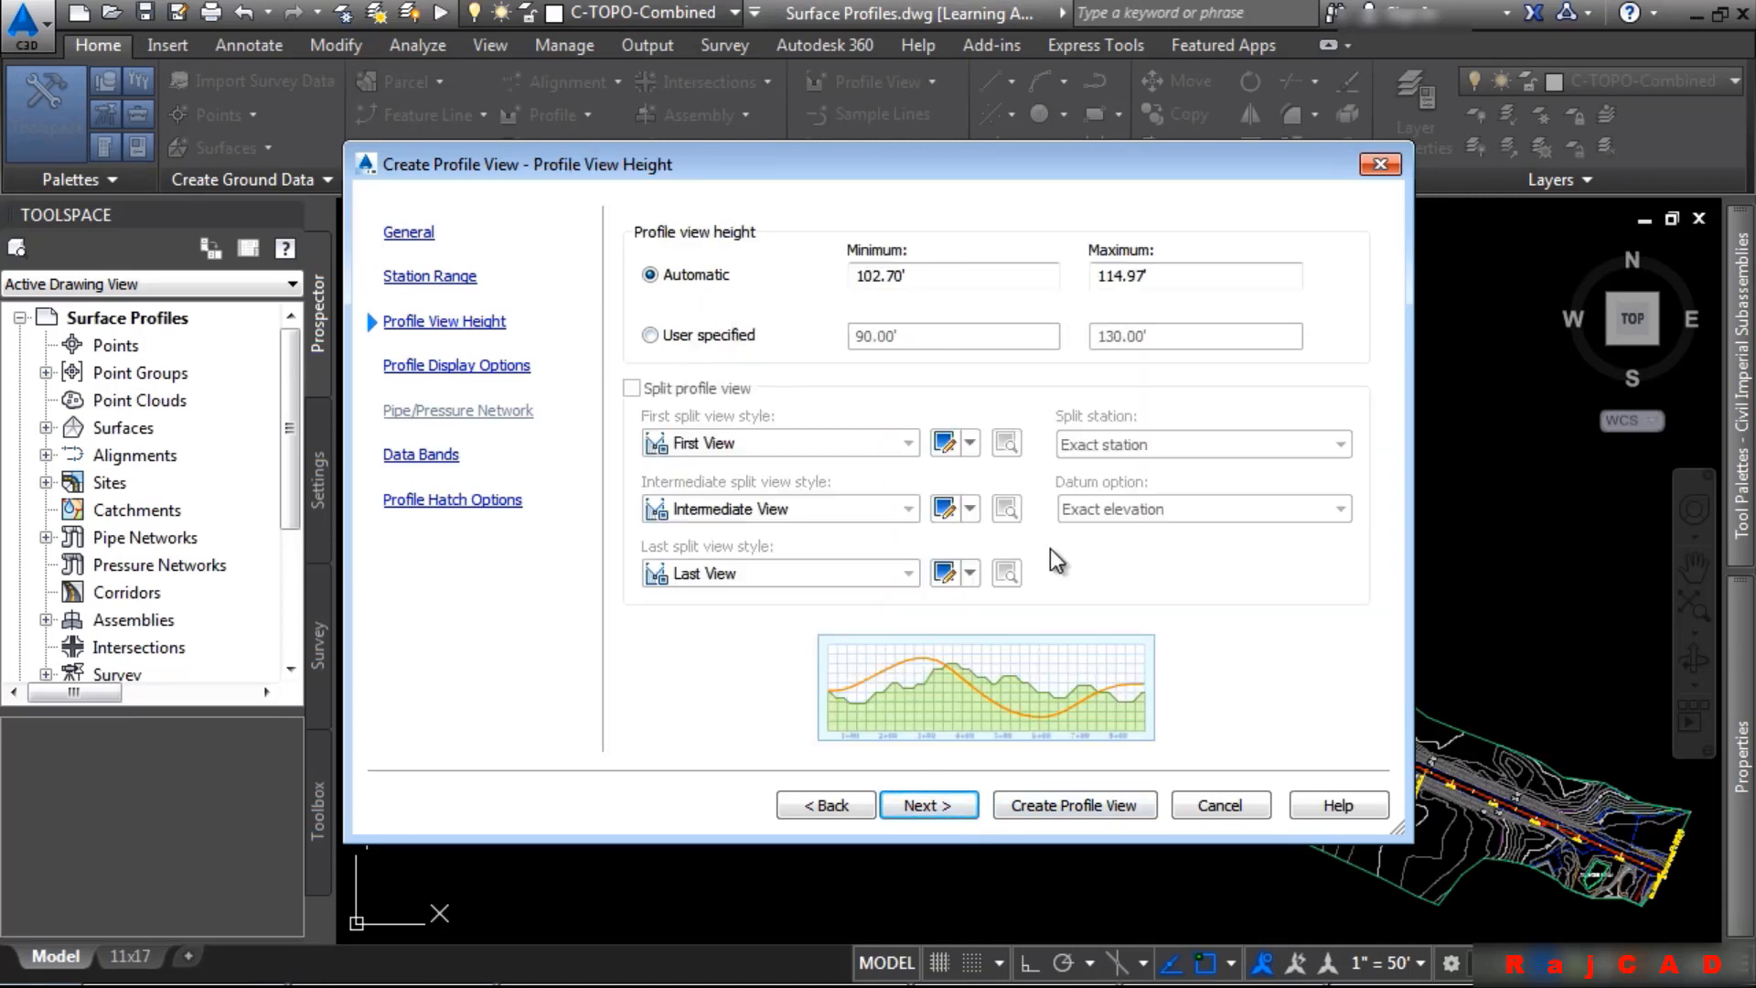
pyautogui.click(926, 805)
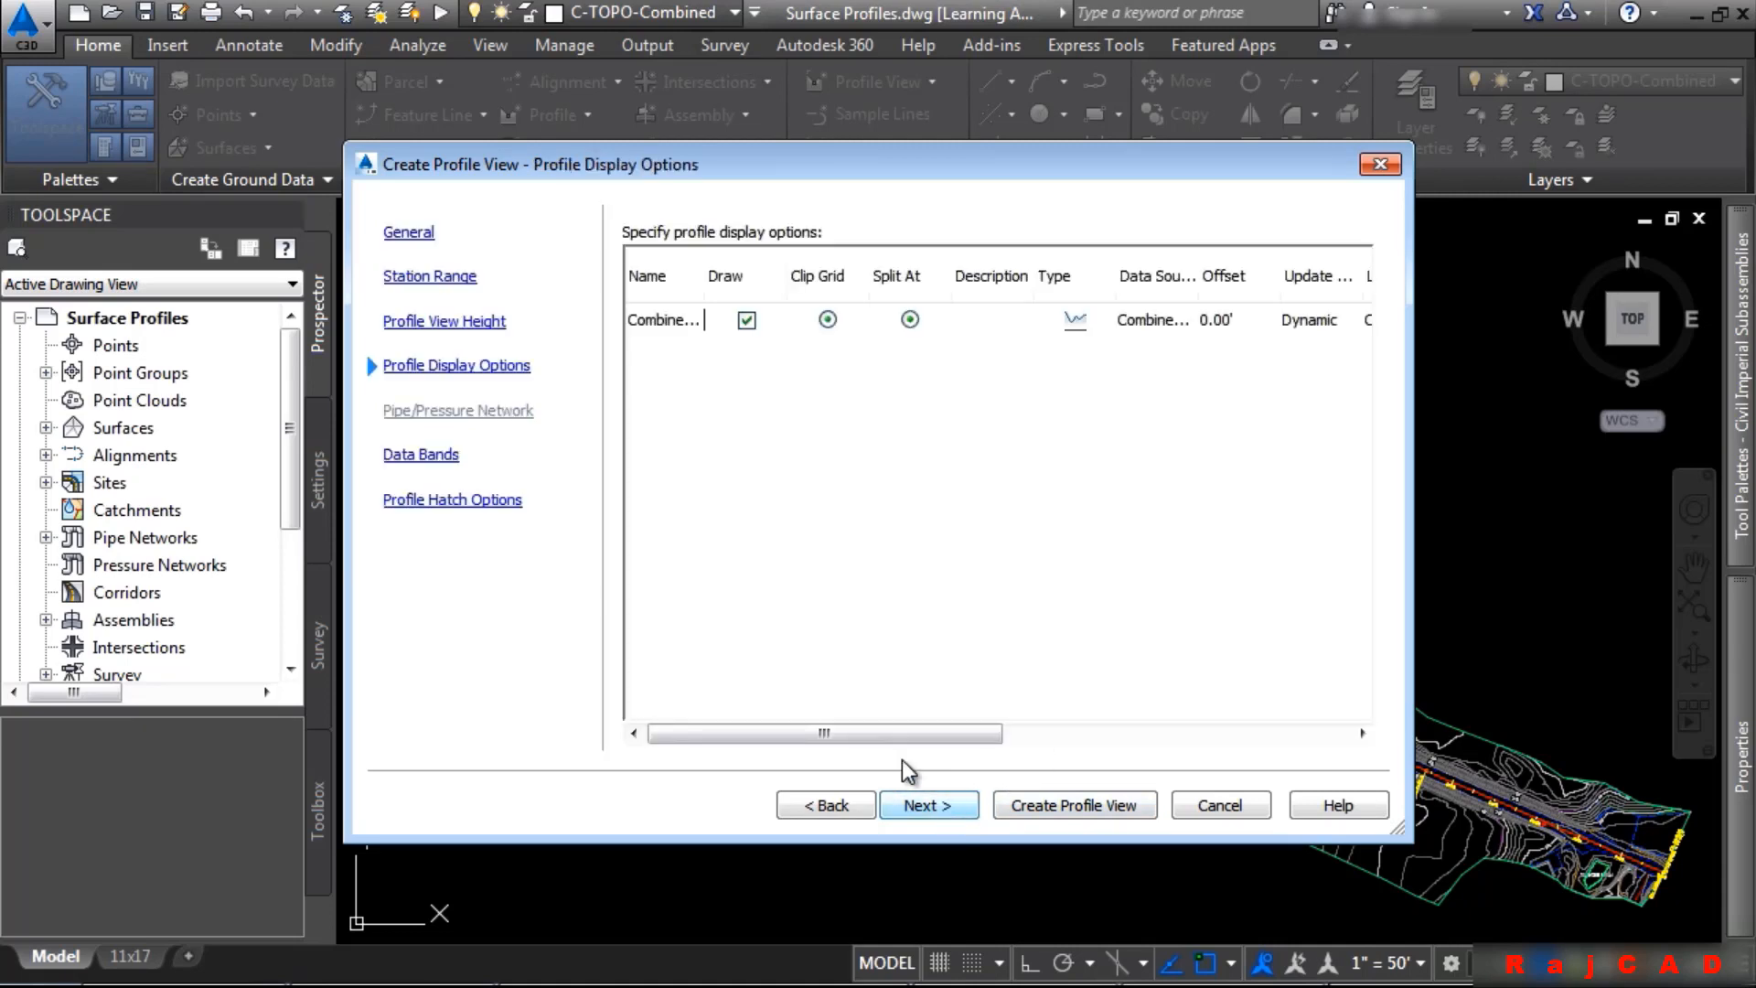
# Keep _No Labels and _No Bands without hatching, and place the US-100(ex) profile view above the surface's eastern half
pyautogui.moveTo(896, 737); pyautogui.dragTo(1217, 730)
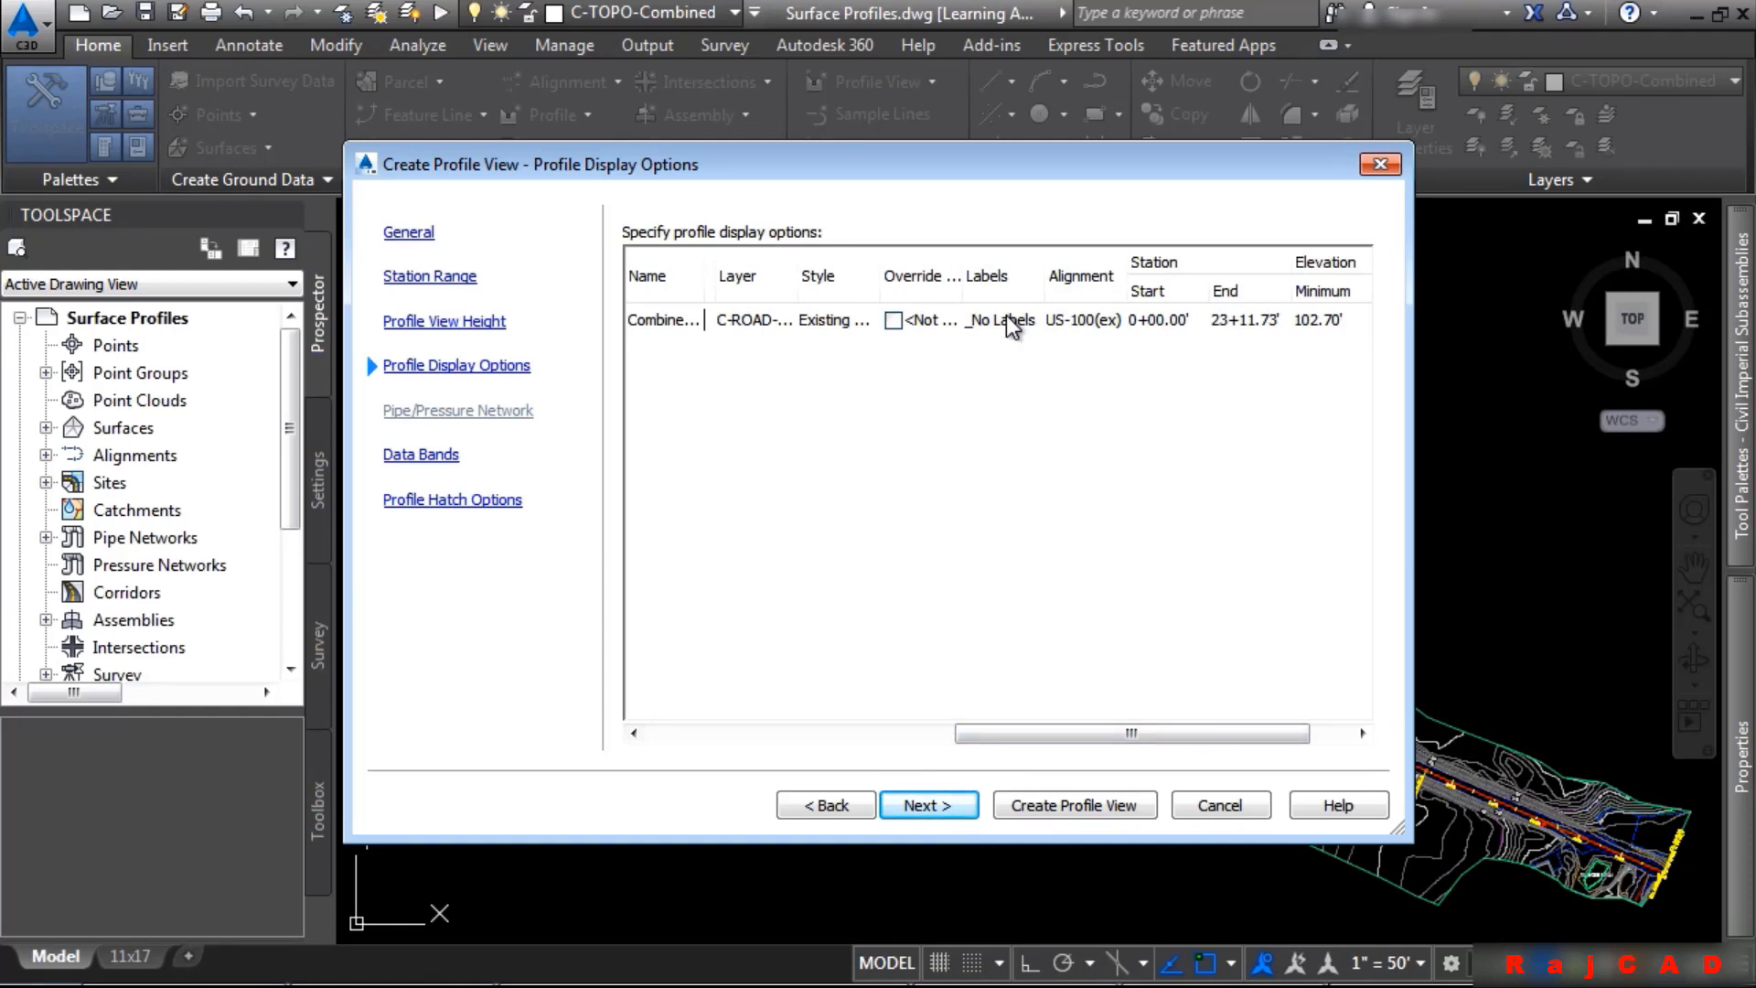
pyautogui.click(924, 803)
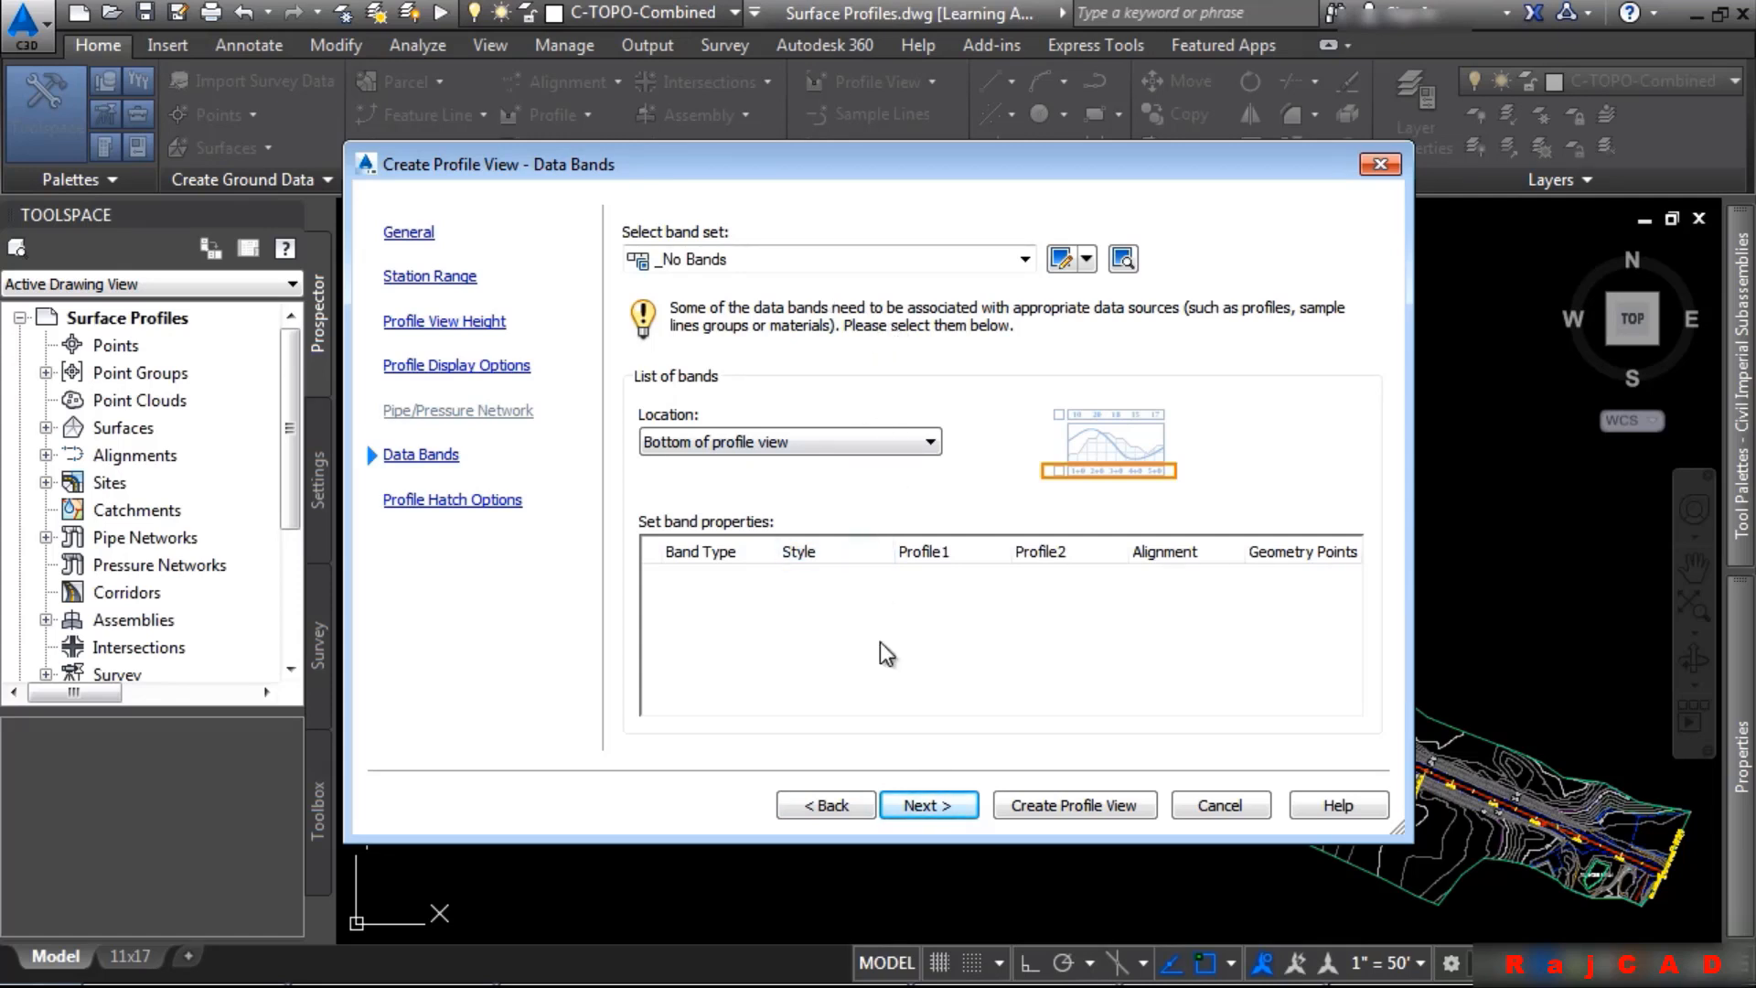
pyautogui.click(920, 805)
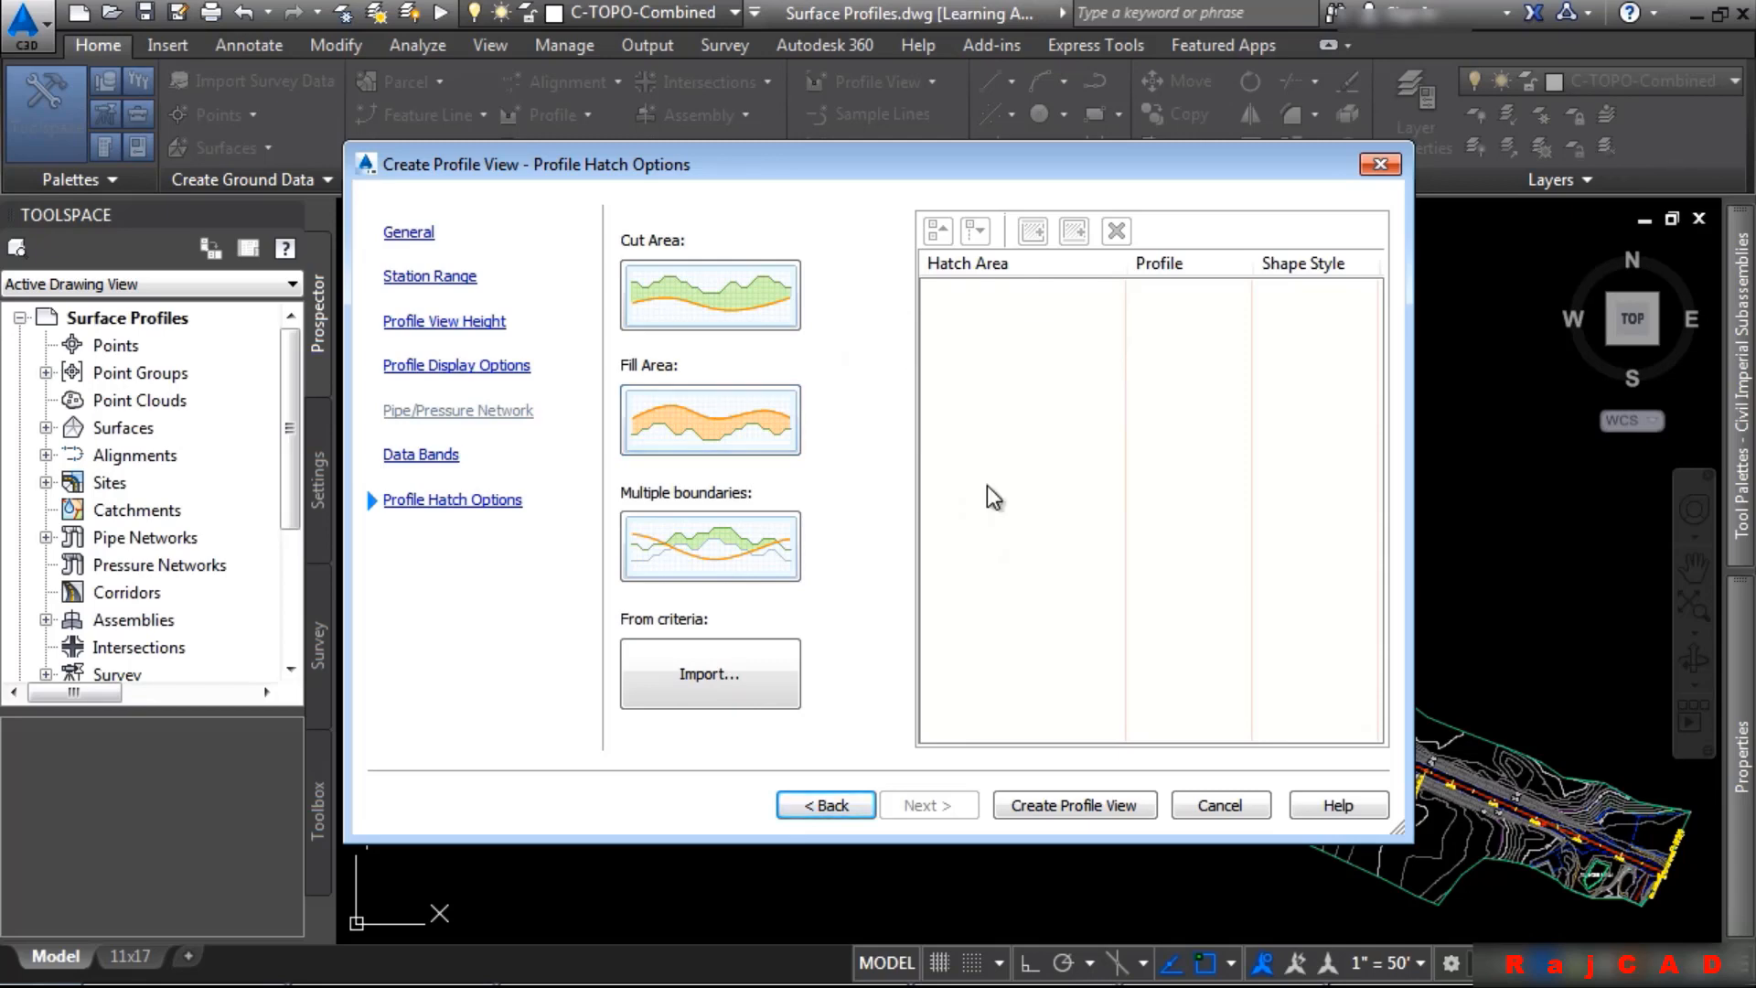
pyautogui.click(1103, 808)
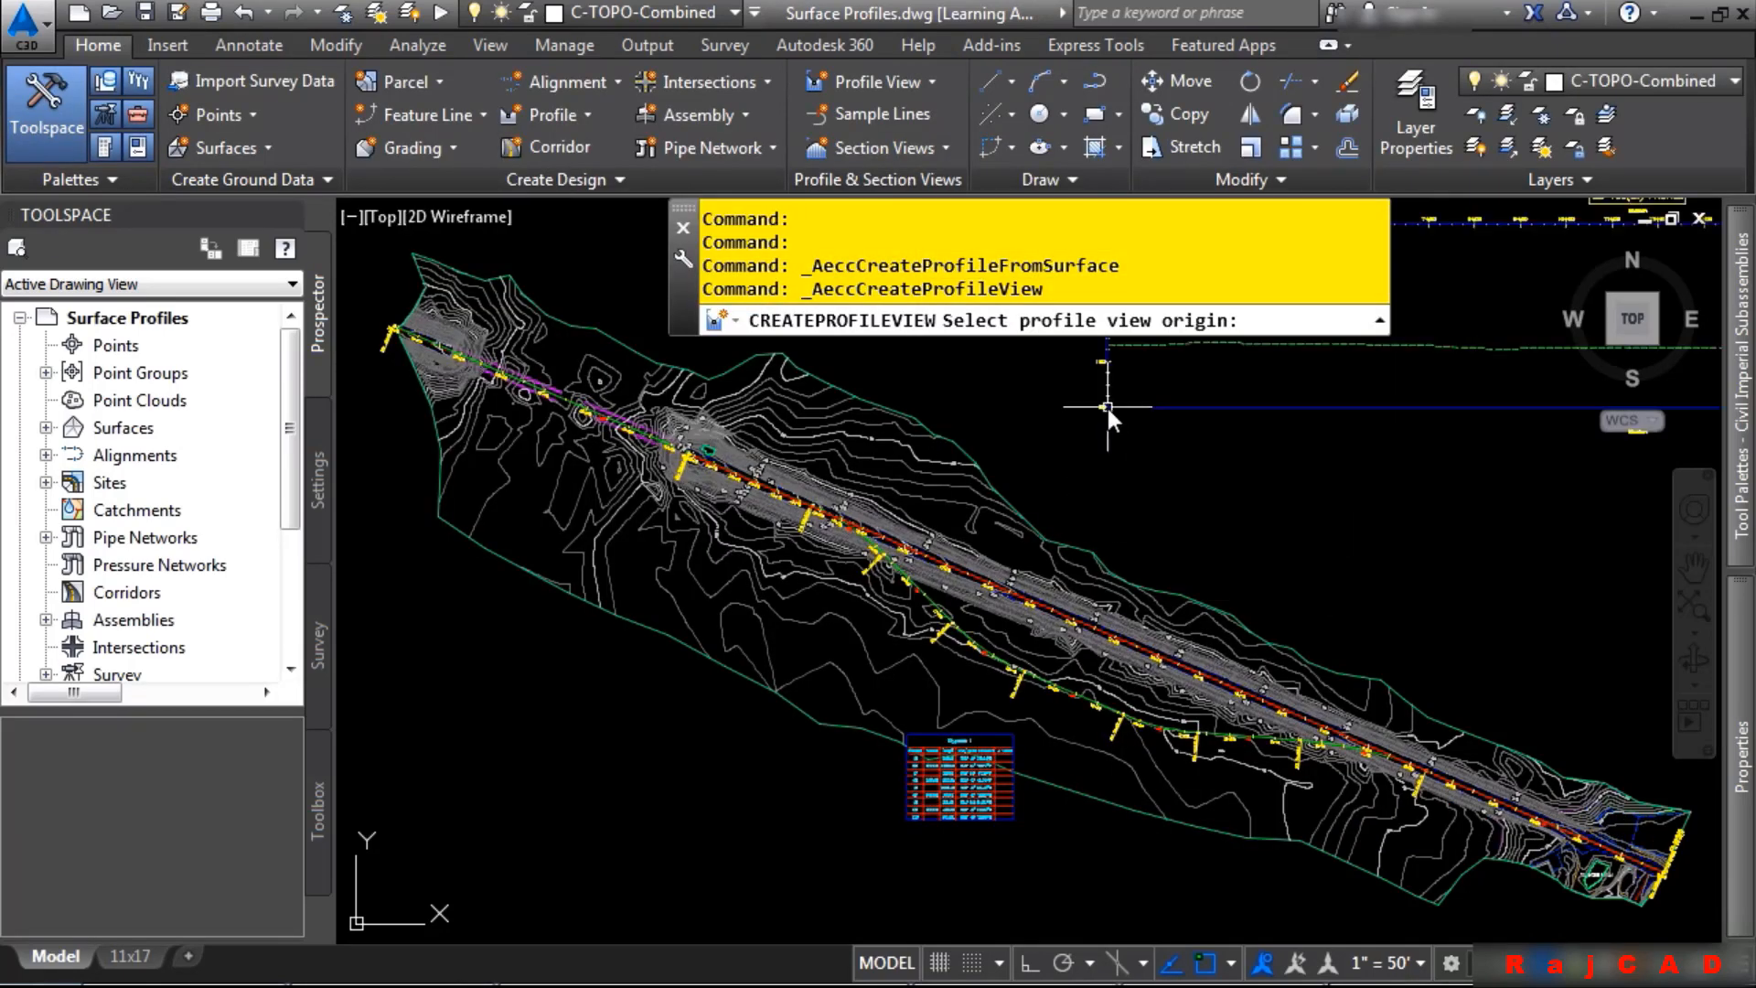
pyautogui.click(1106, 408)
# Create a surface profile from Combined EG along the Bypass 1 alignment with the Existing Ground Profile style
pyautogui.moveTo(919, 712)
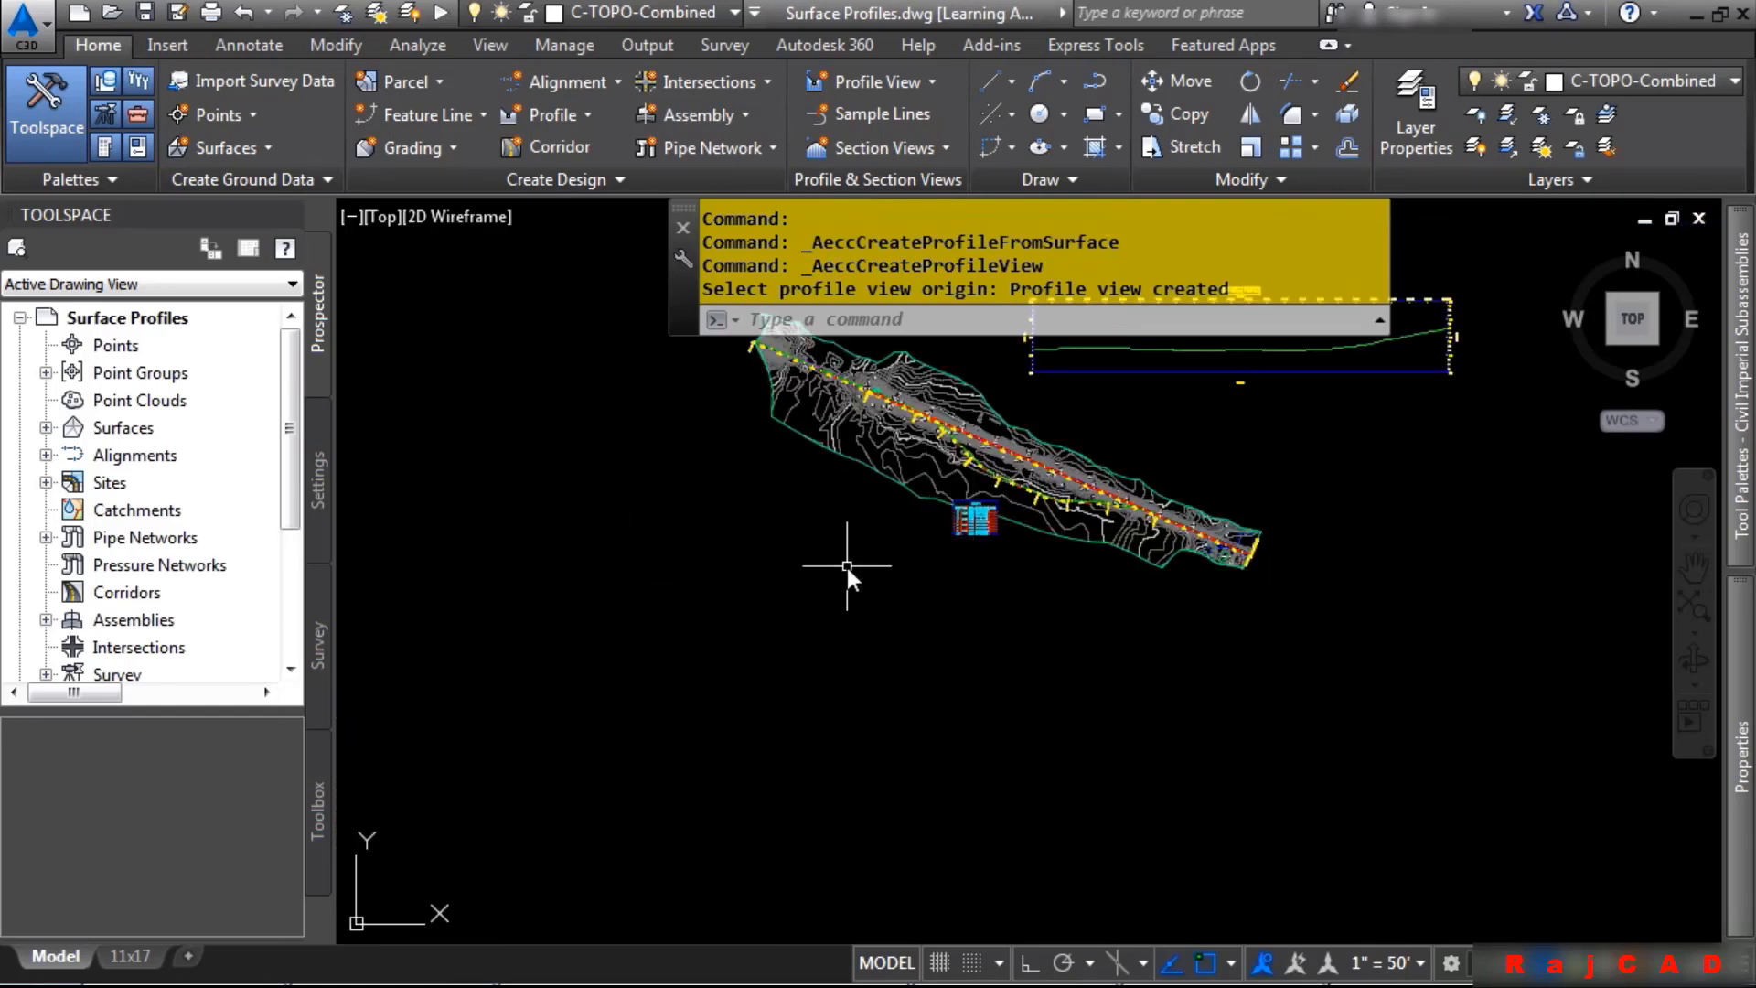
pyautogui.click(558, 124)
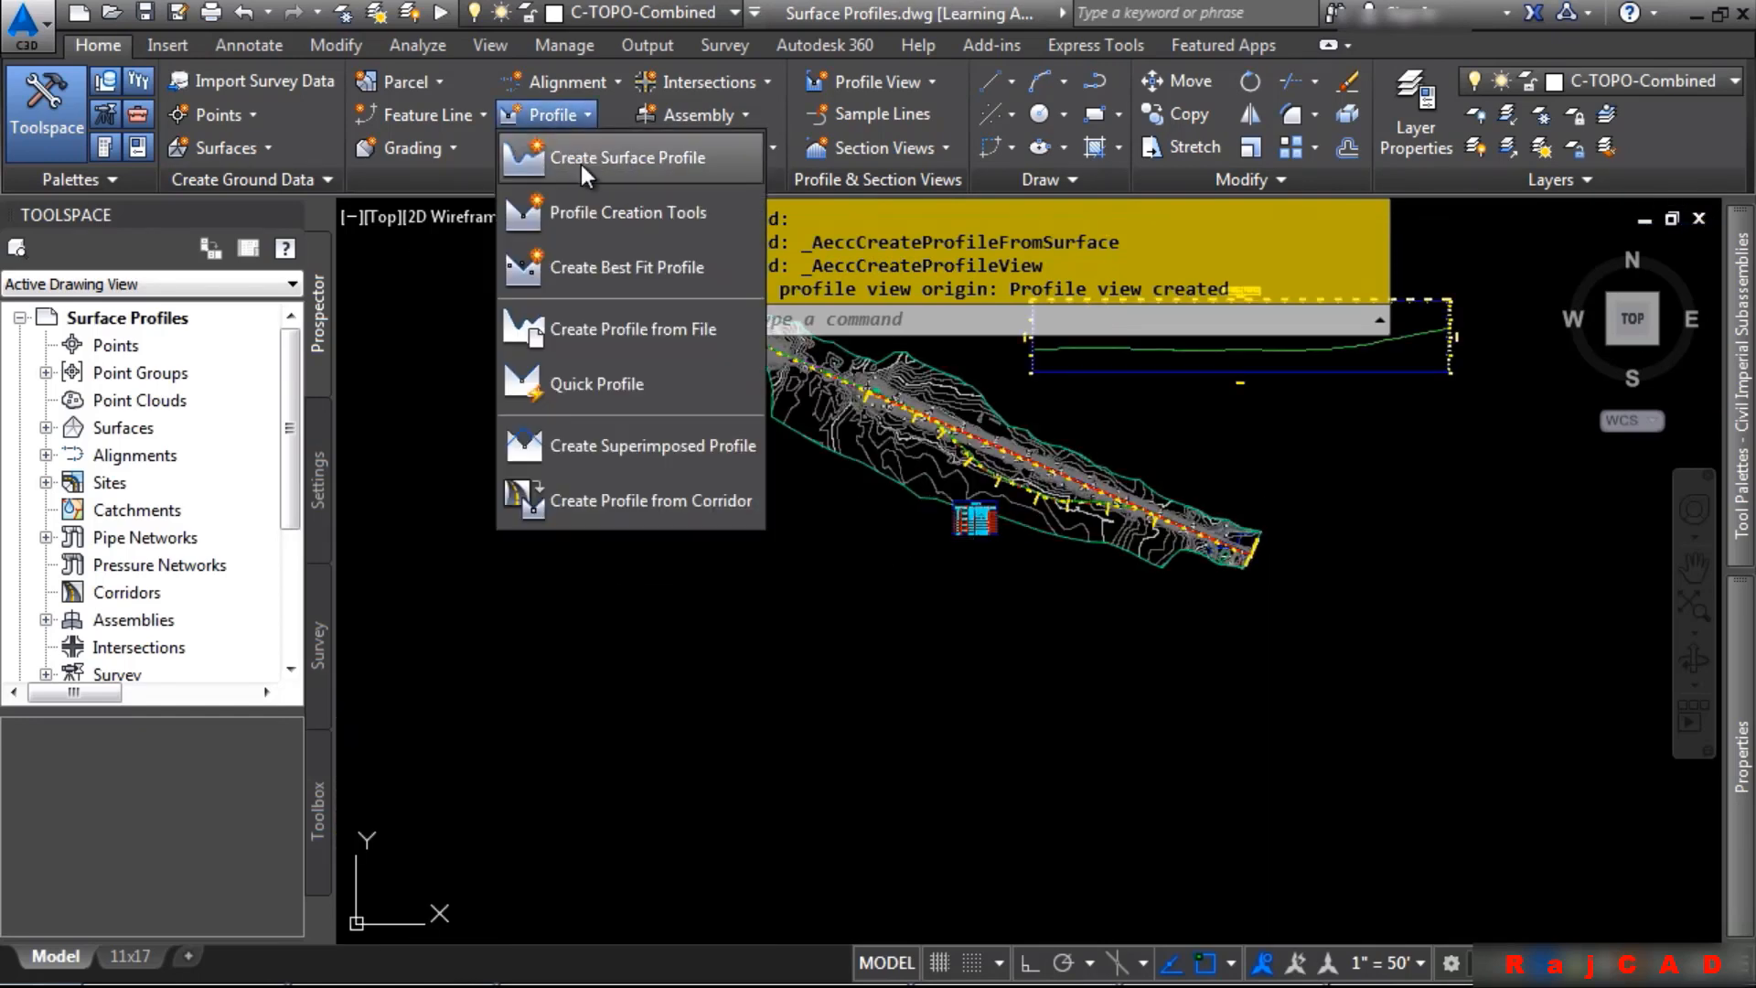
pyautogui.click(580, 163)
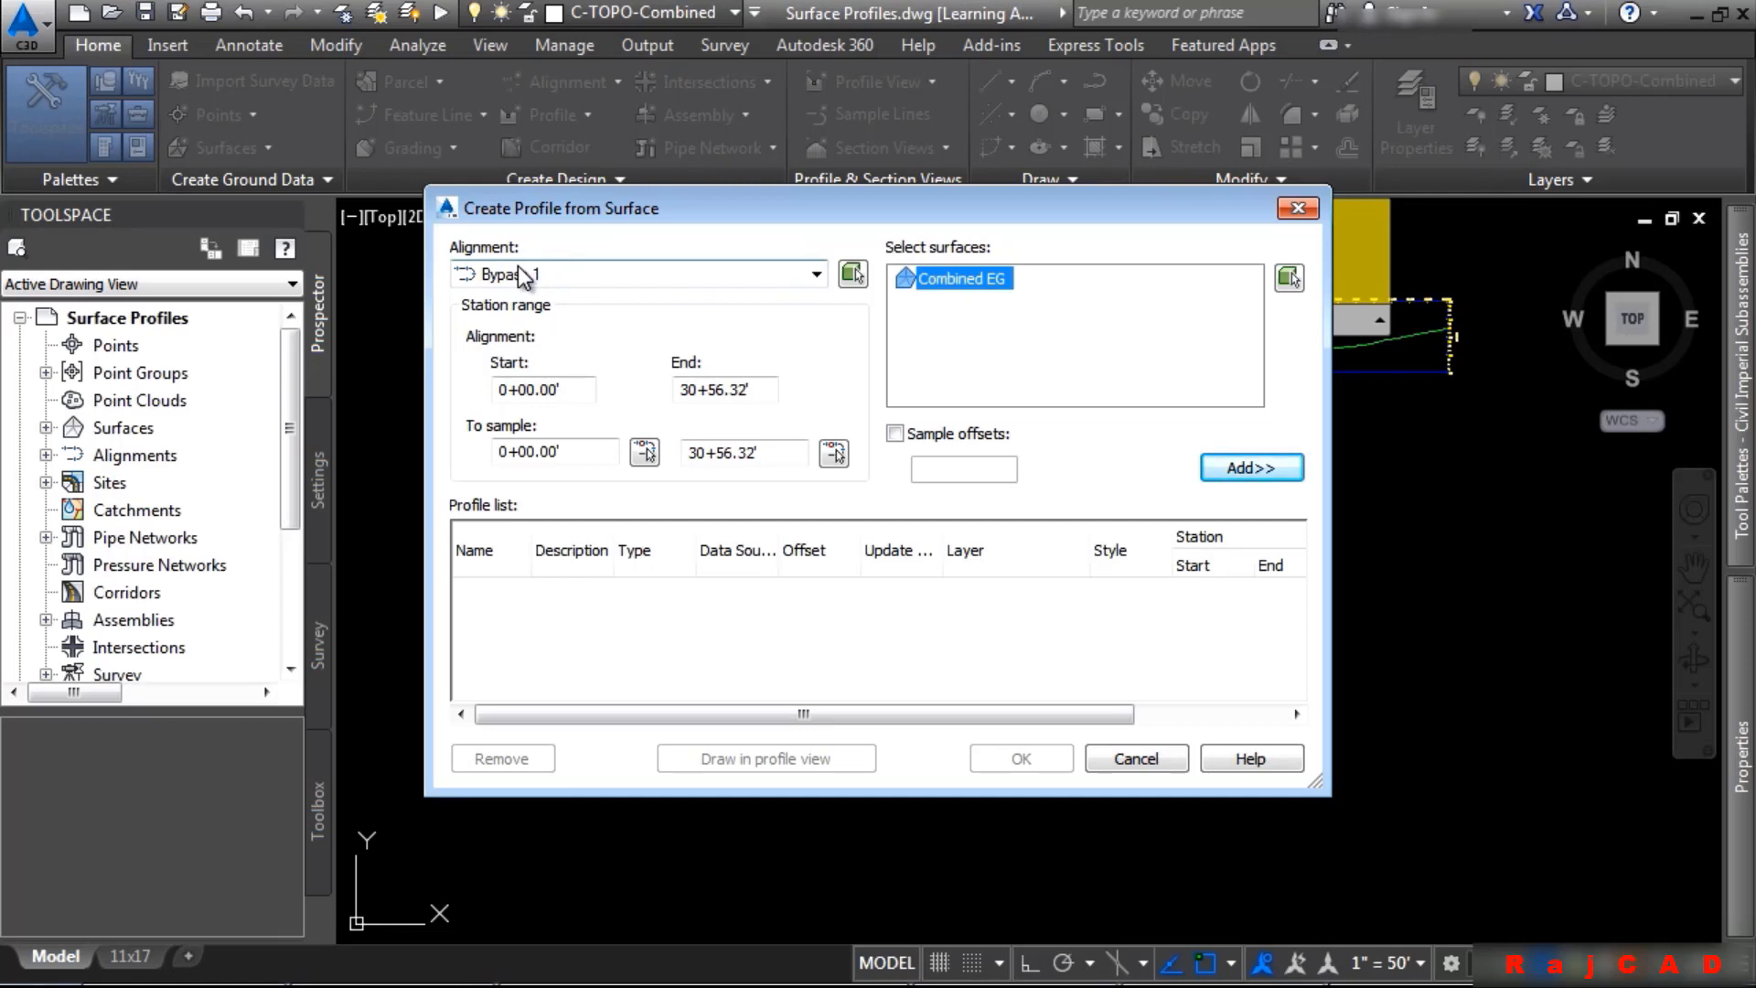
pyautogui.click(1251, 468)
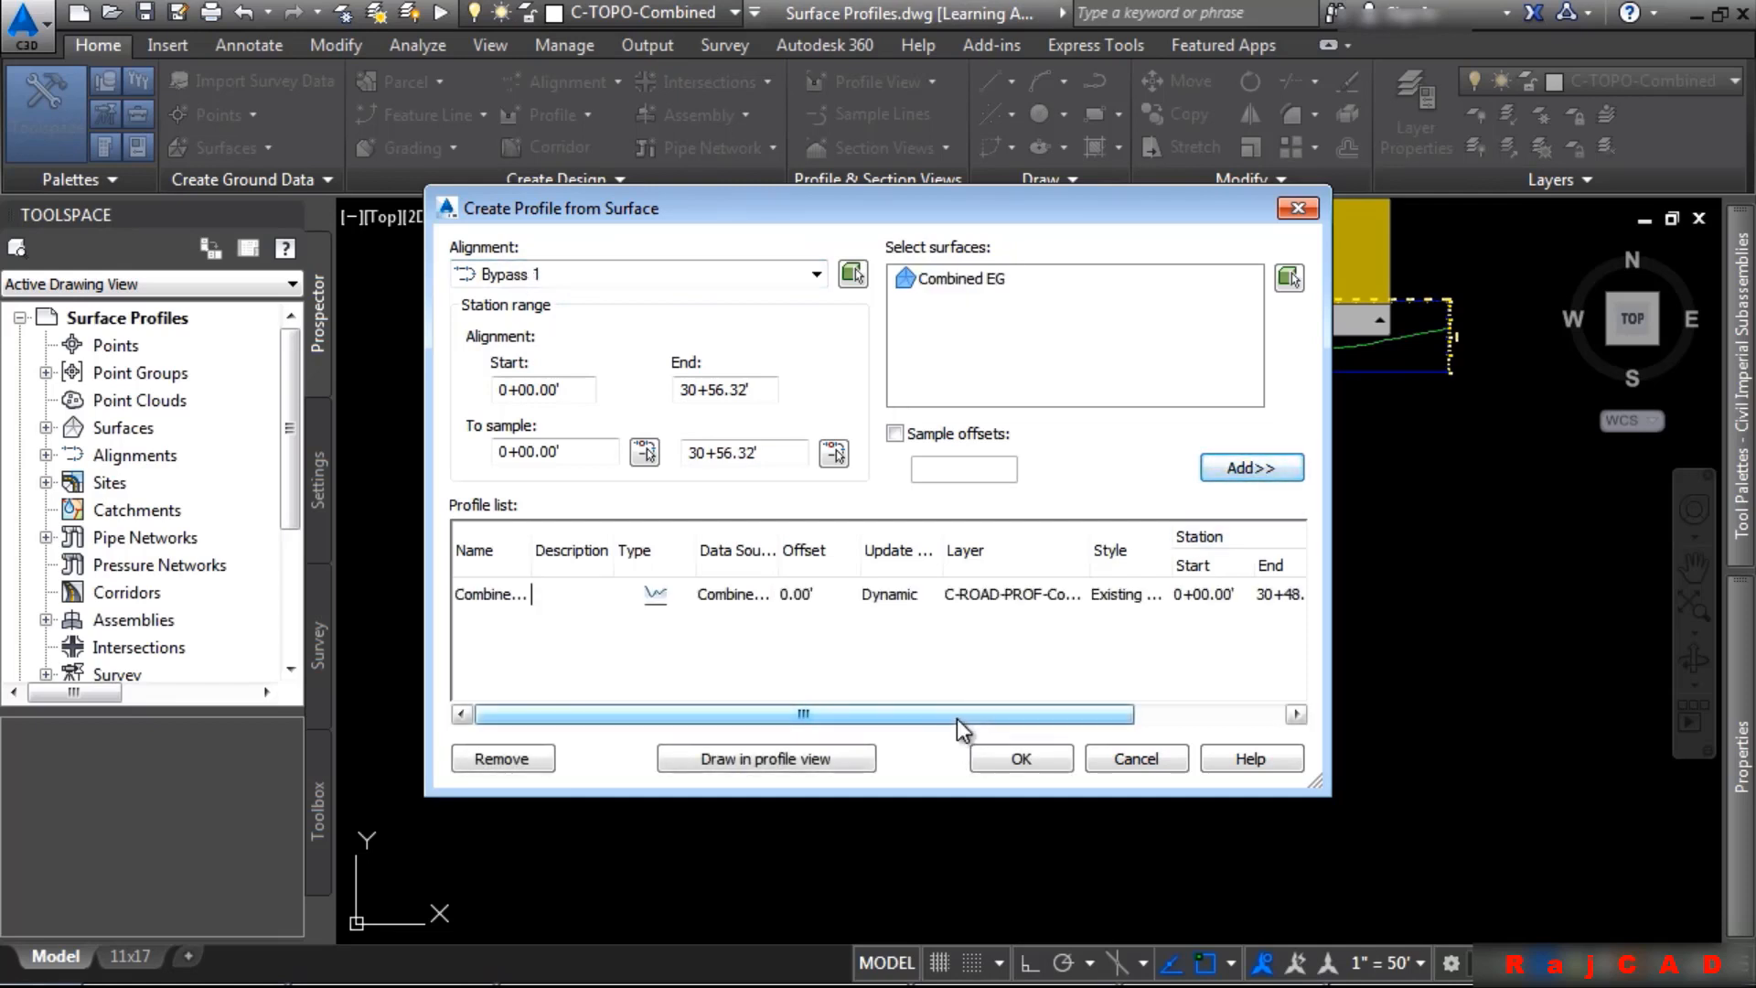
pyautogui.moveTo(957, 717); pyautogui.dragTo(1067, 713)
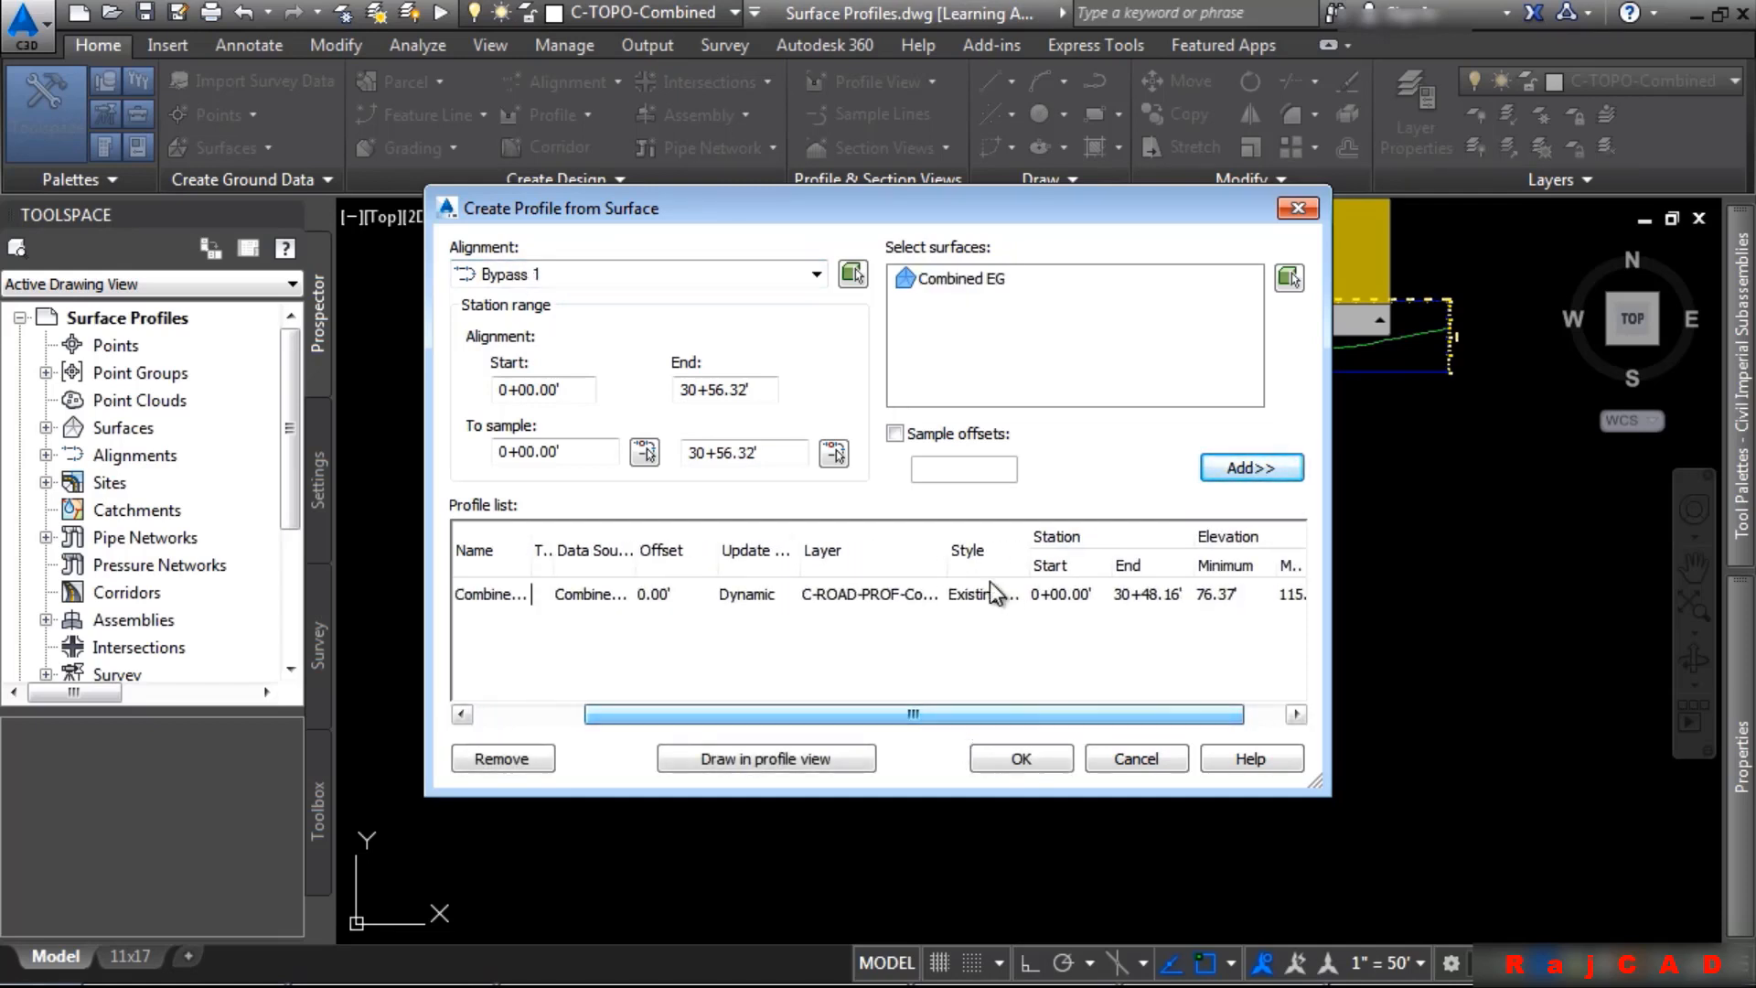
pyautogui.doubleClick(1031, 560)
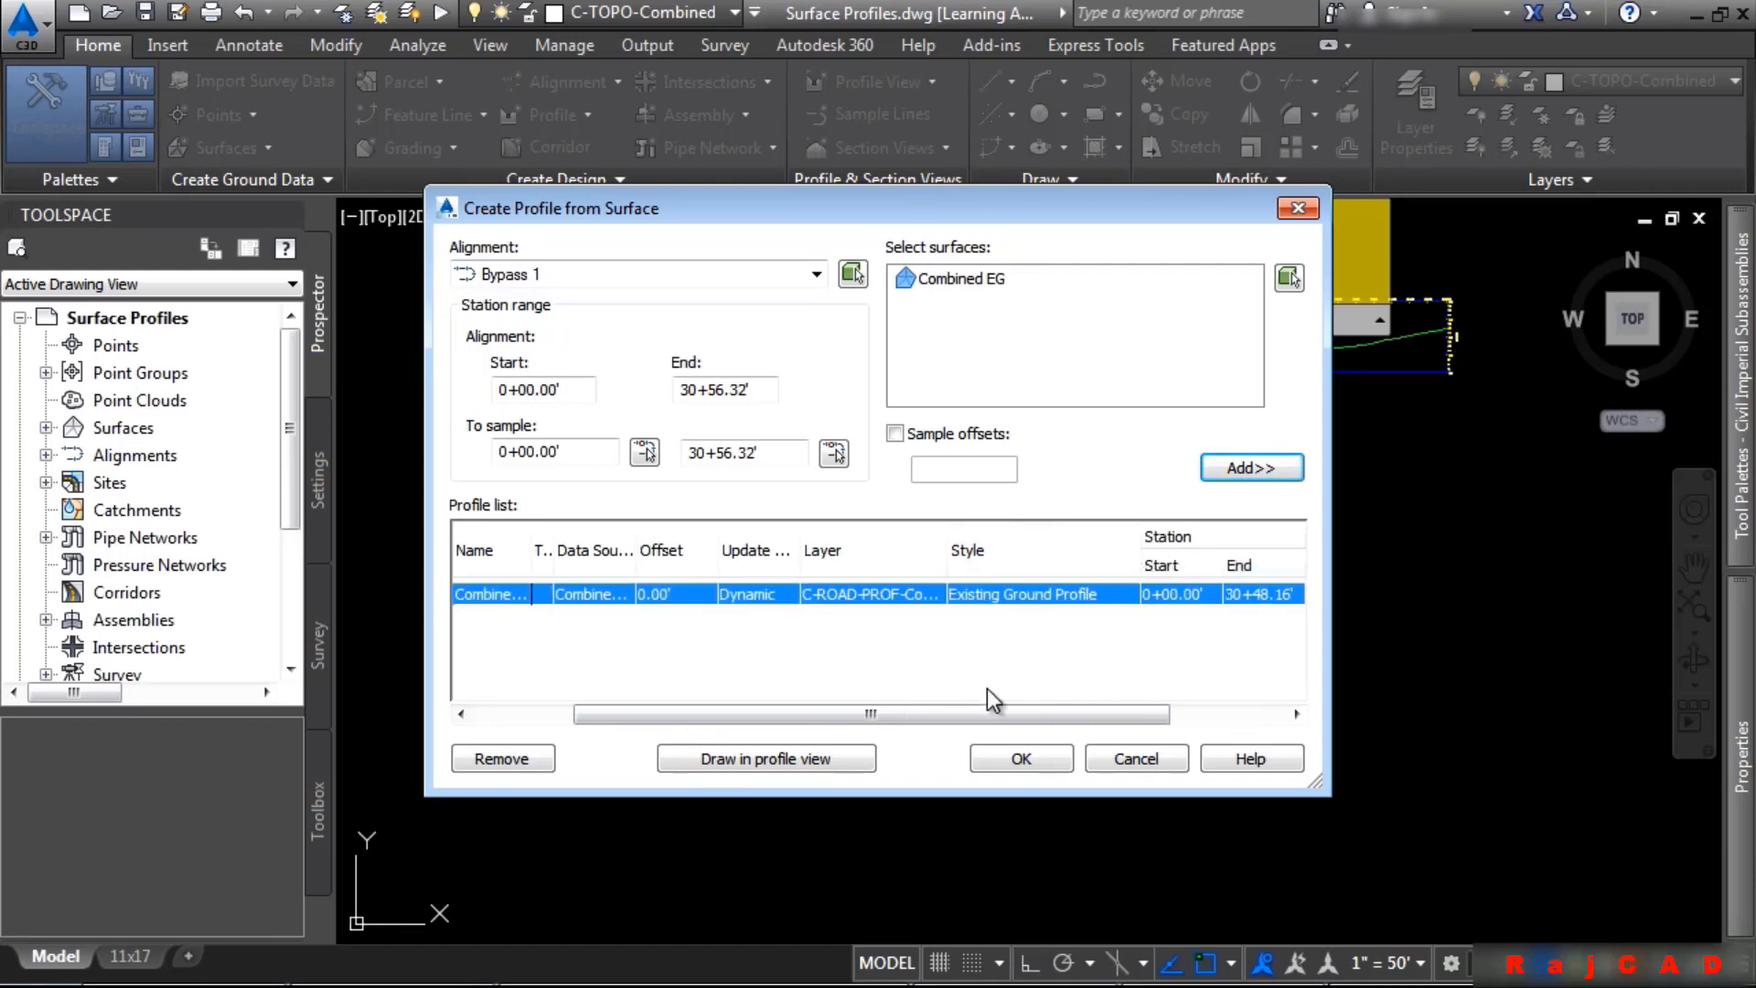
# Create the Bypass 1 profile view with the EG-FG Elevations and Stations band set, placing its origin below the surface
pyautogui.click(745, 759)
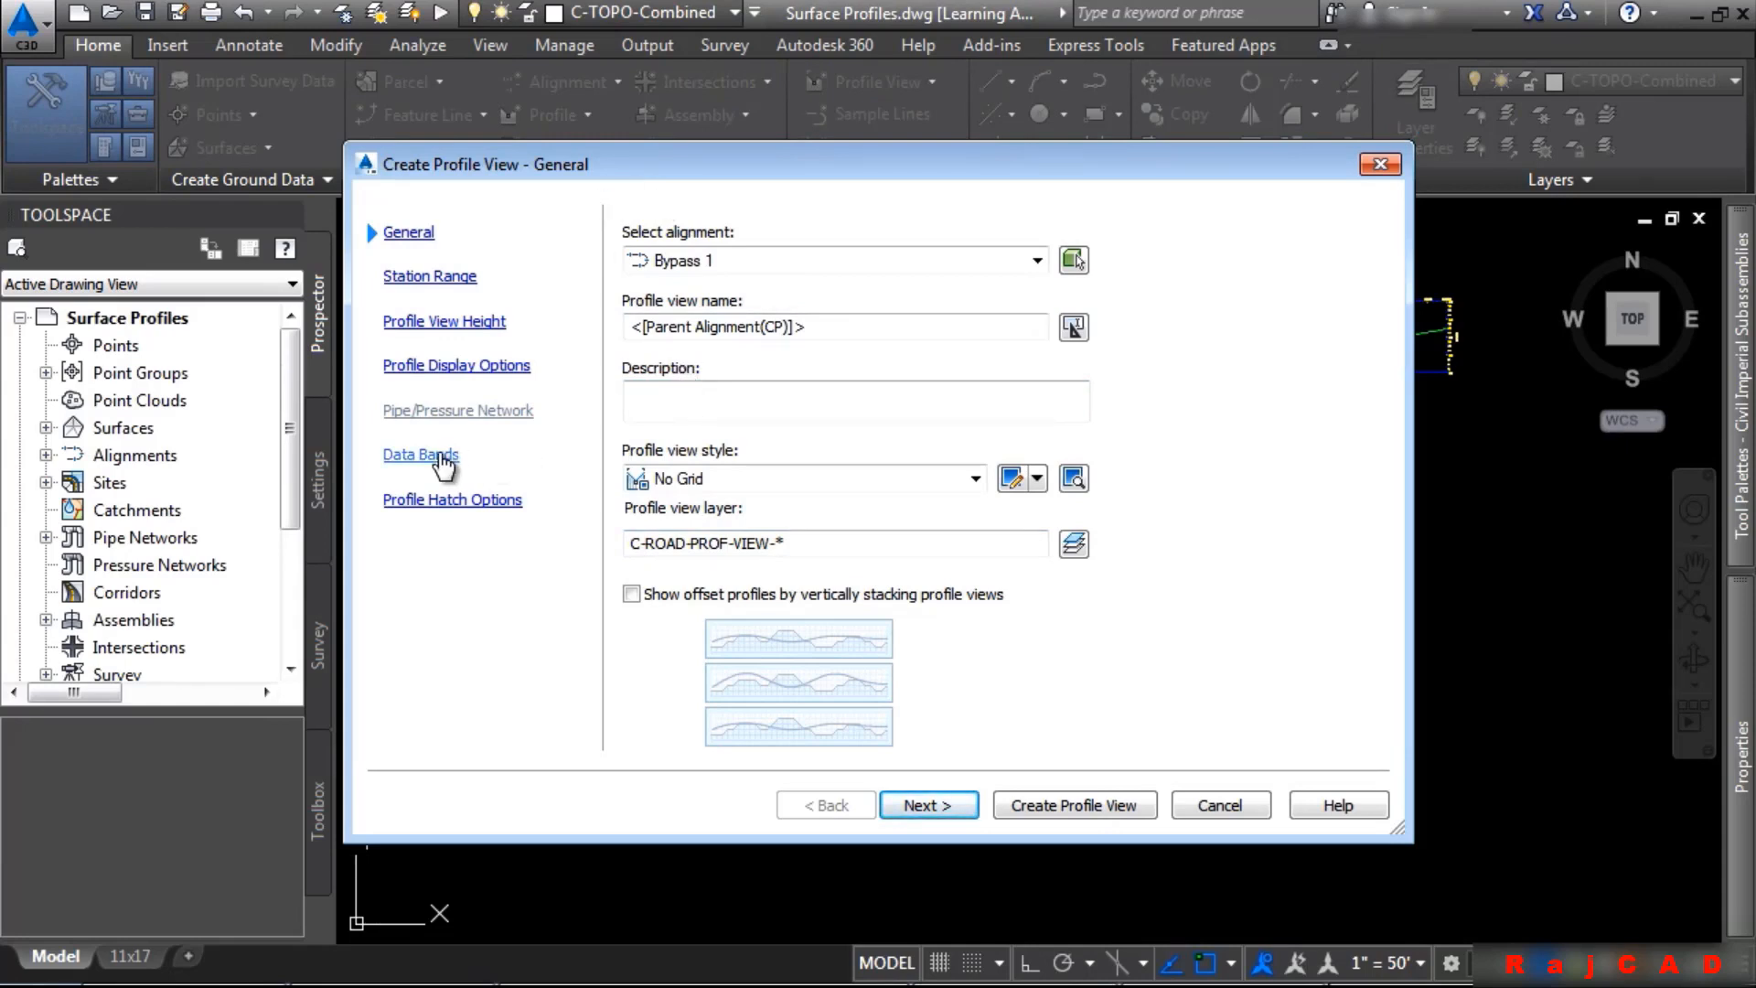
pyautogui.click(421, 455)
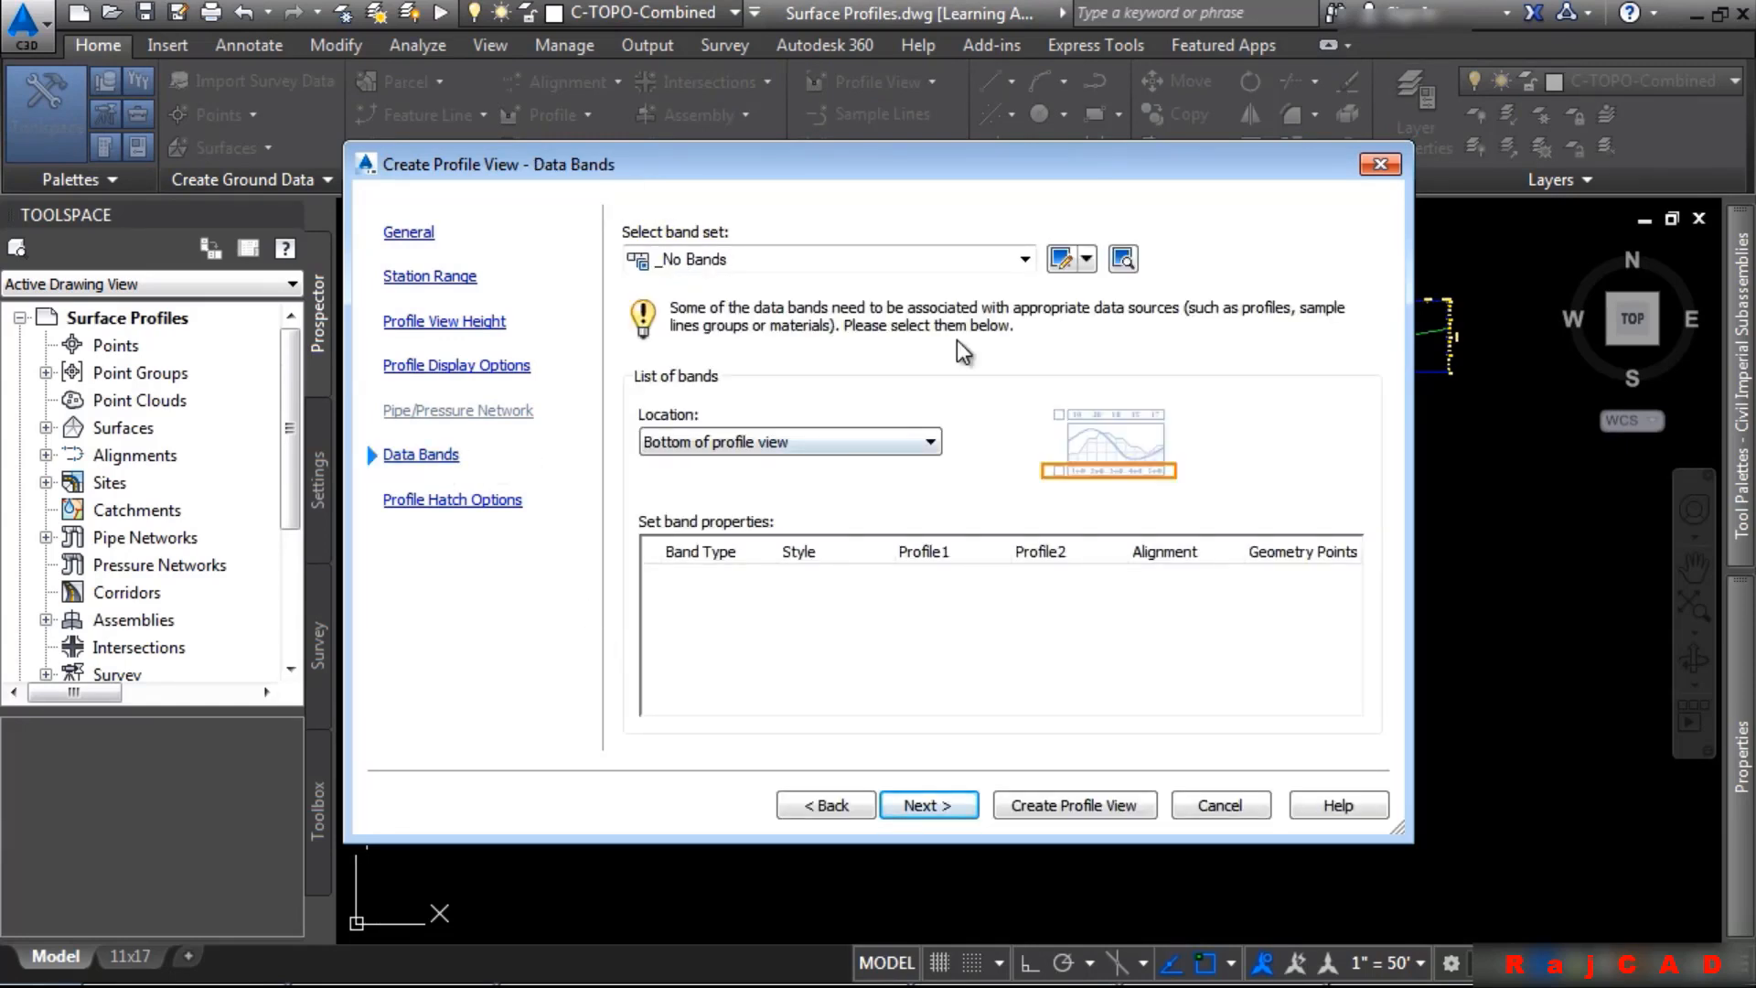
pyautogui.click(1024, 260)
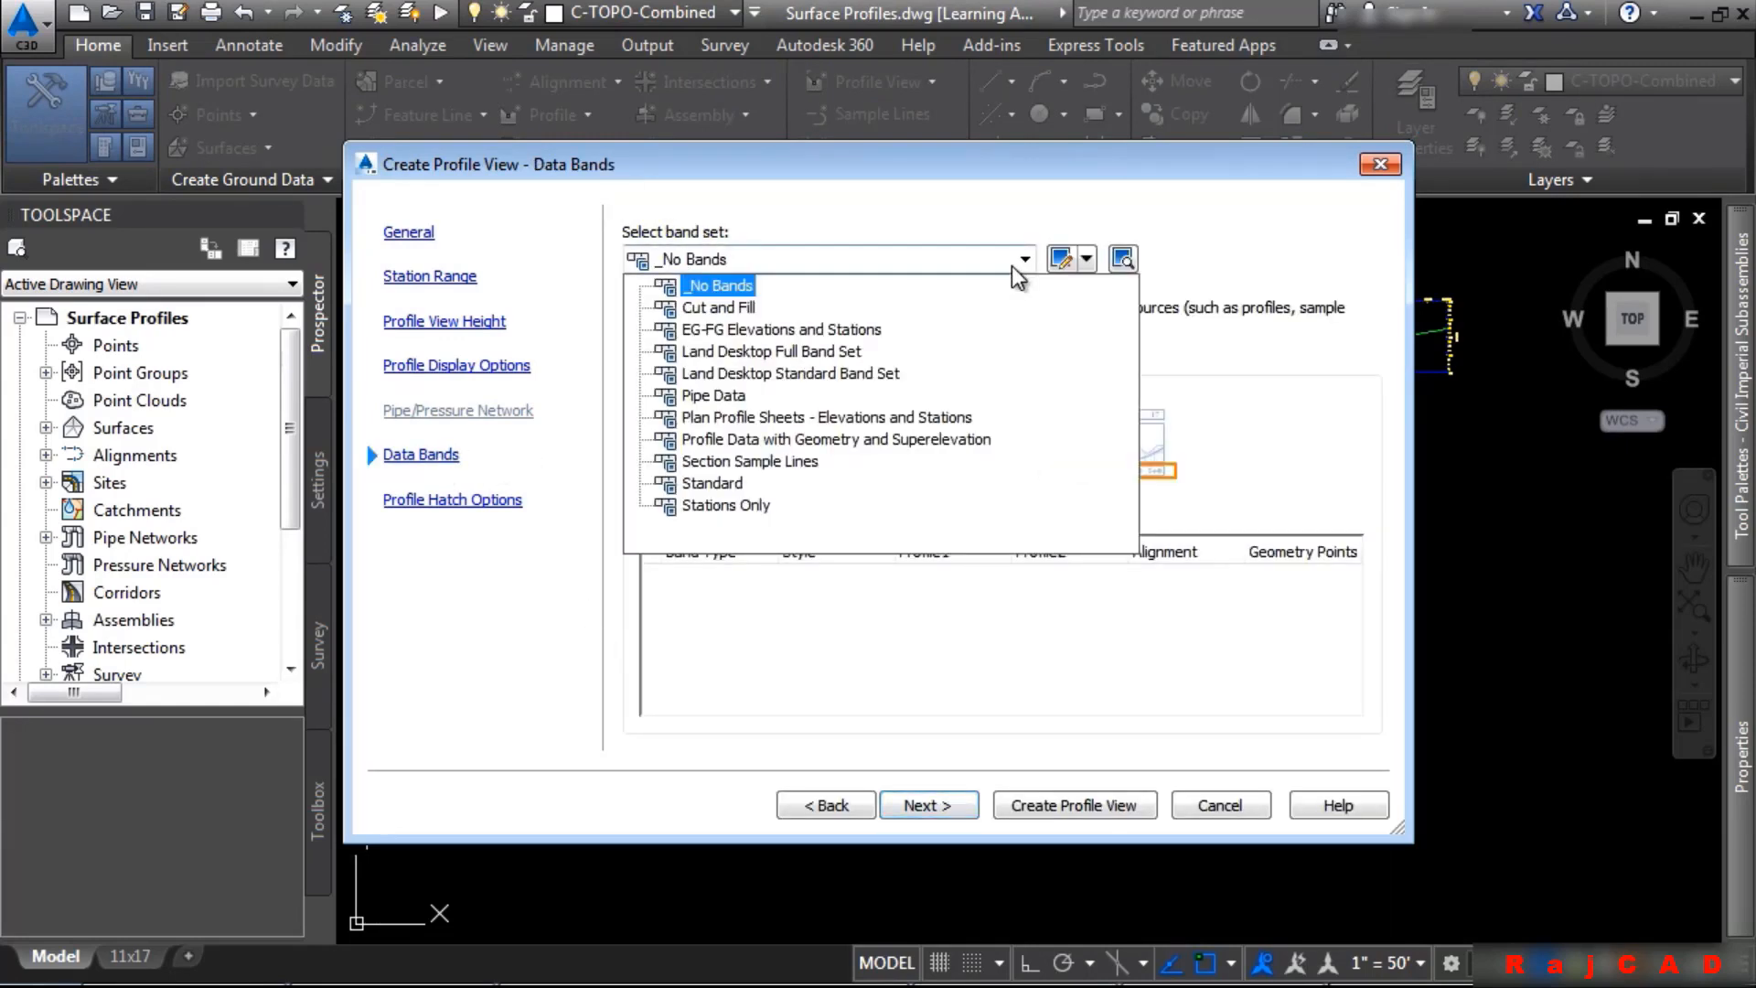
pyautogui.click(783, 331)
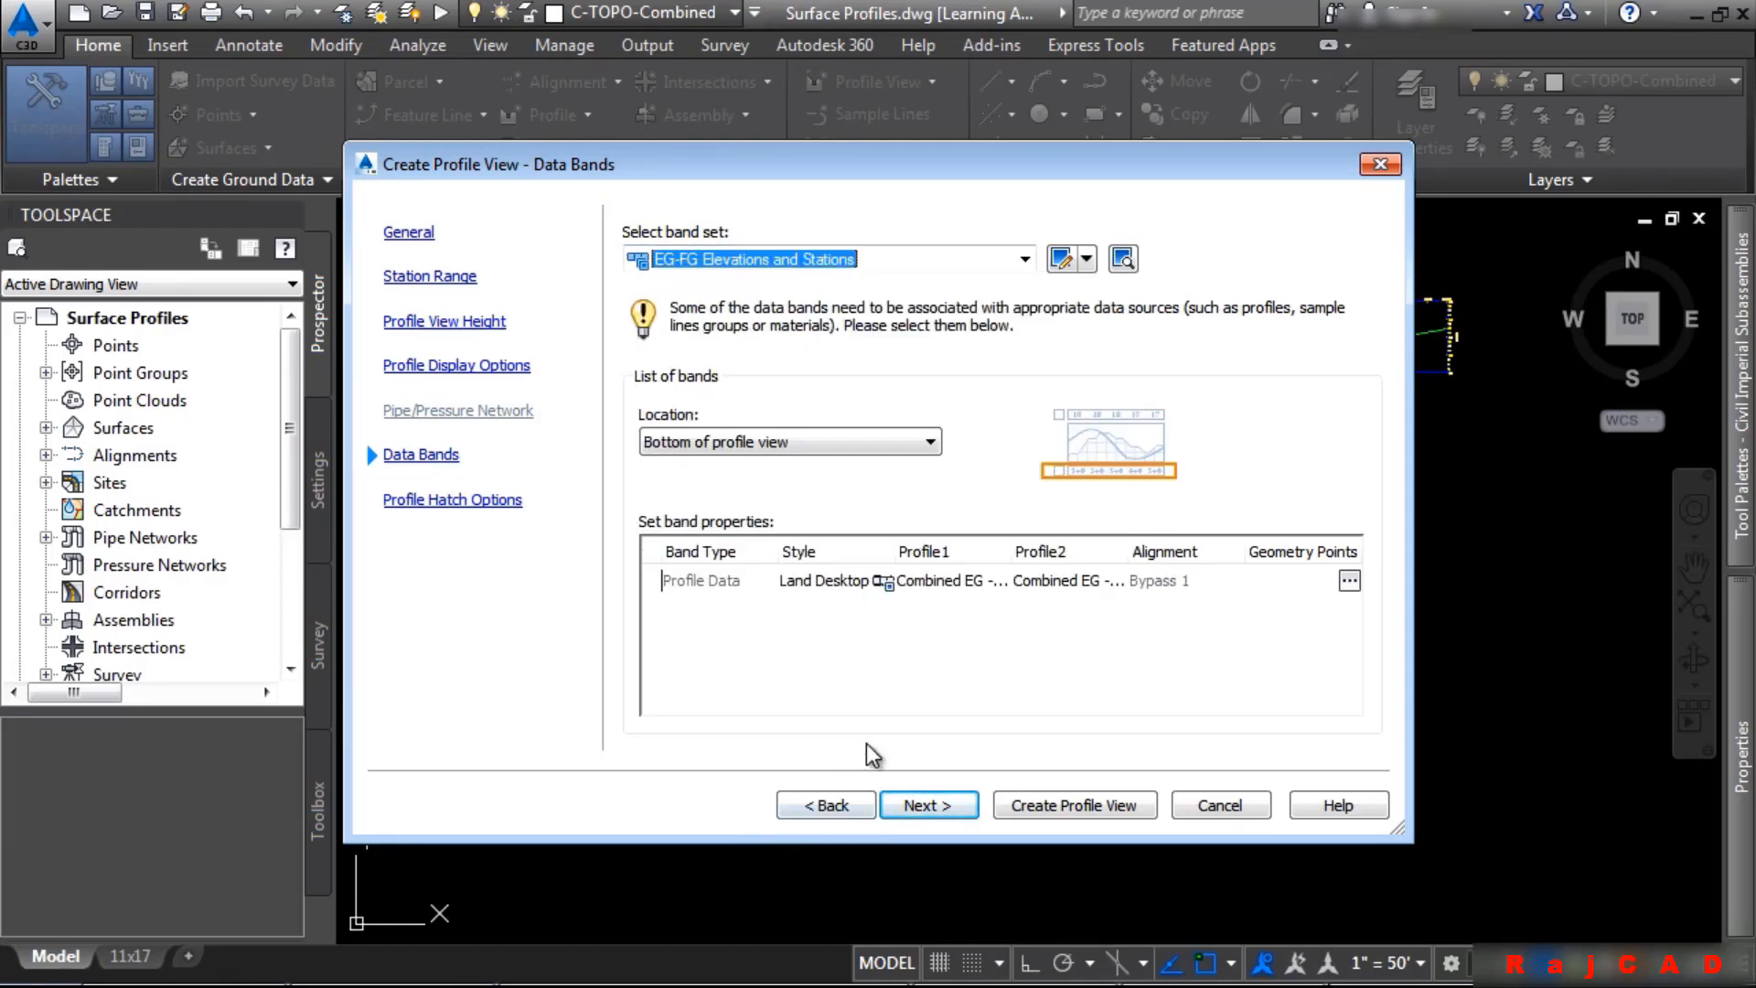
pyautogui.click(1057, 805)
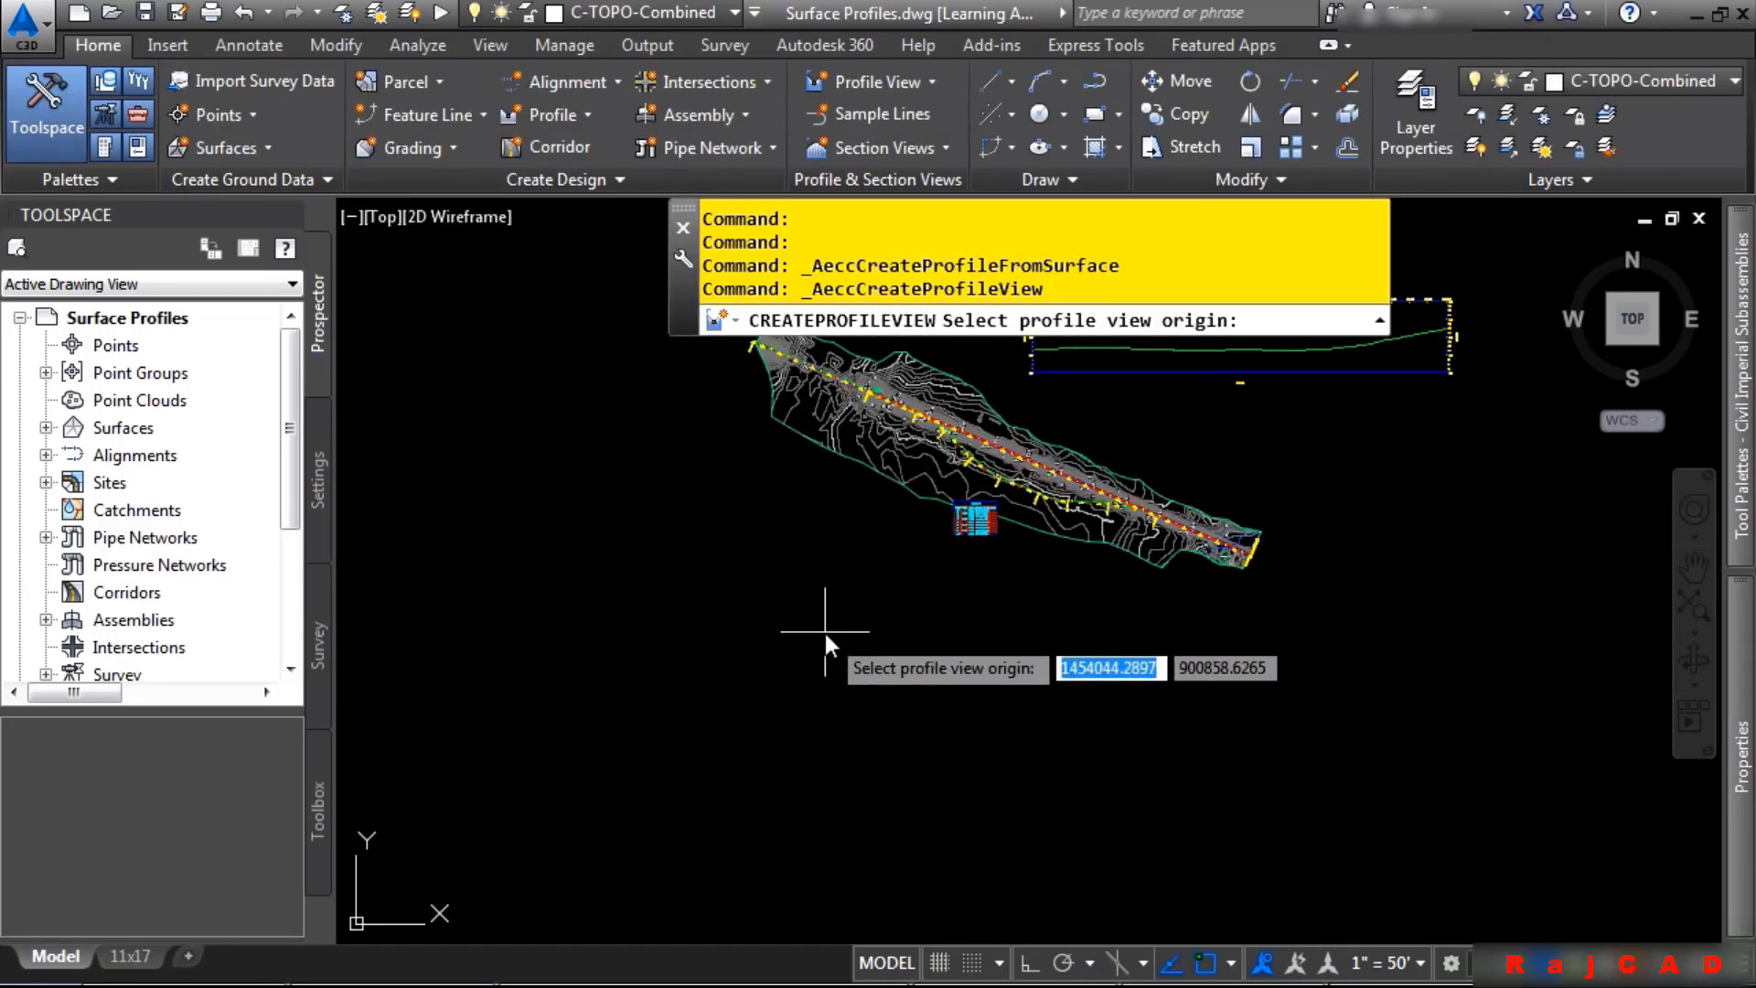
pyautogui.click(825, 631)
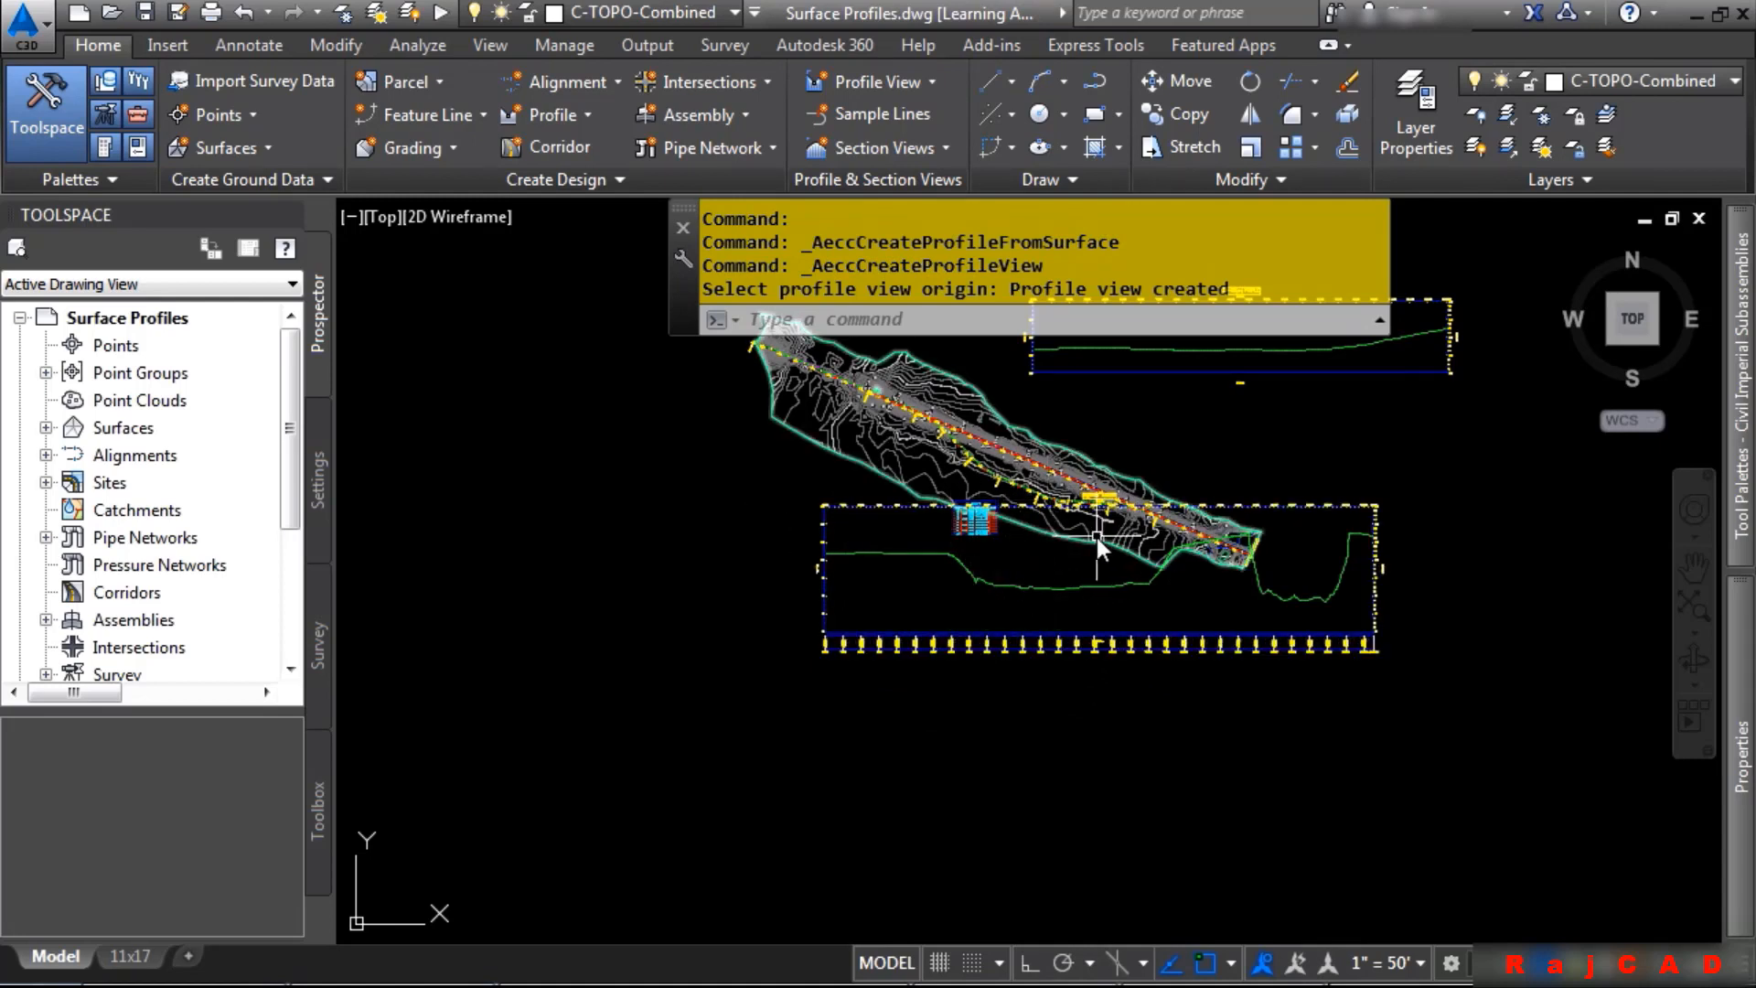
# Move the Bypass 1 profile view to the empty area southwest of the surface so it clears the plan
pyautogui.click(828, 610)
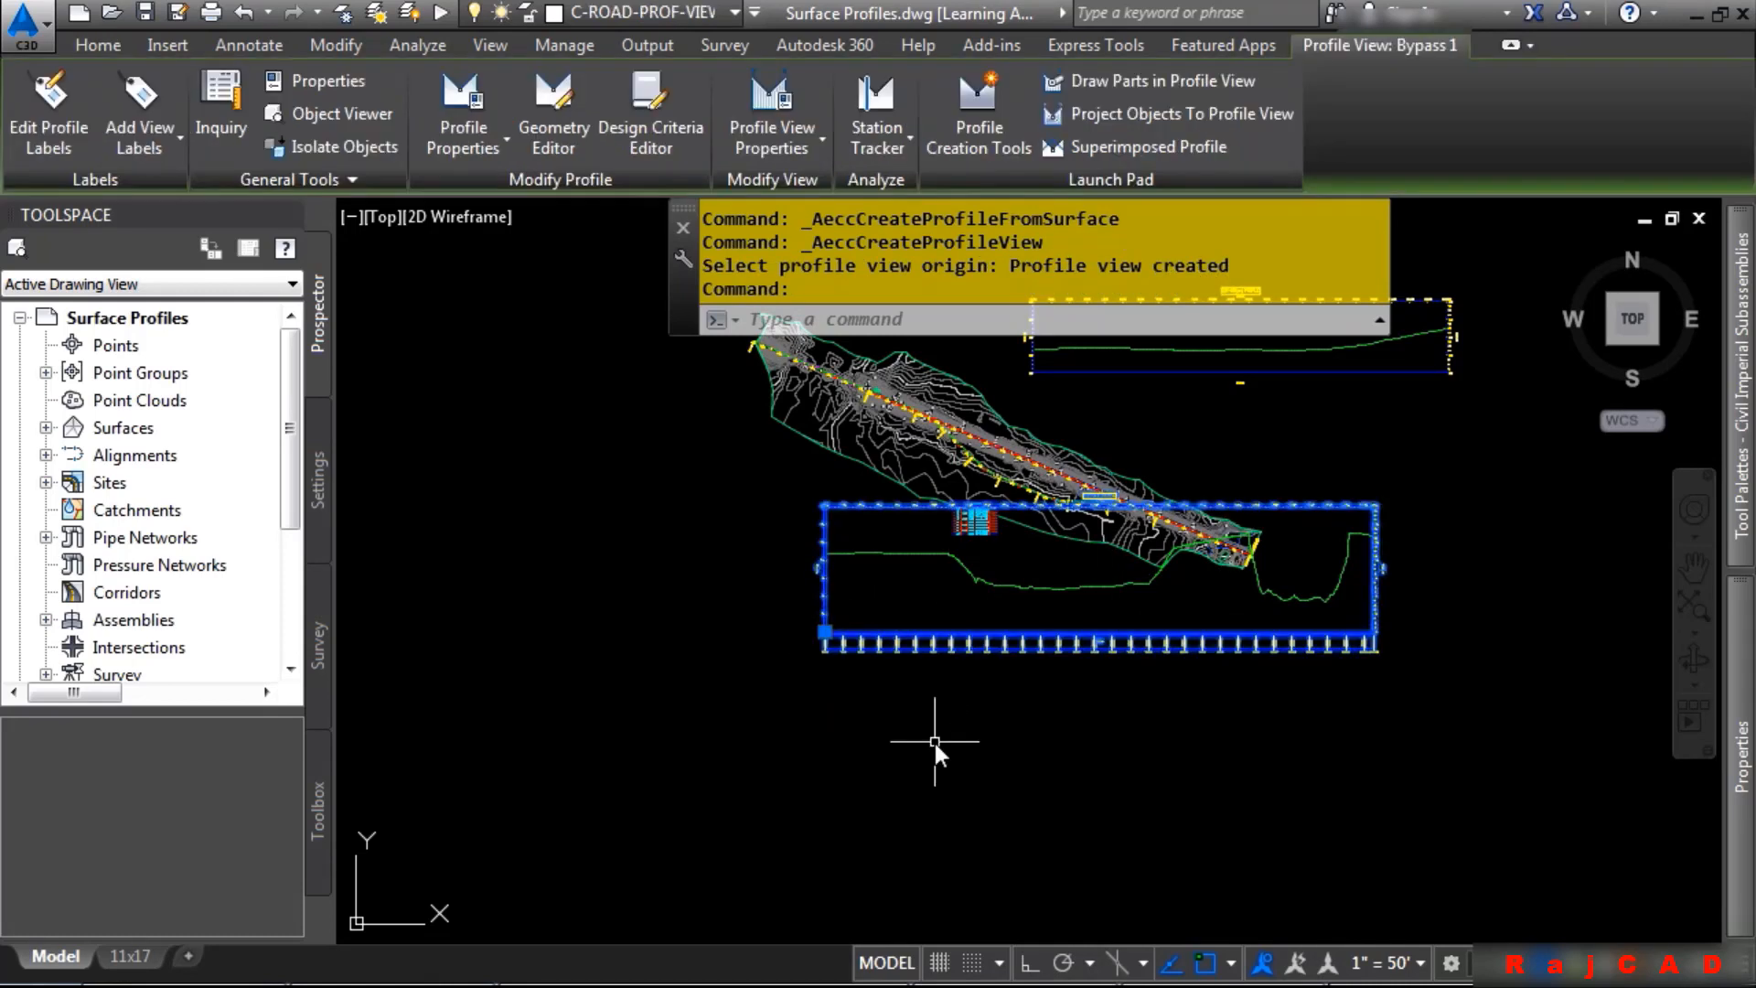
pyautogui.click(825, 632)
pyautogui.moveTo(608, 739); pyautogui.dragTo(954, 690, button='middle')
pyautogui.click(742, 673)
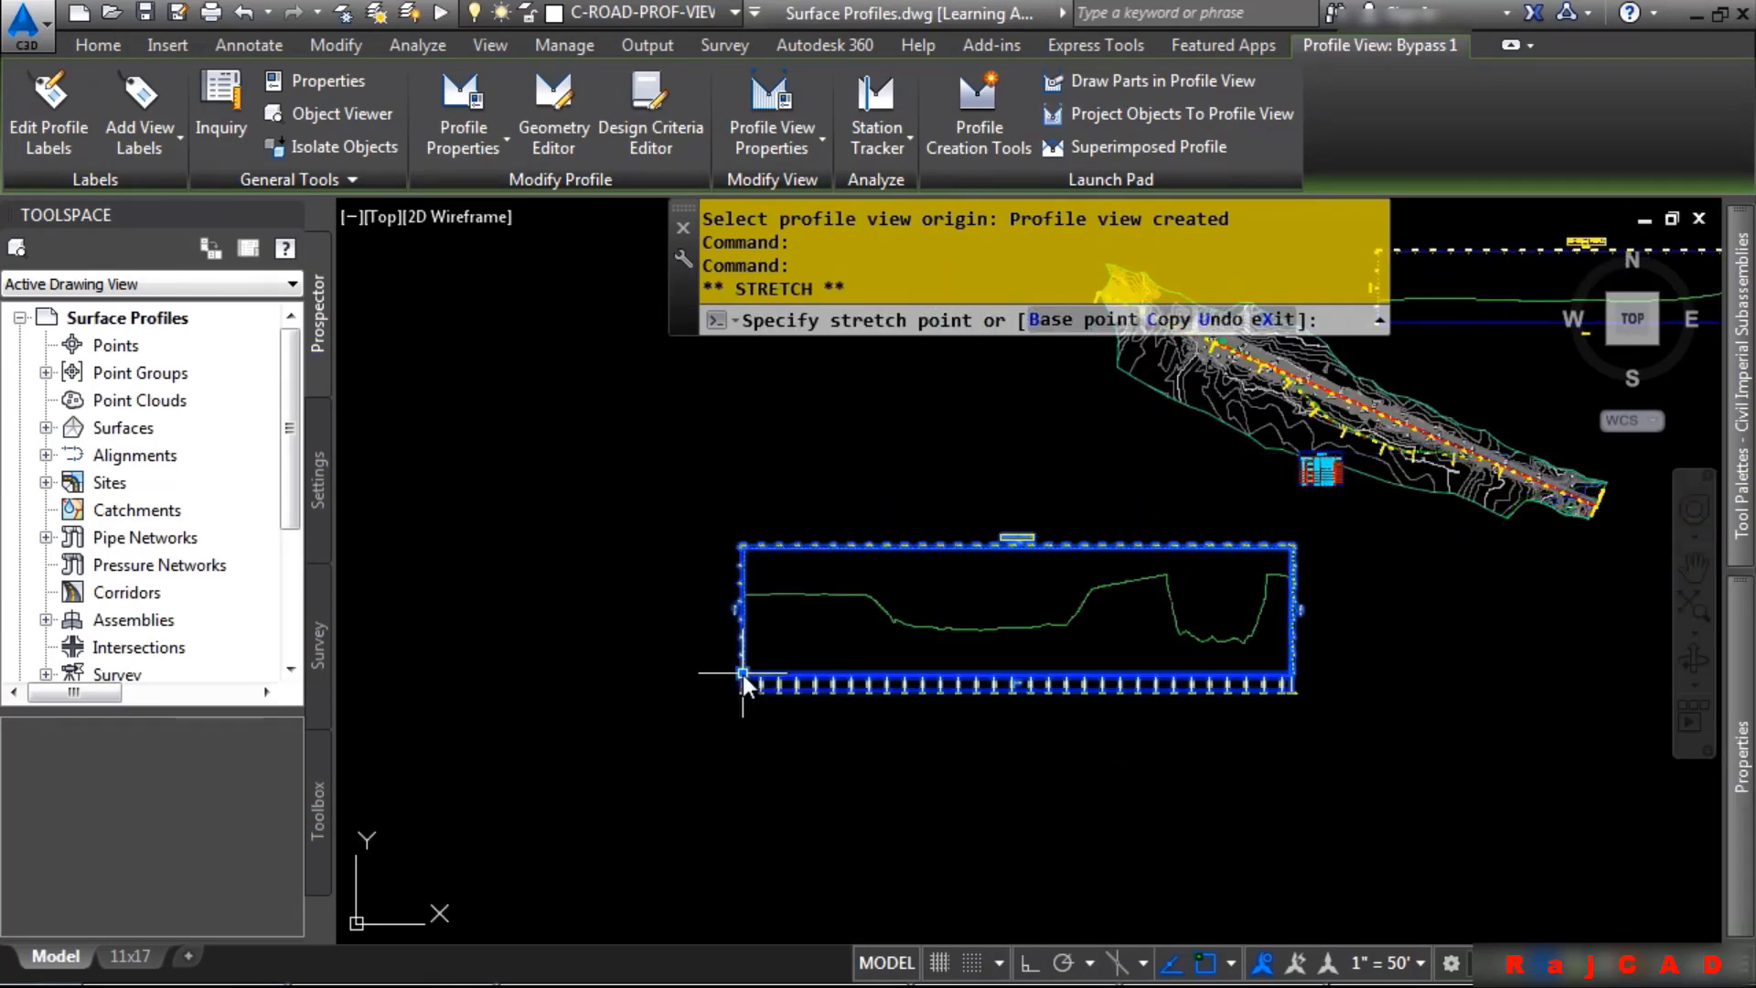
pyautogui.press('Escape')
pyautogui.press('Escape')
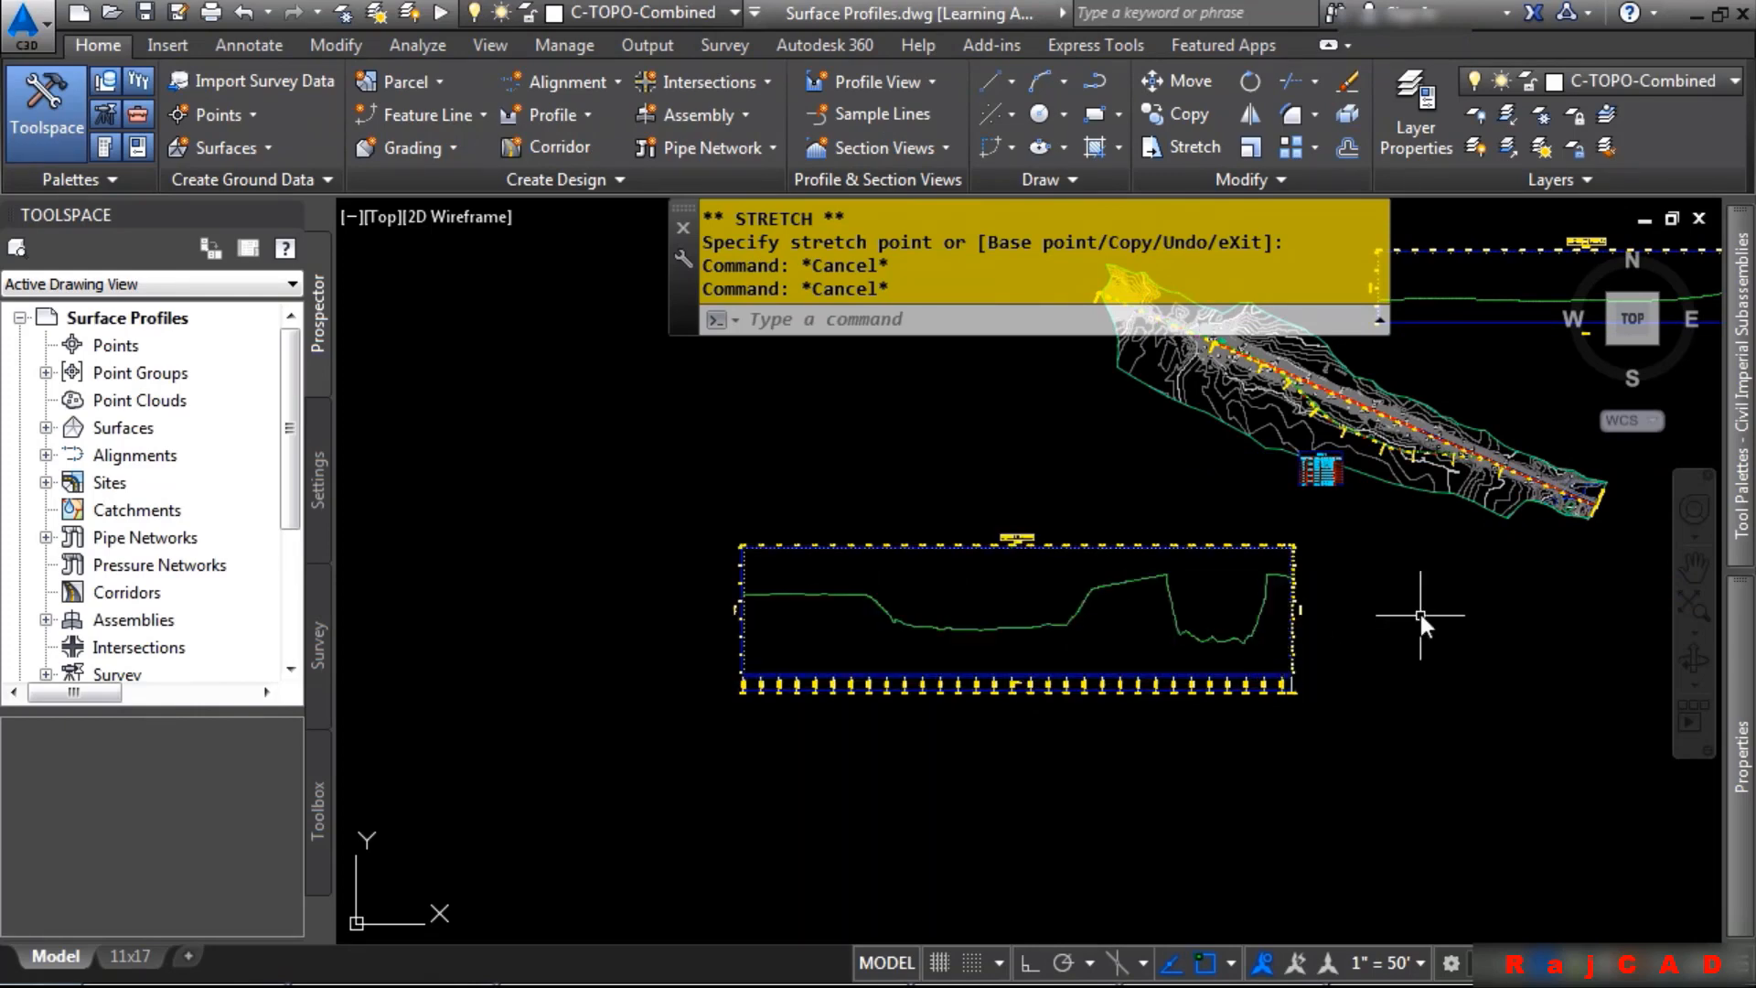
# Superimpose the US-100(ex) profile on the Bypass 1 profile view over its full station range, with 0.1000 horizontal and 0.0100 vertical mid-ordinate distances
pyautogui.moveTo(1419, 613); pyautogui.dragTo(1180, 737, button='middle')
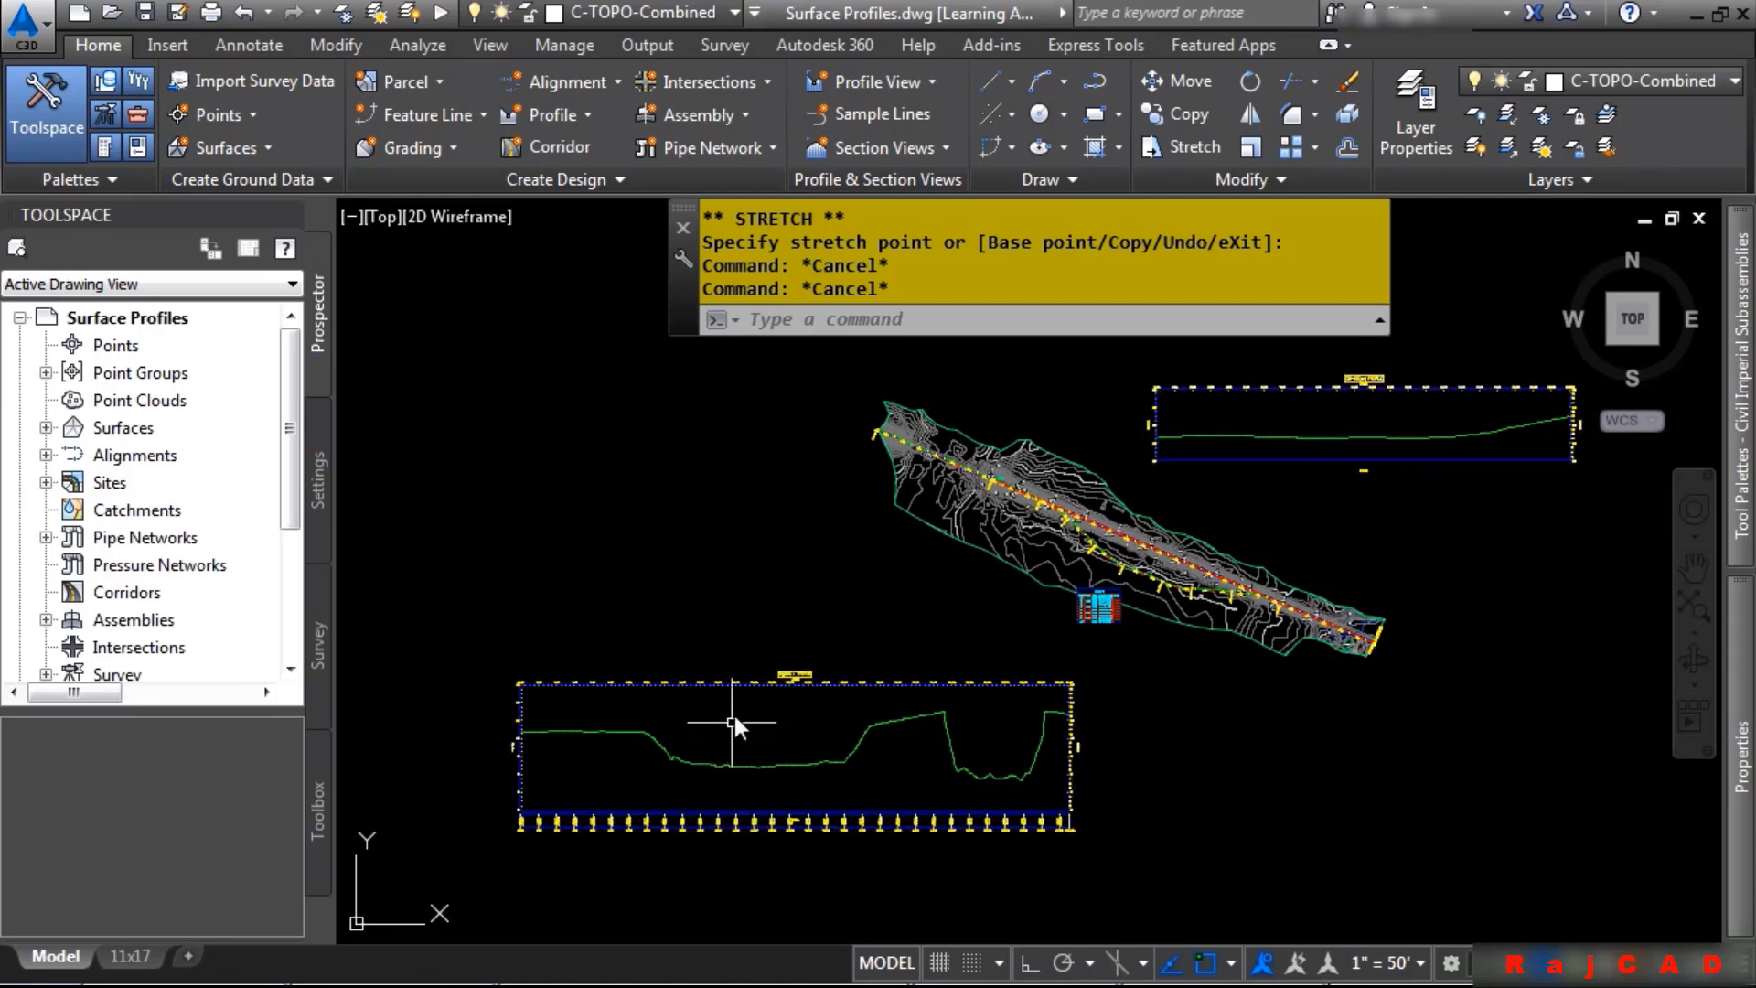
pyautogui.click(737, 681)
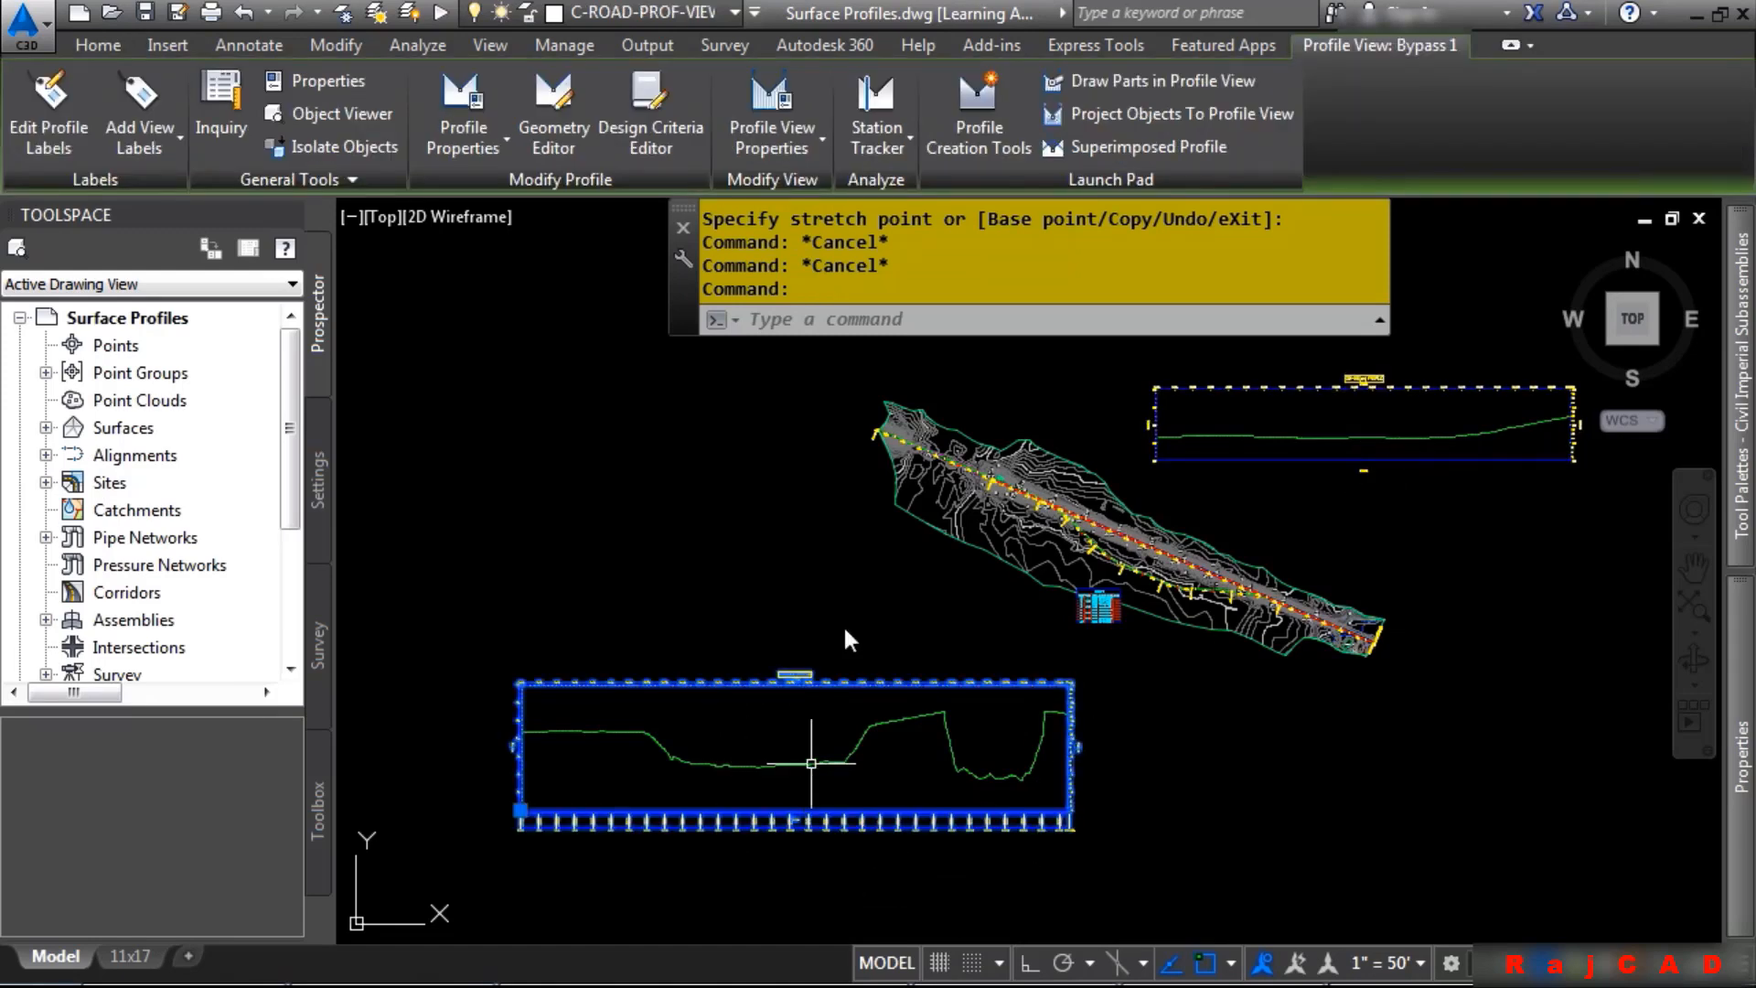
pyautogui.click(1155, 148)
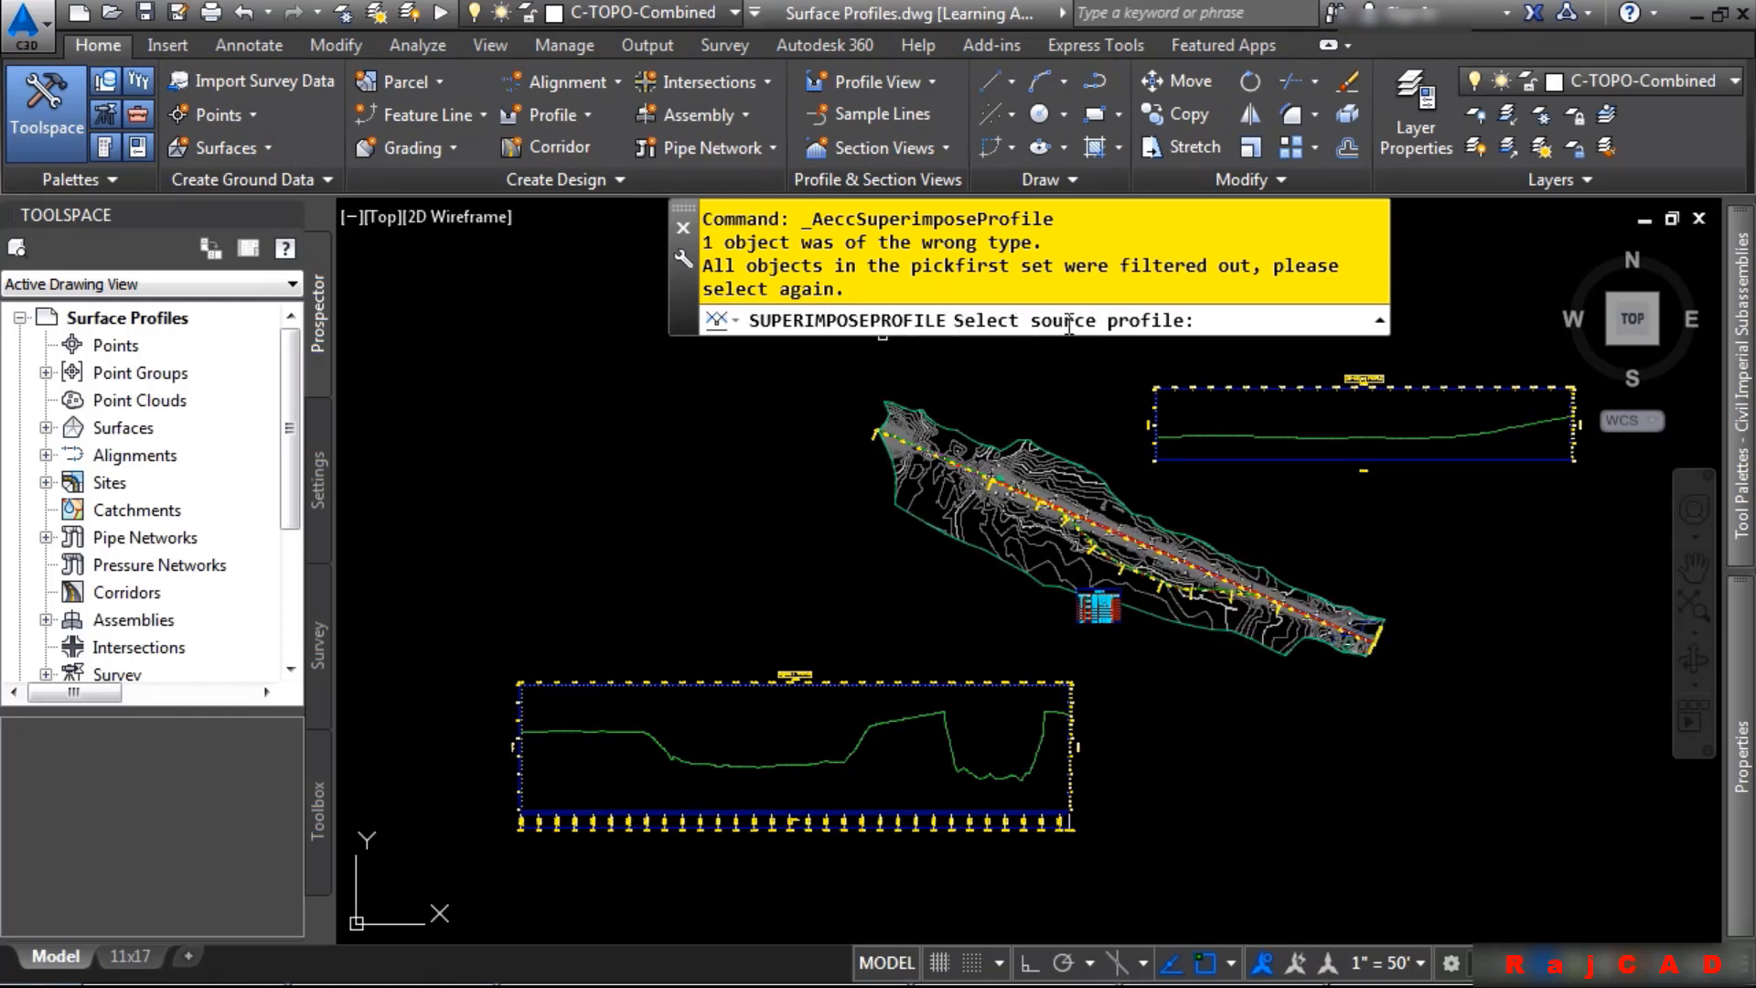
pyautogui.click(1260, 432)
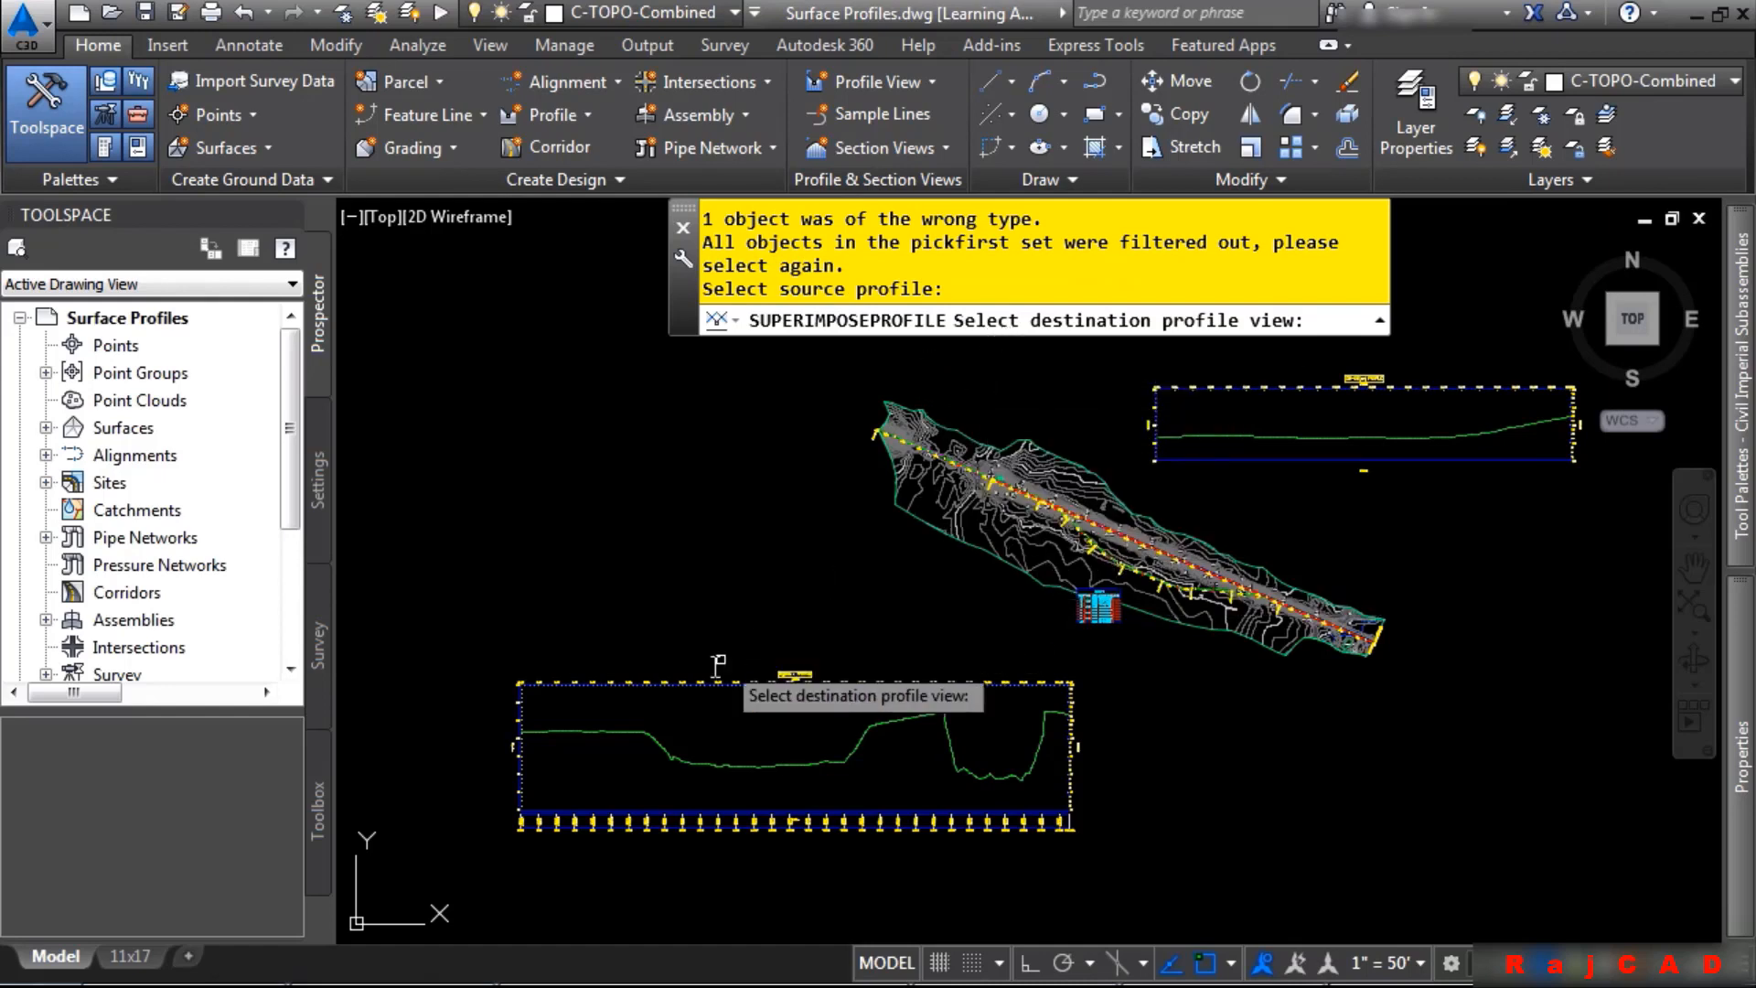
pyautogui.click(690, 682)
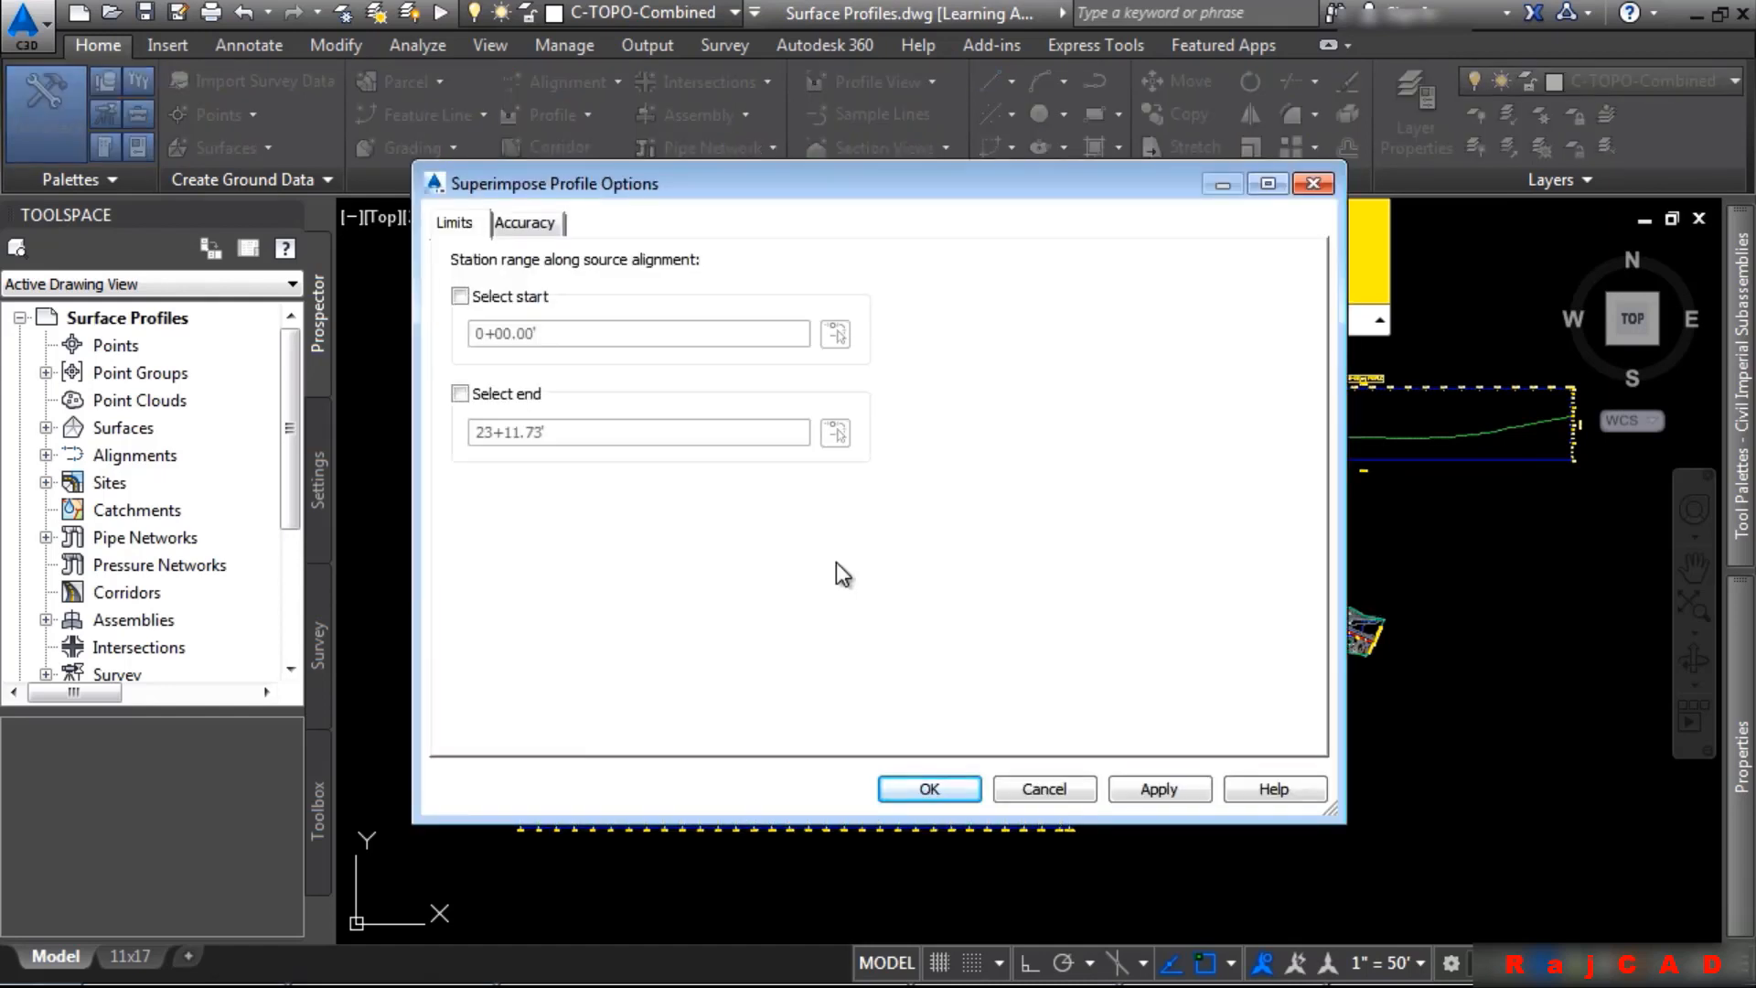
pyautogui.click(513, 233)
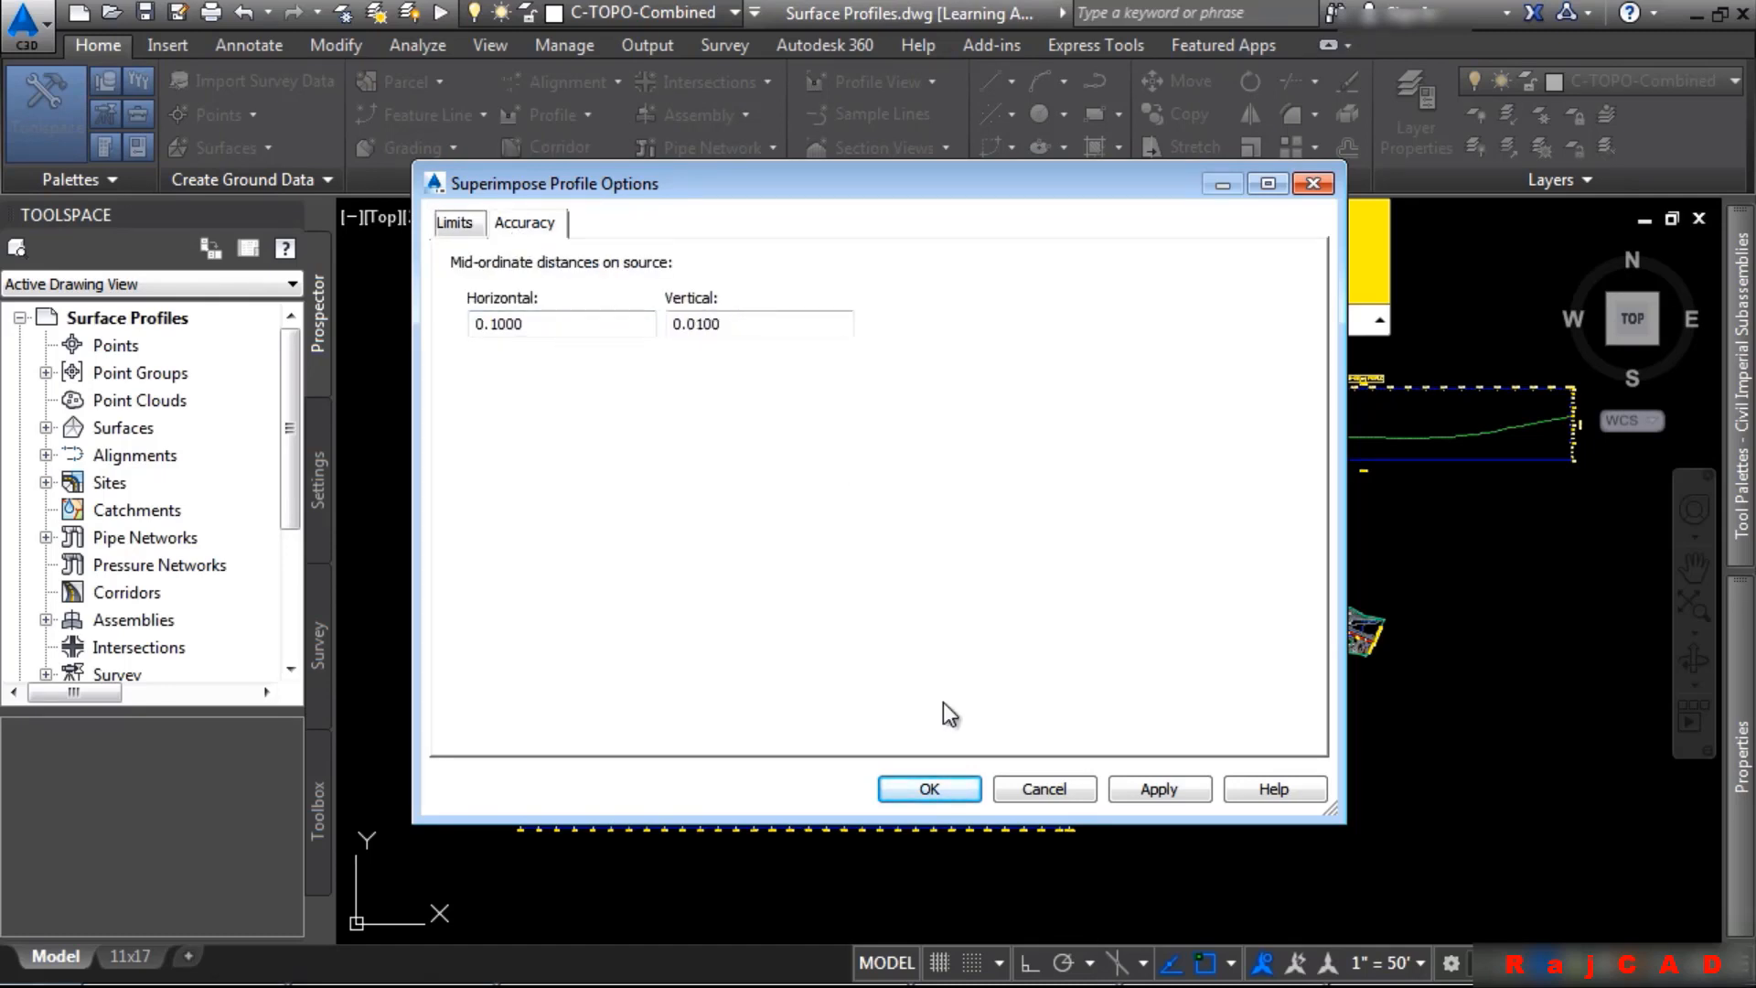
pyautogui.click(942, 790)
# Change the style of the superimposed profile in the Bypass 1 profile view to Offset CL
pyautogui.click(679, 752)
pyautogui.scroll(5, 686, 743)
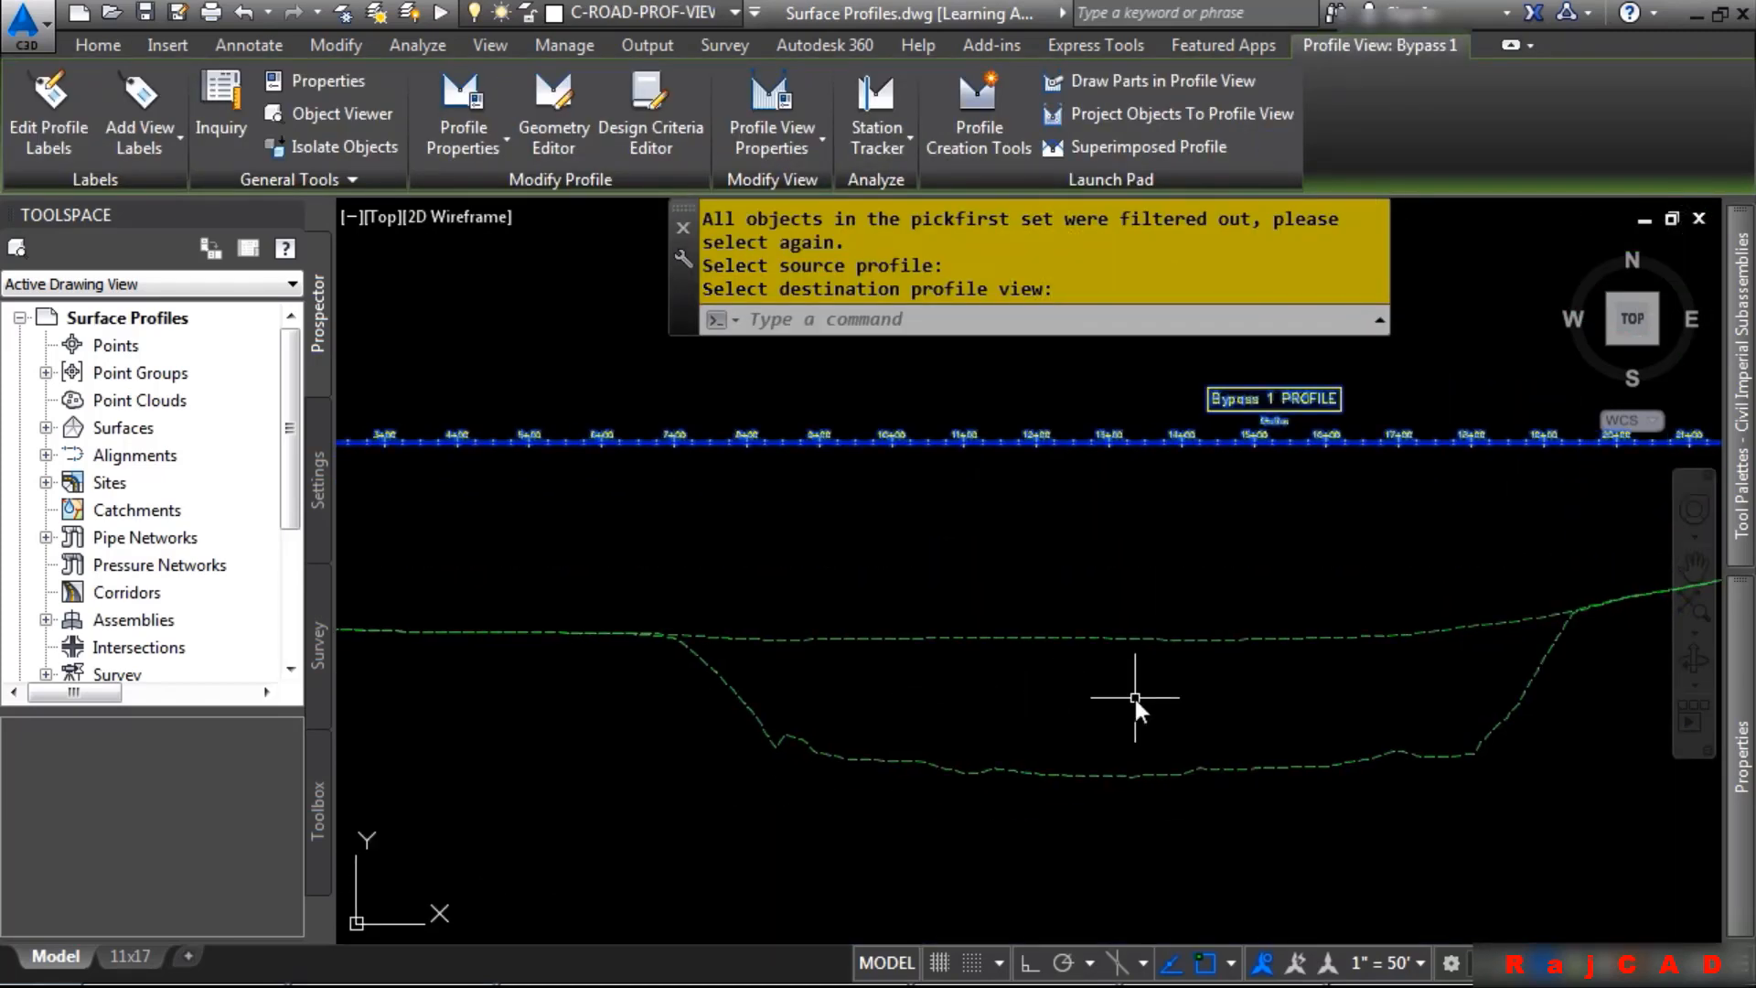
pyautogui.click(982, 640)
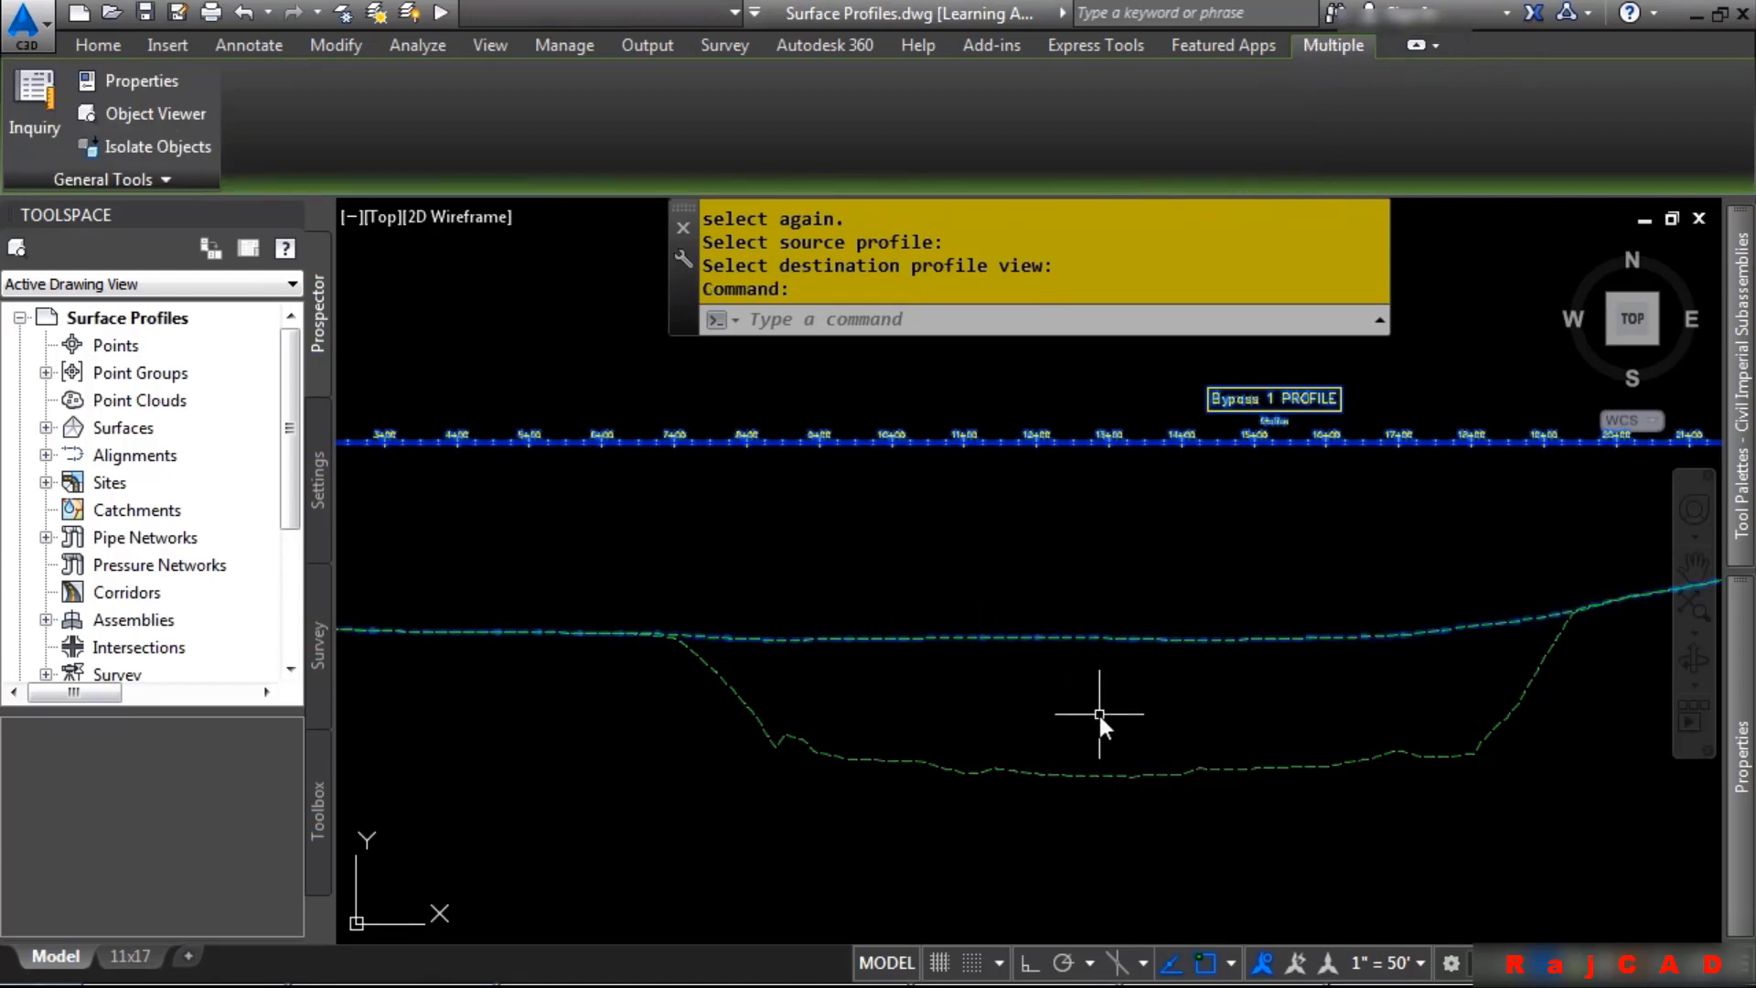
pyautogui.press('Escape')
pyautogui.press('Escape')
pyautogui.press('Escape')
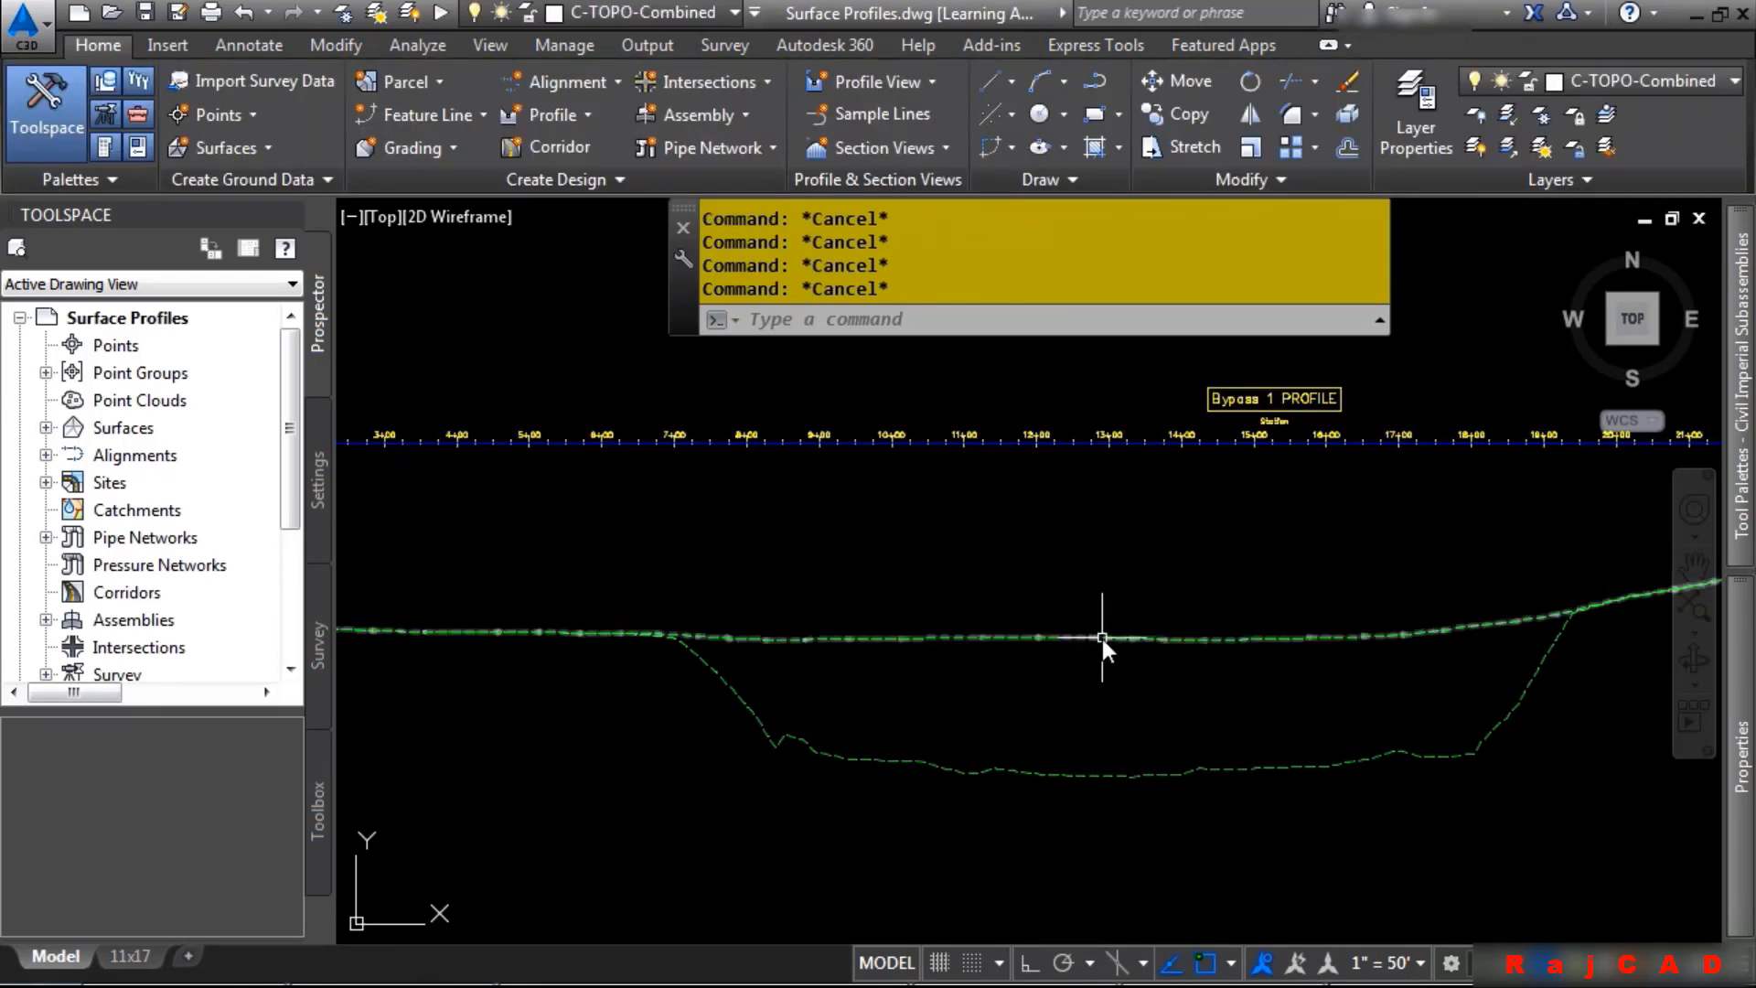
pyautogui.doubleClick(1102, 637)
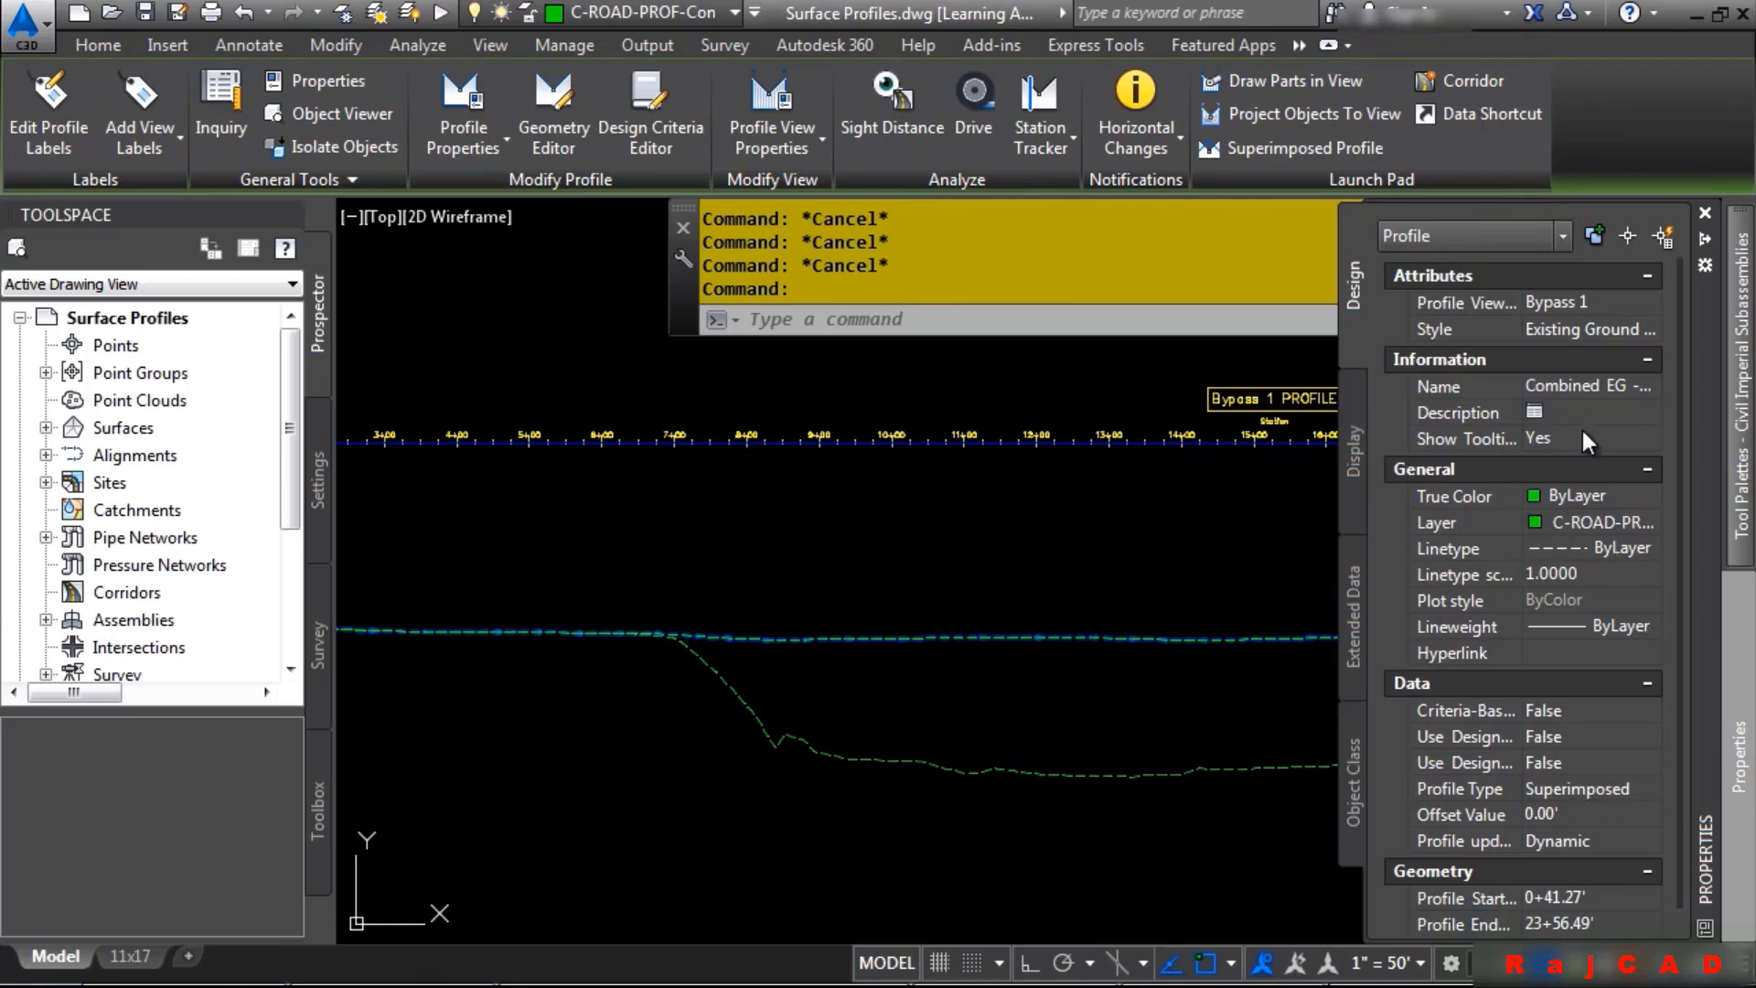
pyautogui.click(1633, 333)
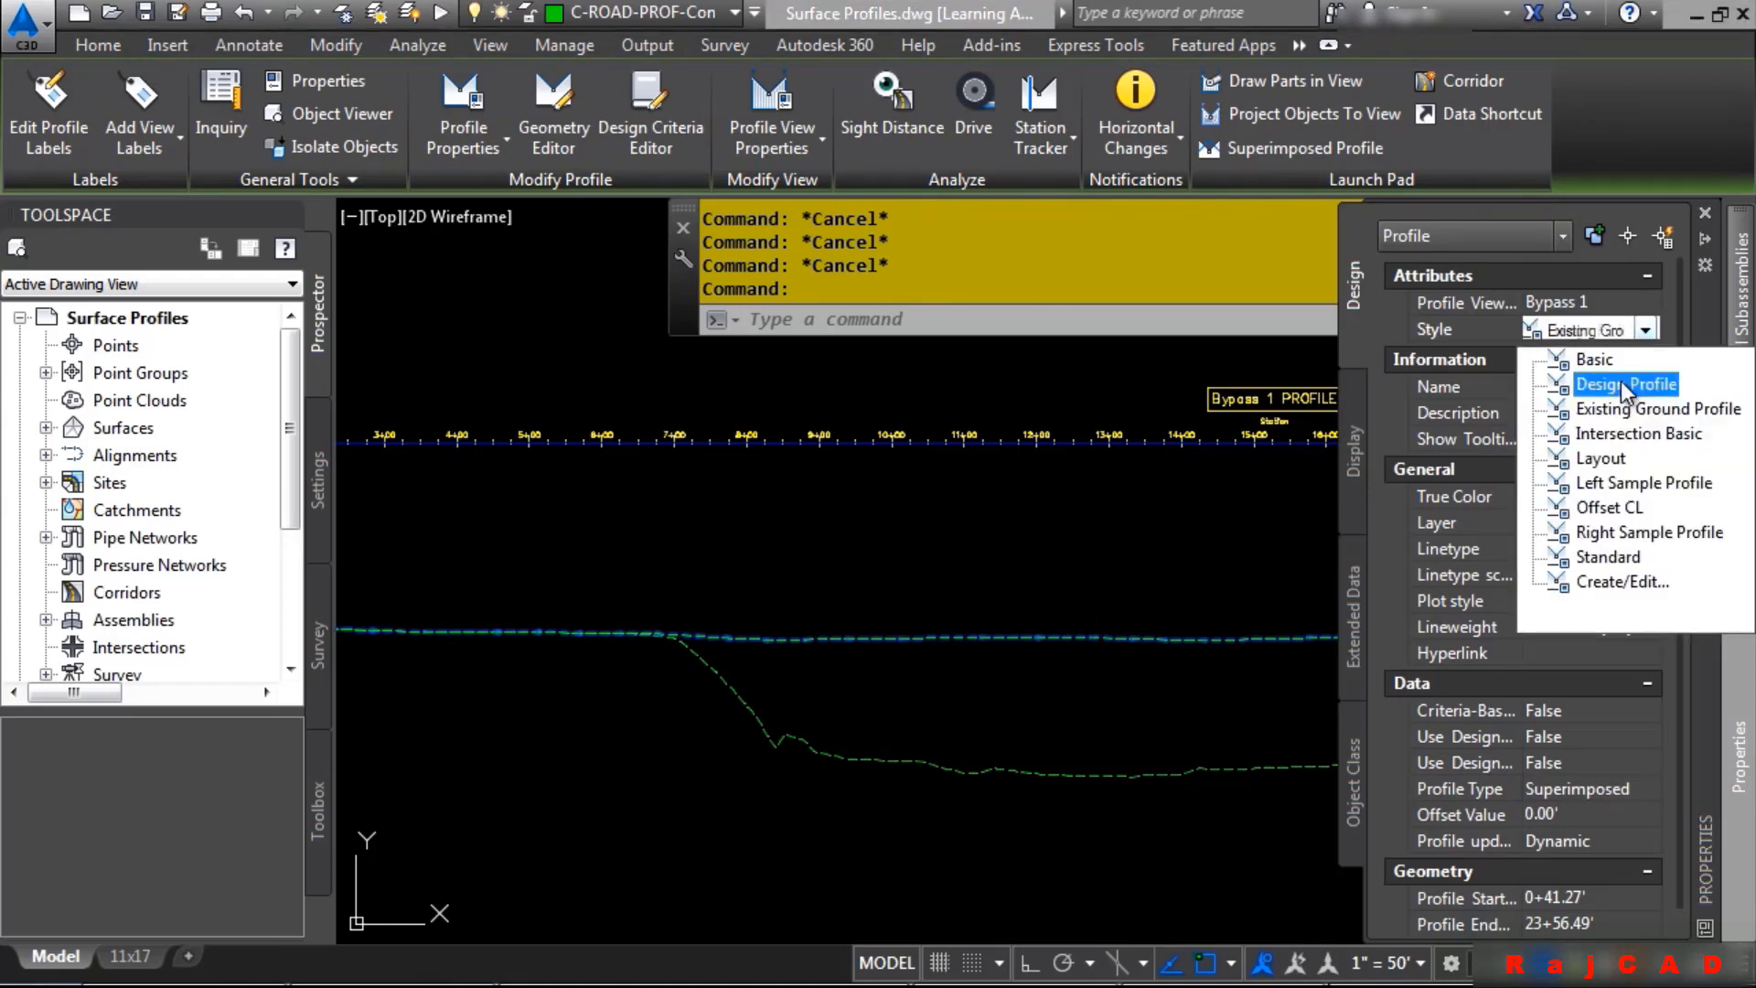
pyautogui.click(1609, 507)
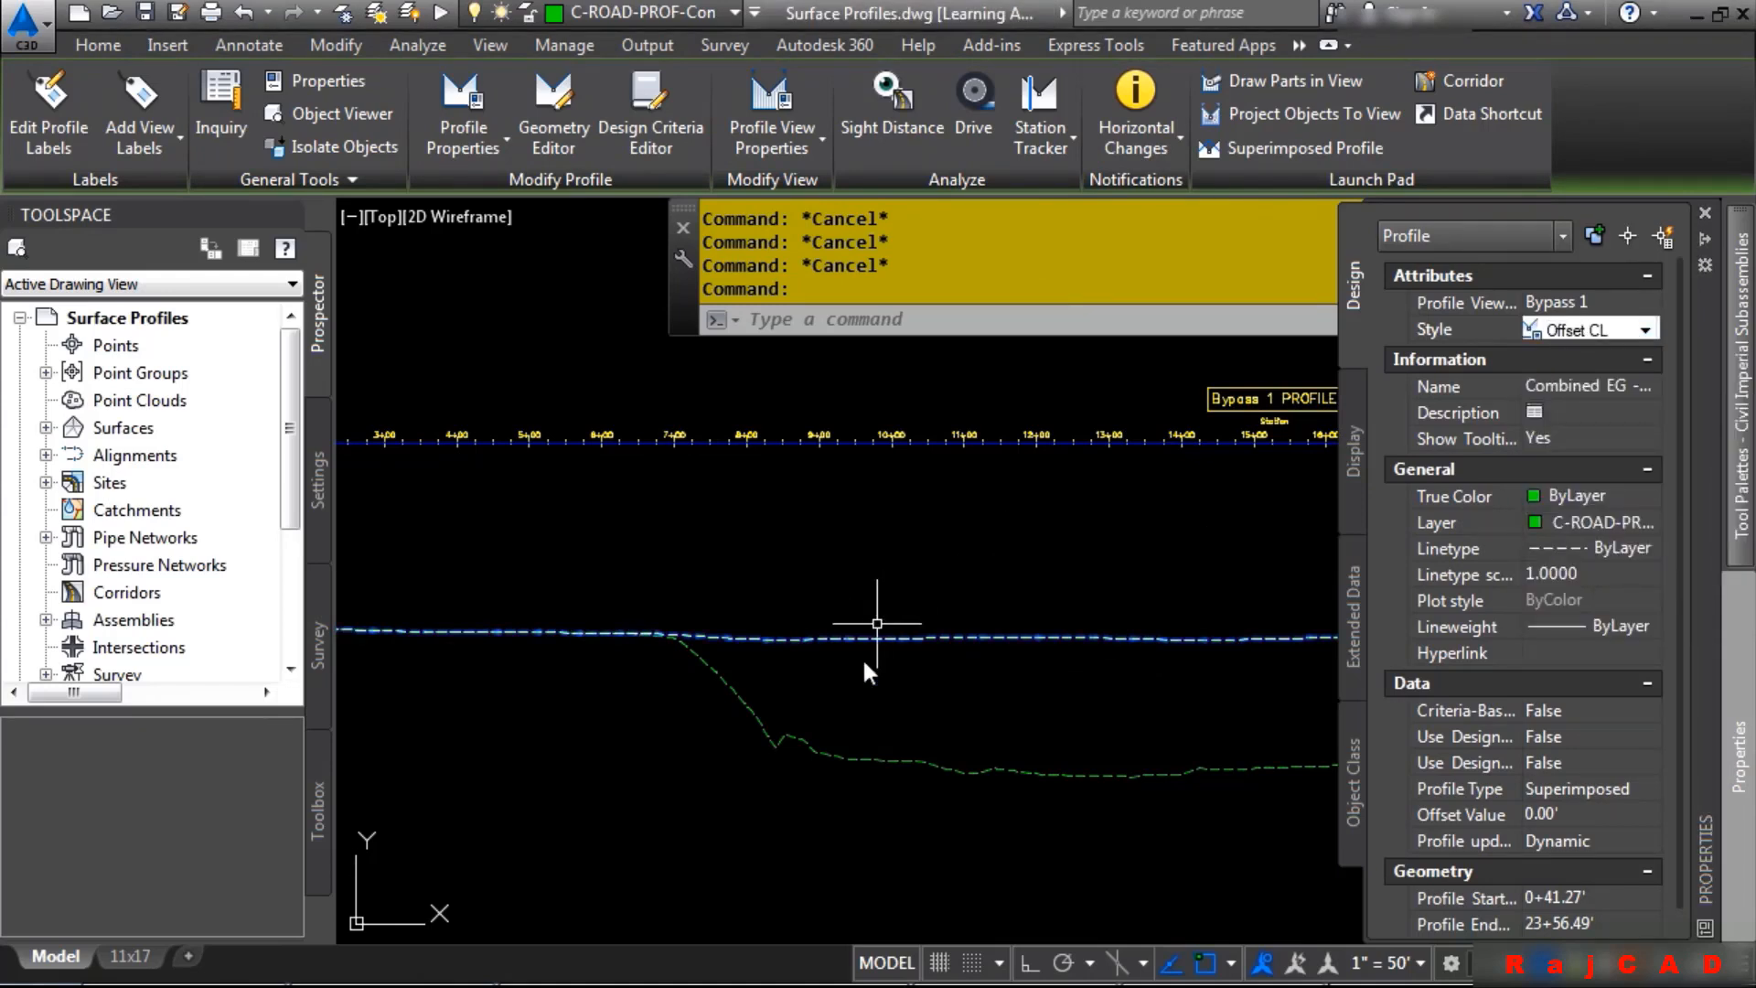
pyautogui.scroll(-2, 1024, 695)
pyautogui.press('Escape')
# Start a layout profile in the Bypass 1 profile view of the Design Profiles drawing and name it _Bypass 1
pyautogui.moveTo(1107, 752)
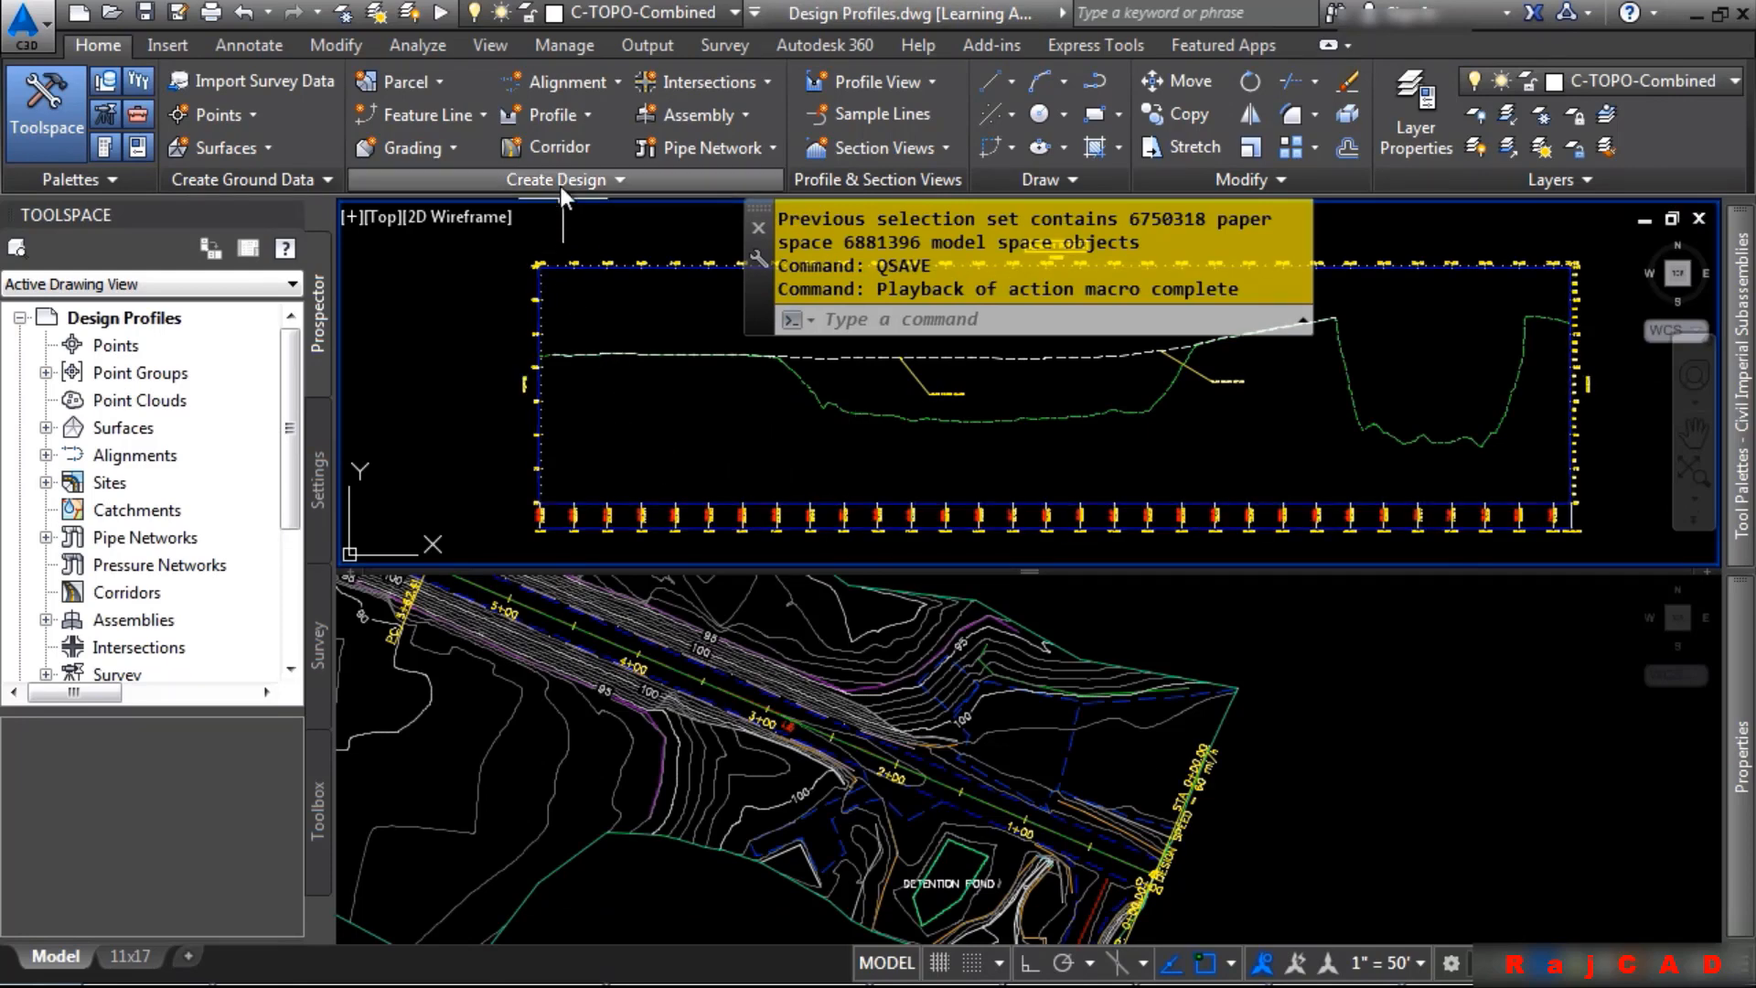
pyautogui.click(569, 113)
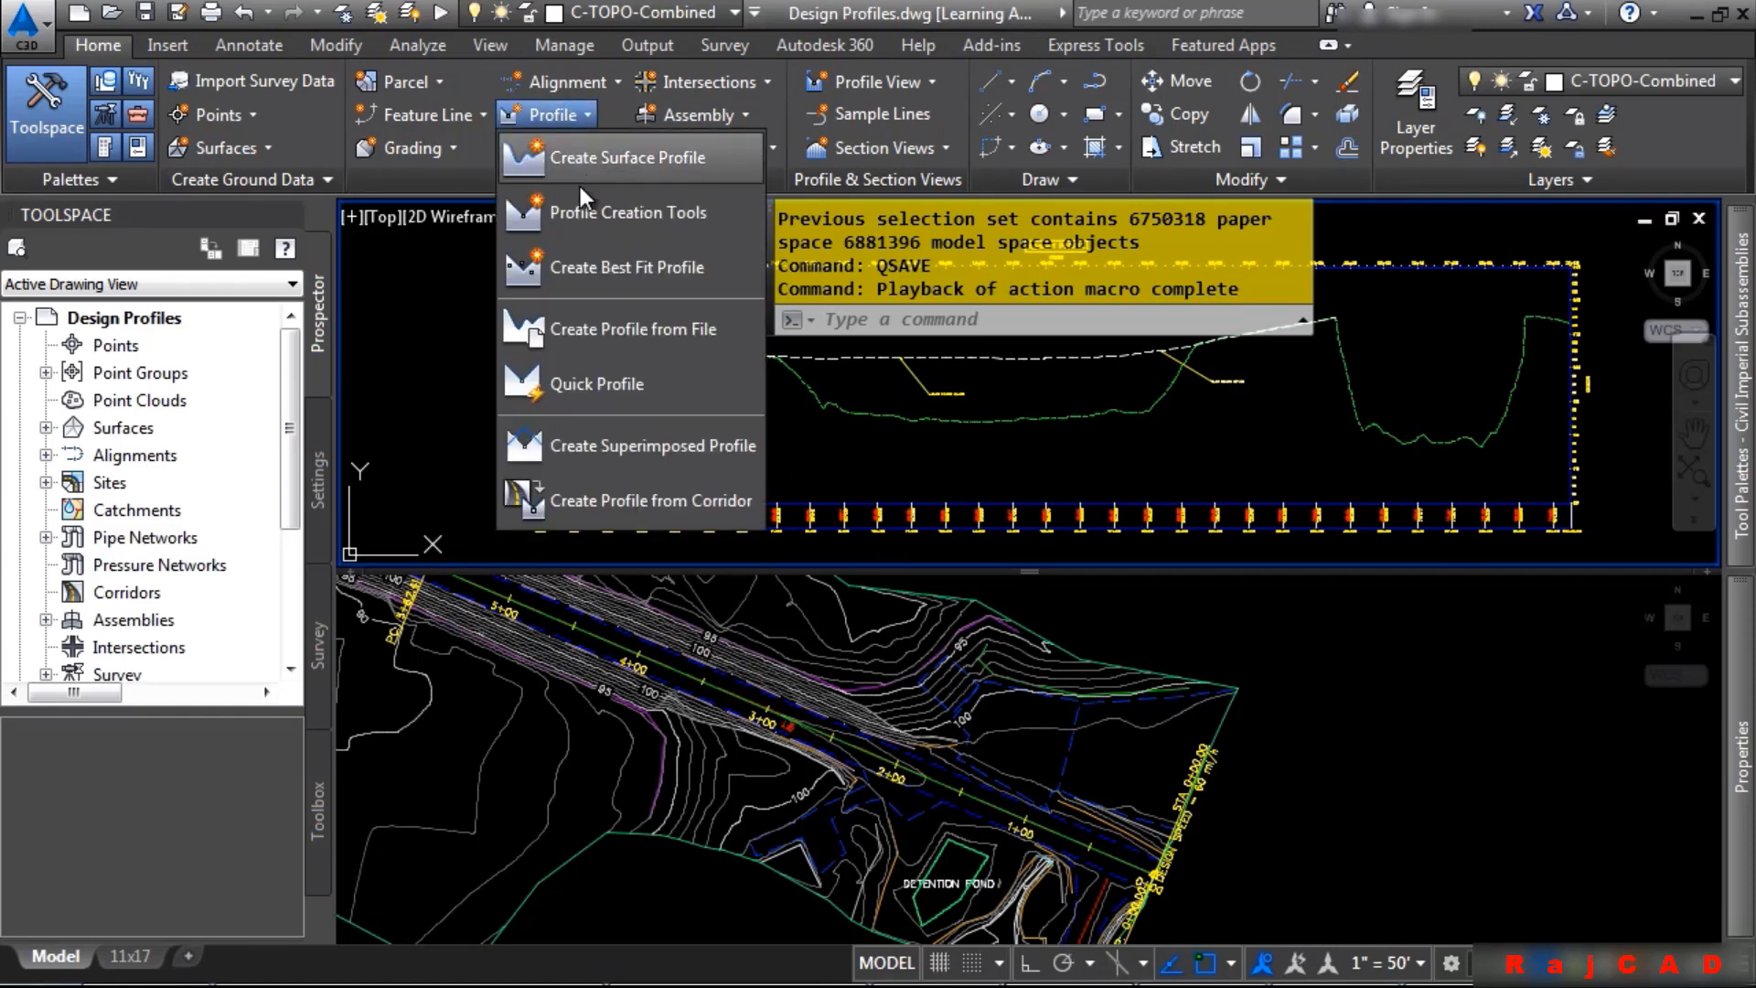
pyautogui.click(583, 212)
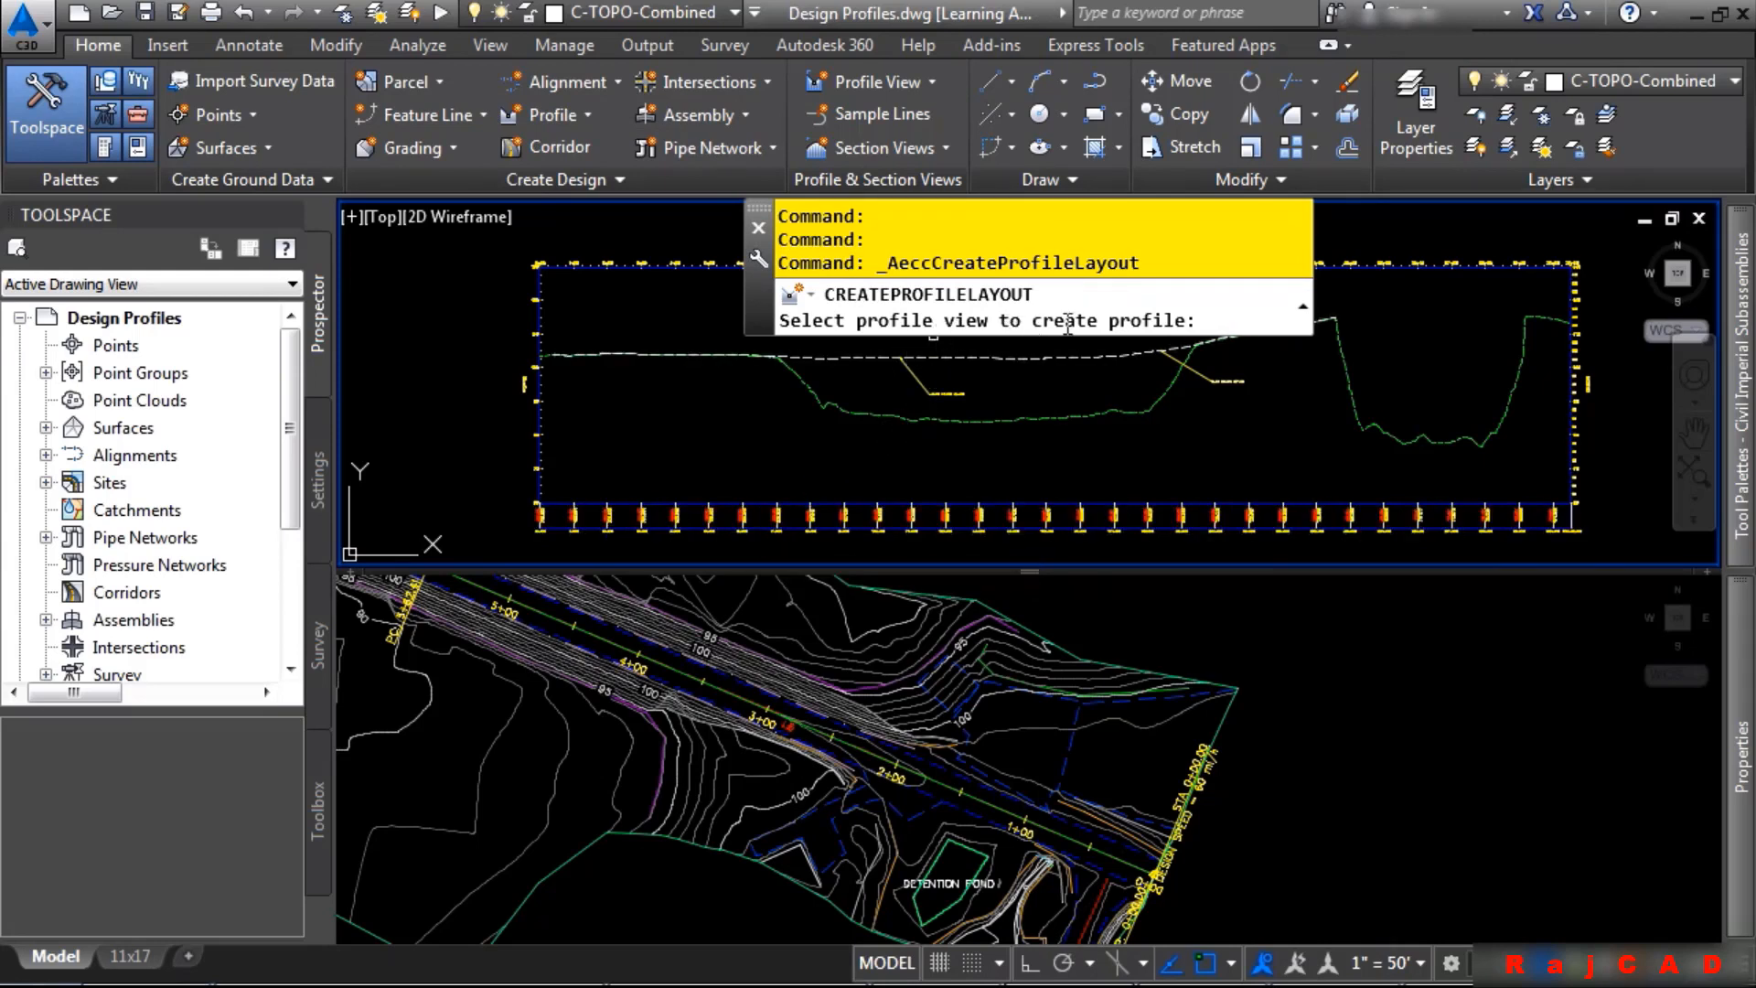
pyautogui.click(730, 501)
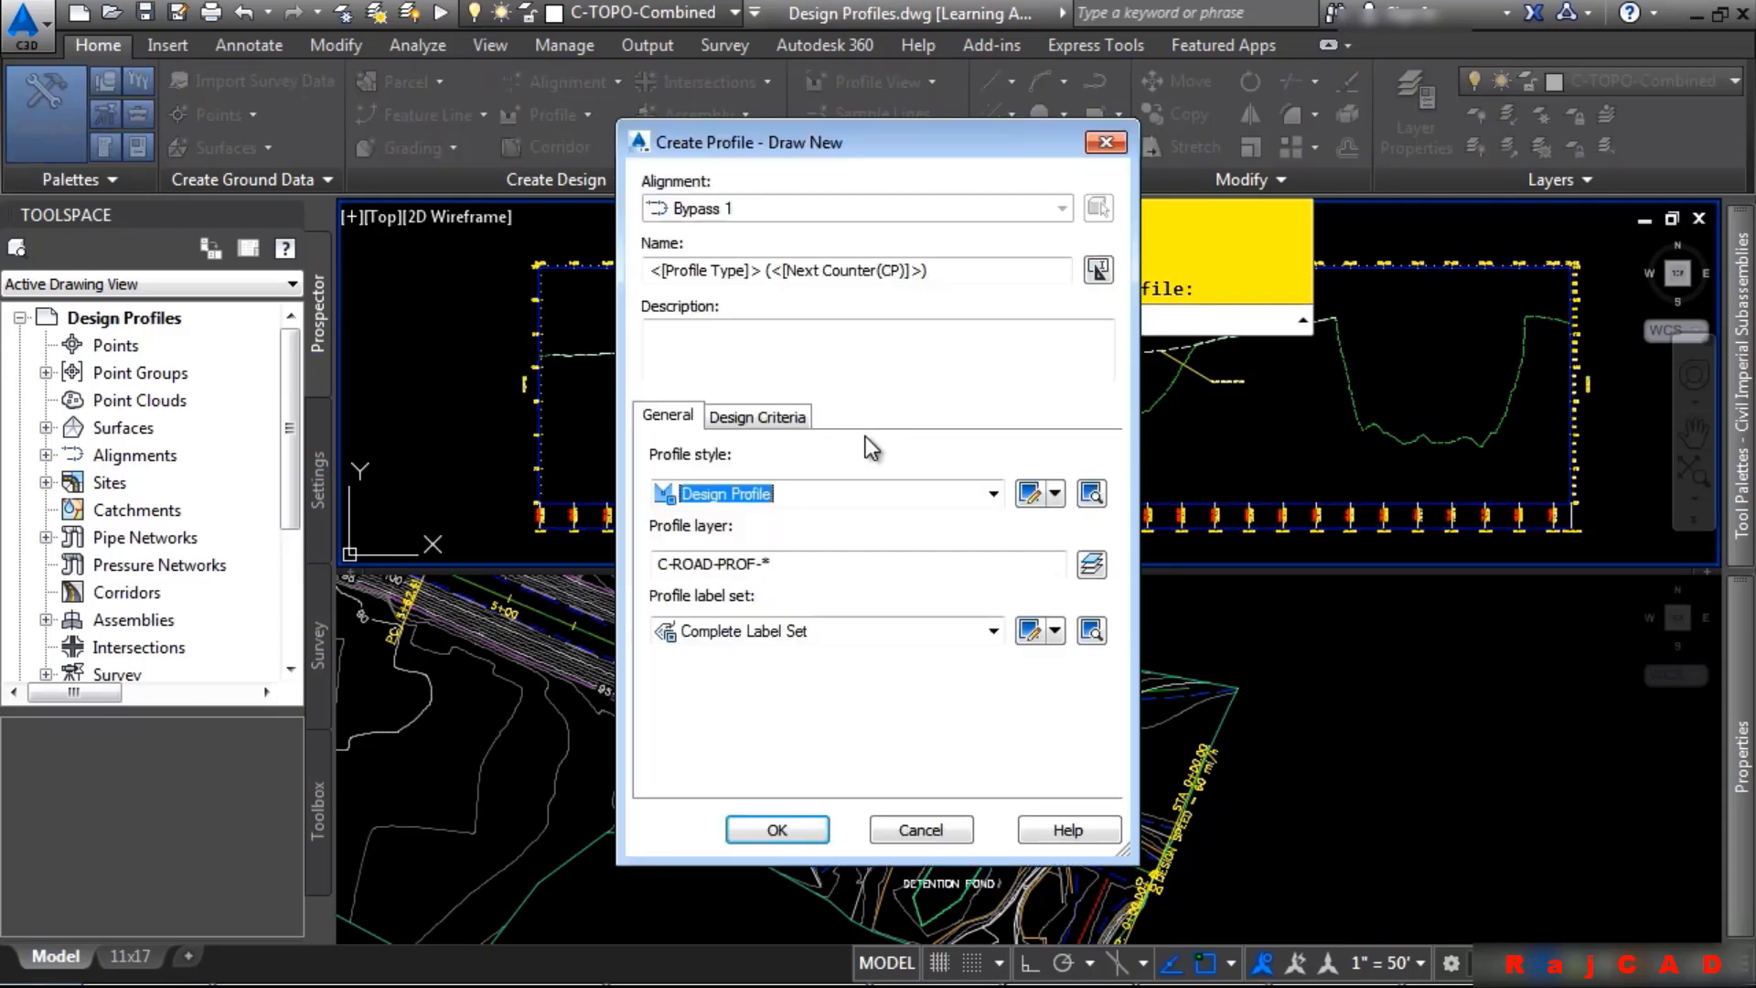
pyautogui.moveTo(1010, 272); pyautogui.dragTo(545, 338)
pyautogui.write('_B')
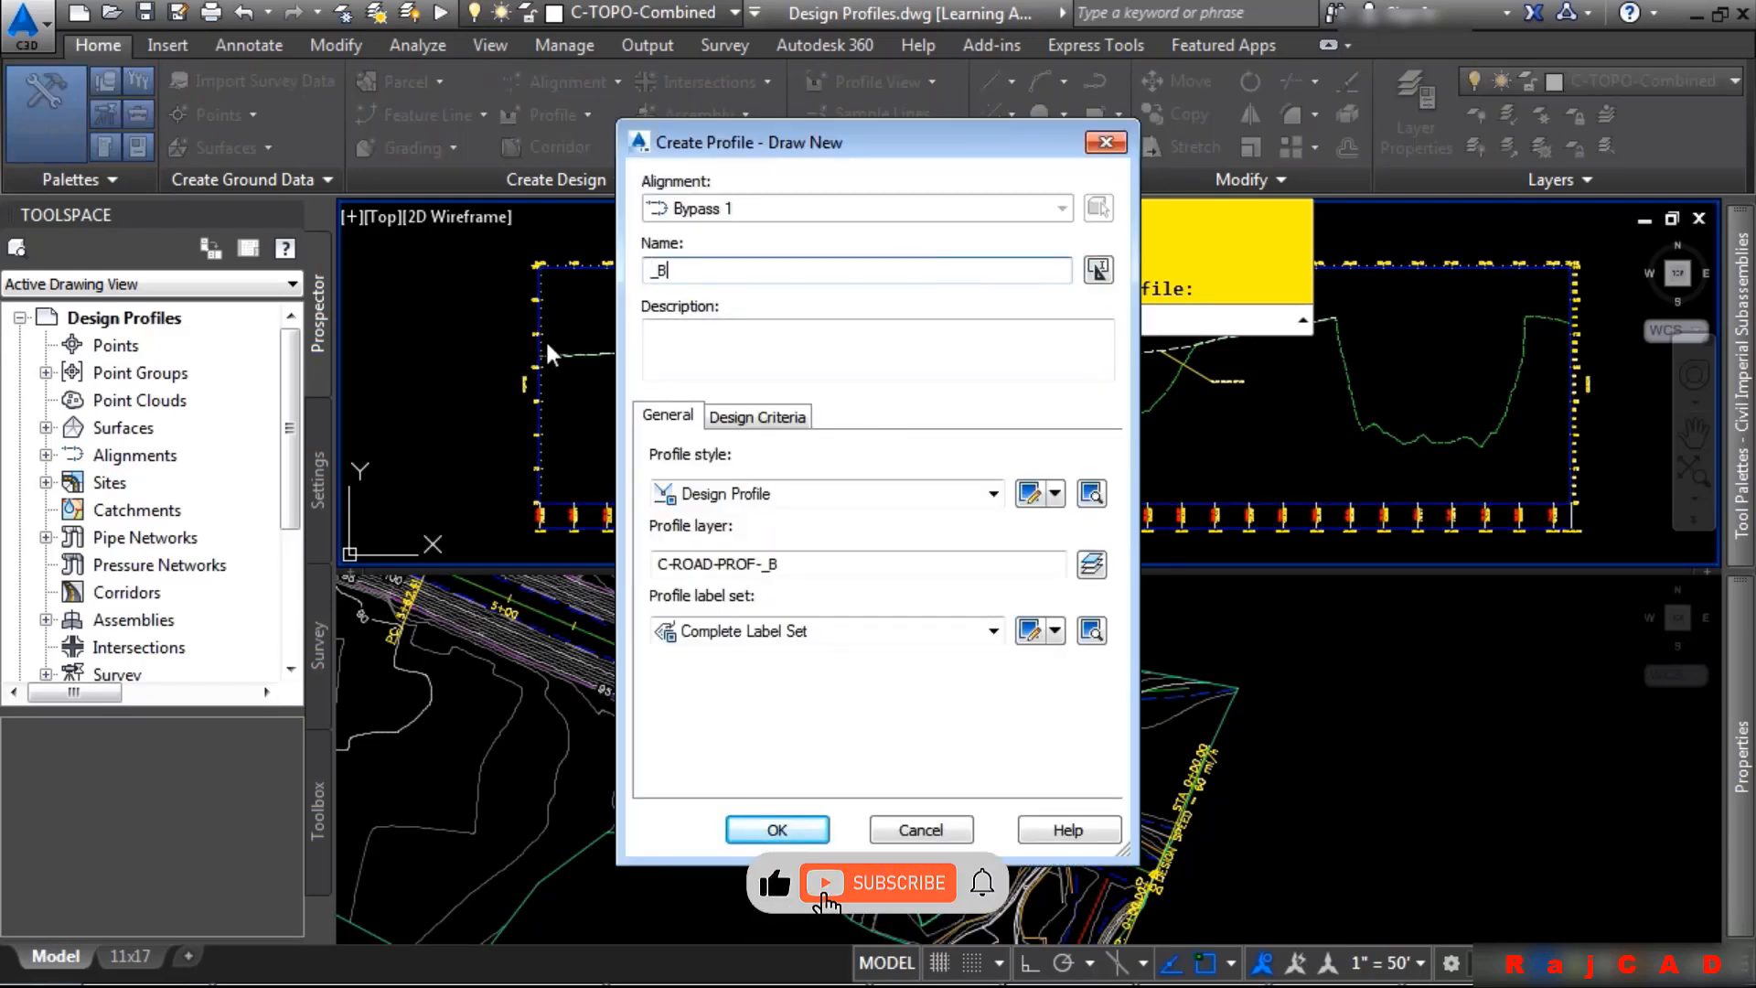
pyautogui.write('ypass 1')
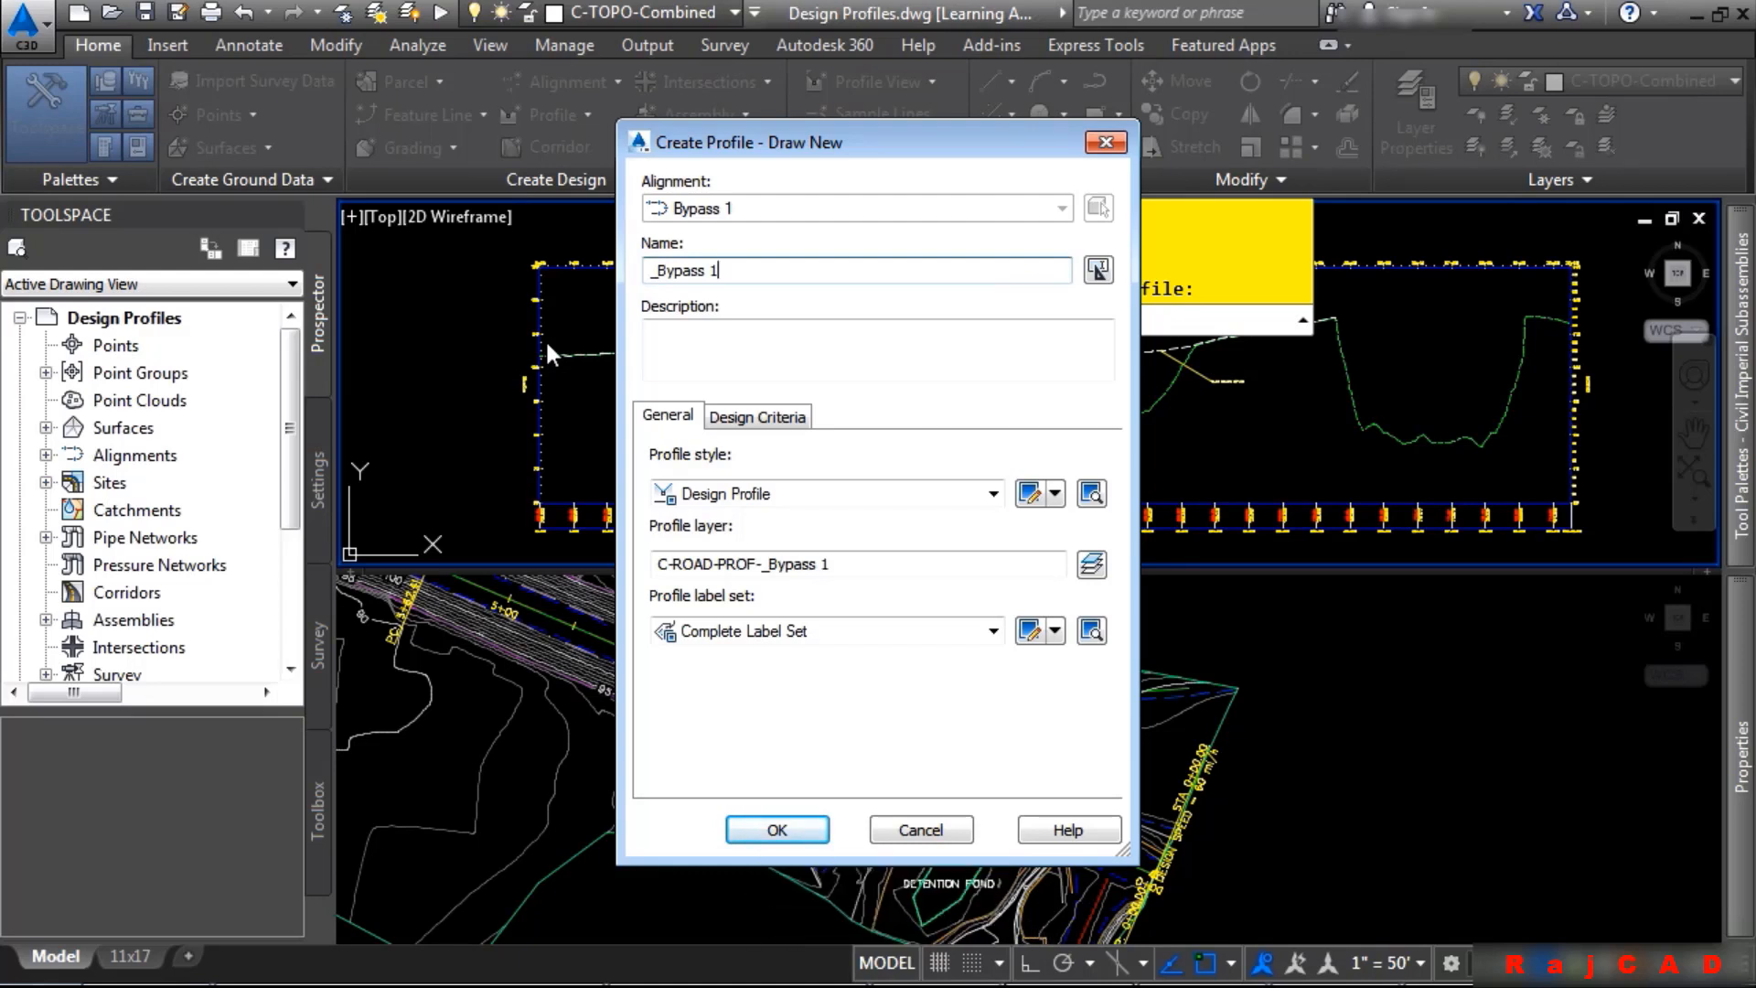
# Create the profile with the Layout style and Complete Label Set, leaving criteria-based design off
pyautogui.click(762, 495)
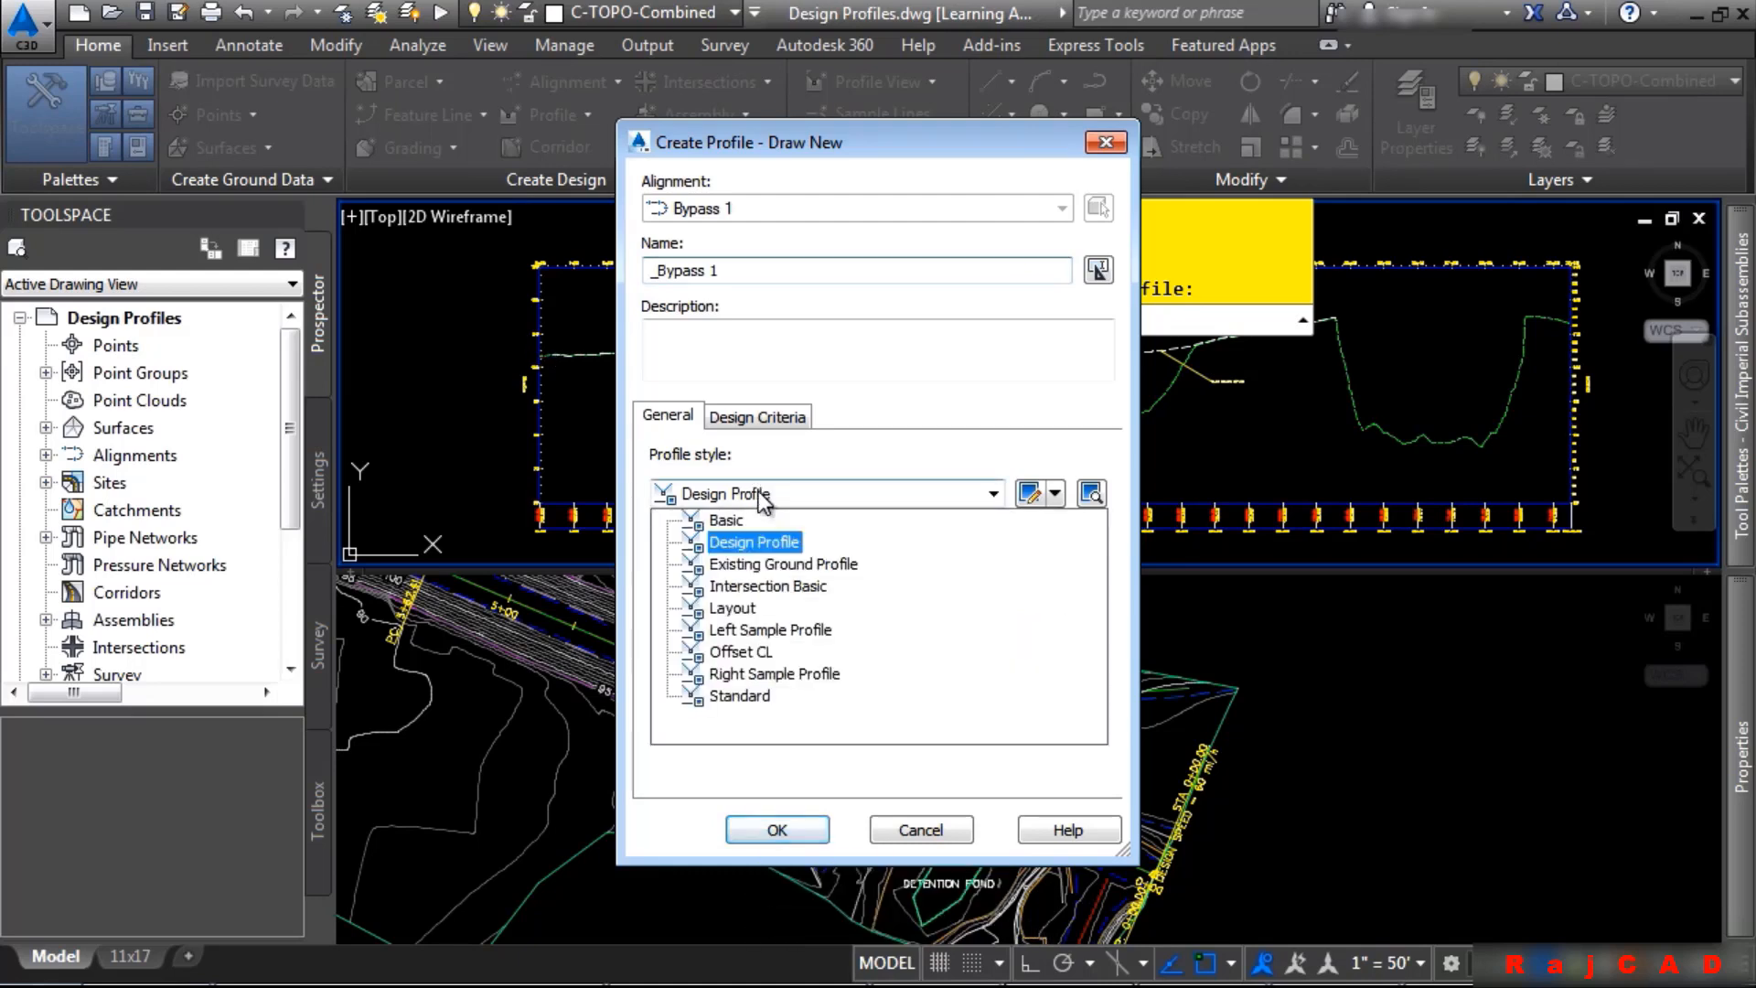
pyautogui.click(733, 608)
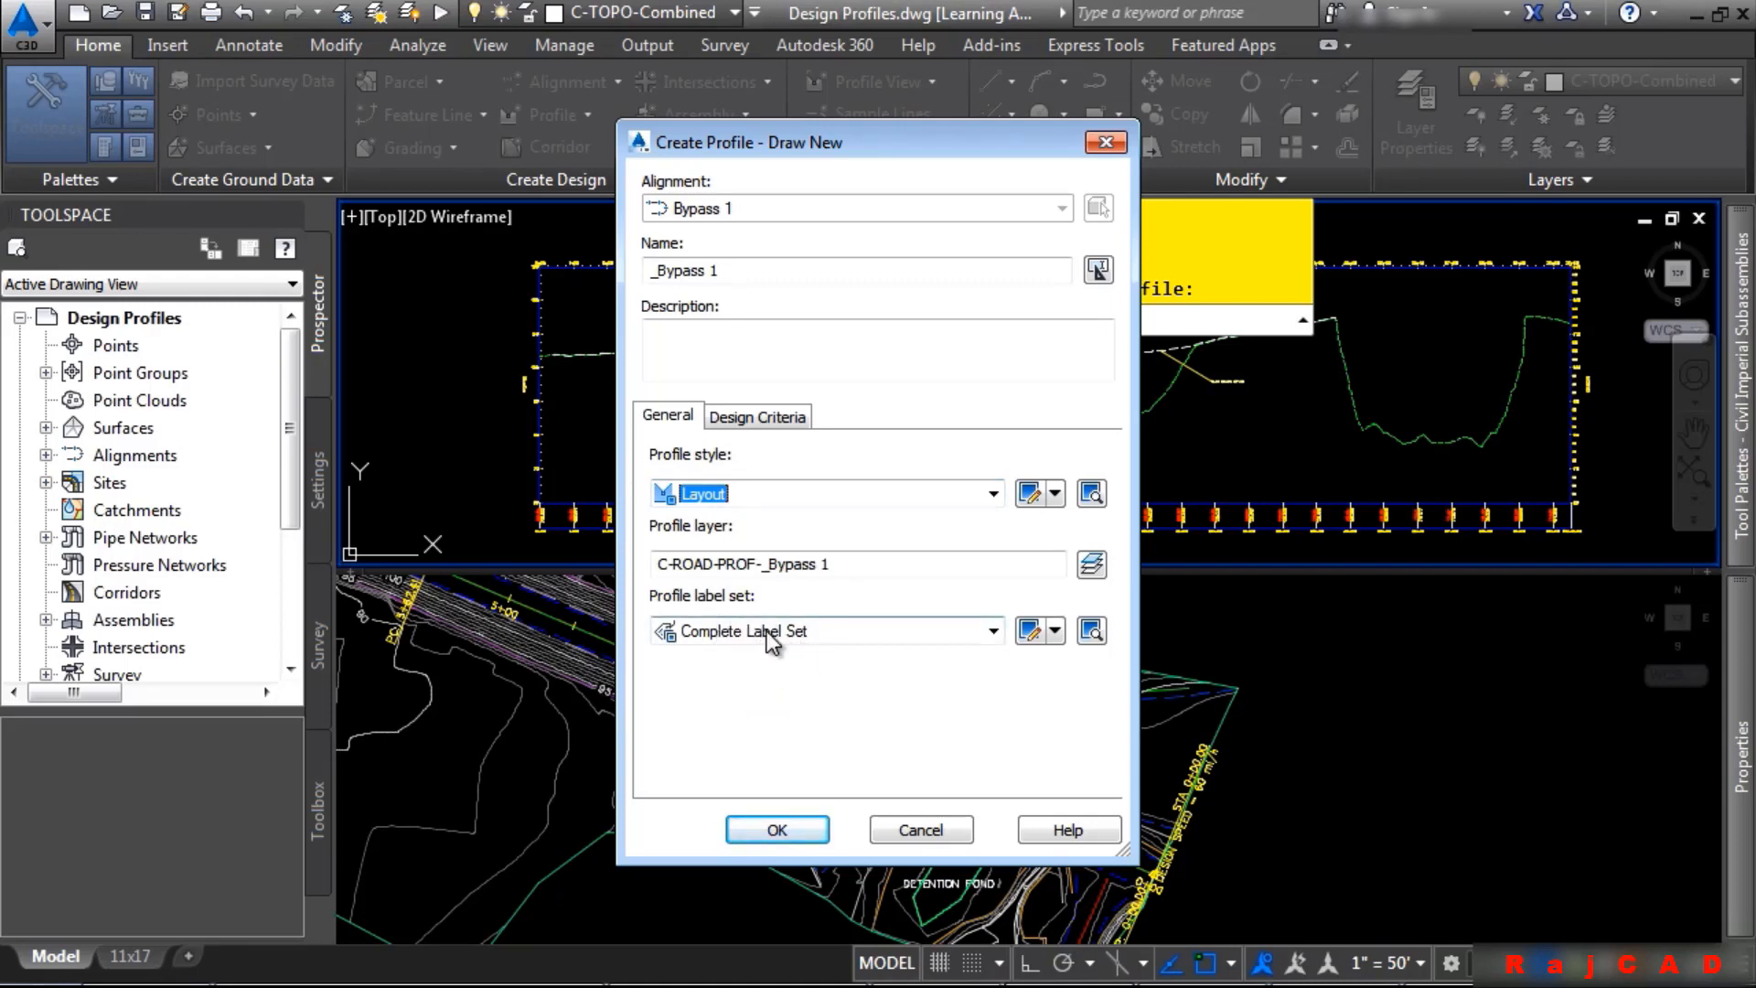
pyautogui.click(803, 422)
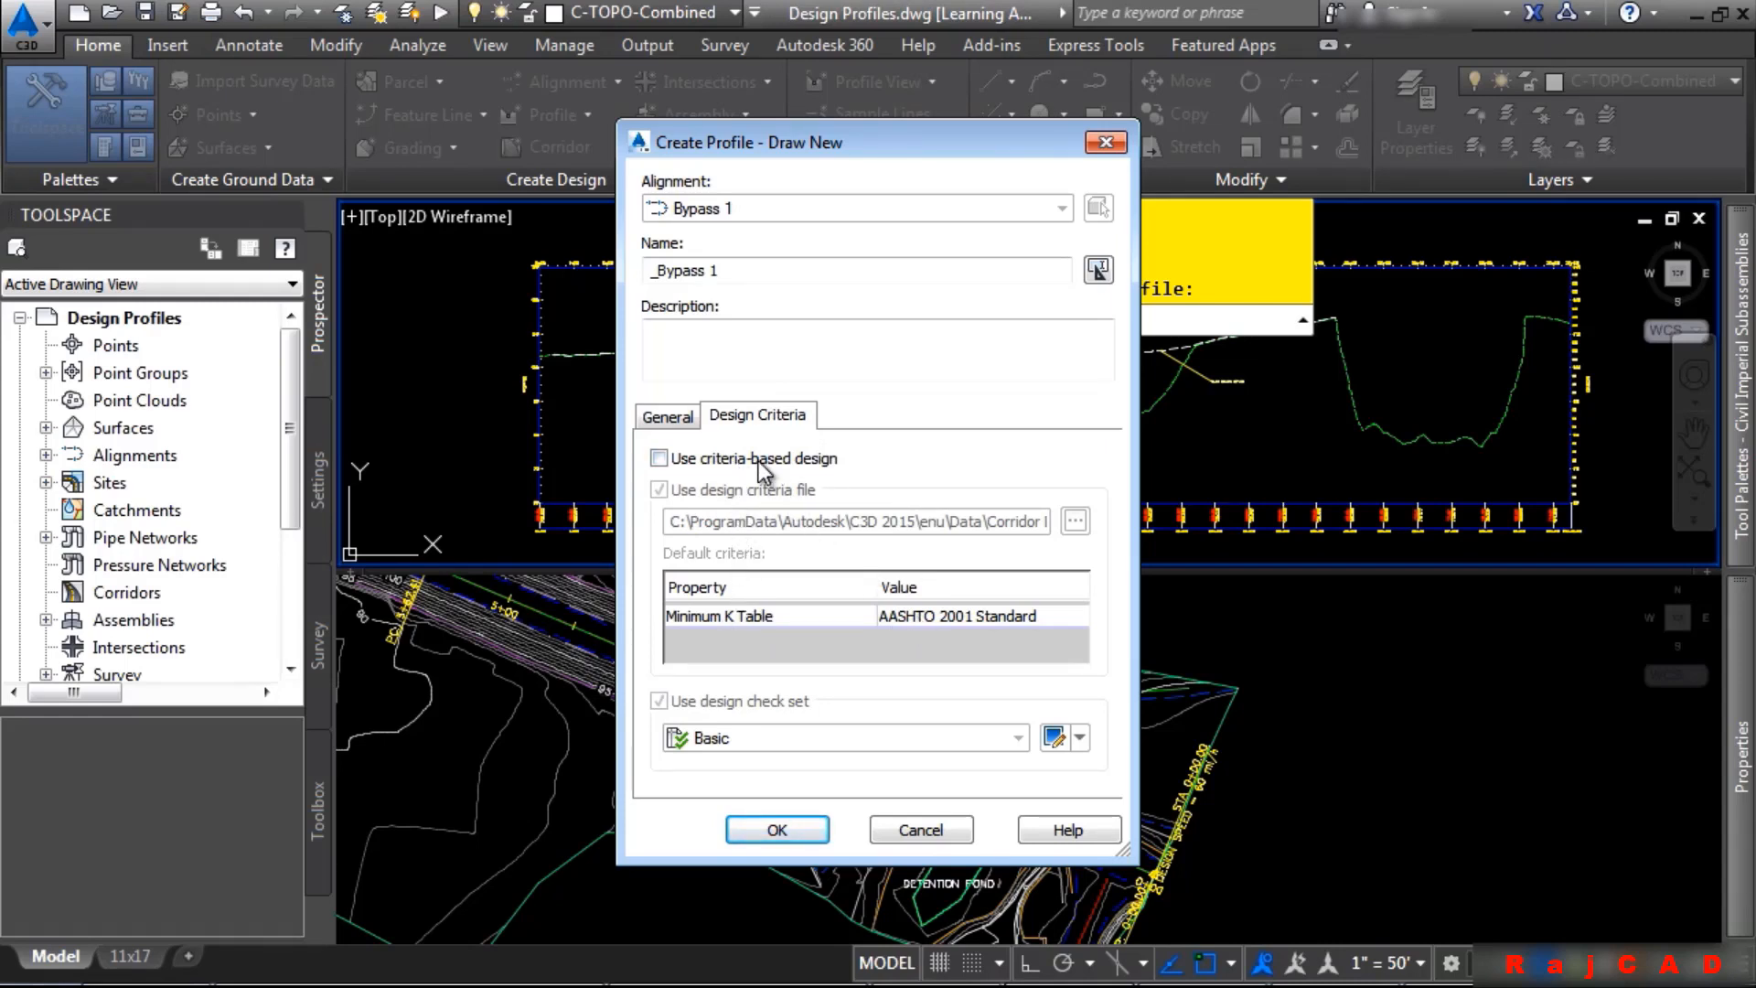
pyautogui.click(675, 422)
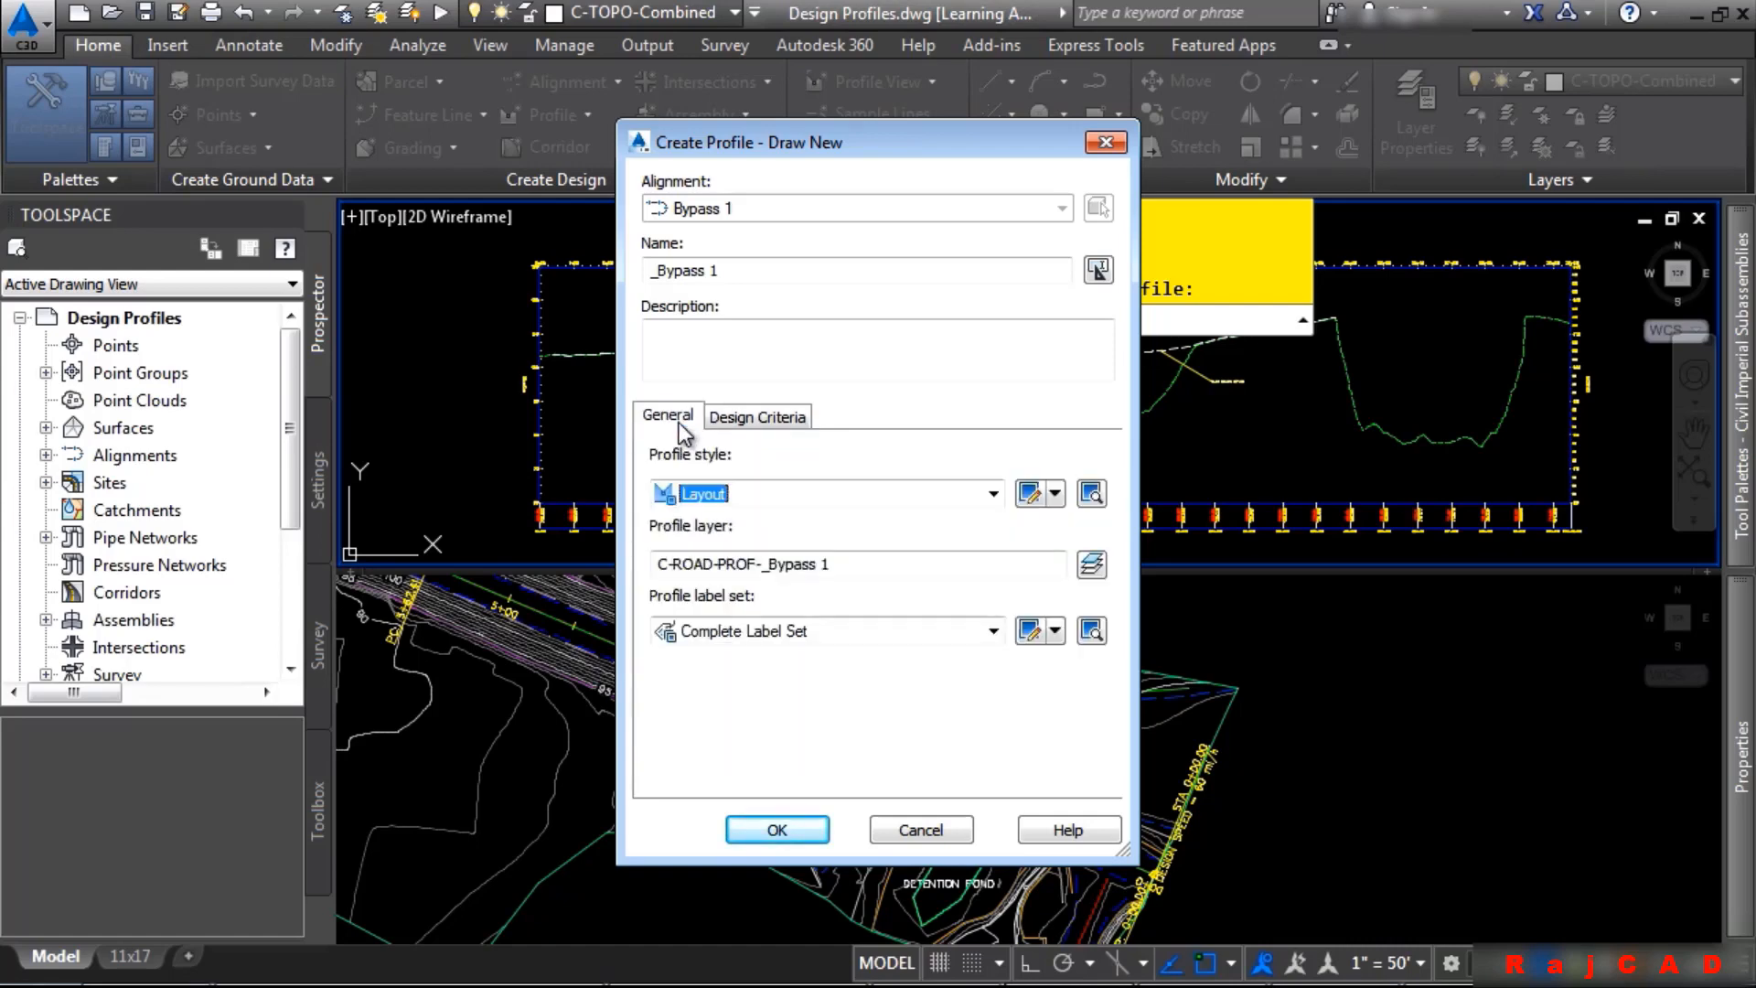
pyautogui.click(804, 830)
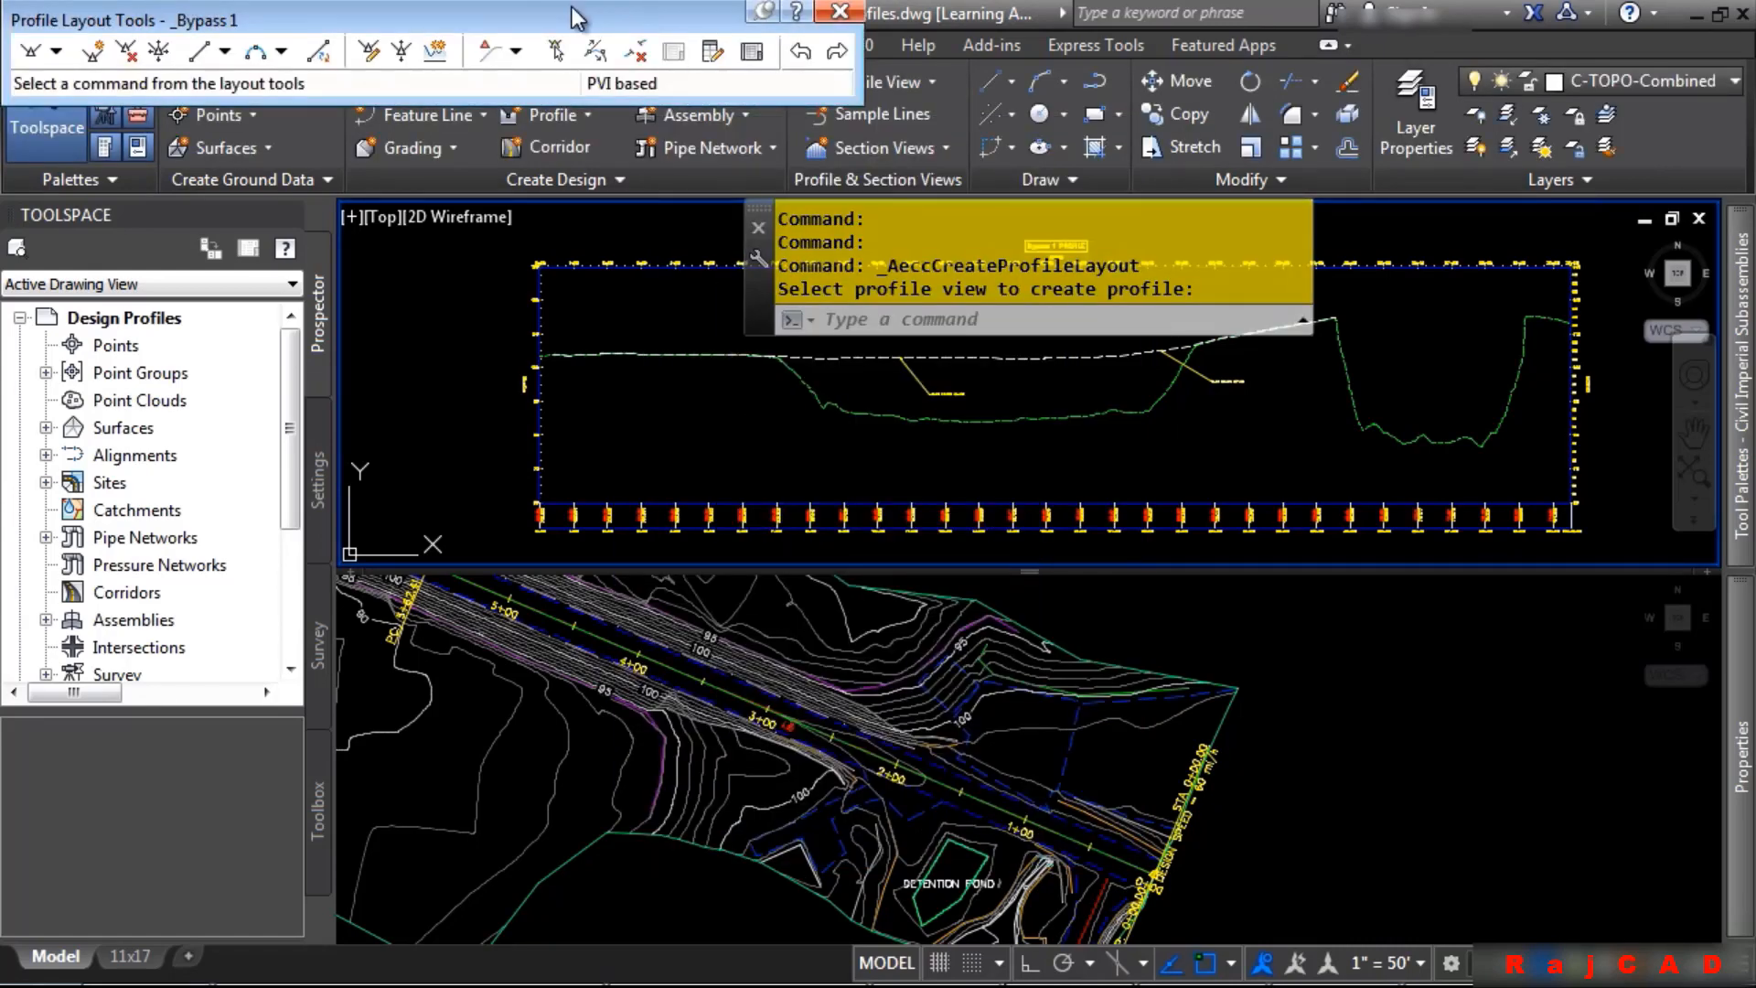
pyautogui.moveTo(576, 20); pyautogui.dragTo(1100, 370)
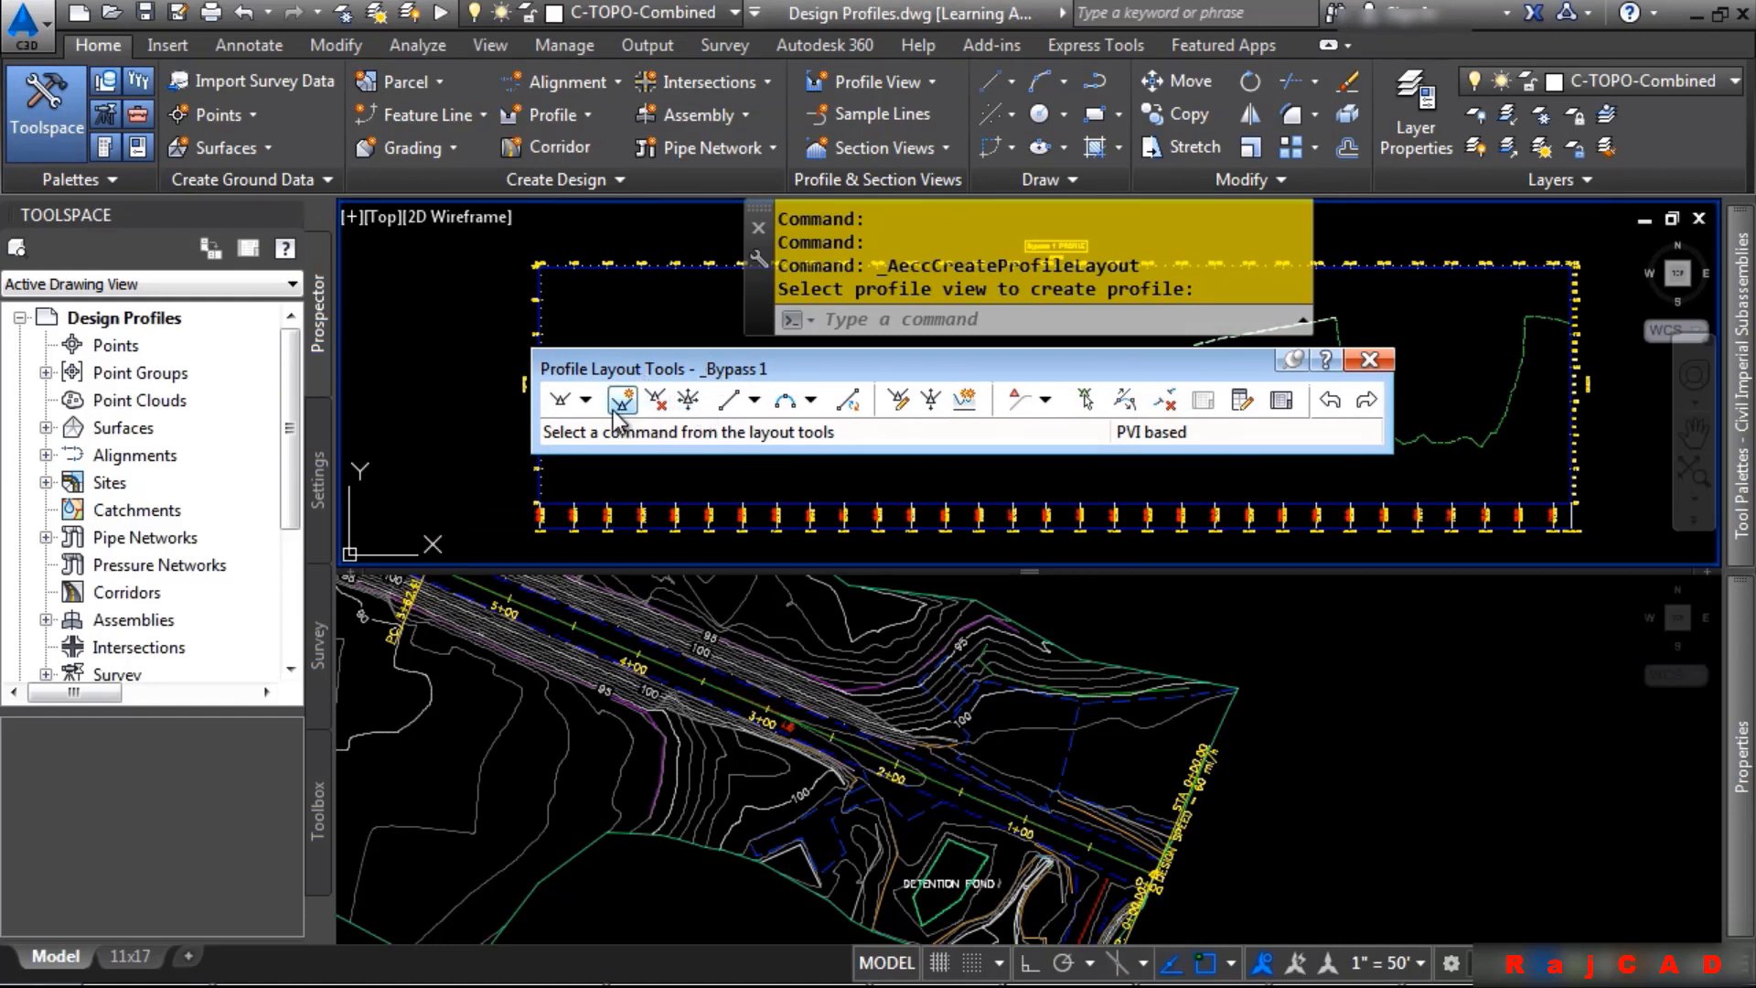
pyautogui.click(757, 408)
pyautogui.click(757, 402)
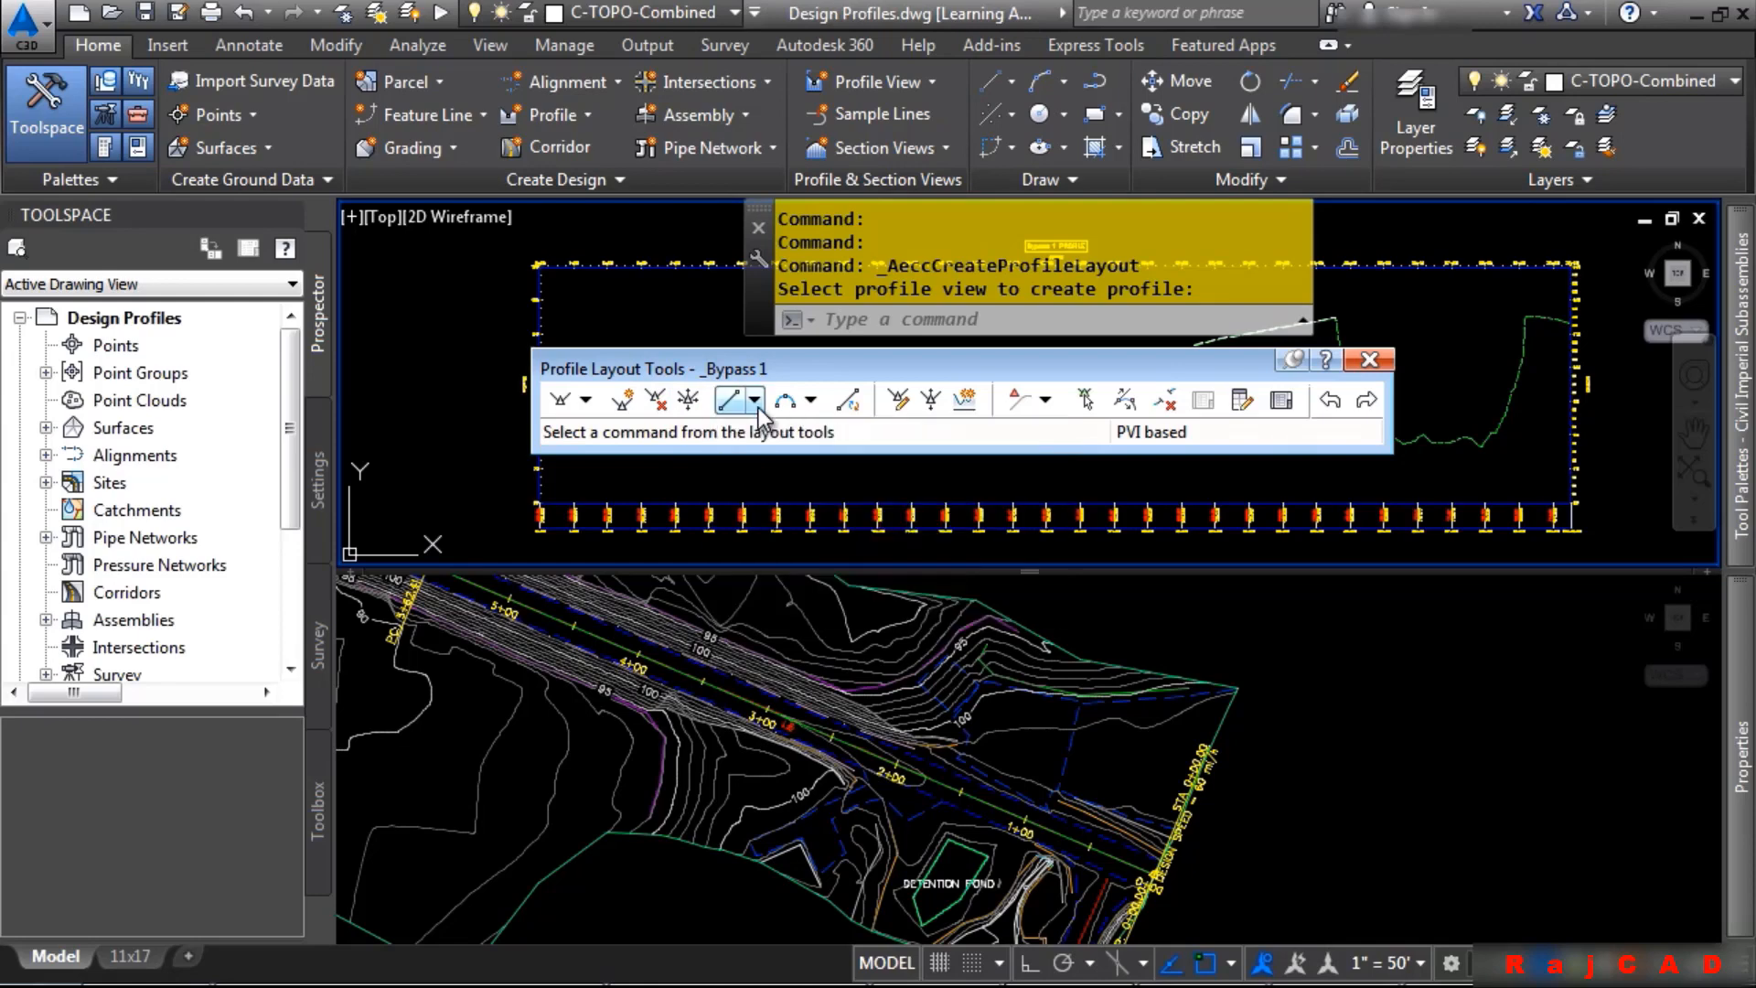
pyautogui.click(813, 403)
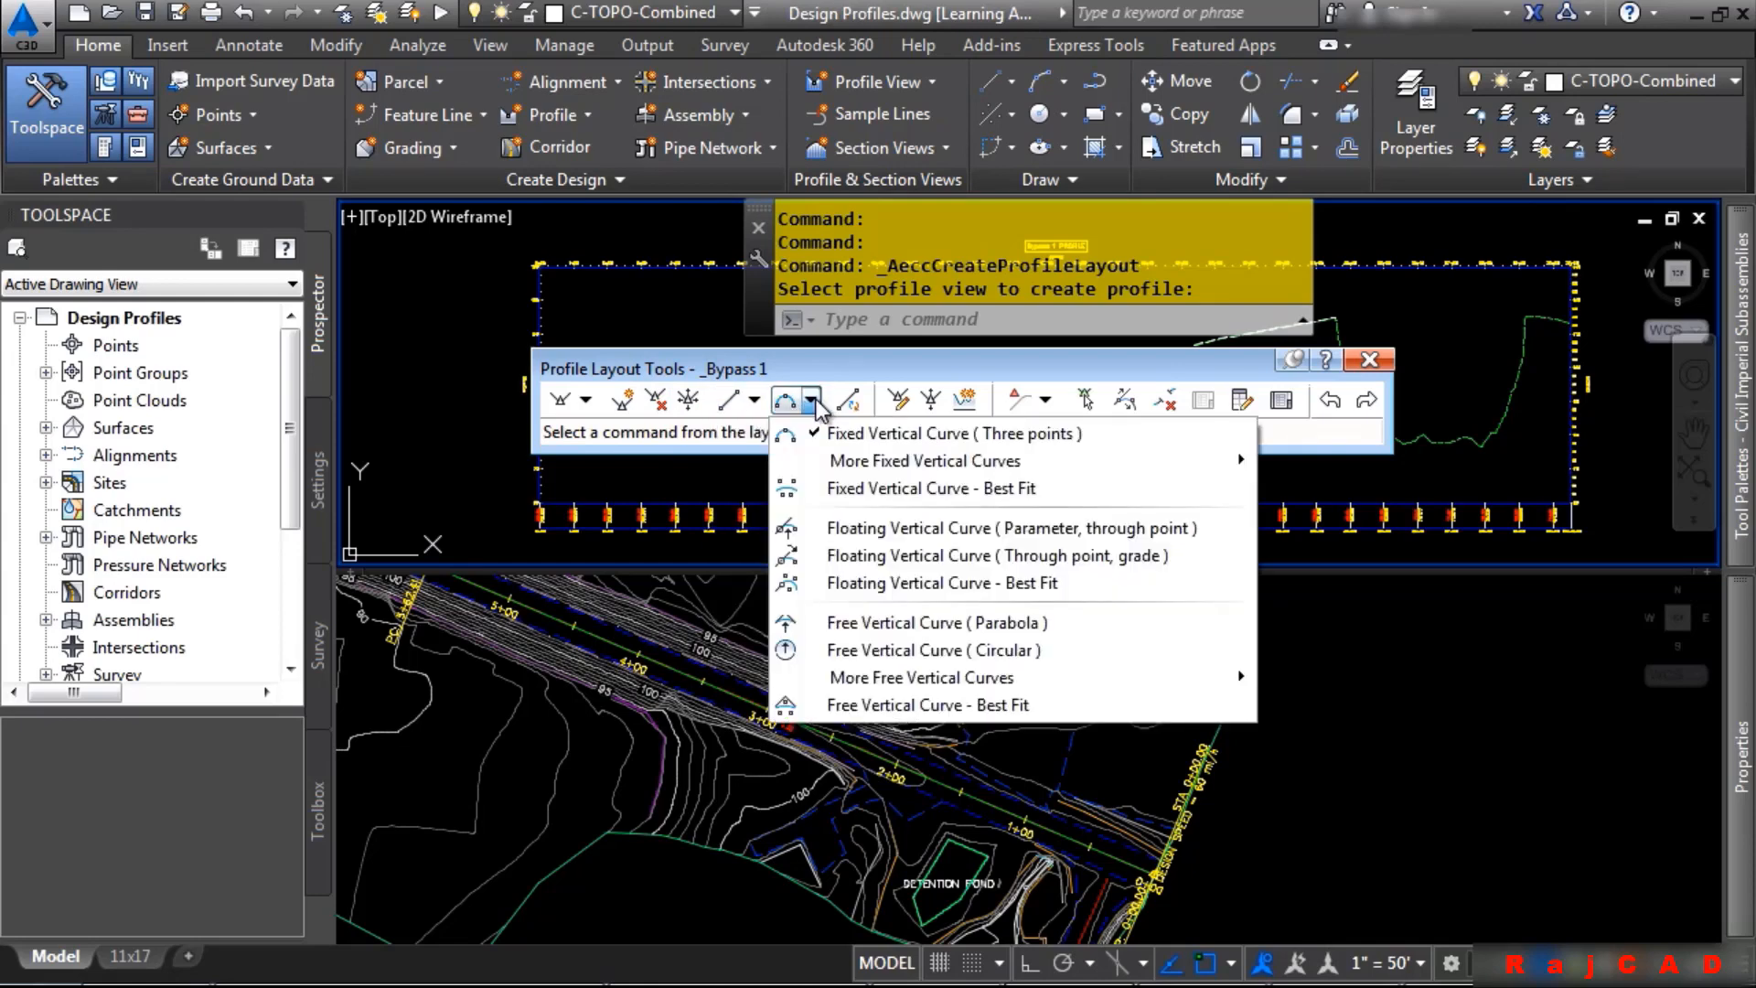
pyautogui.click(832, 360)
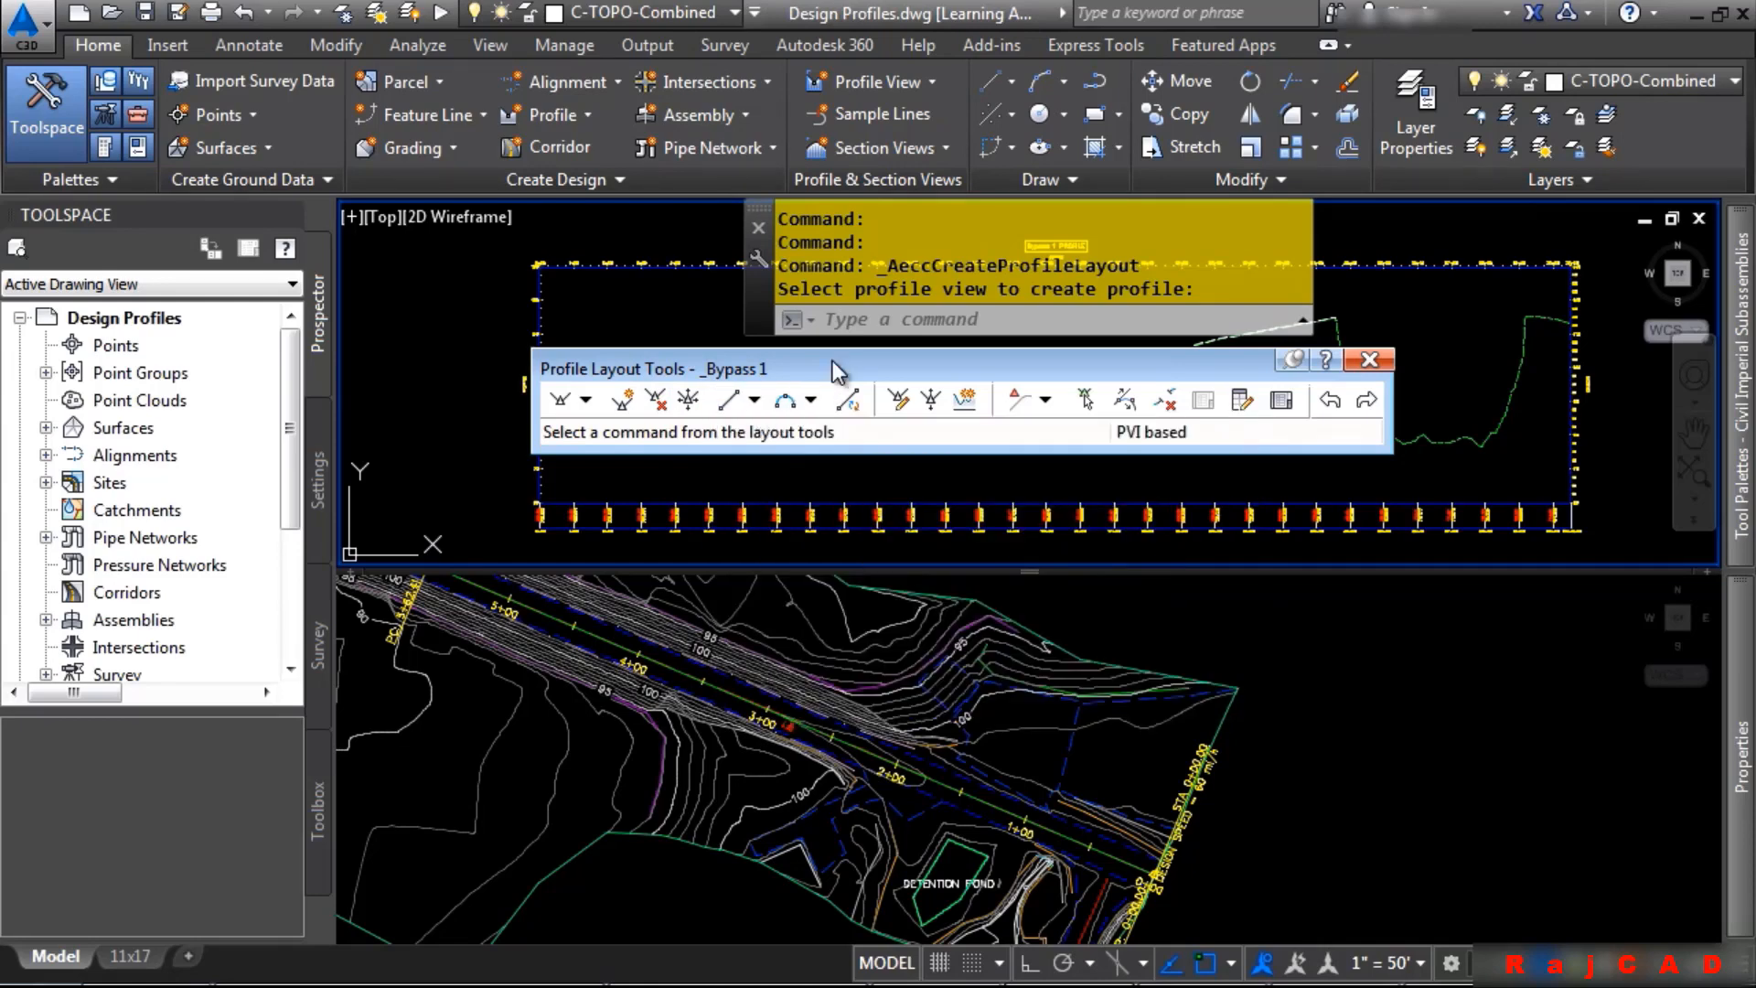
# Accept parabolic vertical curves with 150' lengths for both crest and sag curves in the curve settings
pyautogui.click(586, 402)
pyautogui.click(655, 484)
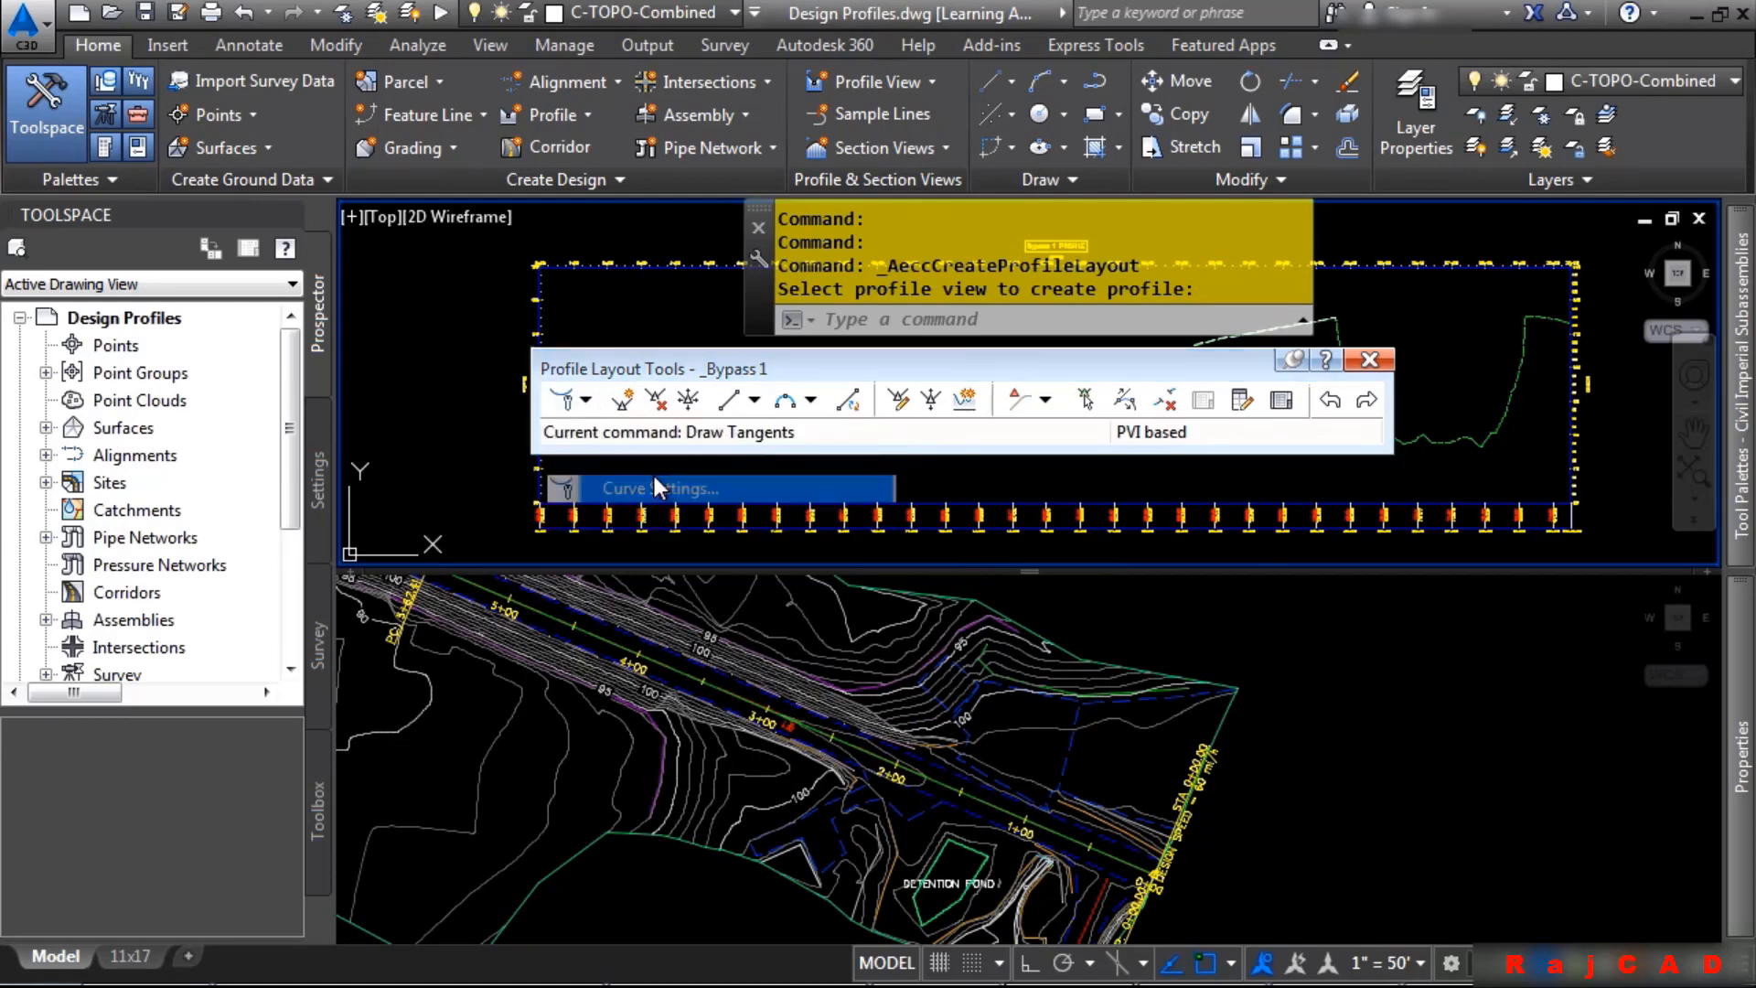
pyautogui.click(766, 315)
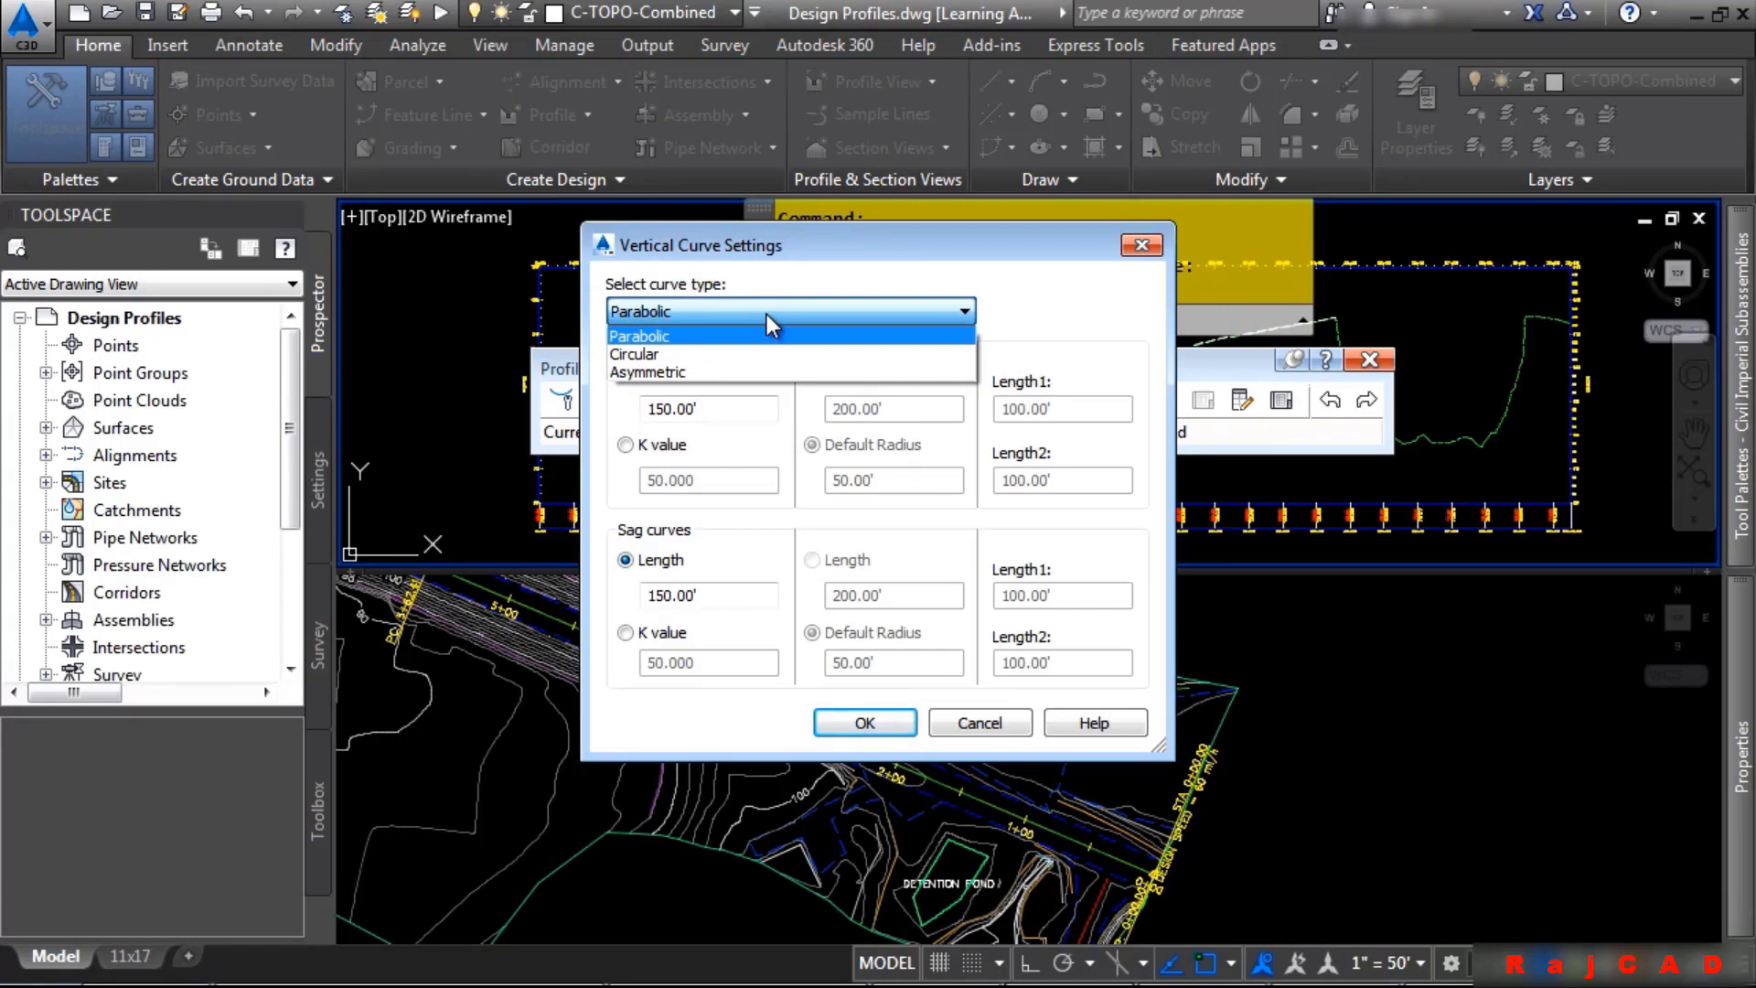
pyautogui.click(767, 315)
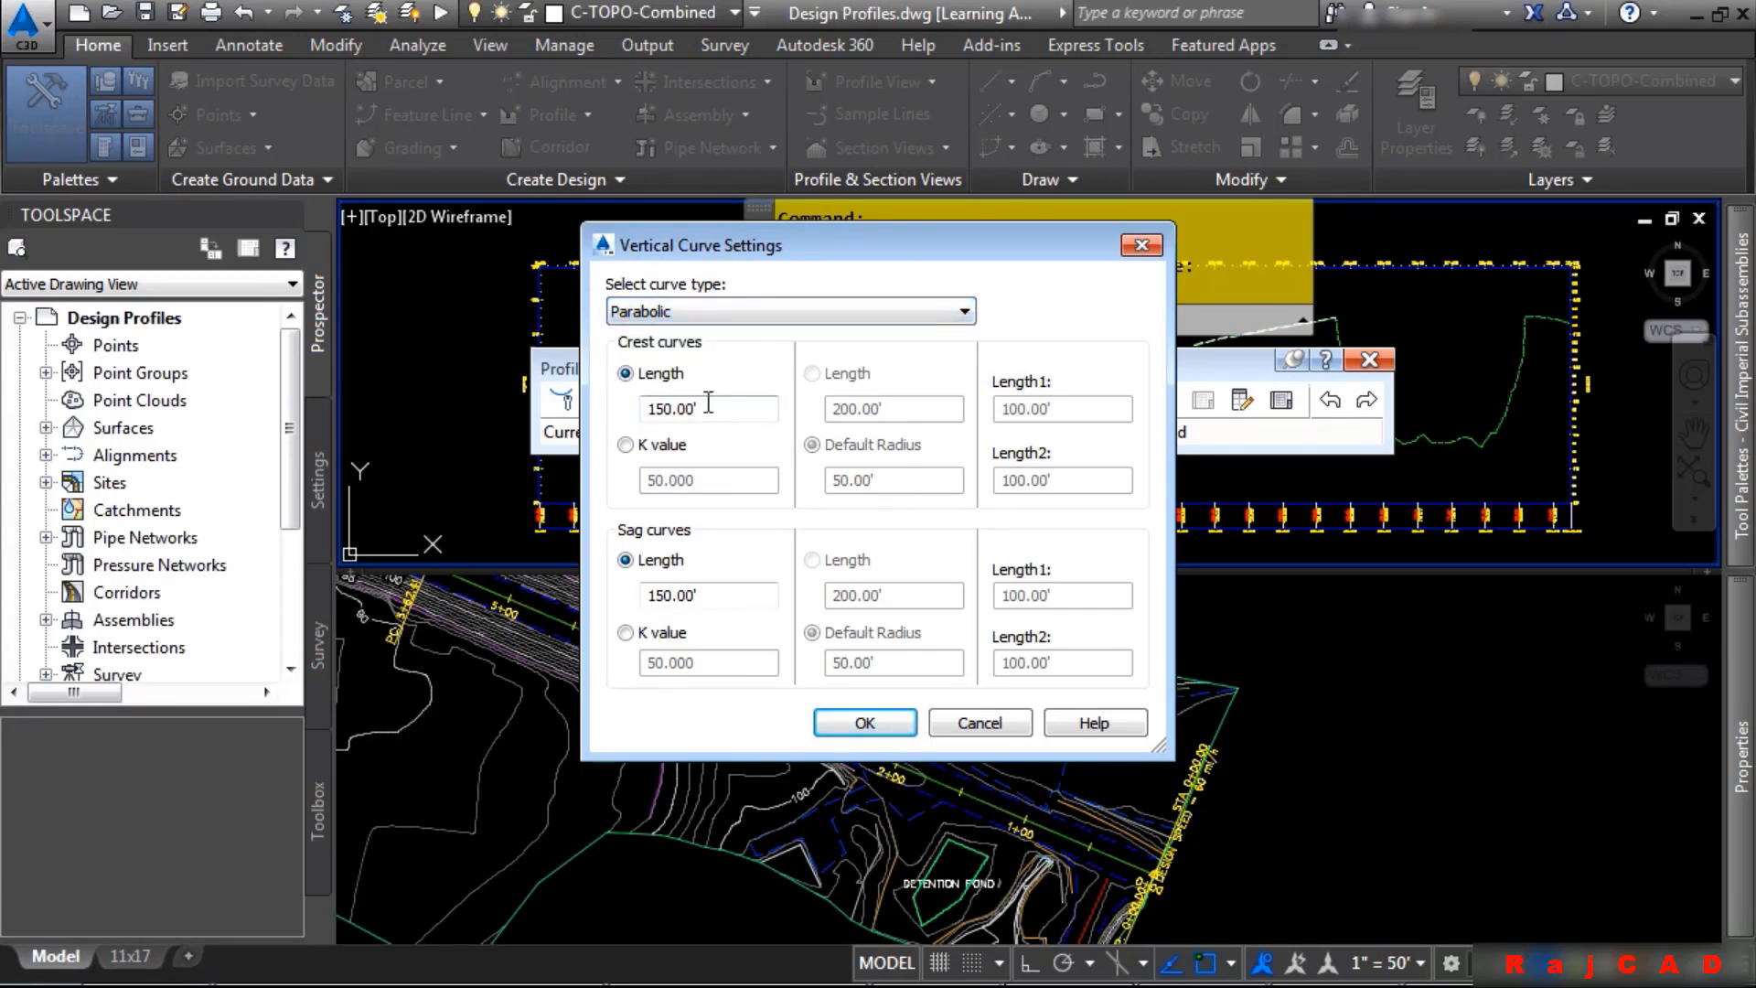
pyautogui.click(865, 723)
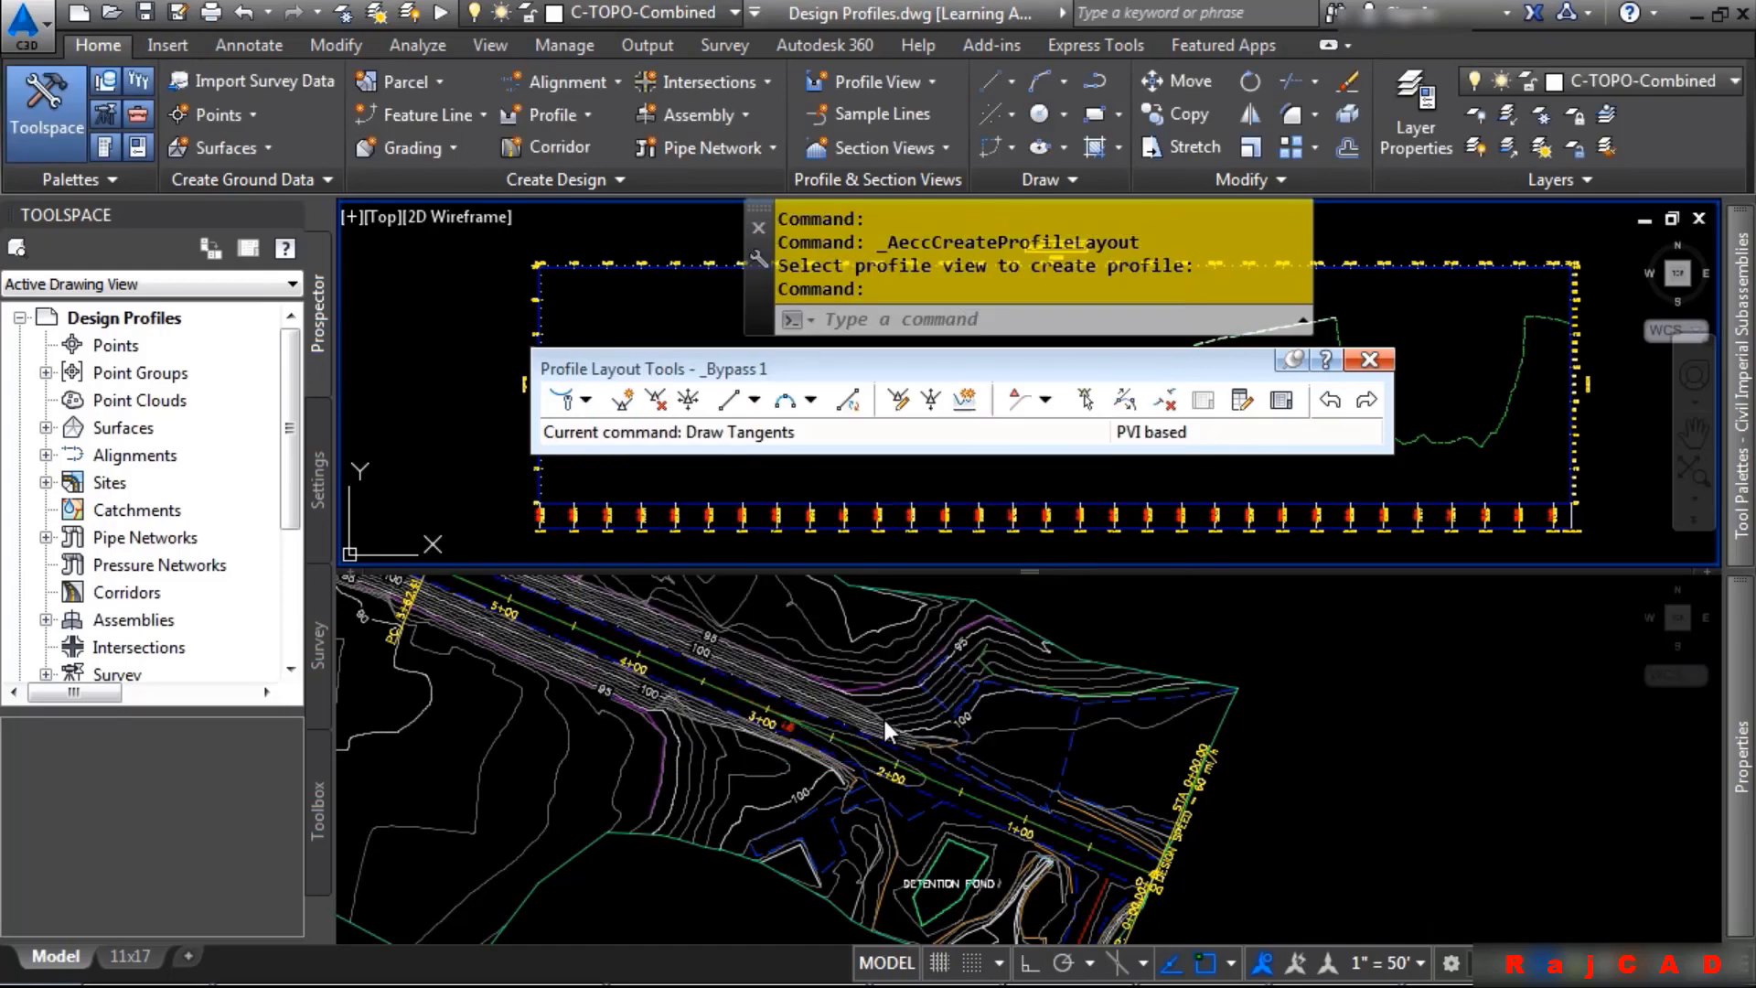
# Start drawing tangents without curves for _Bypass 1, placing the start point with 'SSE from the profile view and surface at station 300
pyautogui.click(586, 401)
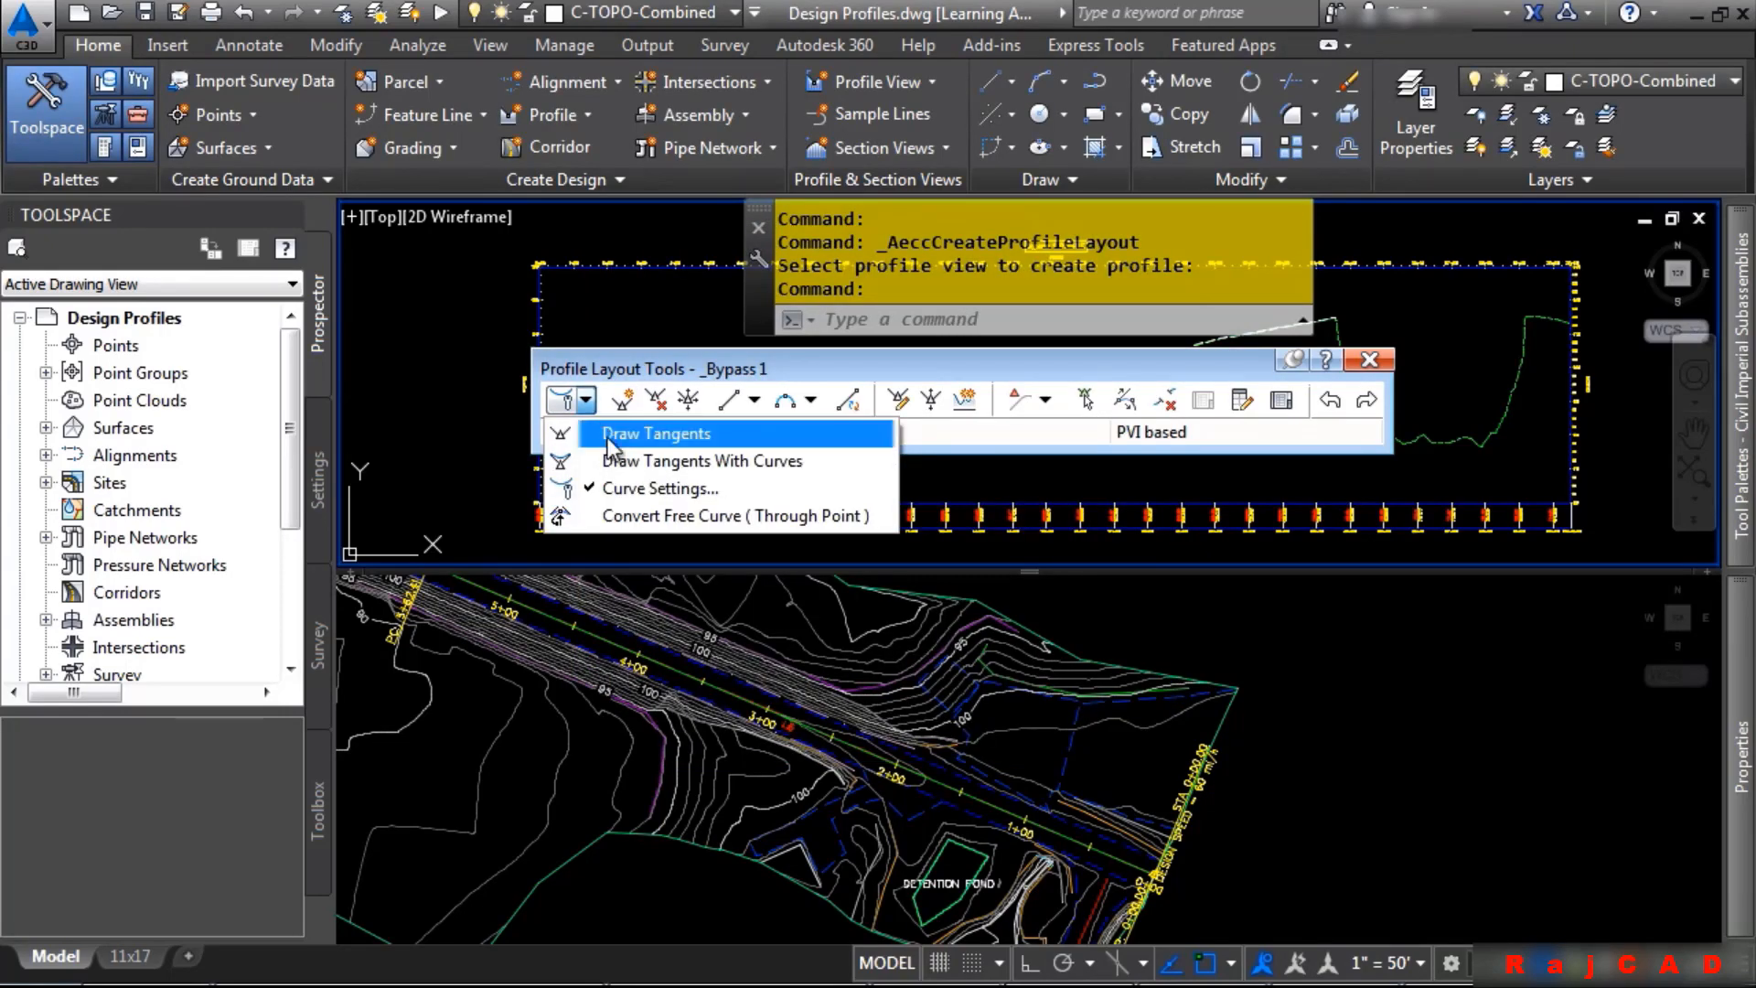
pyautogui.click(608, 437)
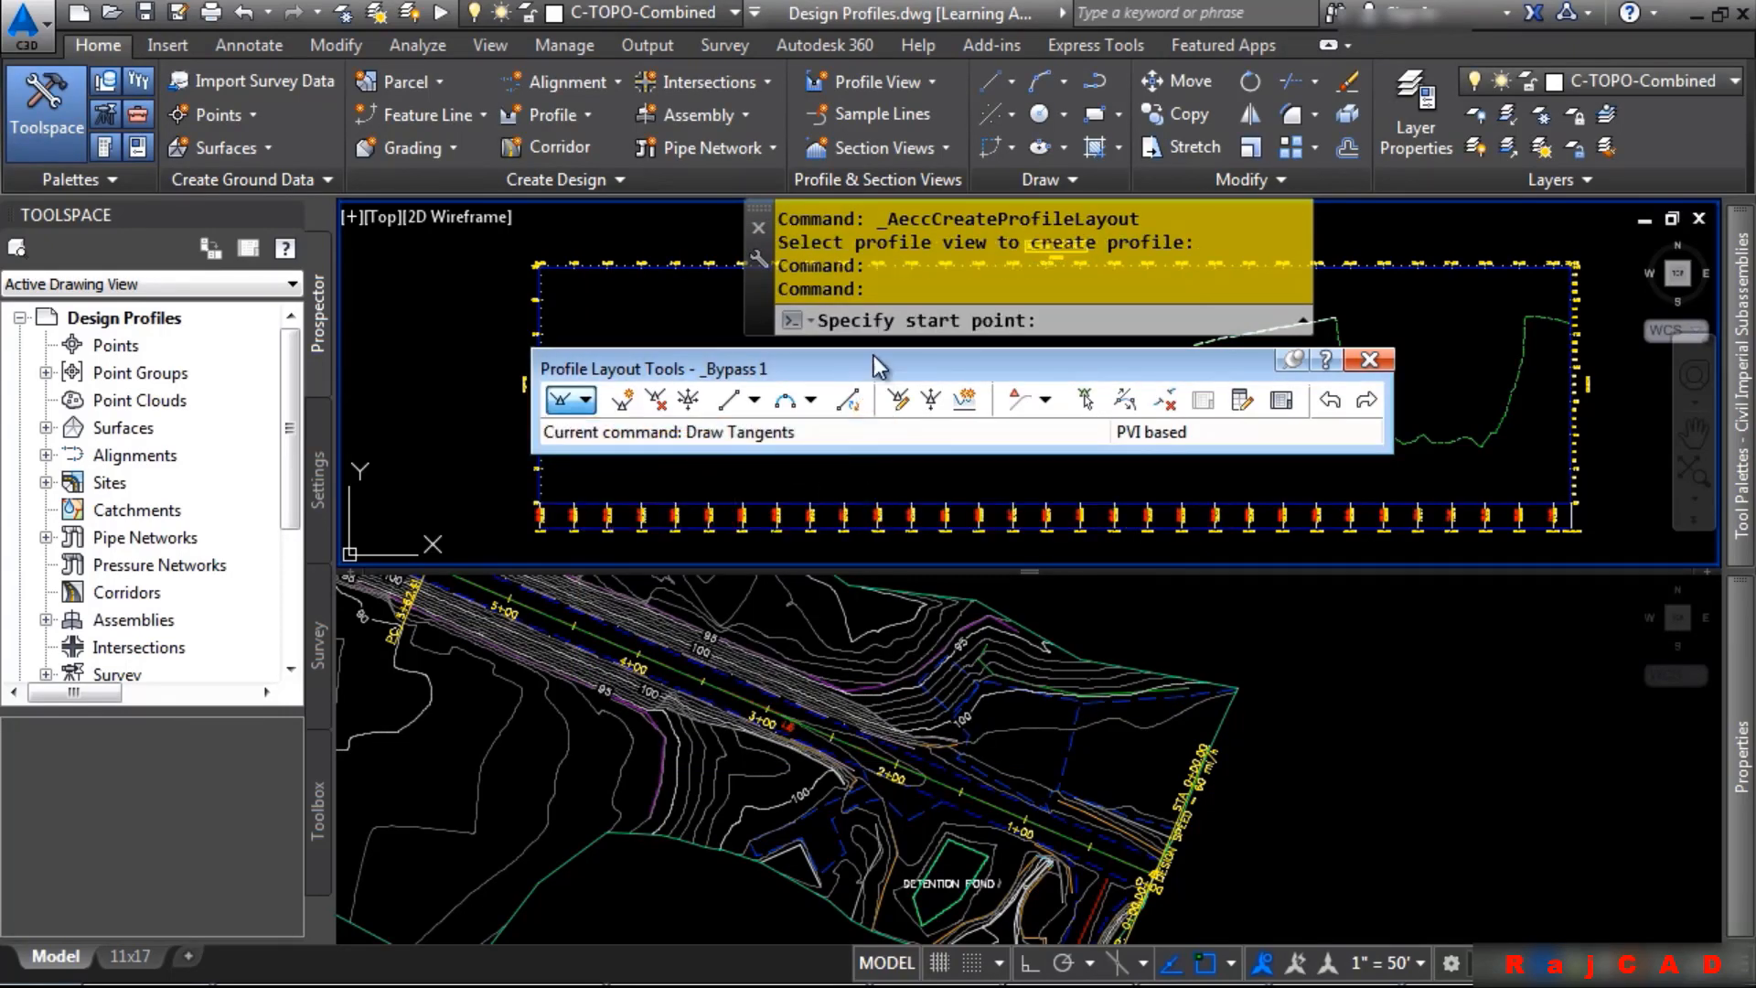
pyautogui.moveTo(878, 371); pyautogui.dragTo(677, 99)
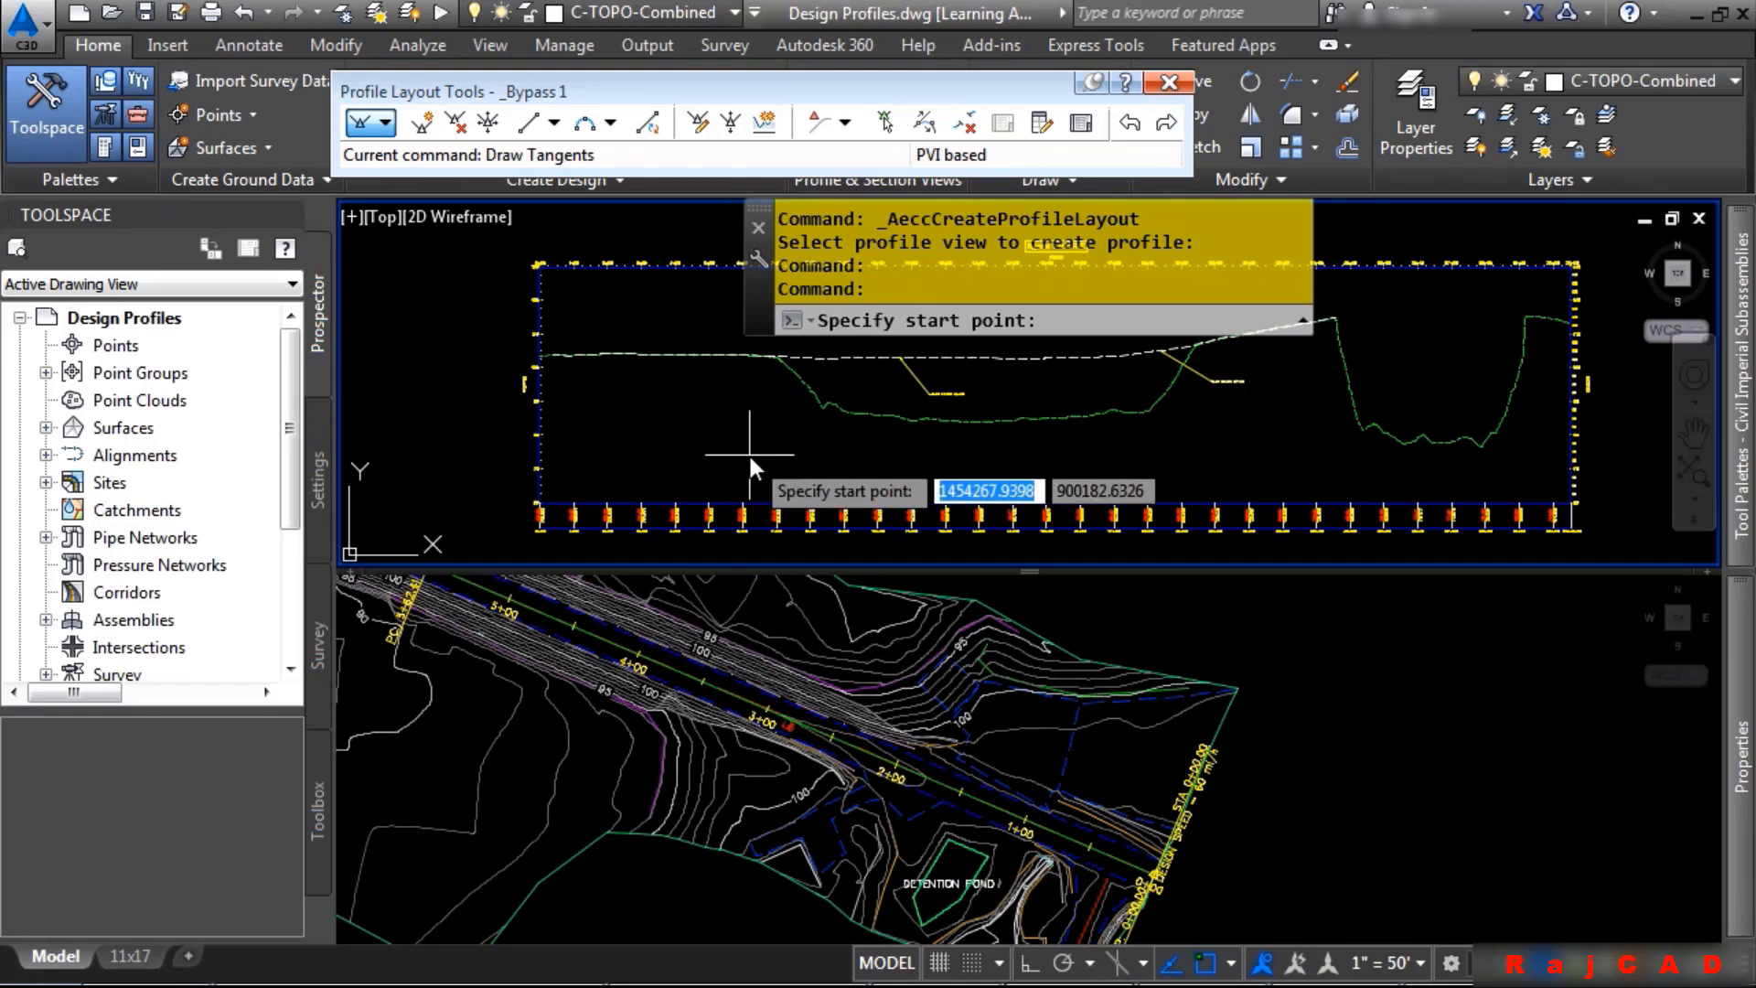
pyautogui.write('sse')
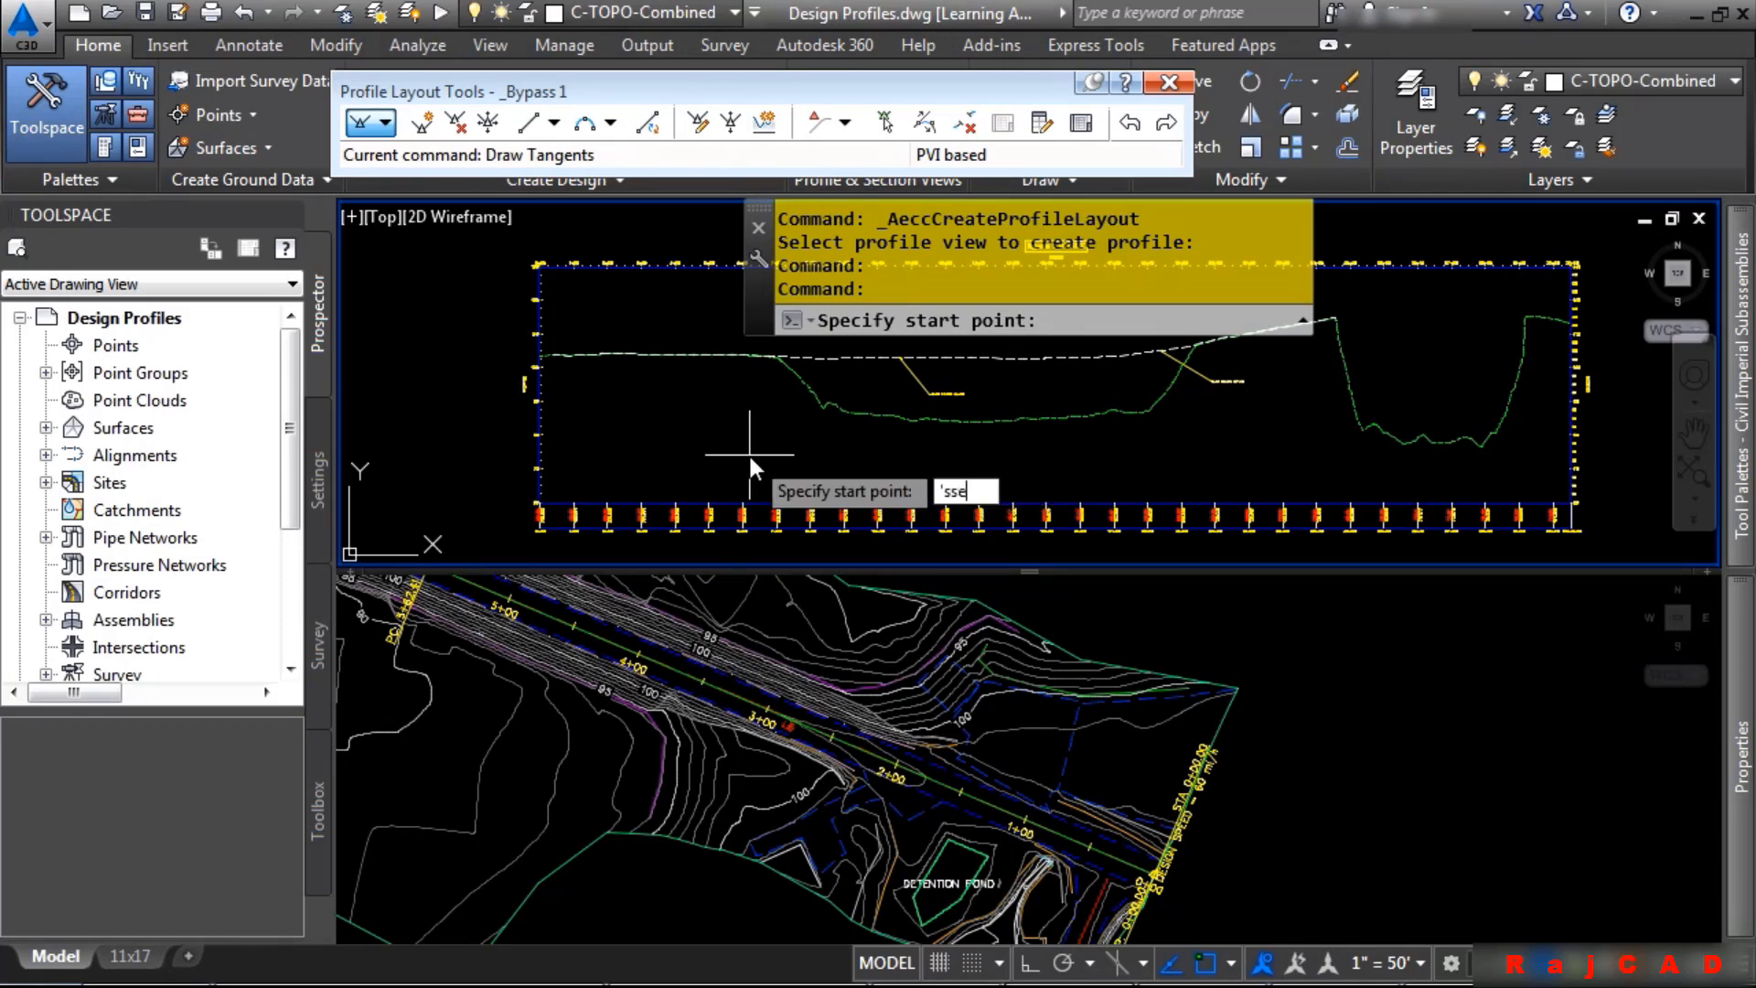
pyautogui.press('Return')
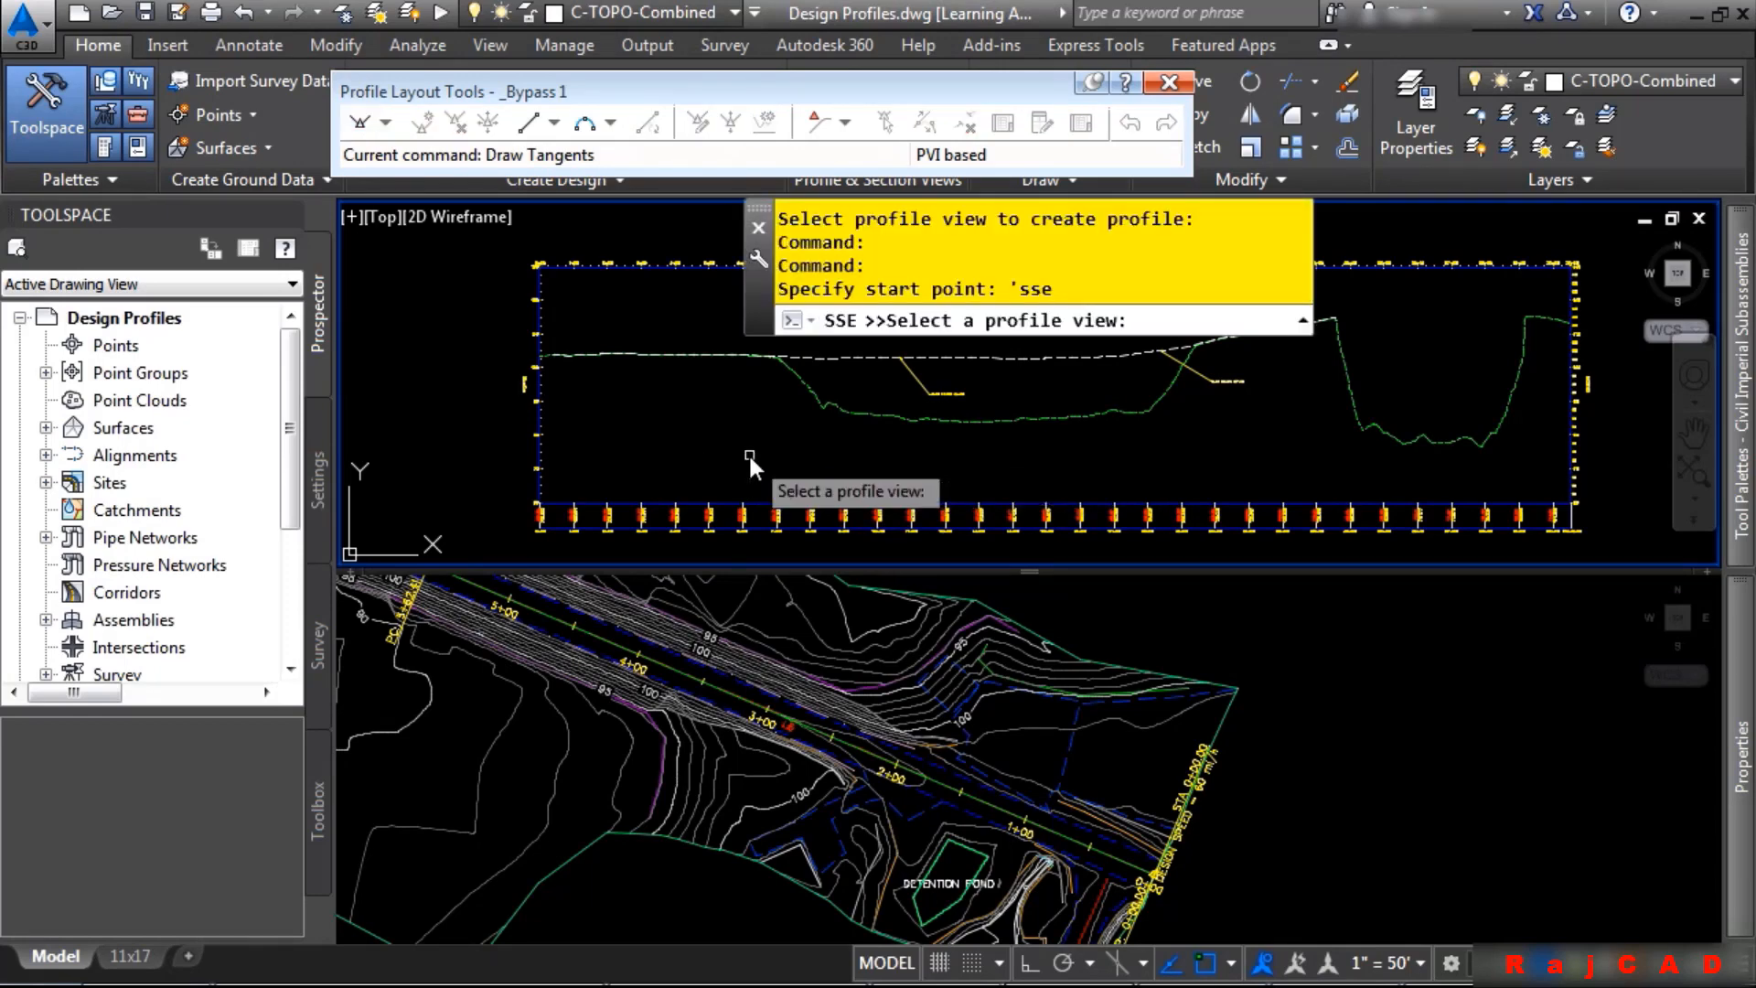
pyautogui.click(783, 515)
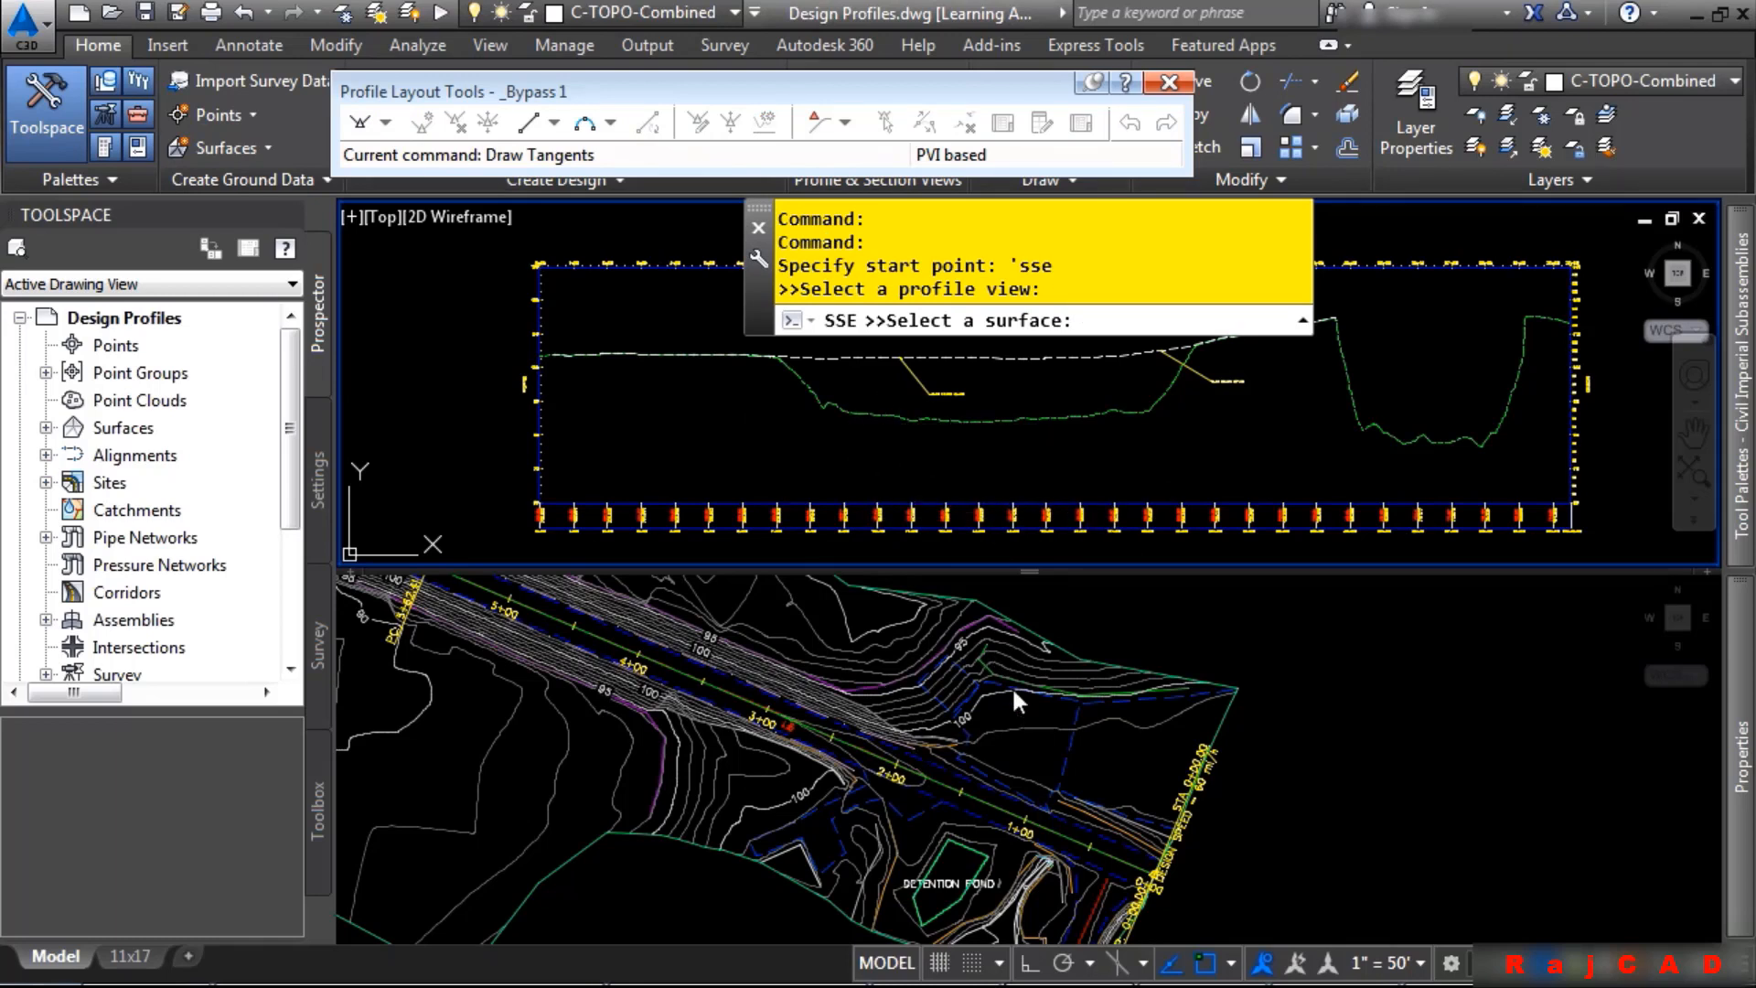
pyautogui.click(1129, 651)
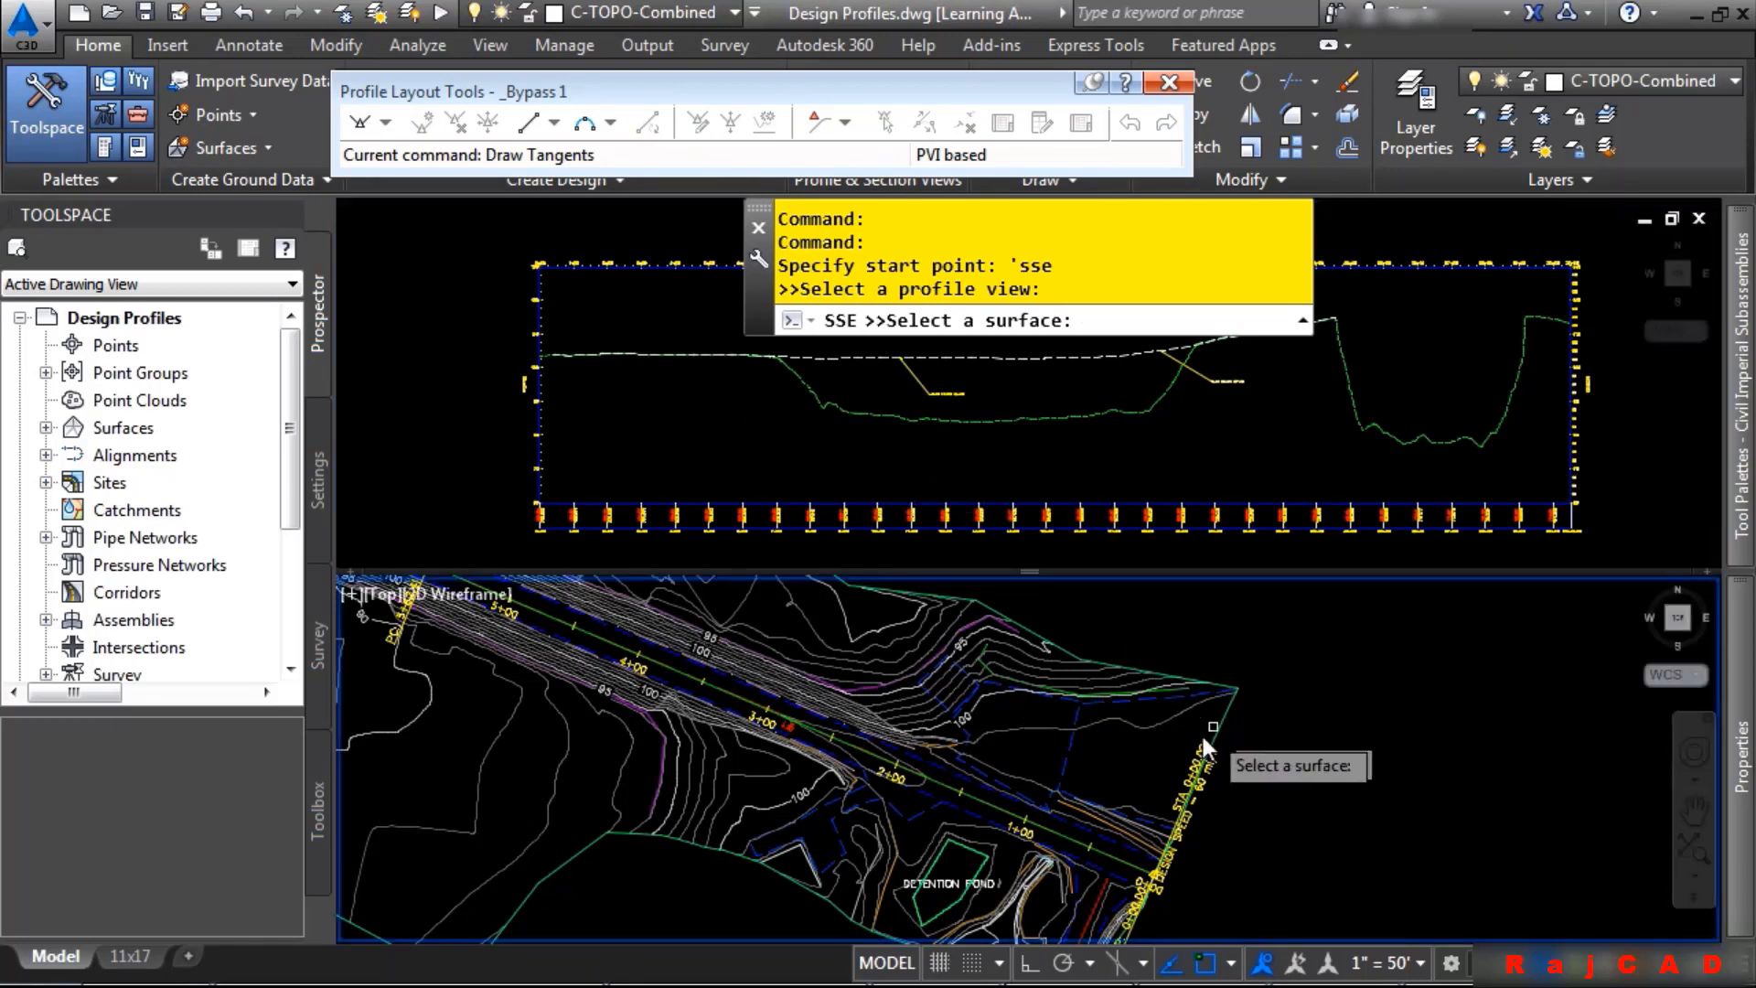
pyautogui.click(1057, 672)
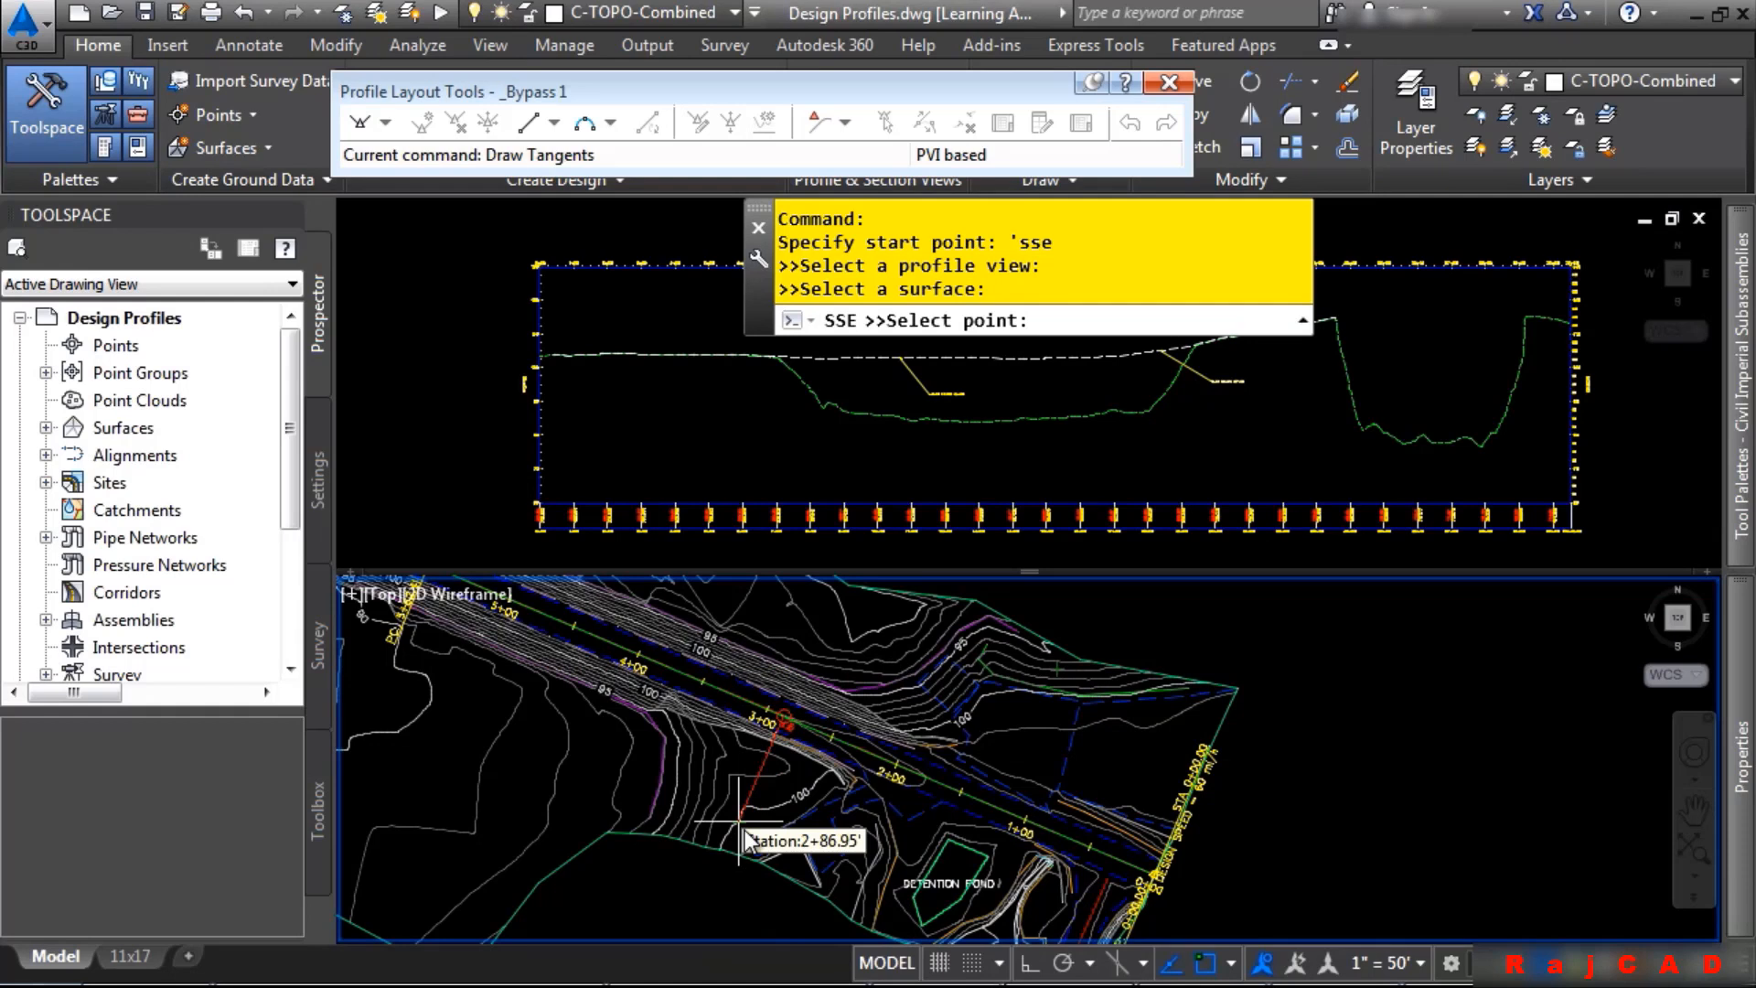
pyautogui.write('300')
pyautogui.press('Return')
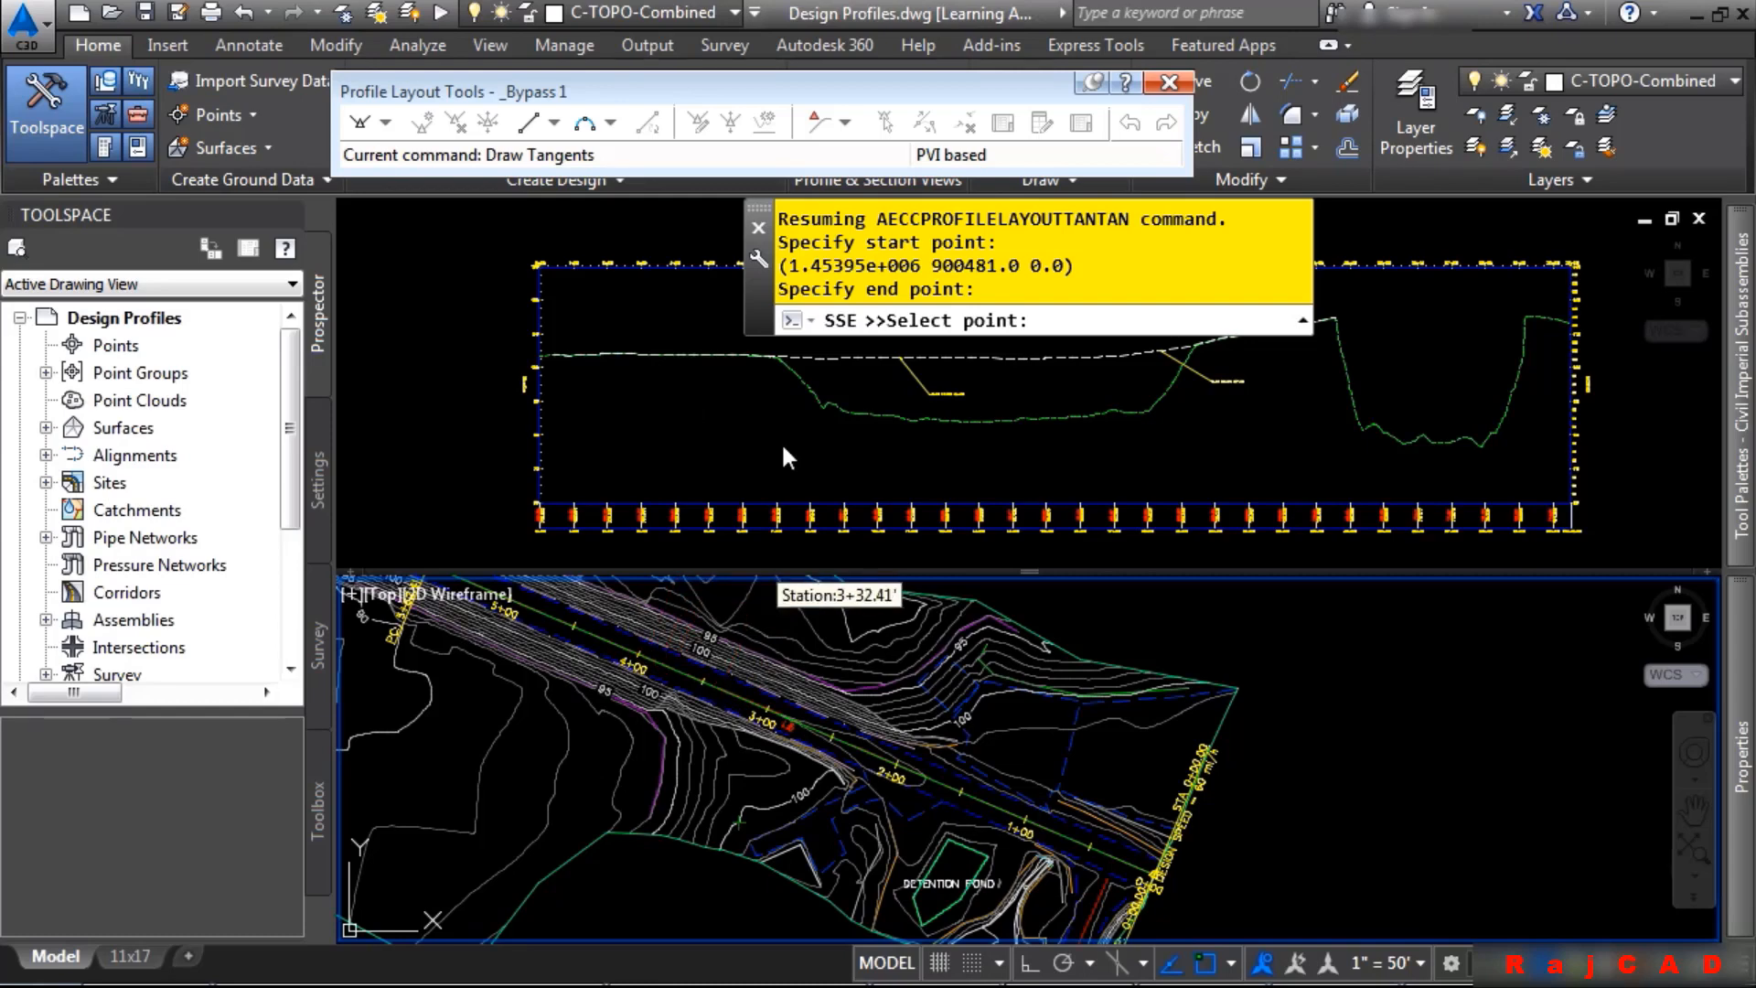
pyautogui.click(857, 458)
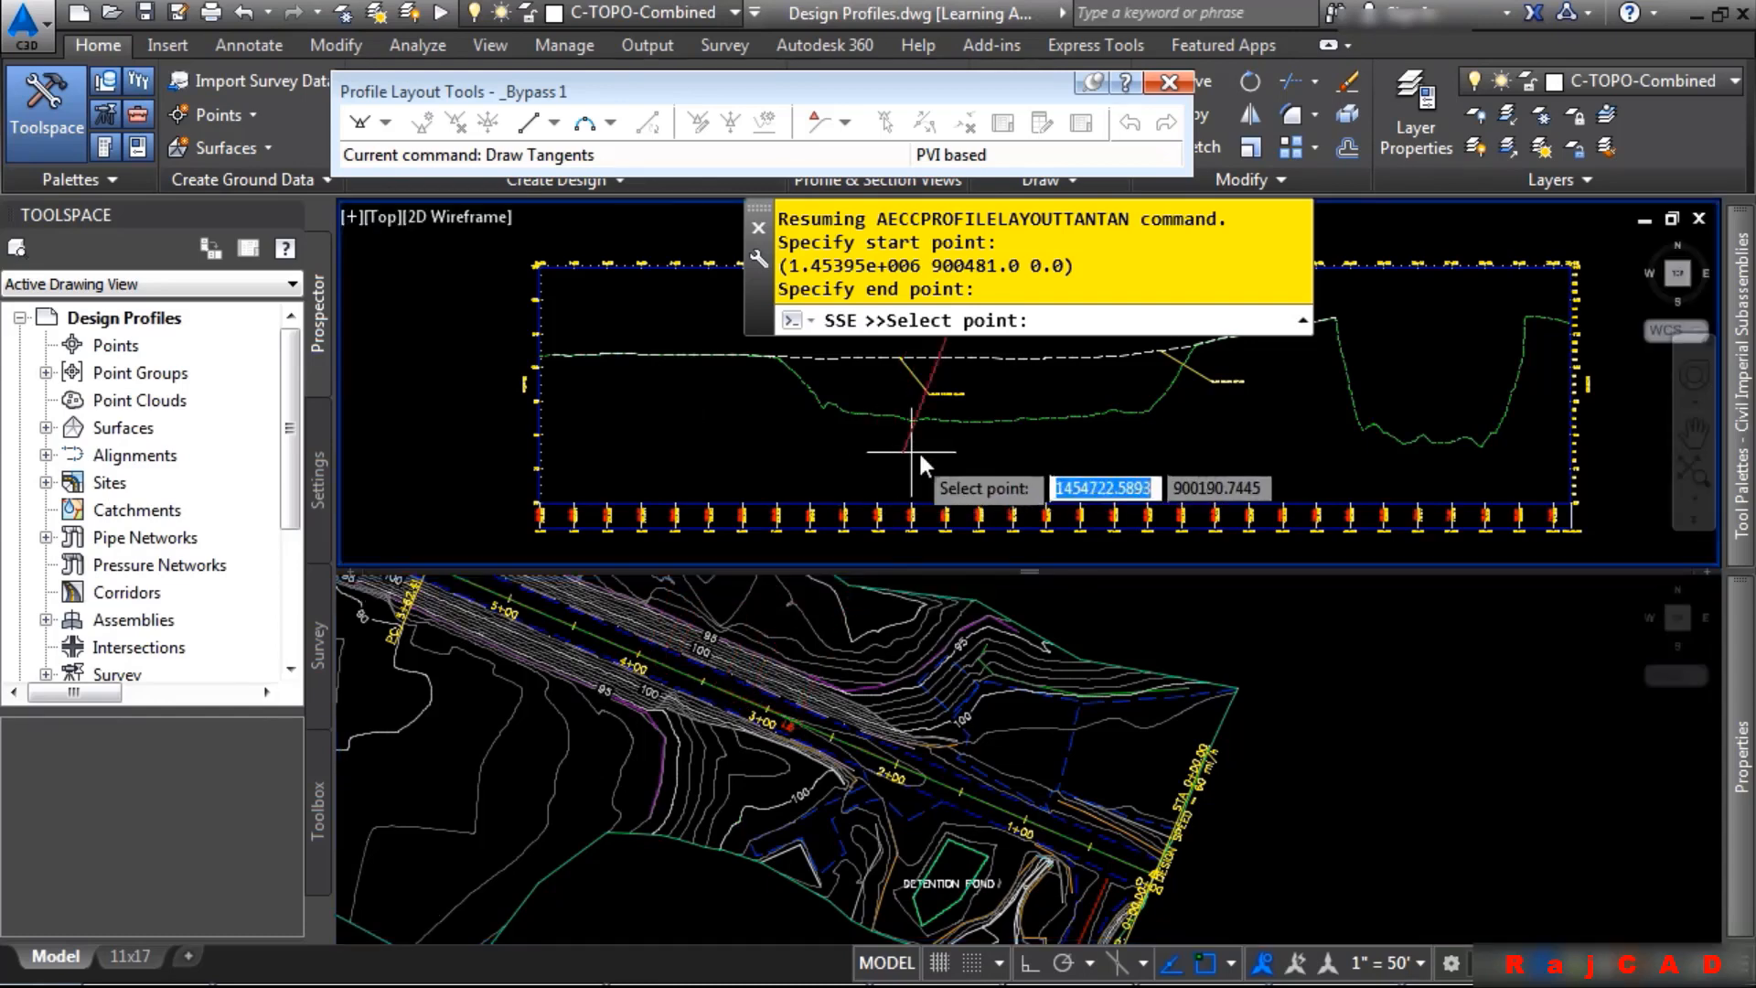
pyautogui.click(956, 477)
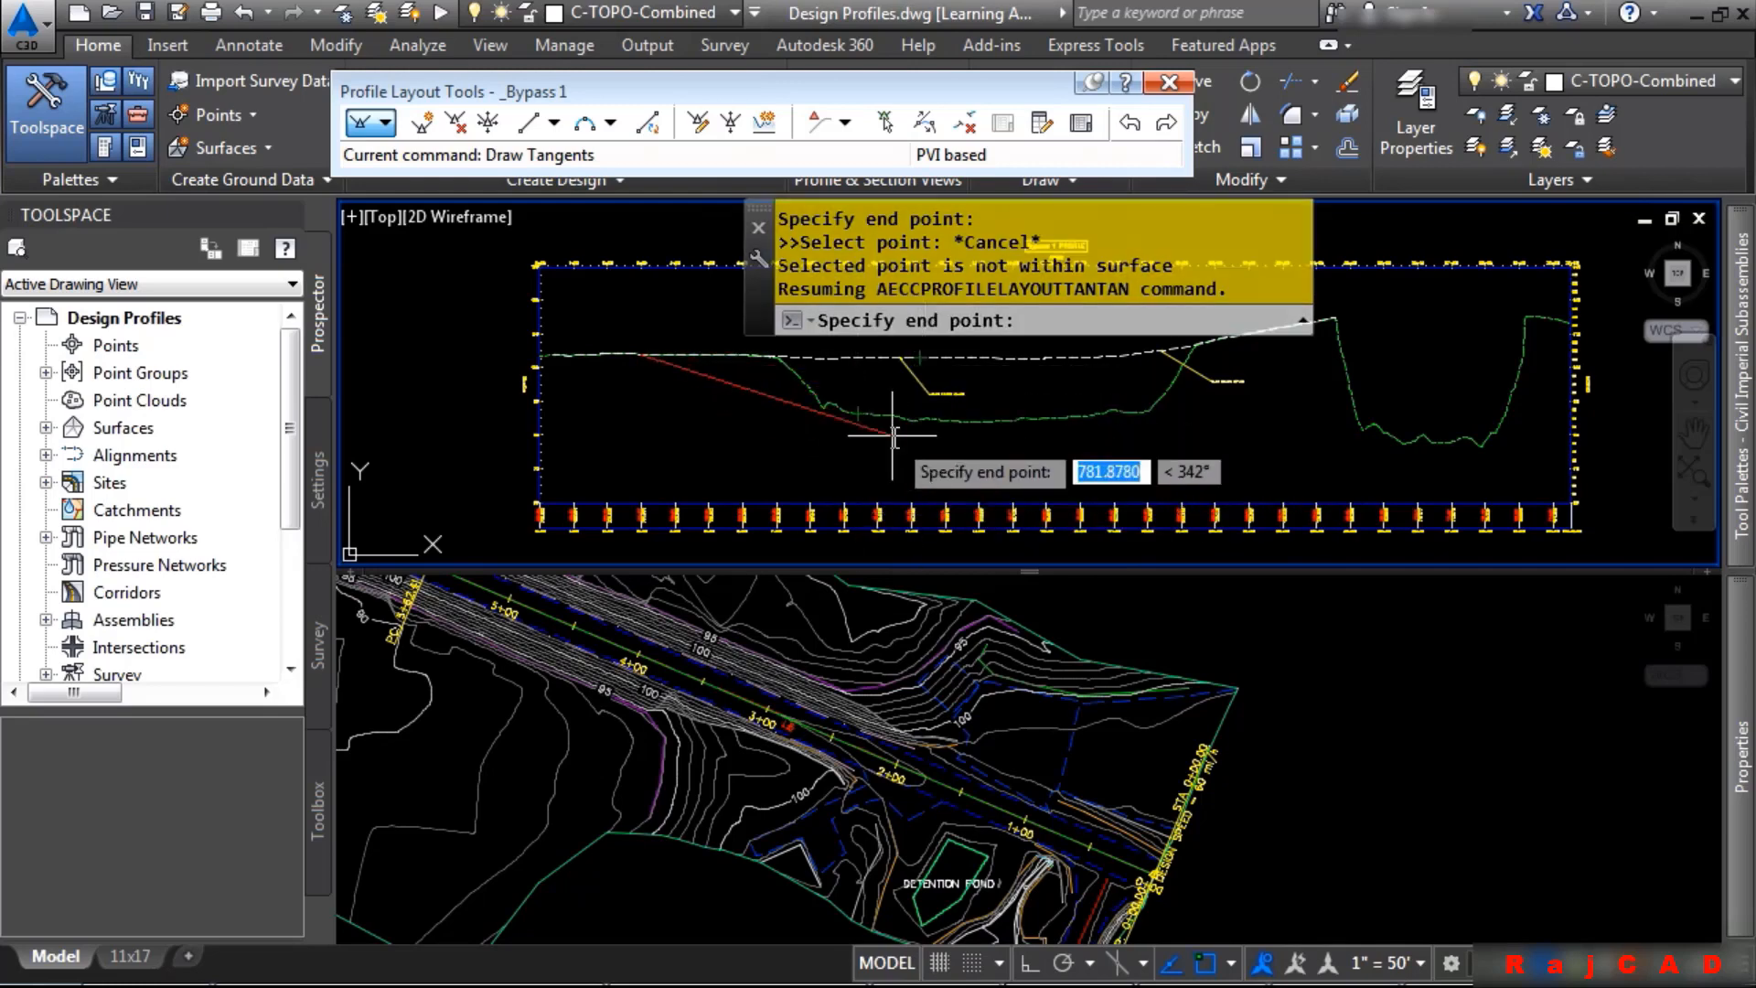
# Draw the first tangent with the transparent 'PGS command, using a grade of -.02 to station 1778.95
pyautogui.scroll(2, 901, 428)
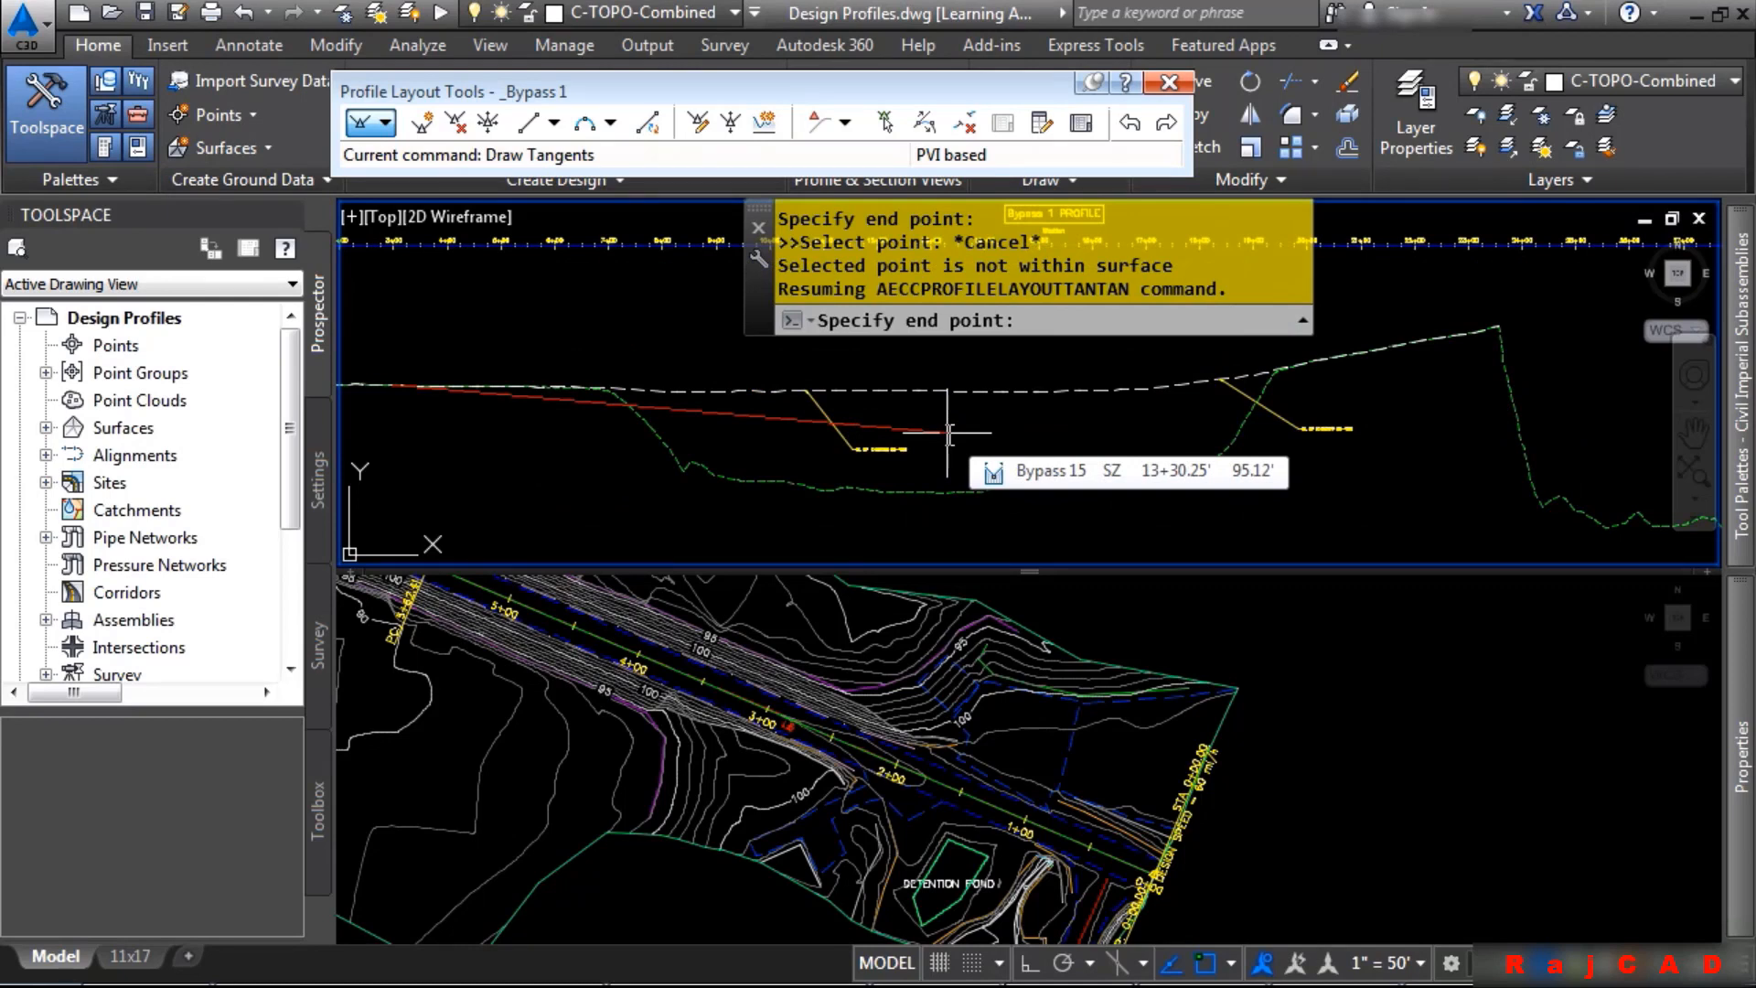
pyautogui.write("'pgs")
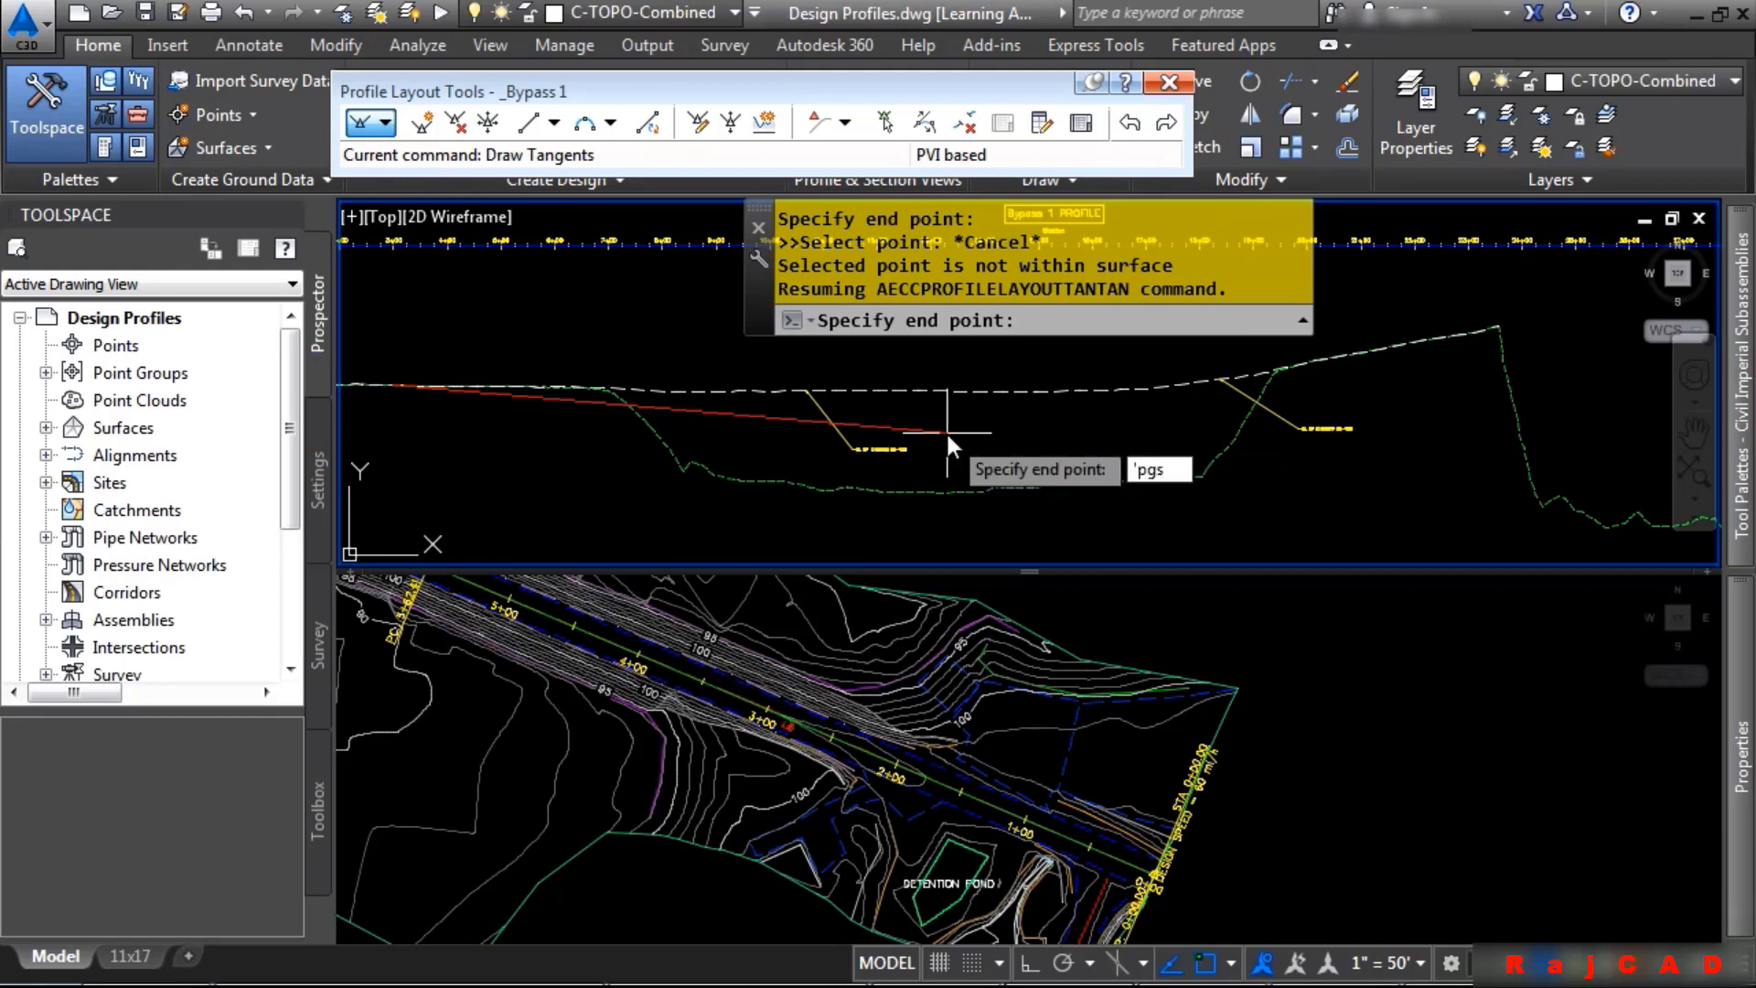
pyautogui.press('Return')
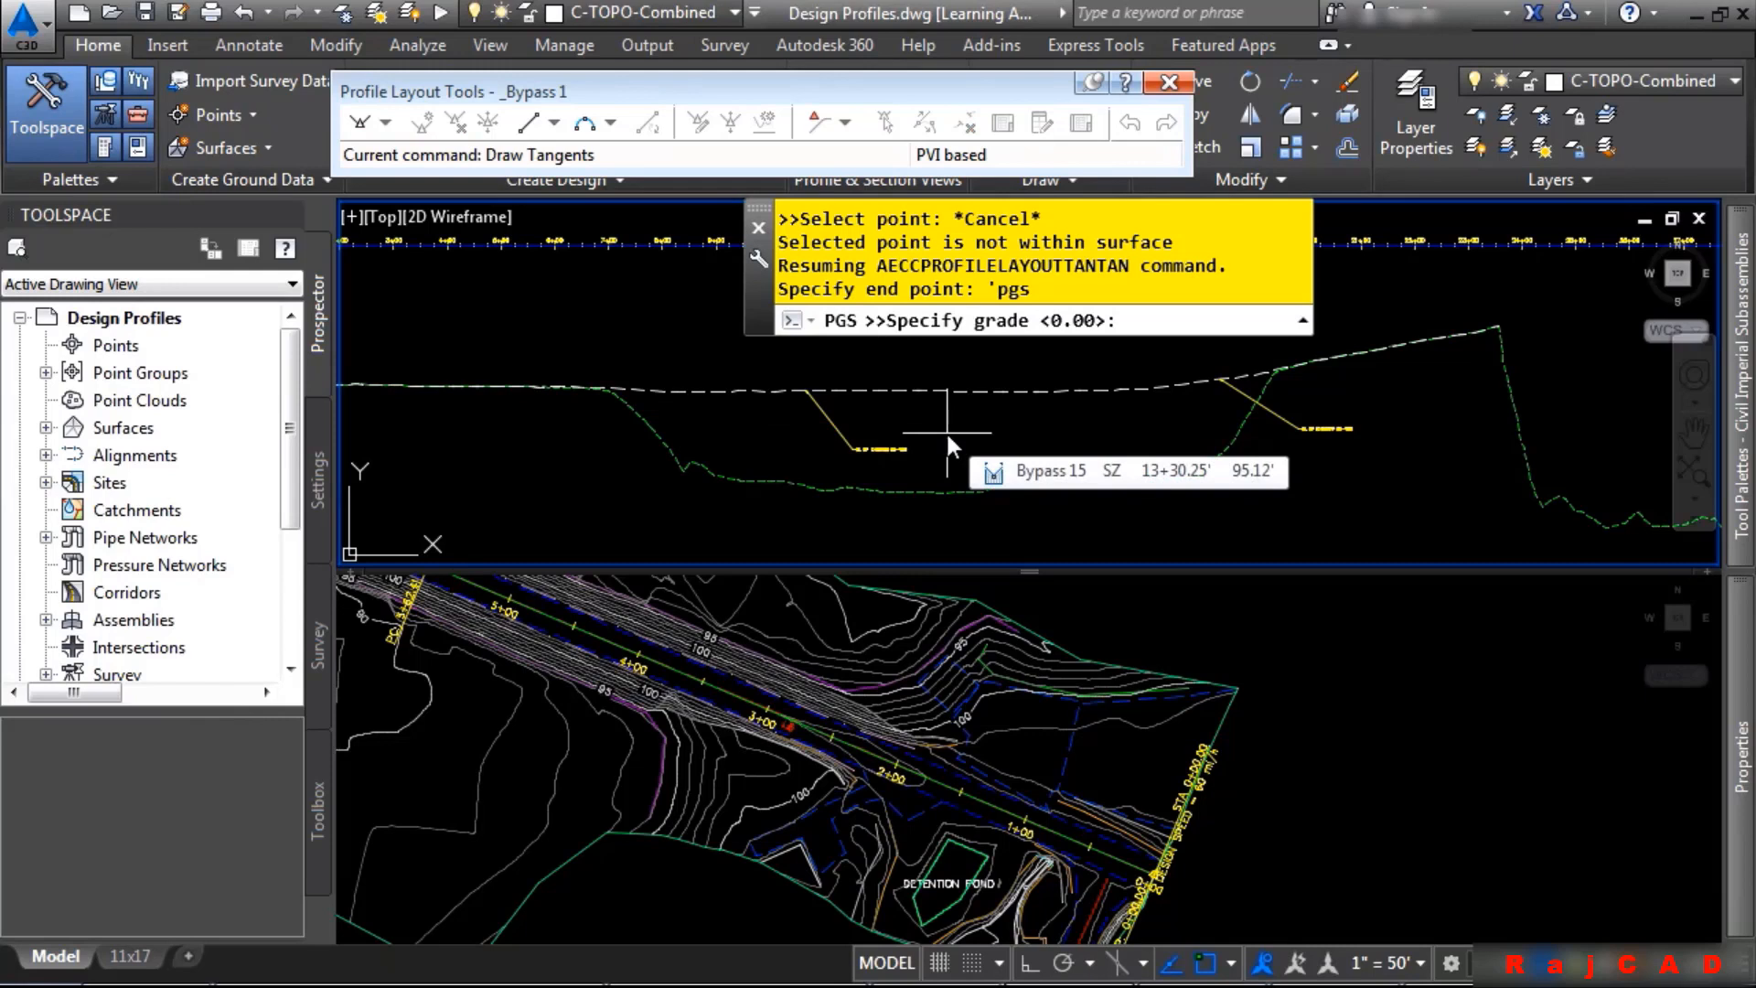
pyautogui.write('-.02')
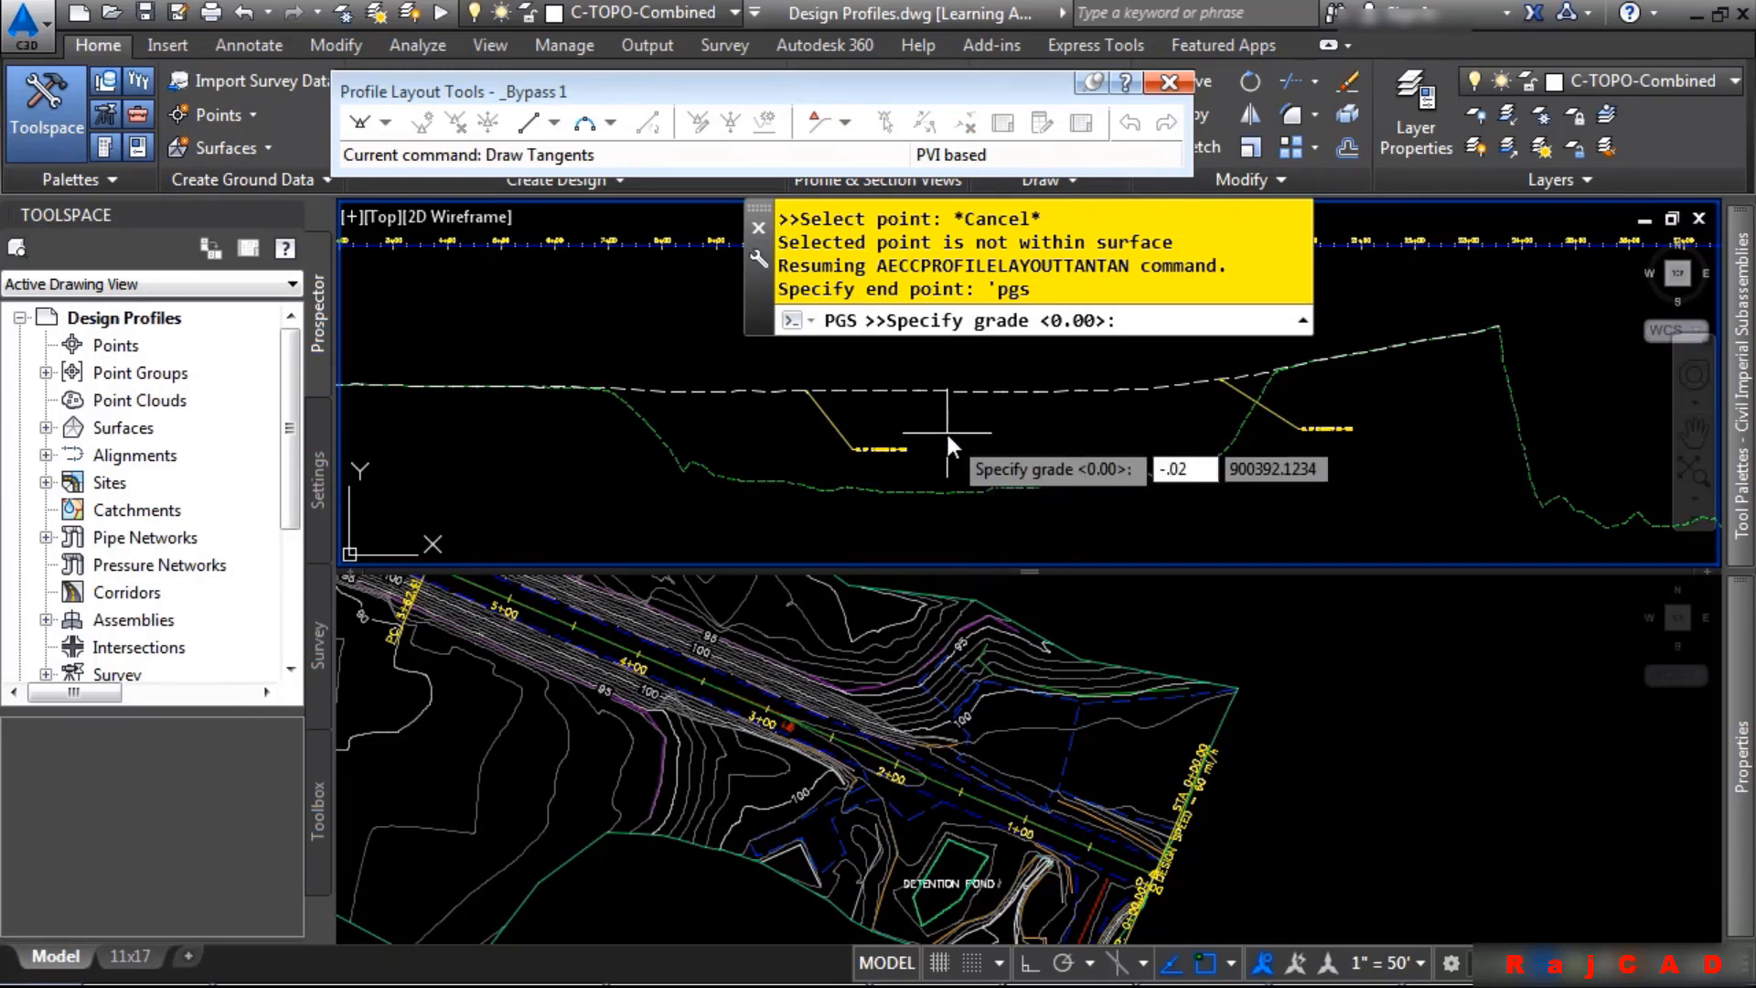
pyautogui.press('Return')
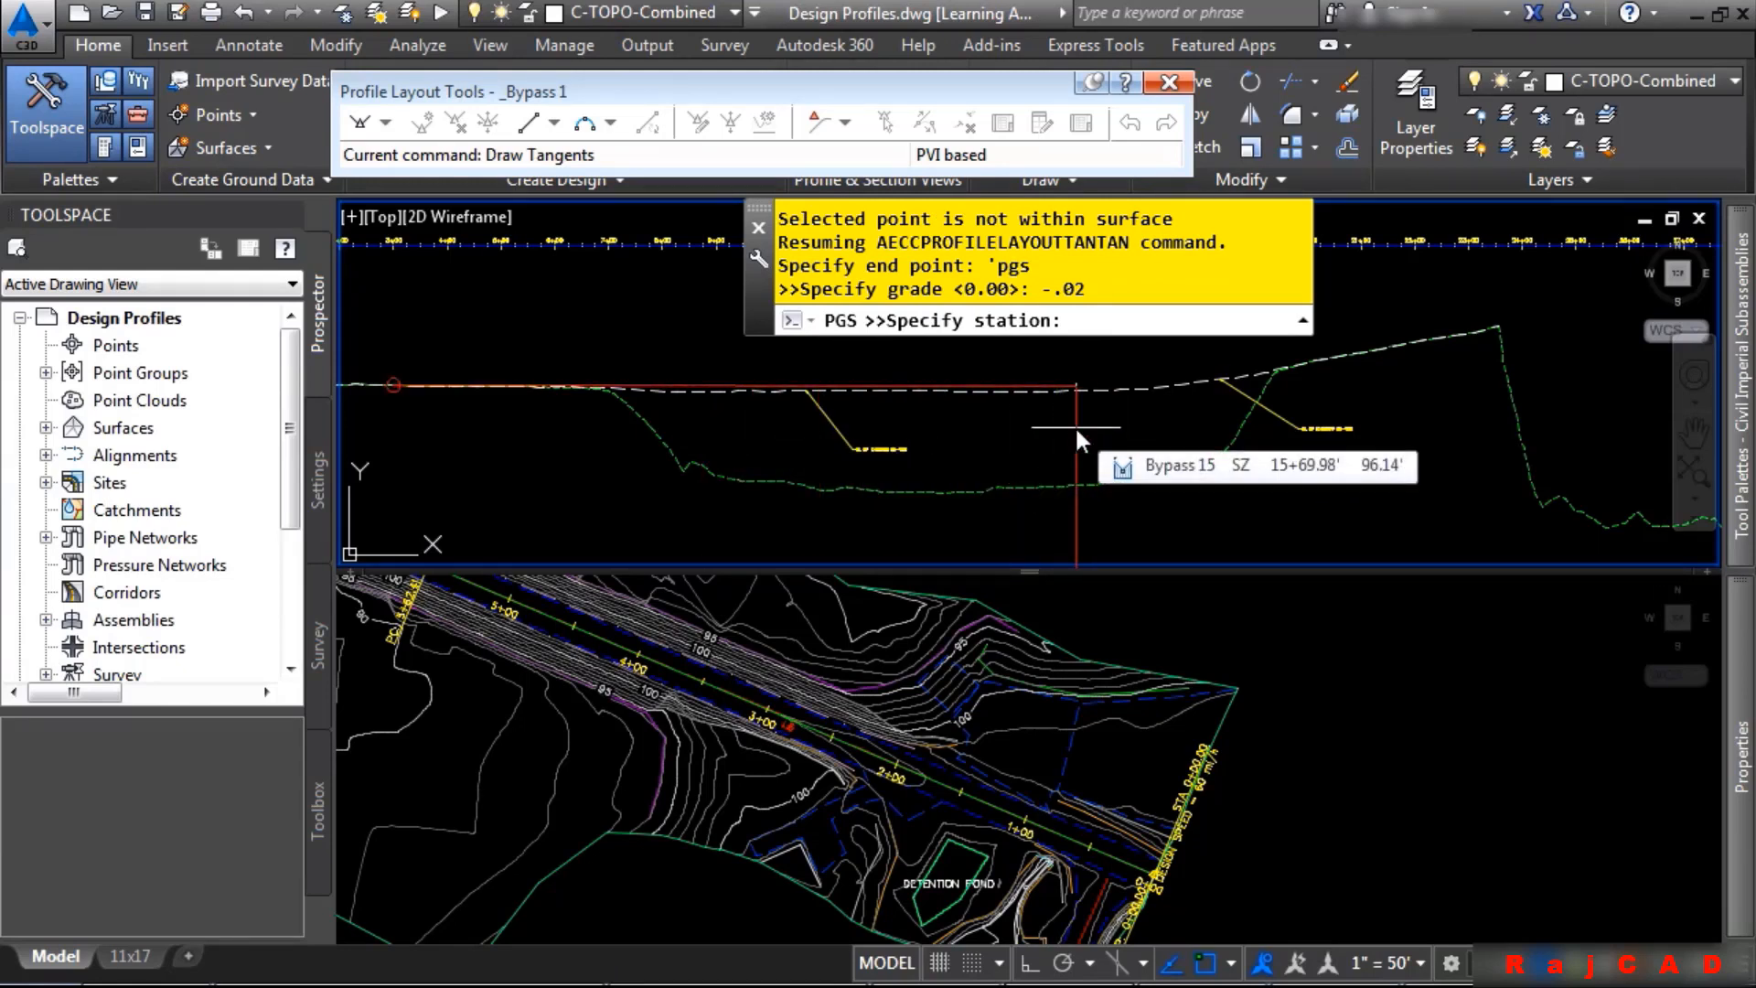
pyautogui.write('1778.95')
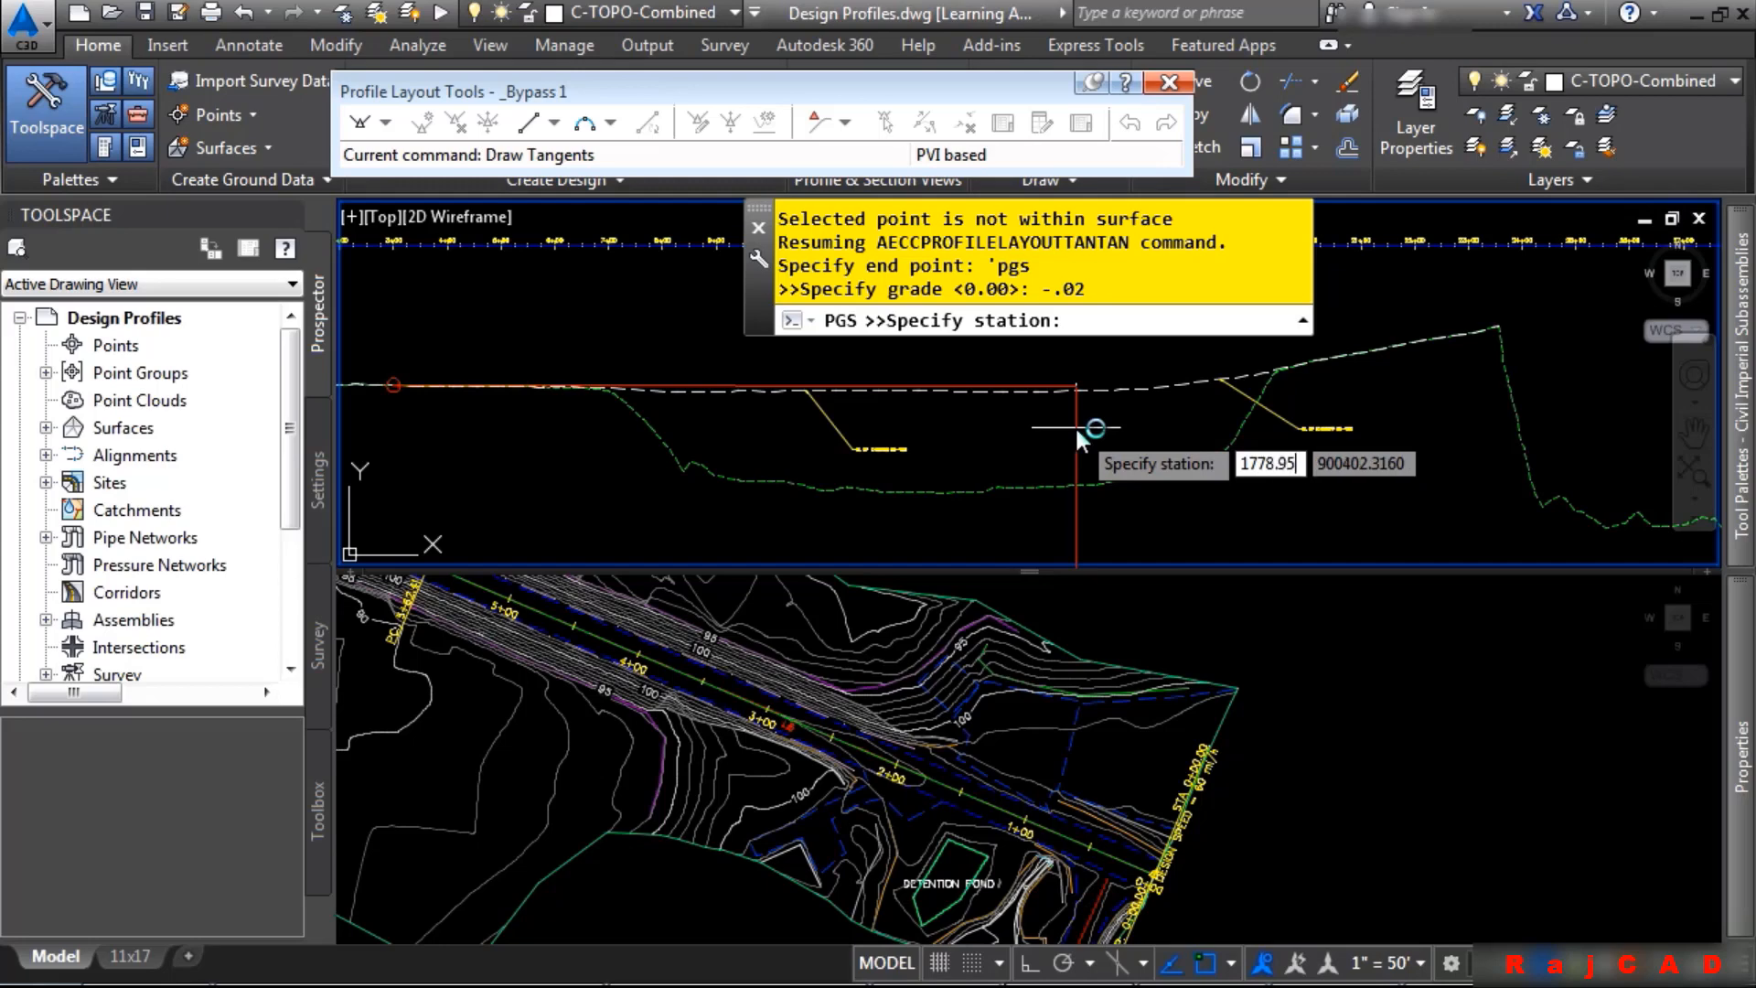
pyautogui.press('Return')
pyautogui.click(1074, 425)
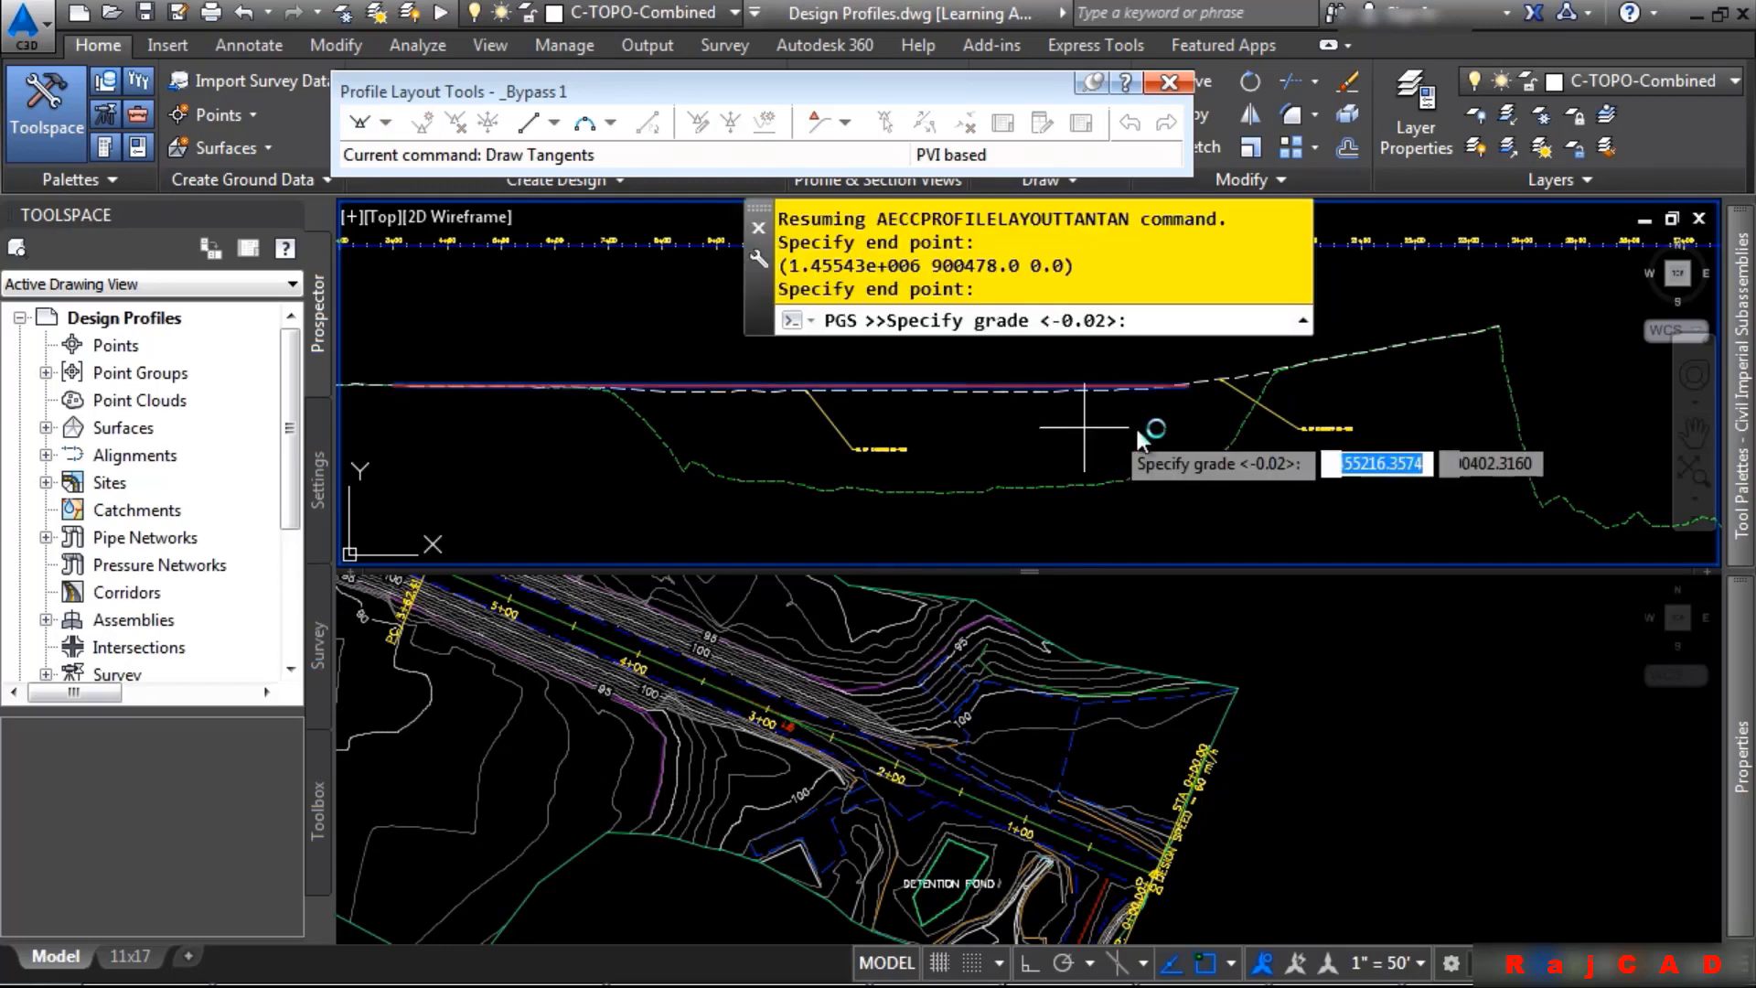
pyautogui.moveTo(1323, 398); pyautogui.dragTo(1154, 589, button='middle')
pyautogui.moveTo(1225, 516); pyautogui.dragTo(1223, 427, button='middle')
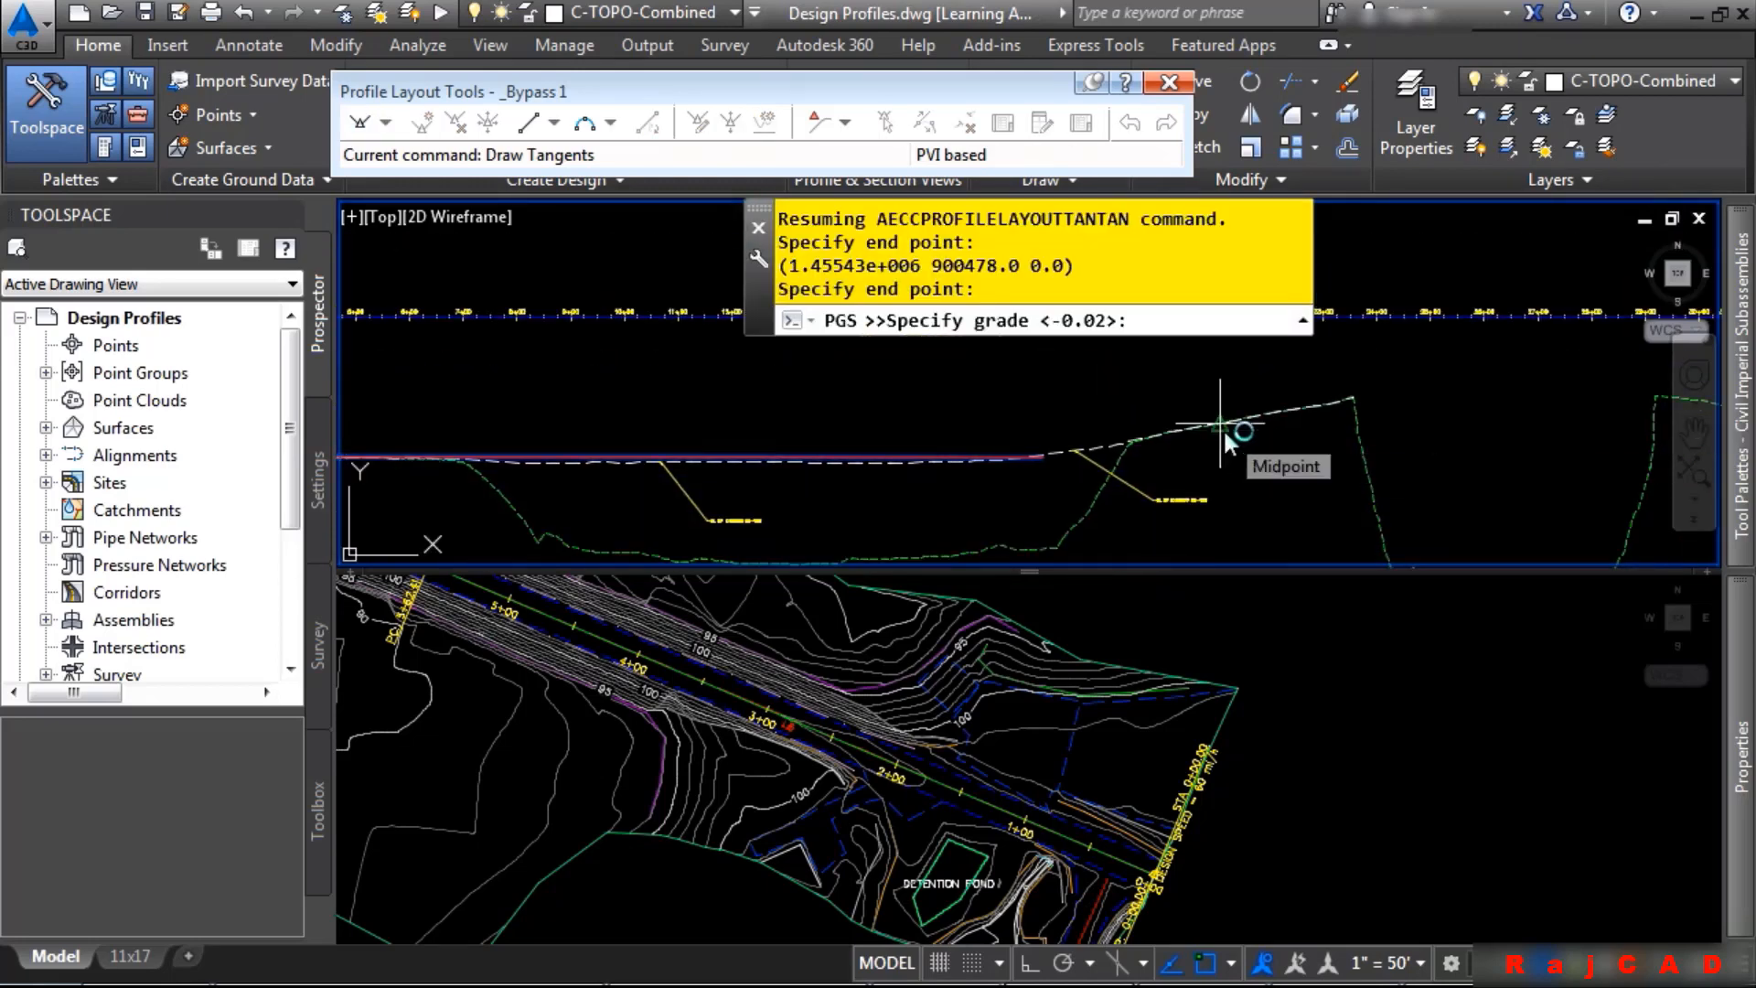
pyautogui.press('Escape')
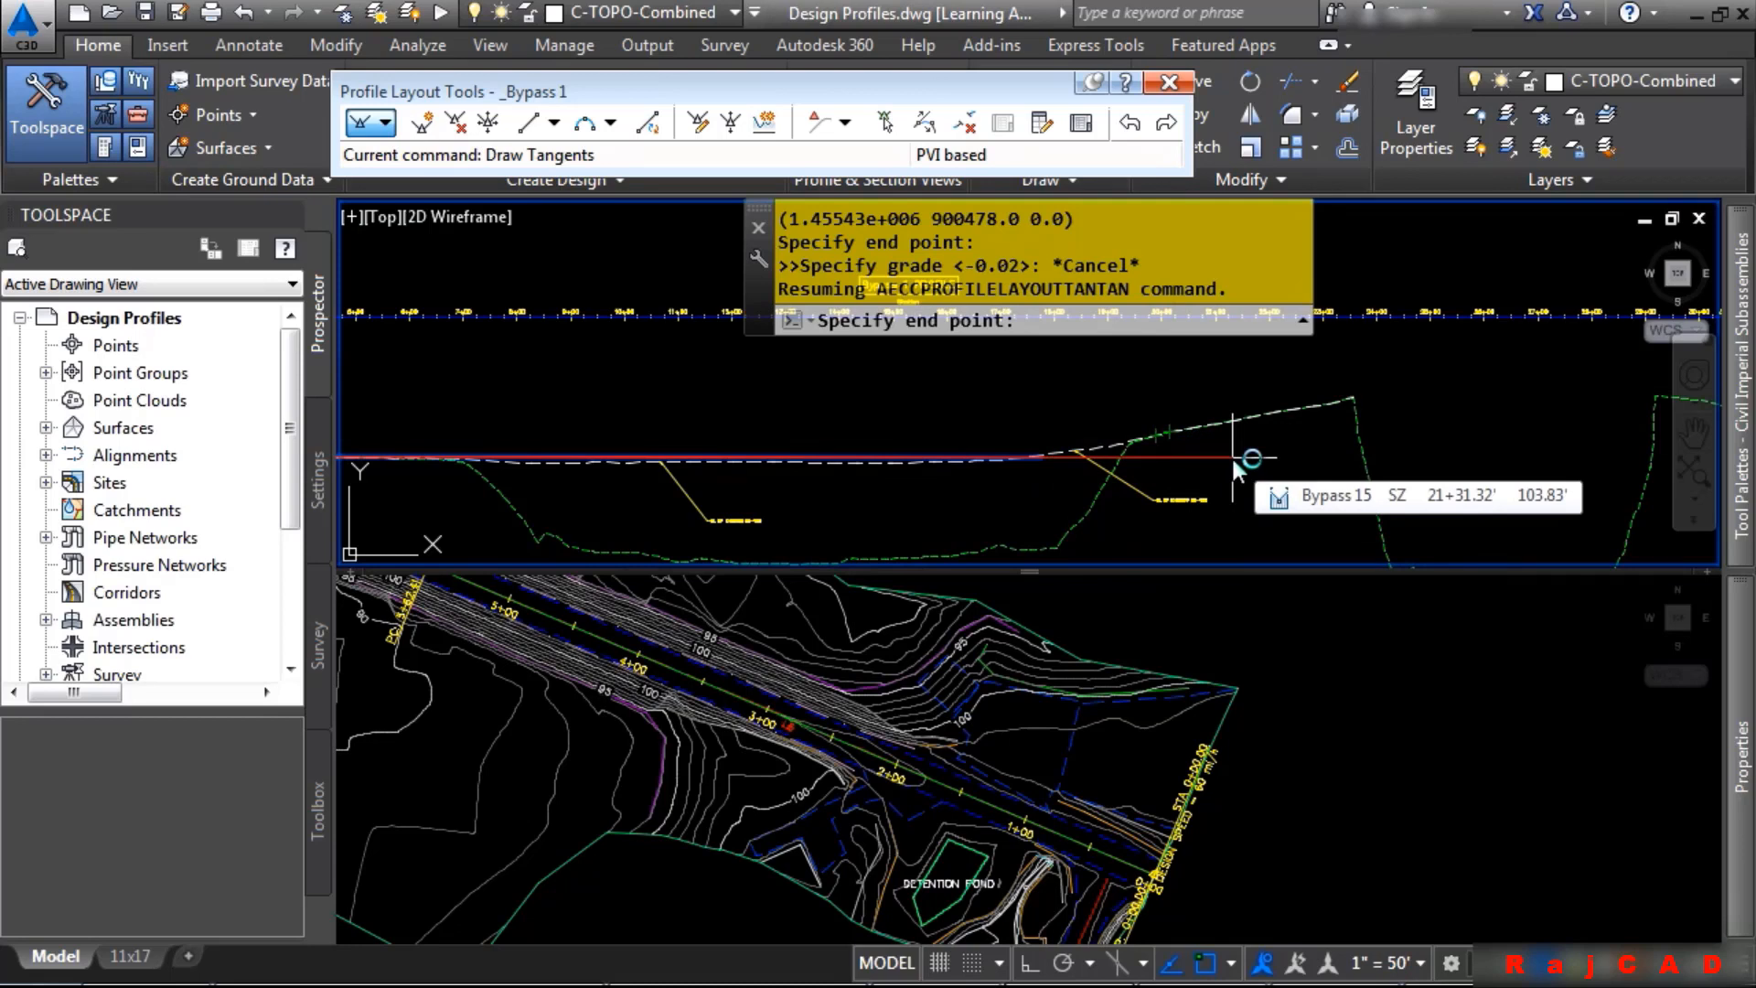
# Draw the second tangent with the transparent 'PSE command to station 2357.14 at elevation 114.02, and finish the tangent layout
pyautogui.write("'pse")
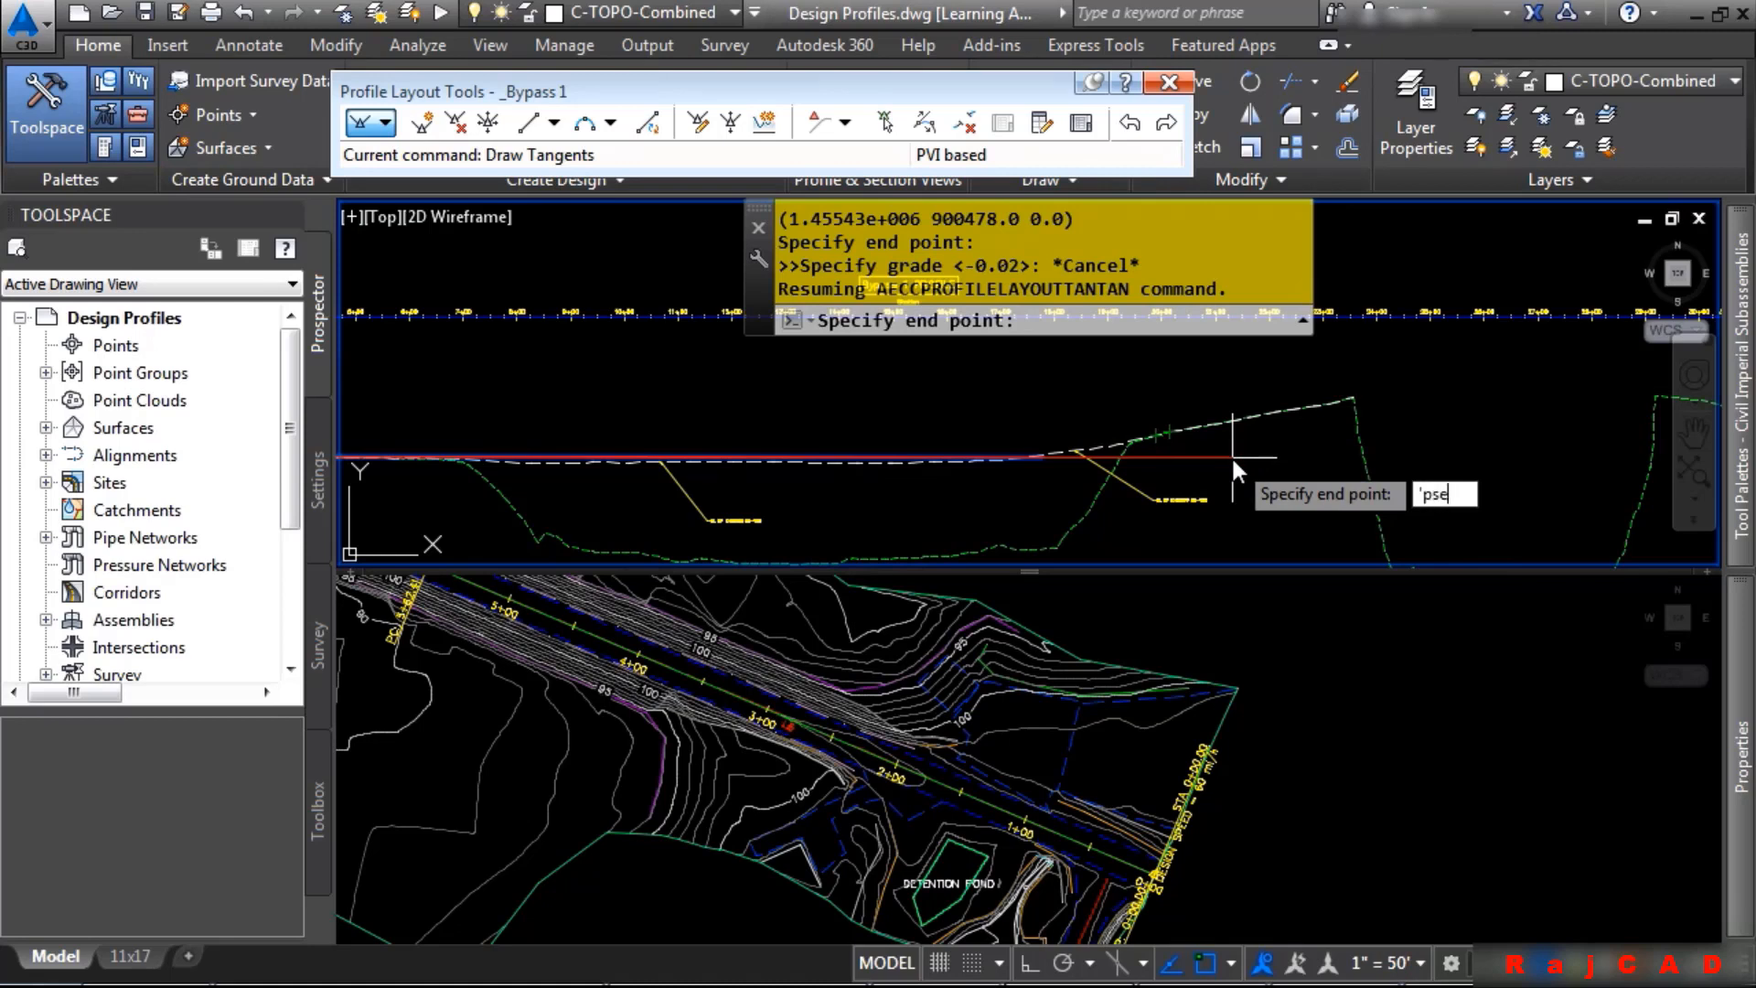
pyautogui.press('Return')
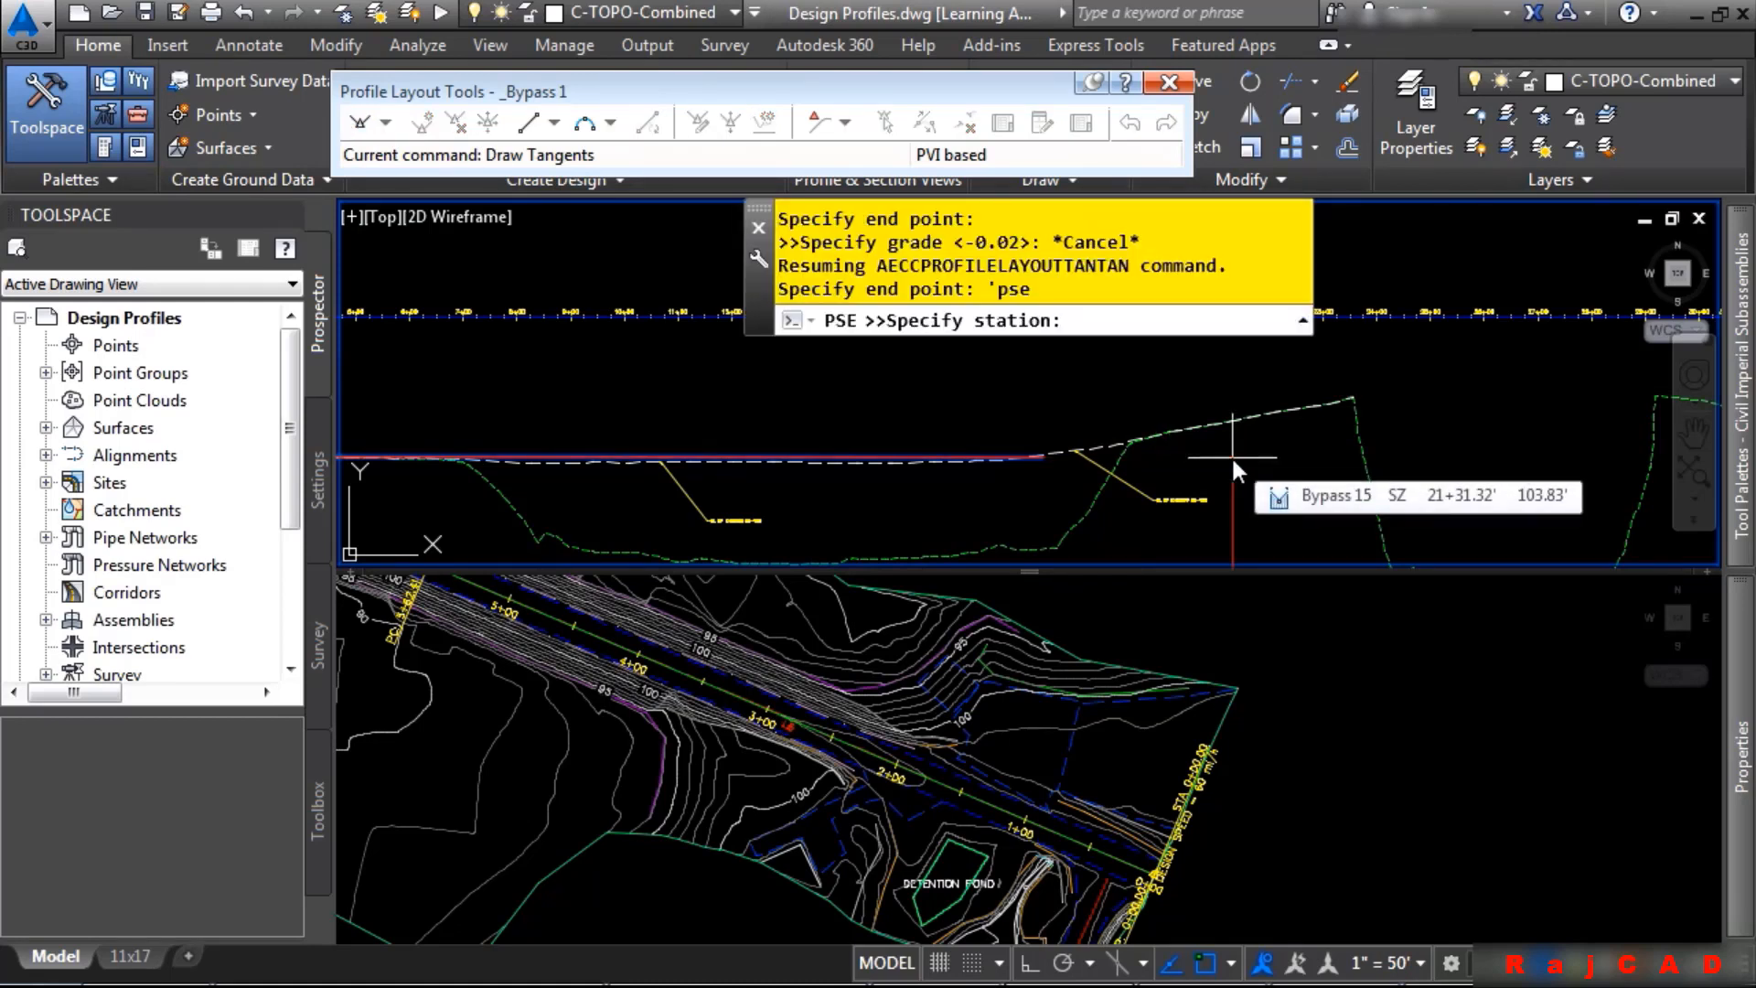
pyautogui.write('2357')
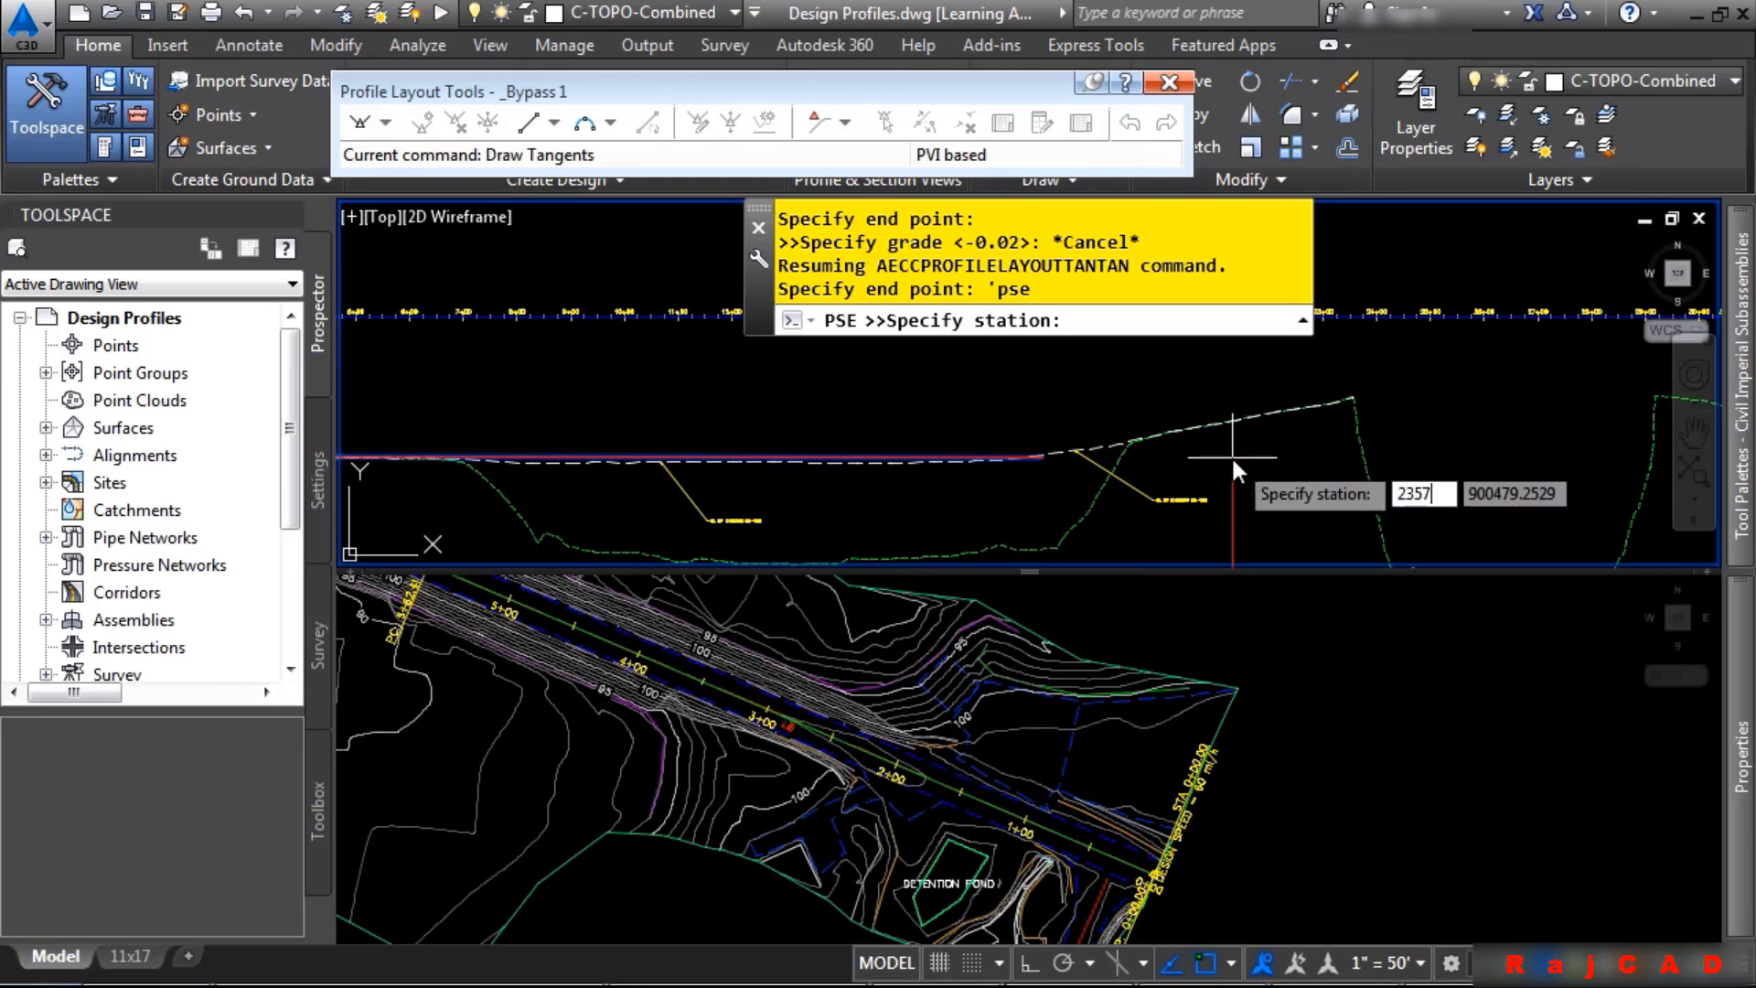
pyautogui.write('.14')
pyautogui.press('Return')
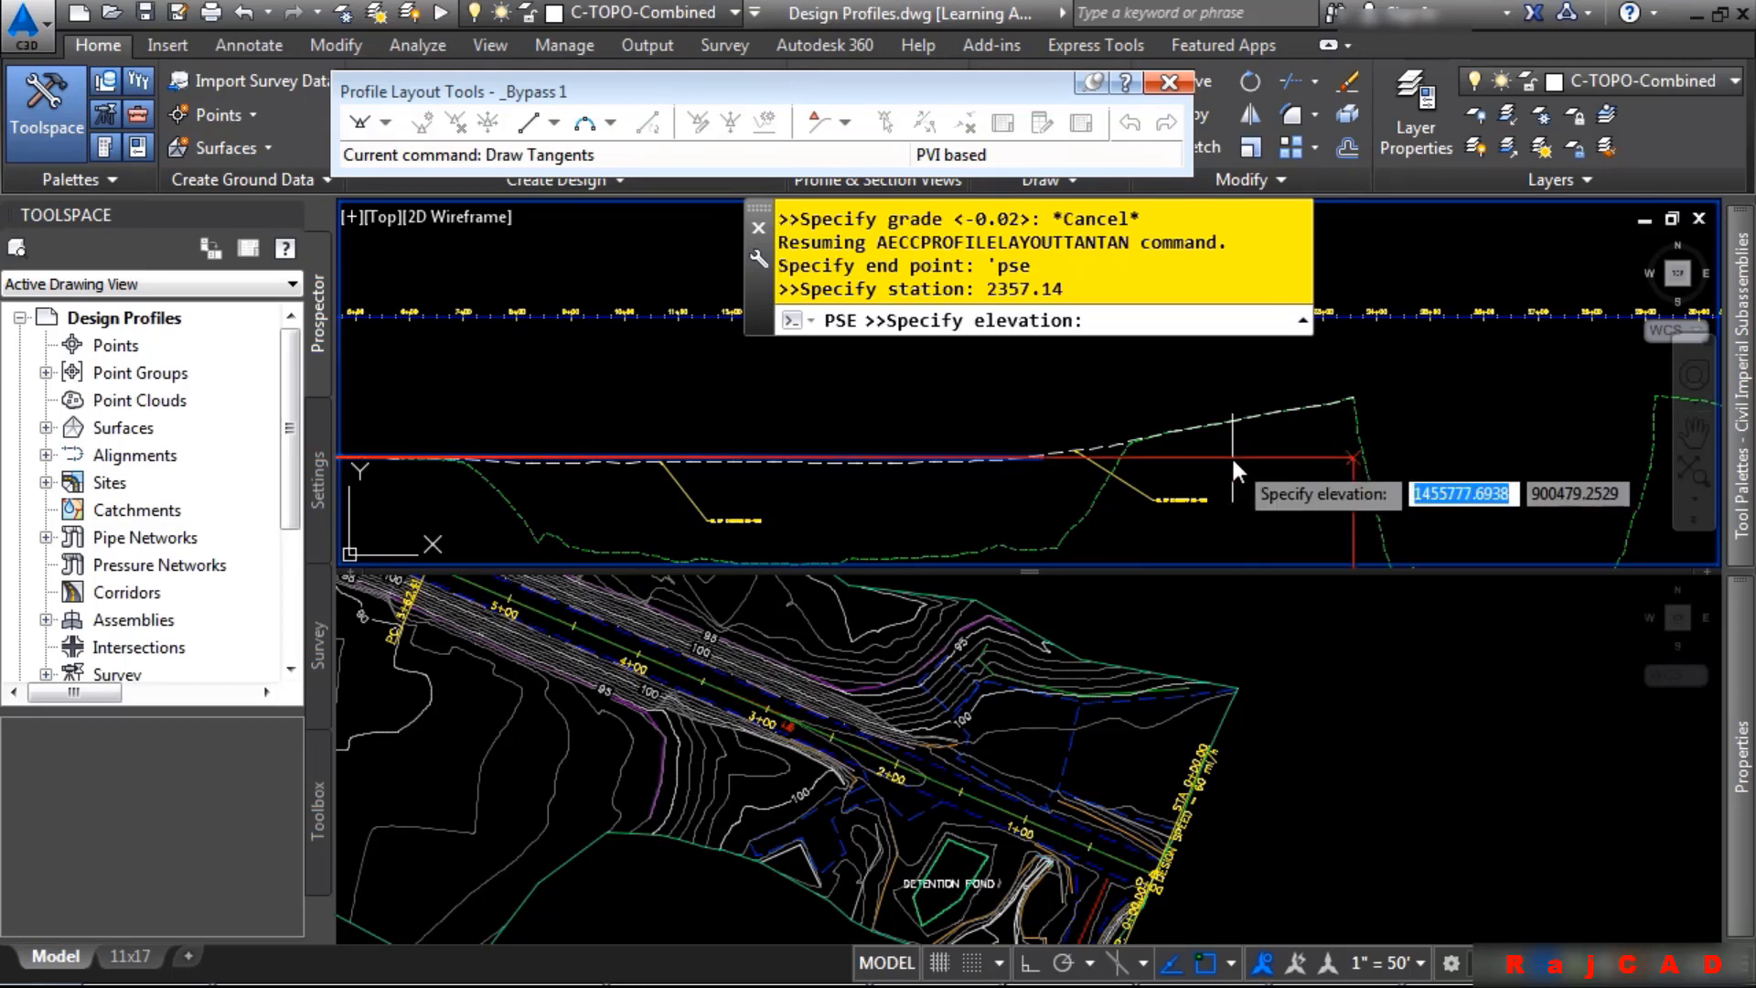
pyautogui.write('11')
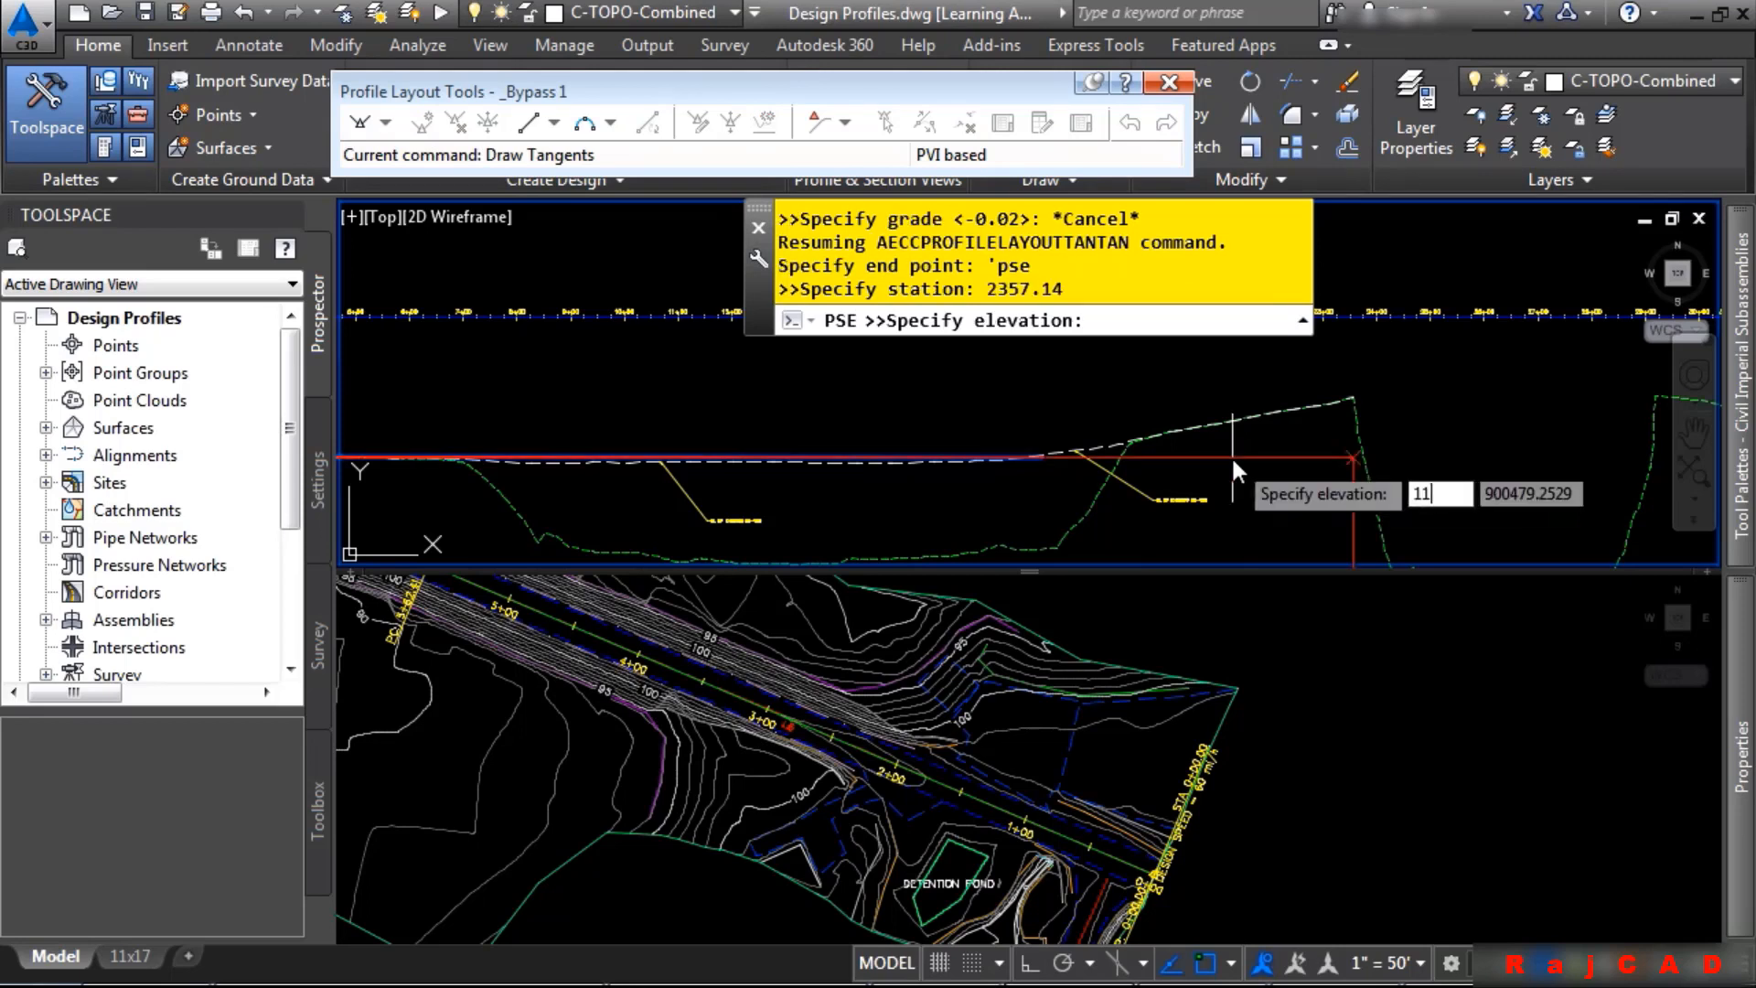
pyautogui.write('4.02')
pyautogui.press('Return')
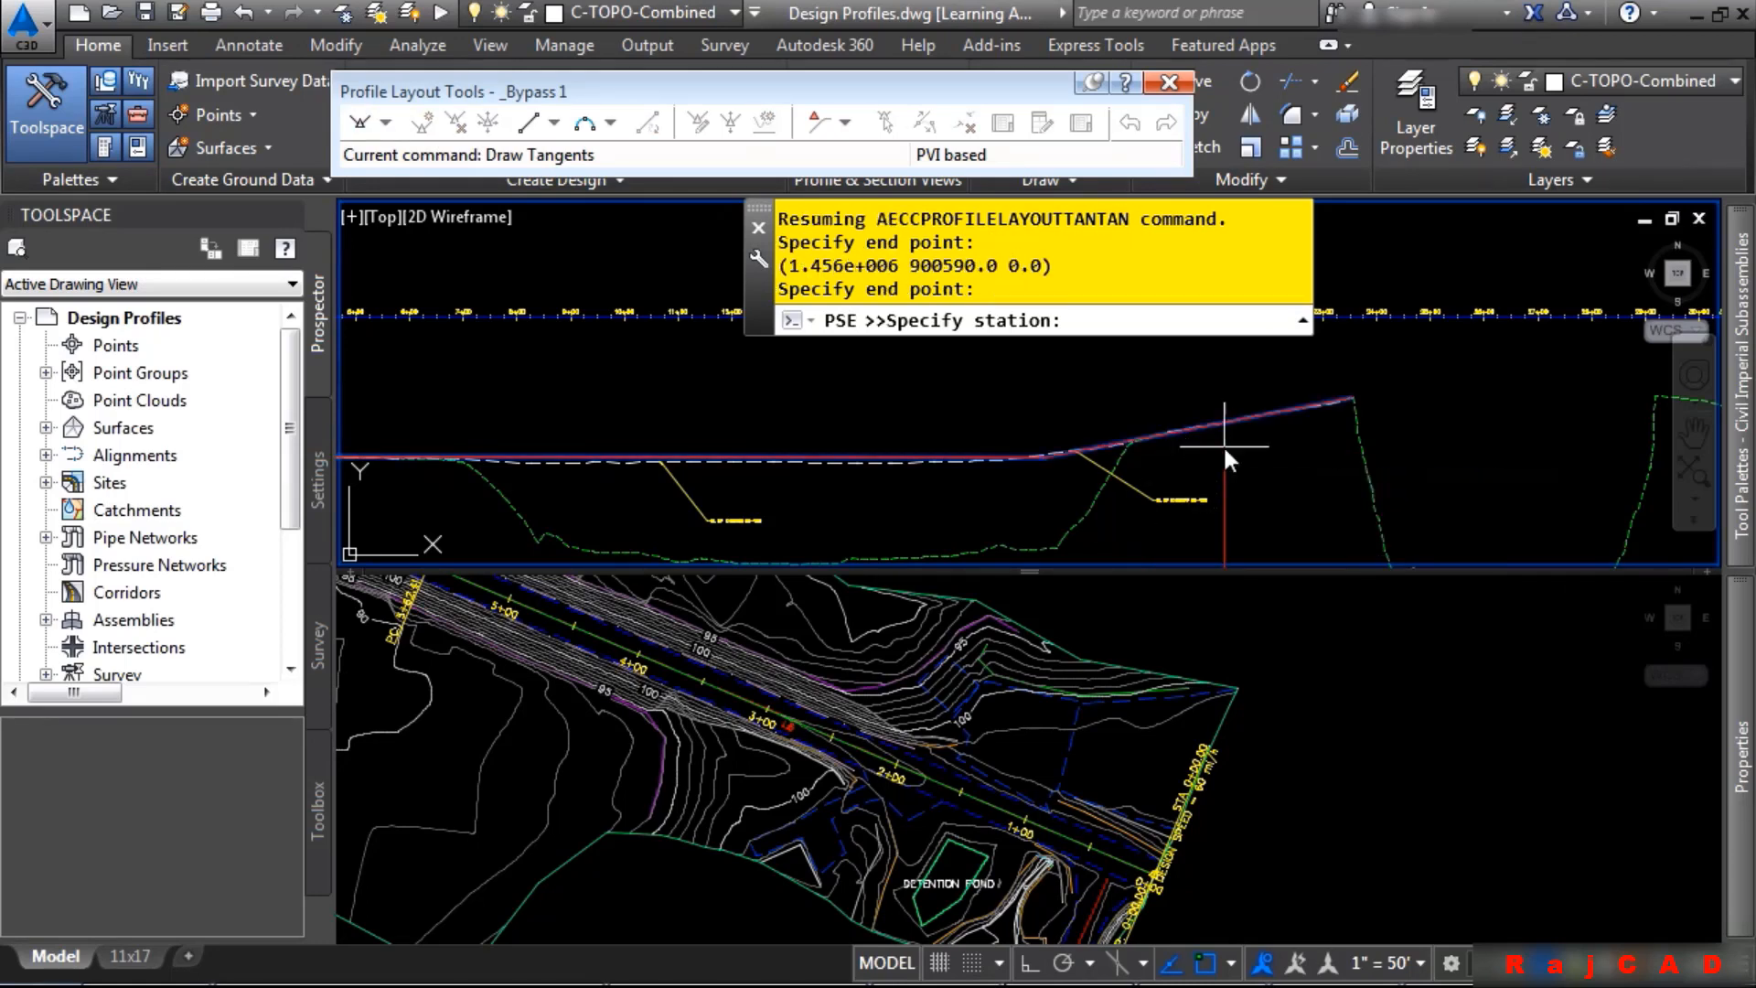
pyautogui.press('Escape')
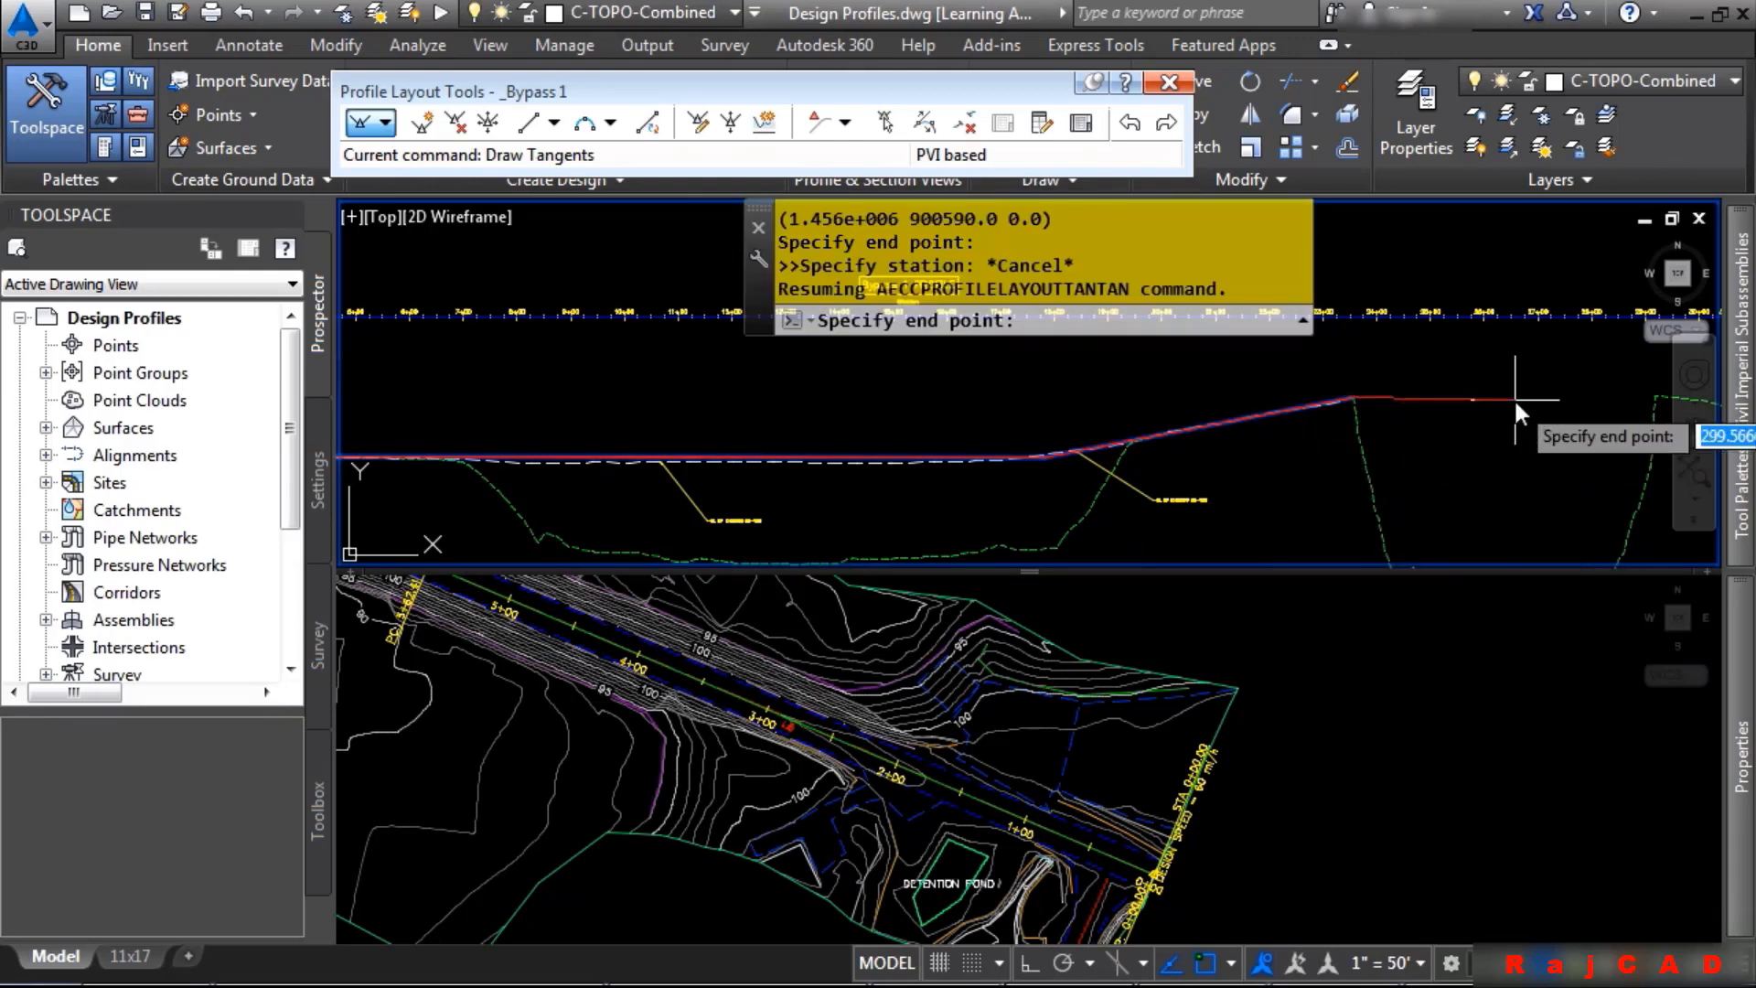
pyautogui.press('Escape')
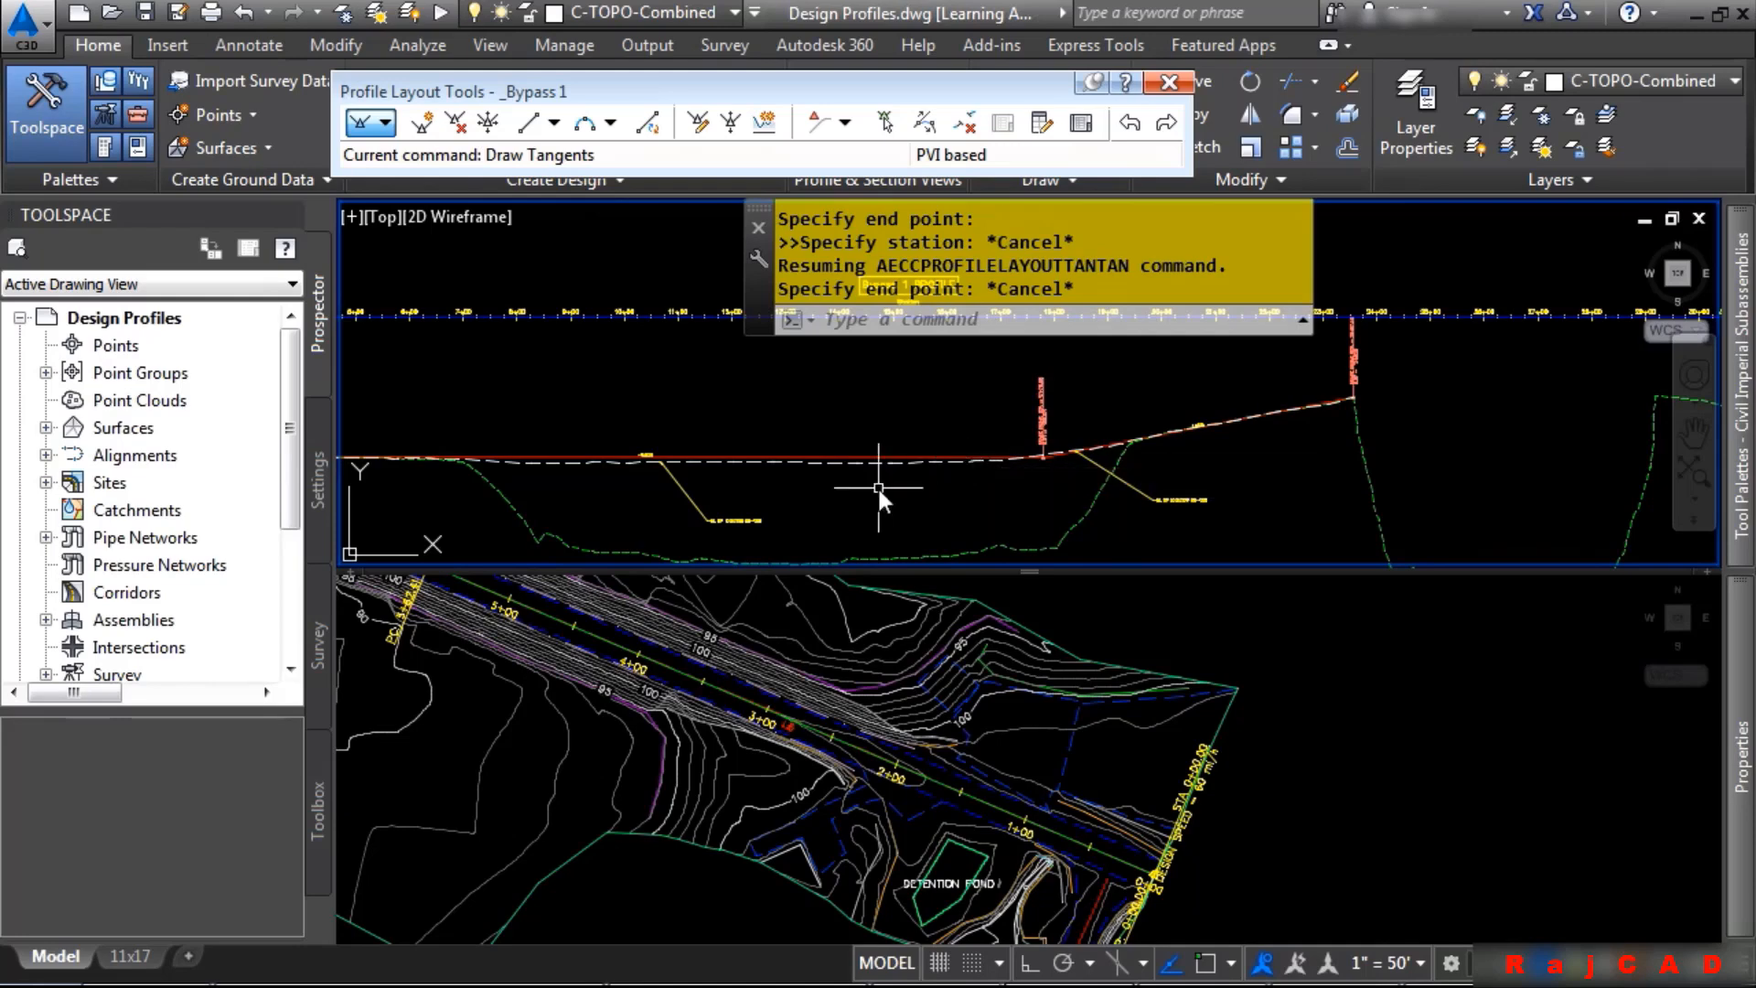
# Add a 500' parabolic free vertical curve between the two tangents of the _Bypass 1 profile
pyautogui.moveTo(937, 471); pyautogui.dragTo(1327, 490, button='middle')
pyautogui.scroll(6, 646, 435)
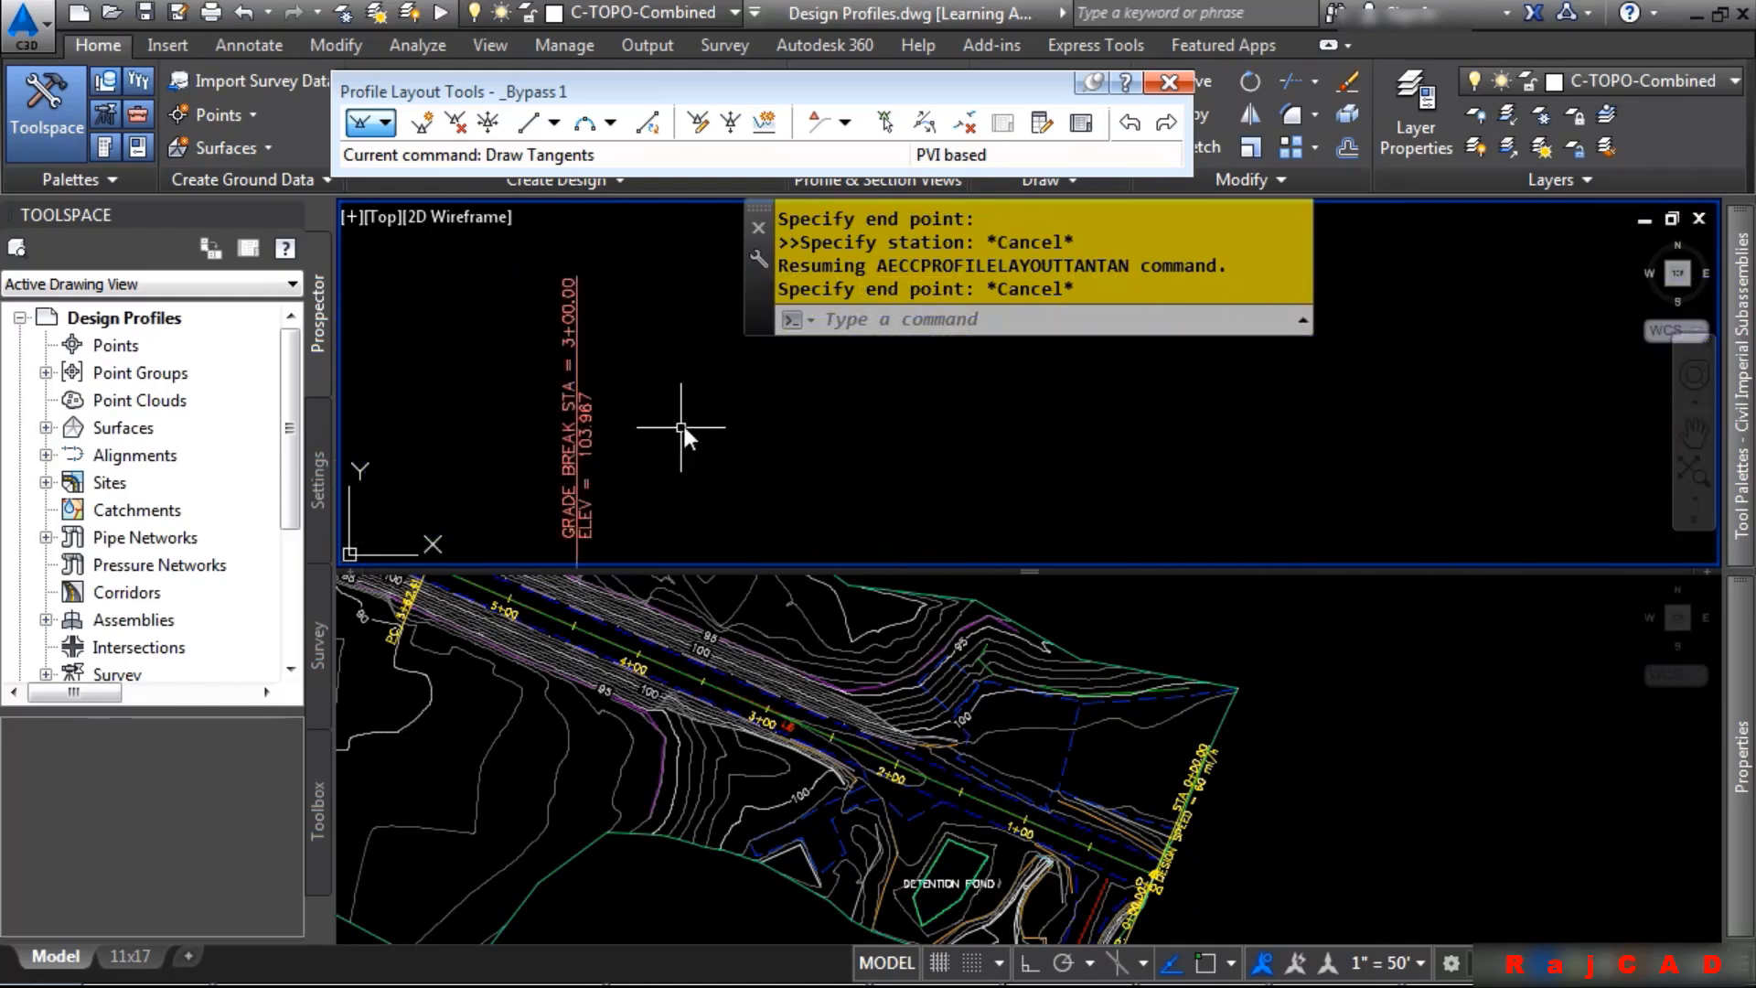
pyautogui.scroll(-5, 681, 428)
pyautogui.moveTo(1182, 453); pyautogui.dragTo(398, 426, button='middle')
pyautogui.moveTo(1175, 413); pyautogui.dragTo(880, 386, button='middle')
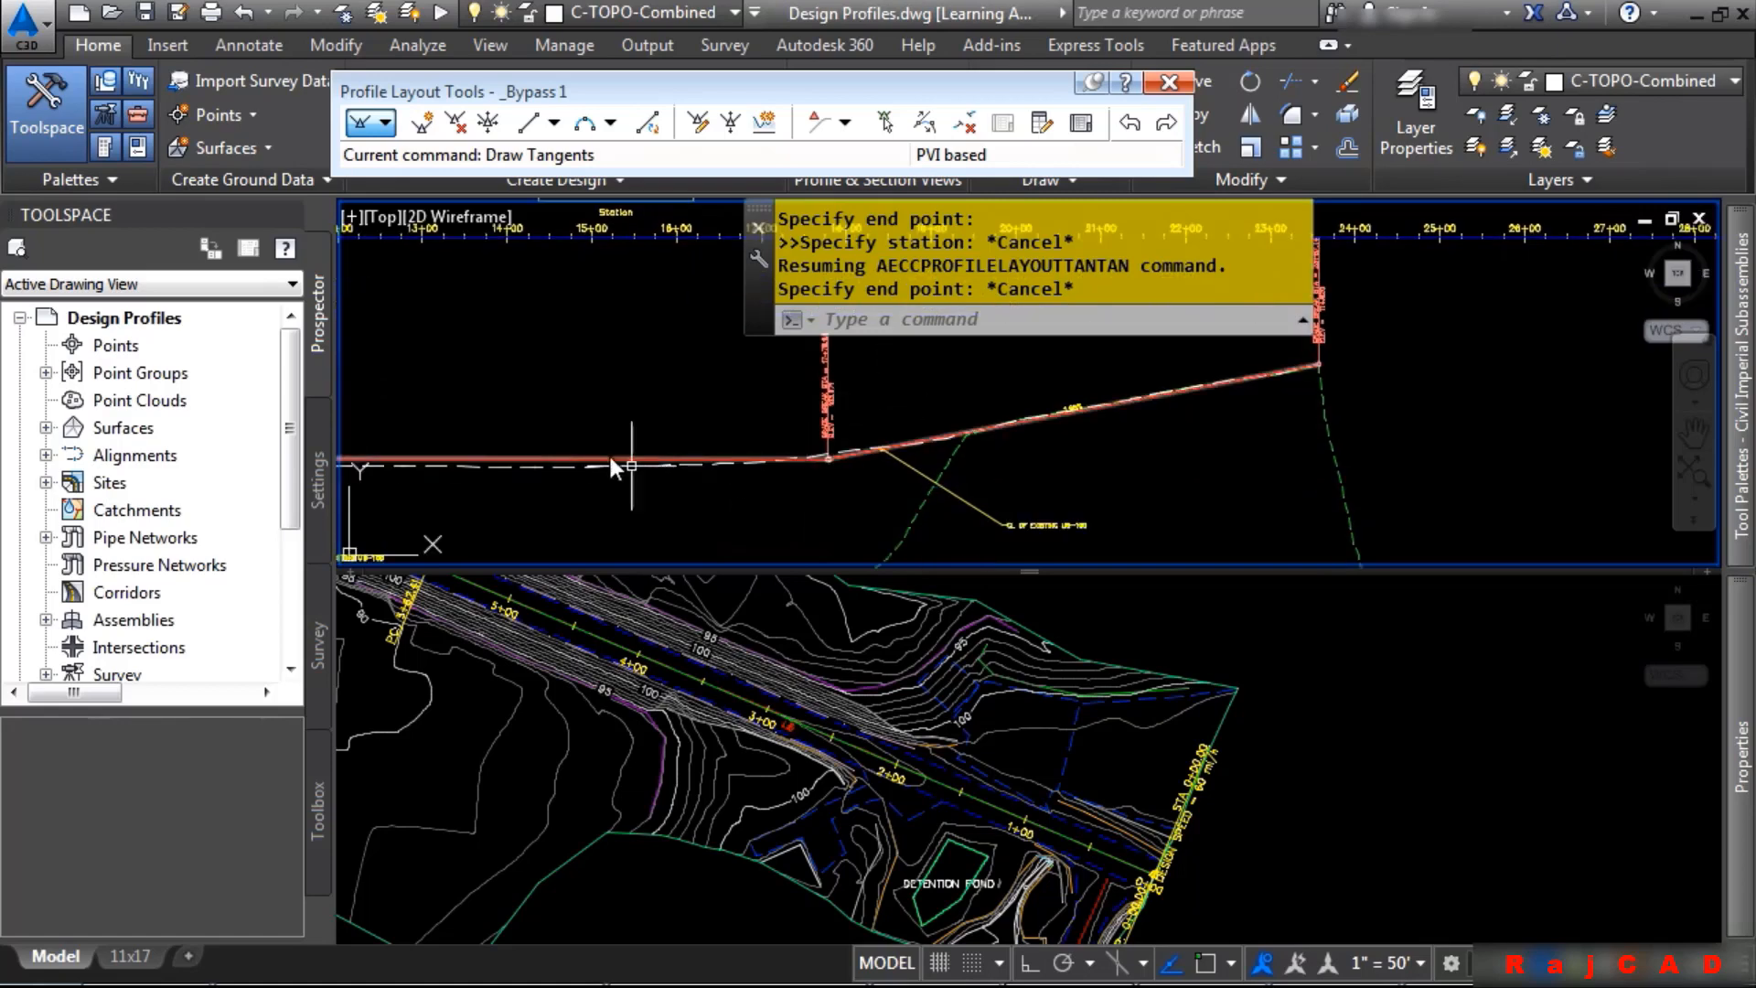
pyautogui.click(662, 457)
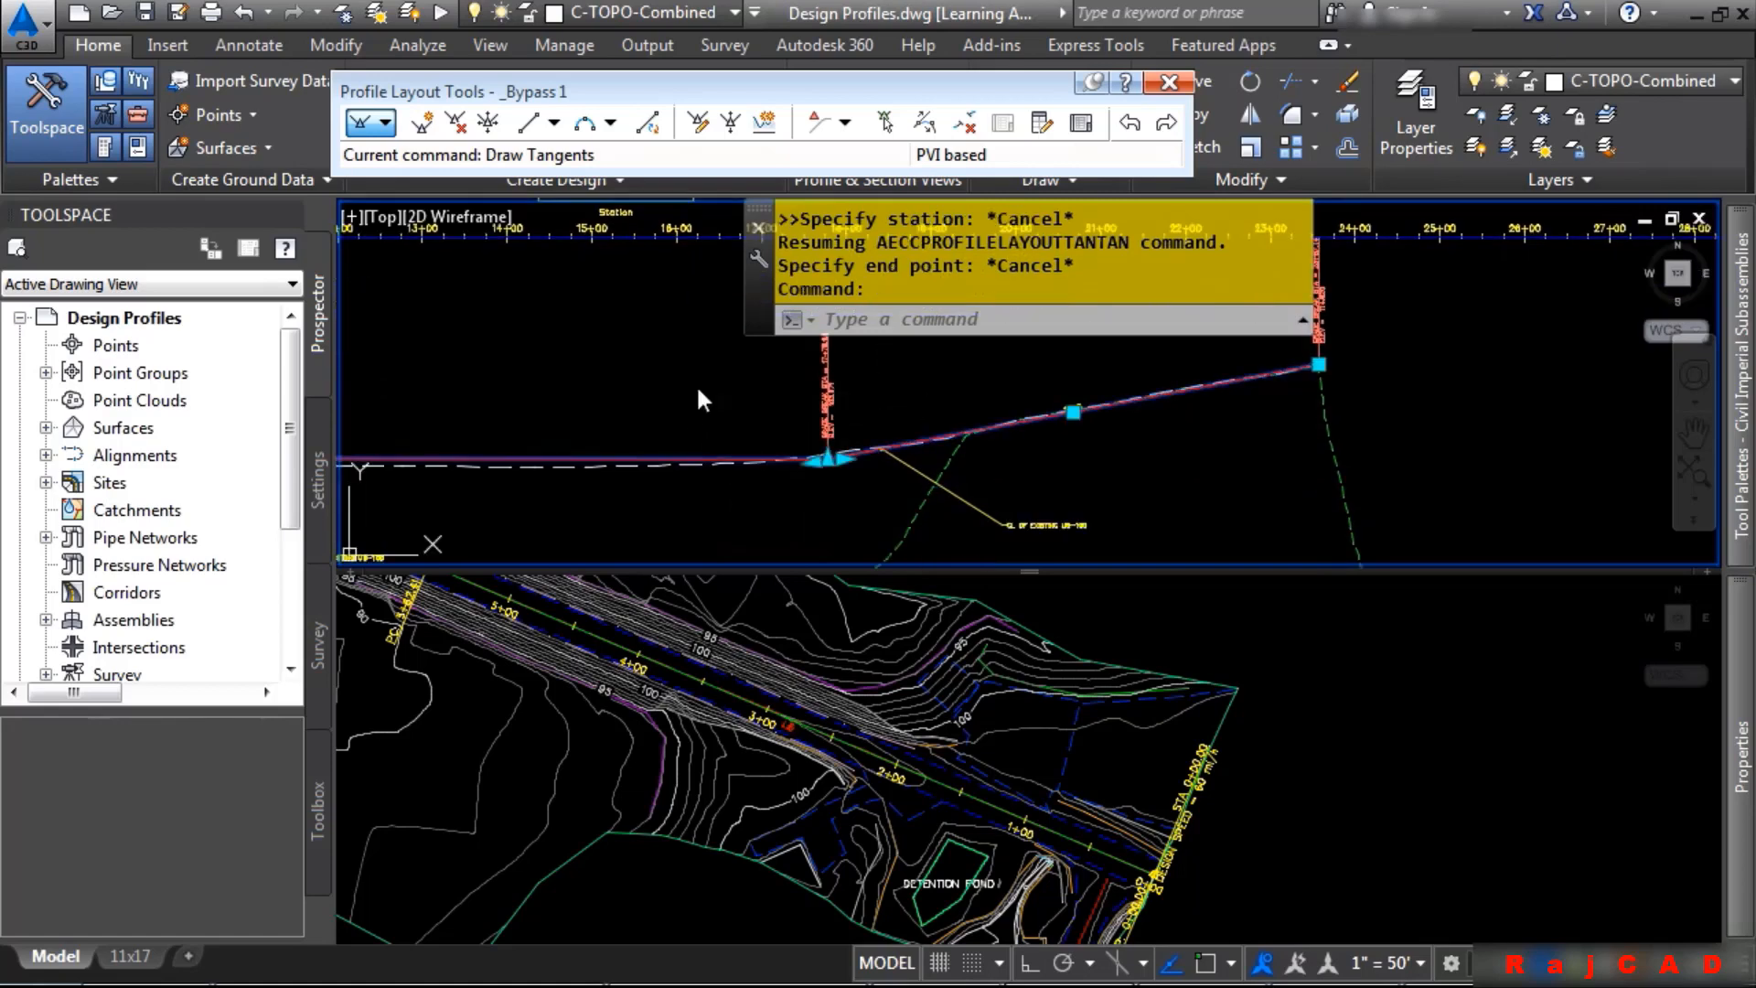
pyautogui.click(610, 123)
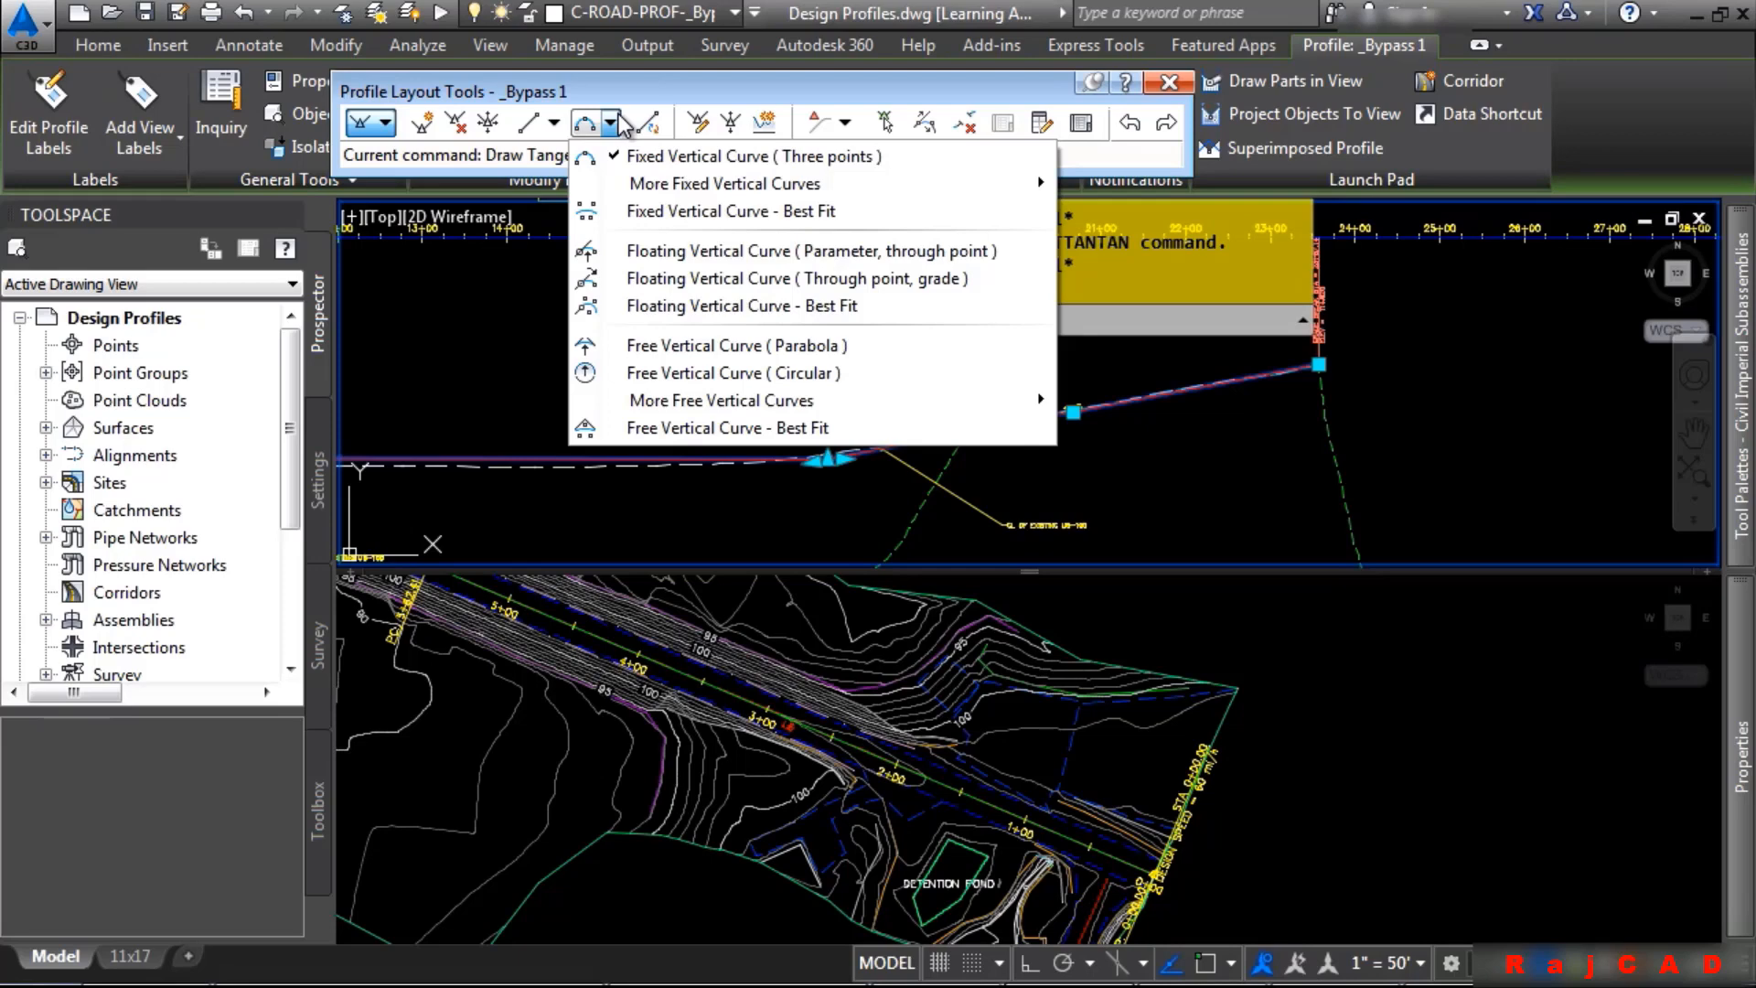
pyautogui.click(741, 347)
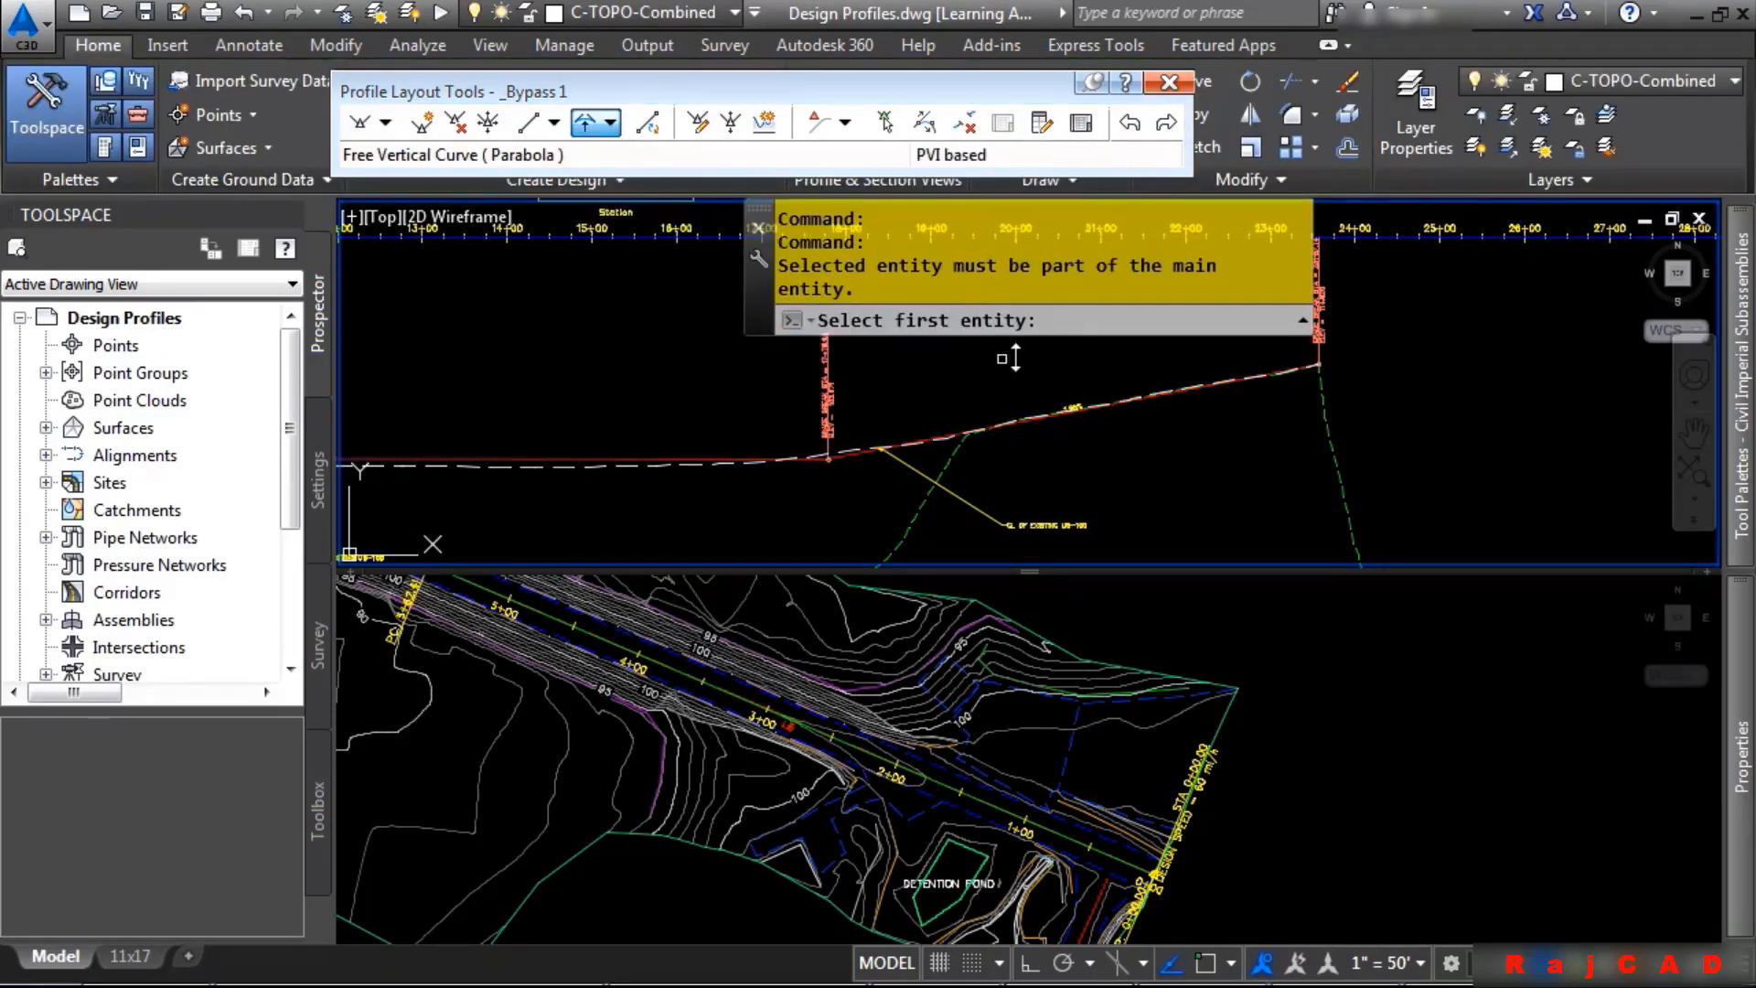
pyautogui.click(659, 458)
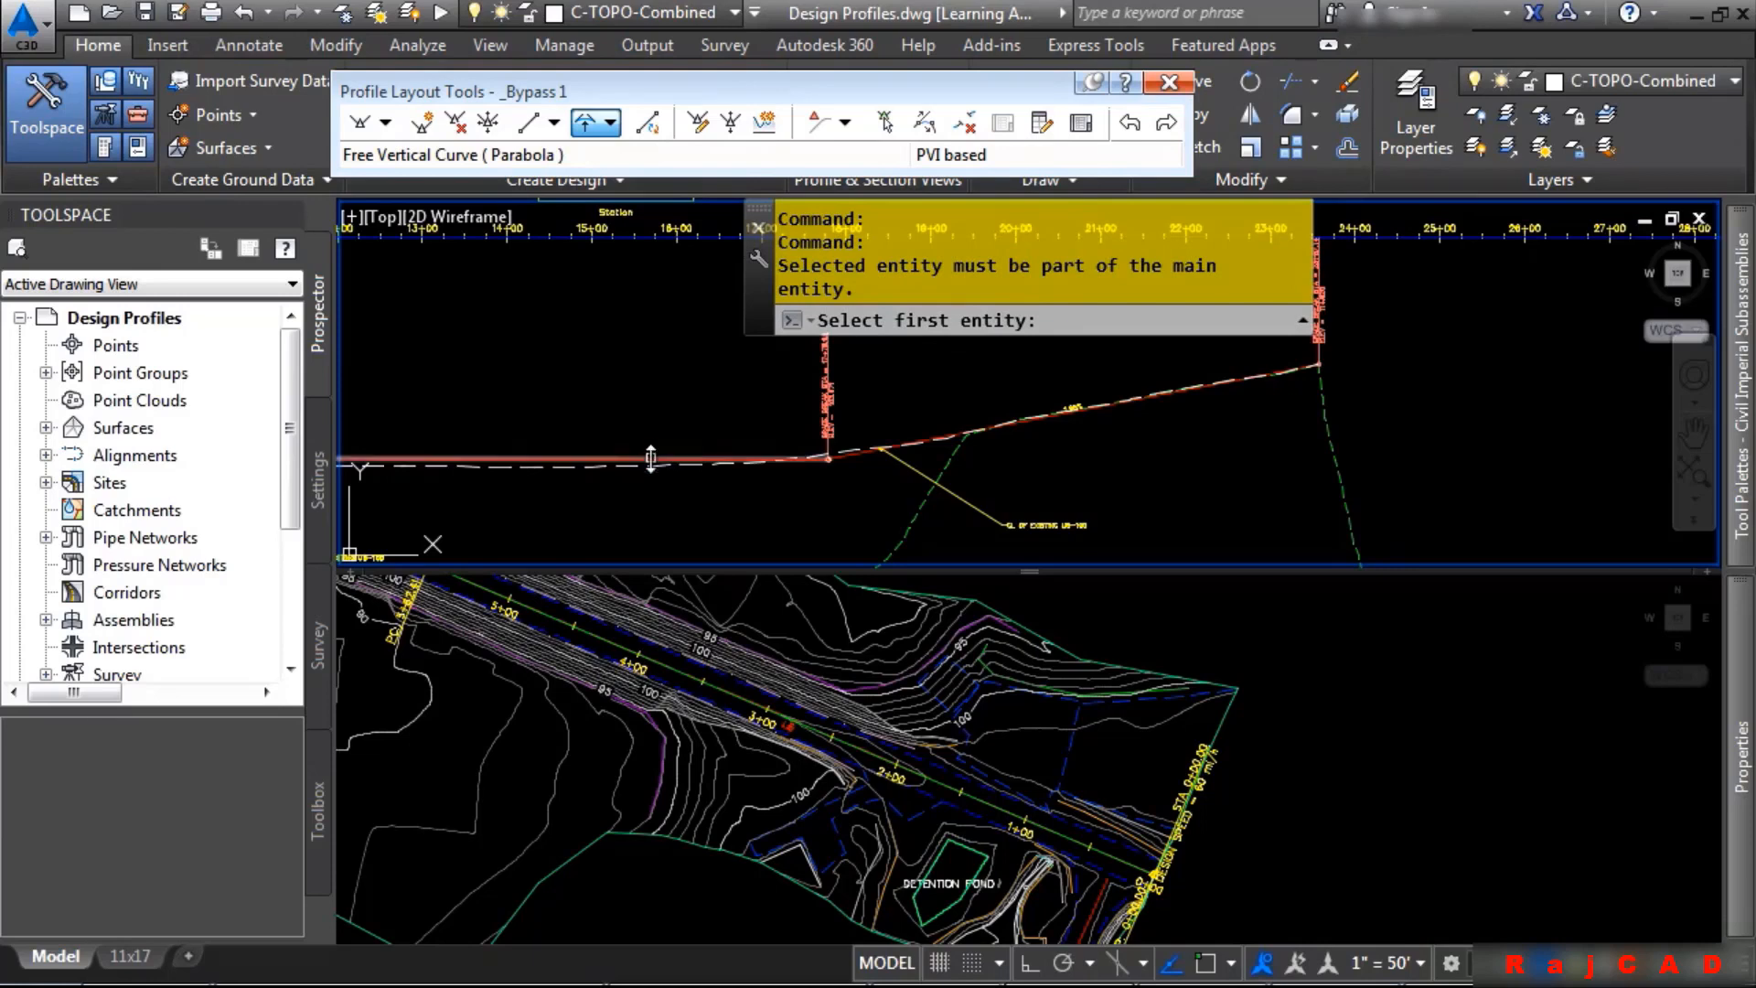
pyautogui.click(873, 457)
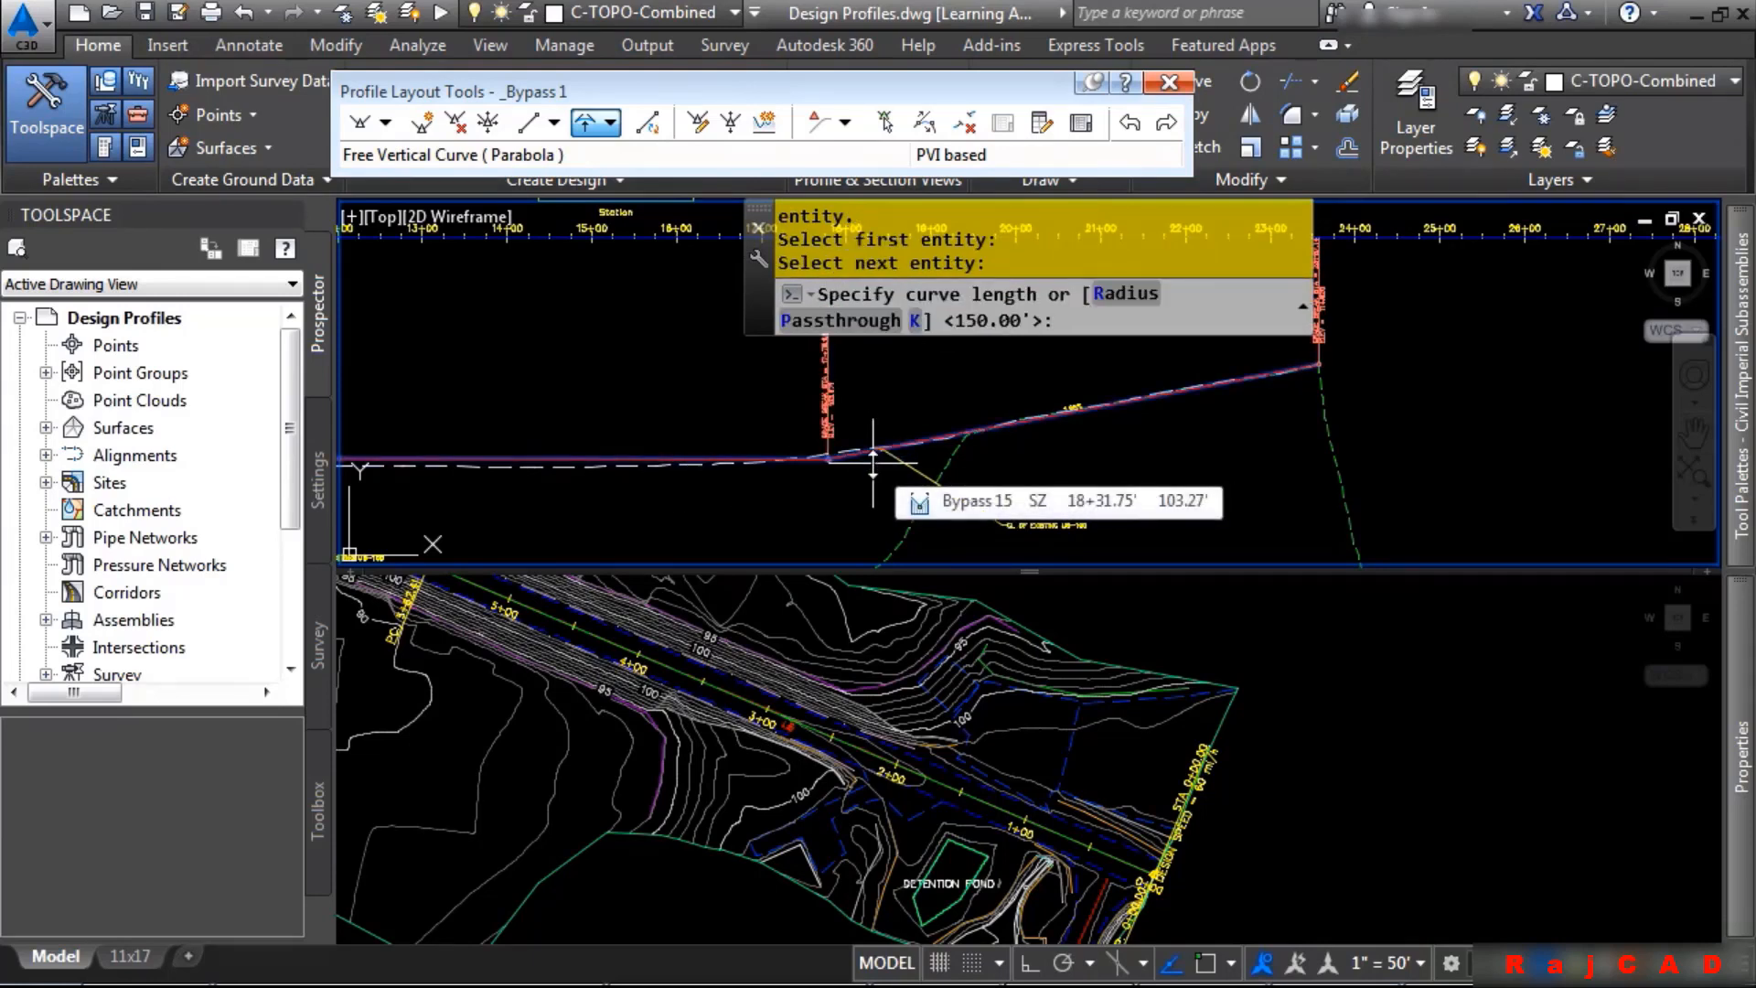
pyautogui.write('500')
pyautogui.press('Return')
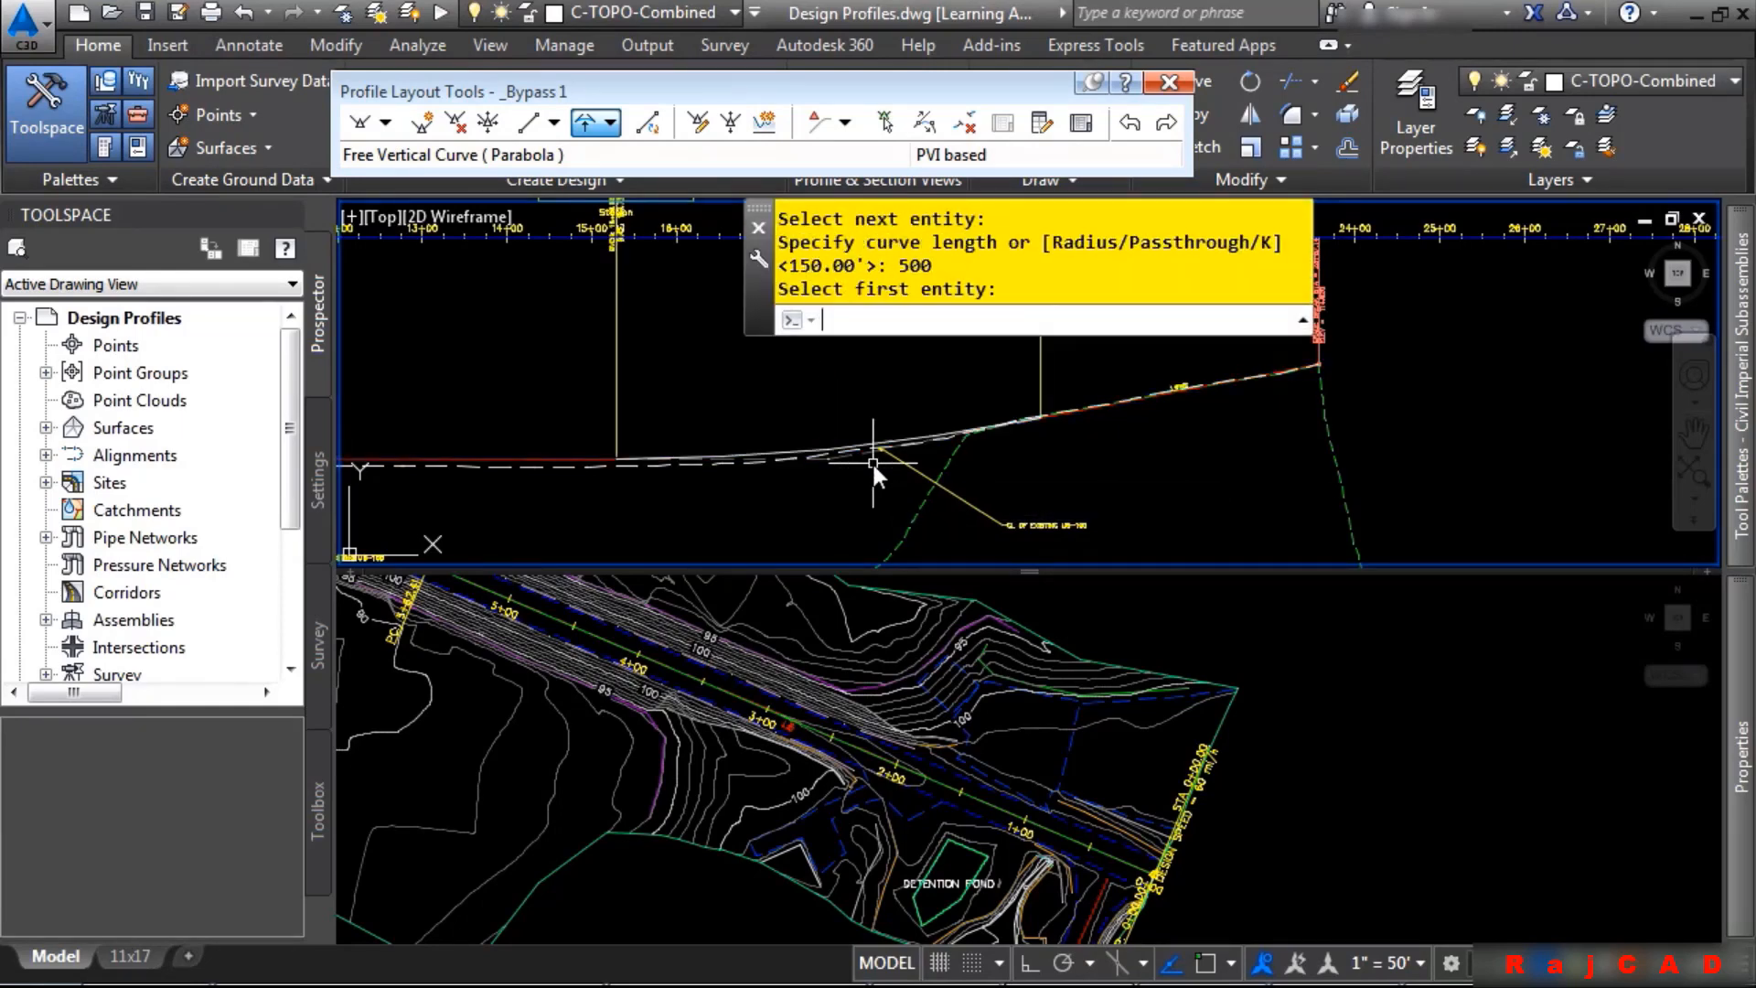
# Maximize the viewport that holds the Bypass 1 profile view
pyautogui.moveTo(874, 356); pyautogui.dragTo(892, 545, button='middle')
pyautogui.scroll(-2, 914, 501)
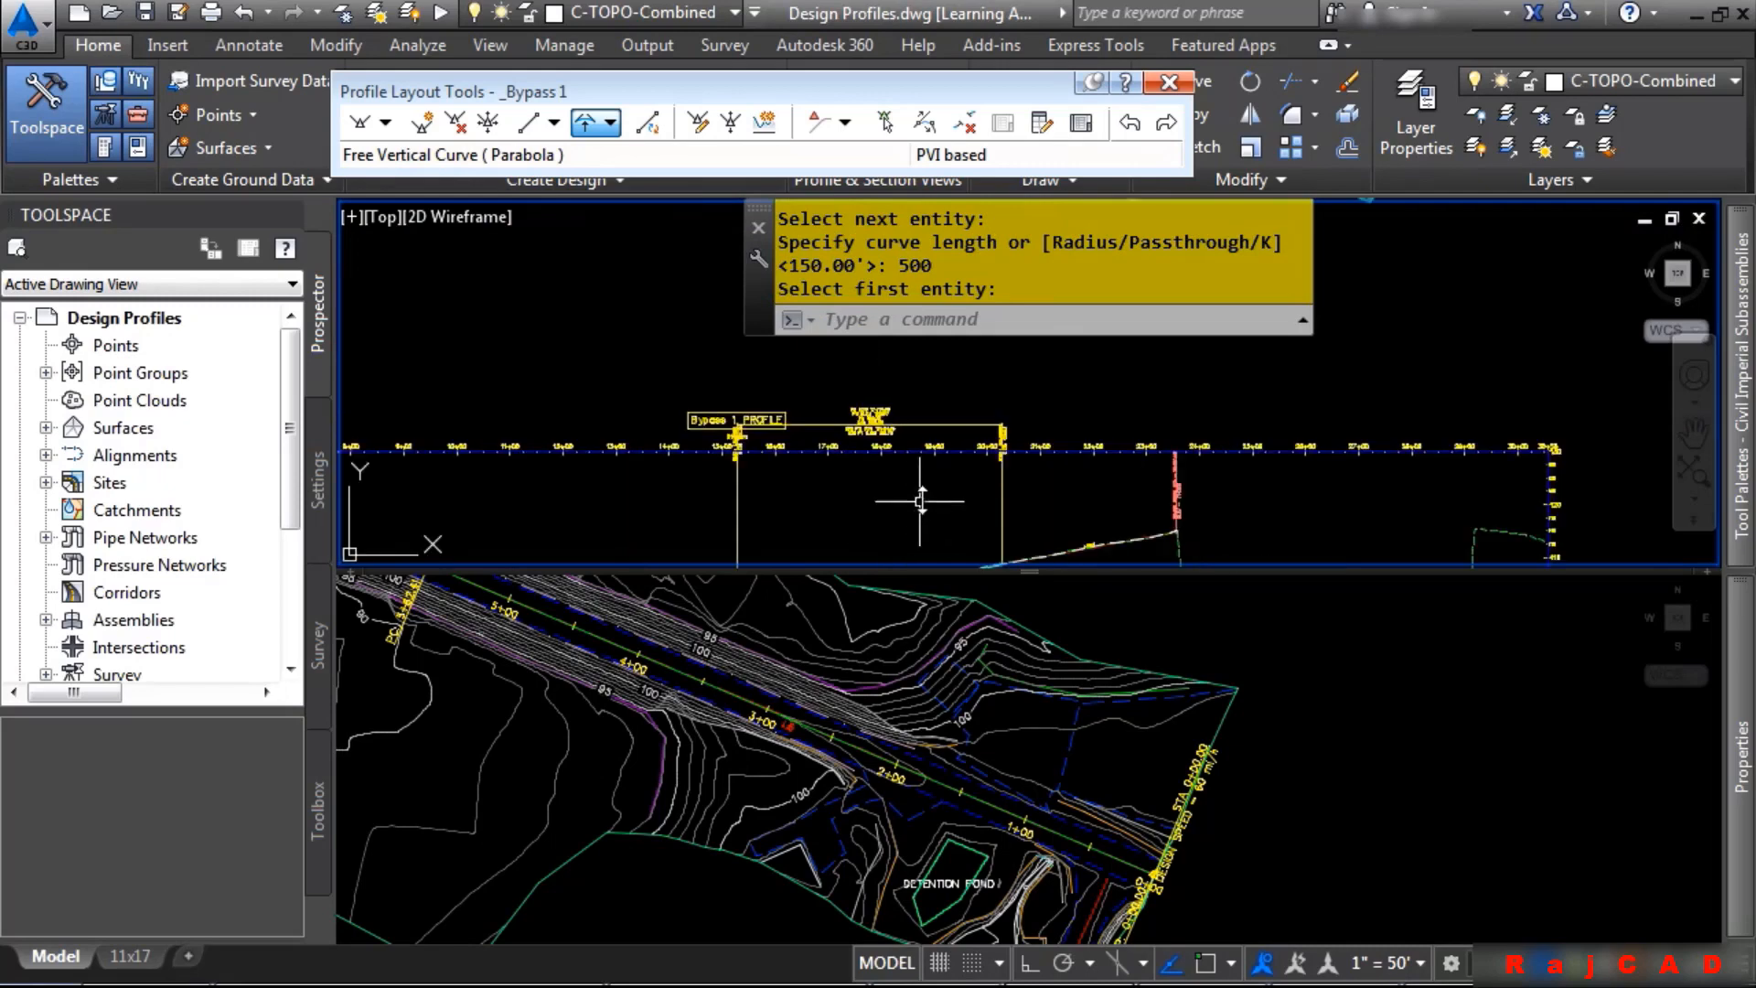
pyautogui.moveTo(1019, 455); pyautogui.dragTo(1099, 377, button='middle')
pyautogui.moveTo(778, 449); pyautogui.dragTo(1086, 401, button='middle')
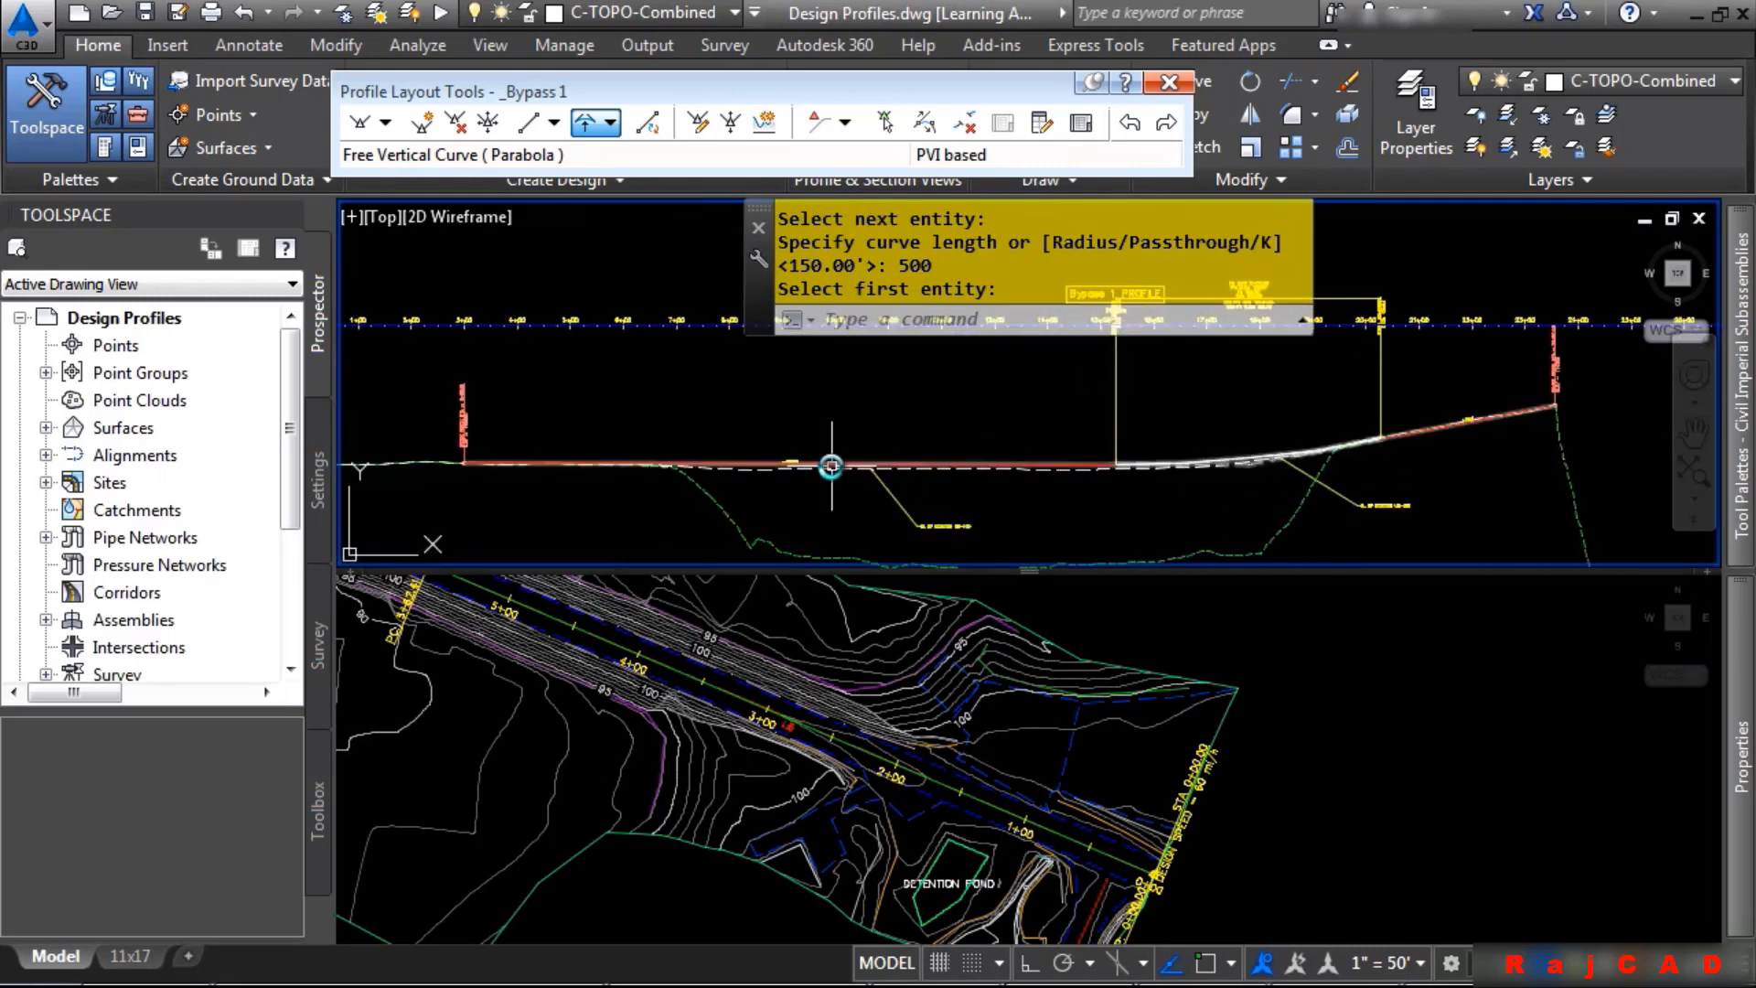
pyautogui.scroll(2, 804, 466)
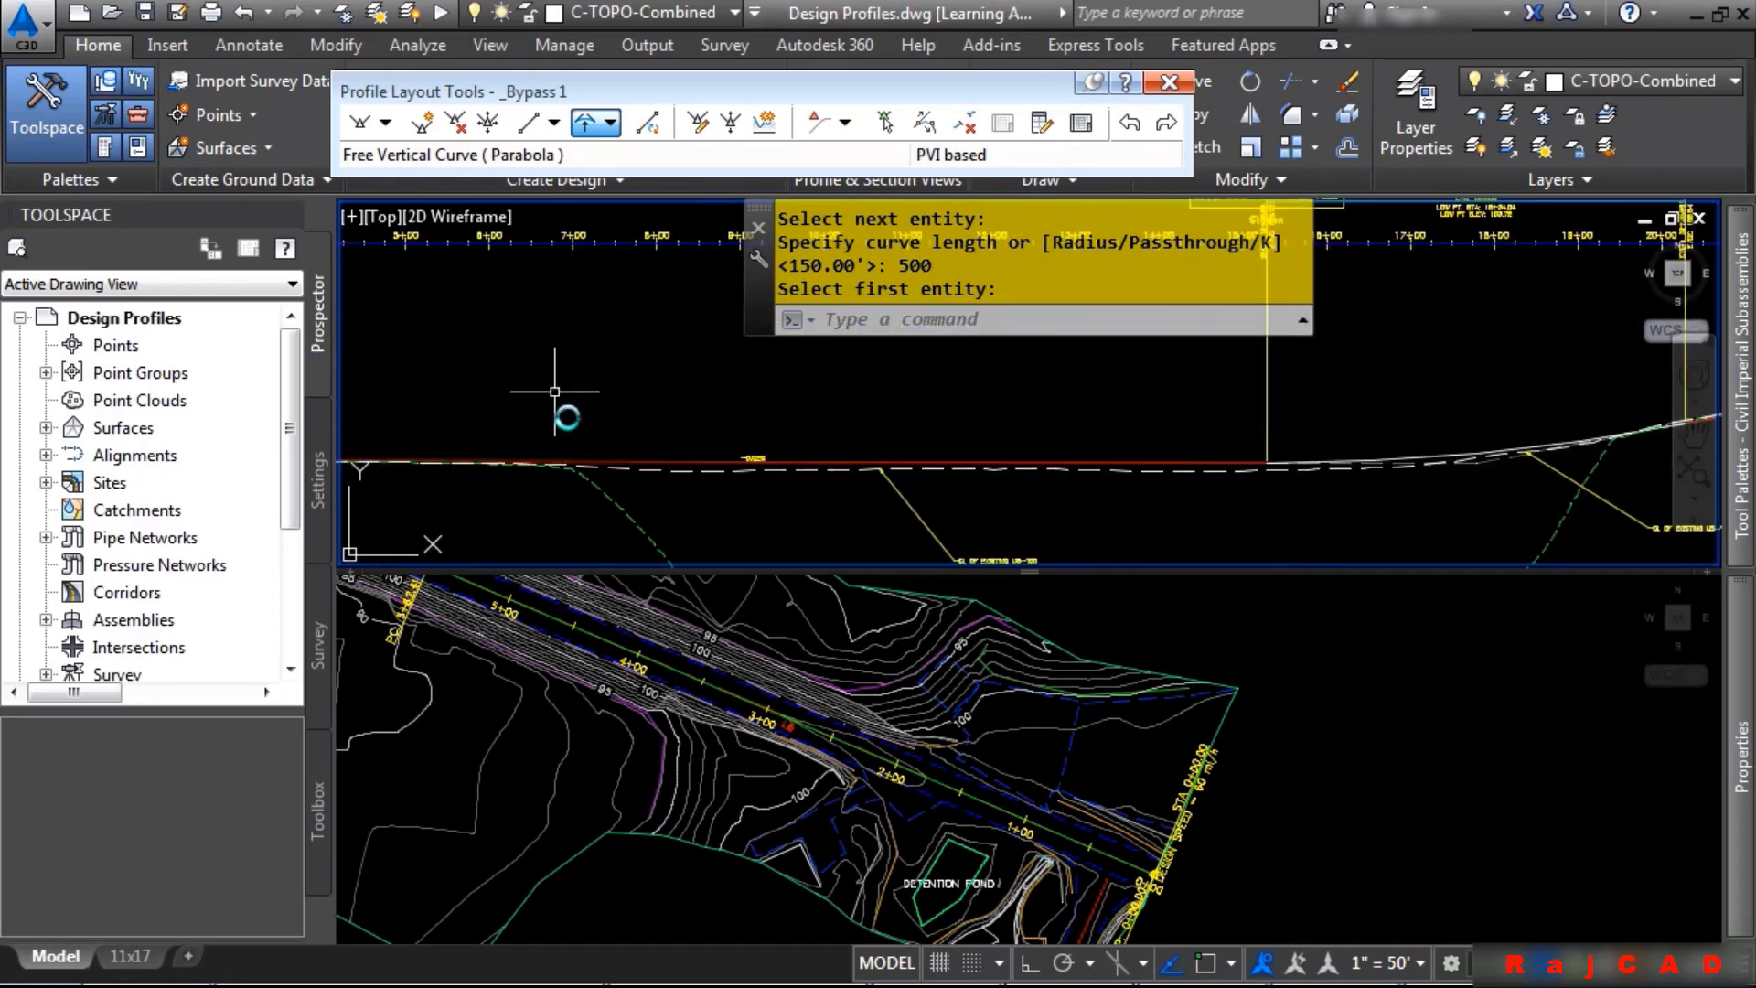
pyautogui.click(352, 216)
pyautogui.click(403, 238)
pyautogui.scroll(-3, 967, 549)
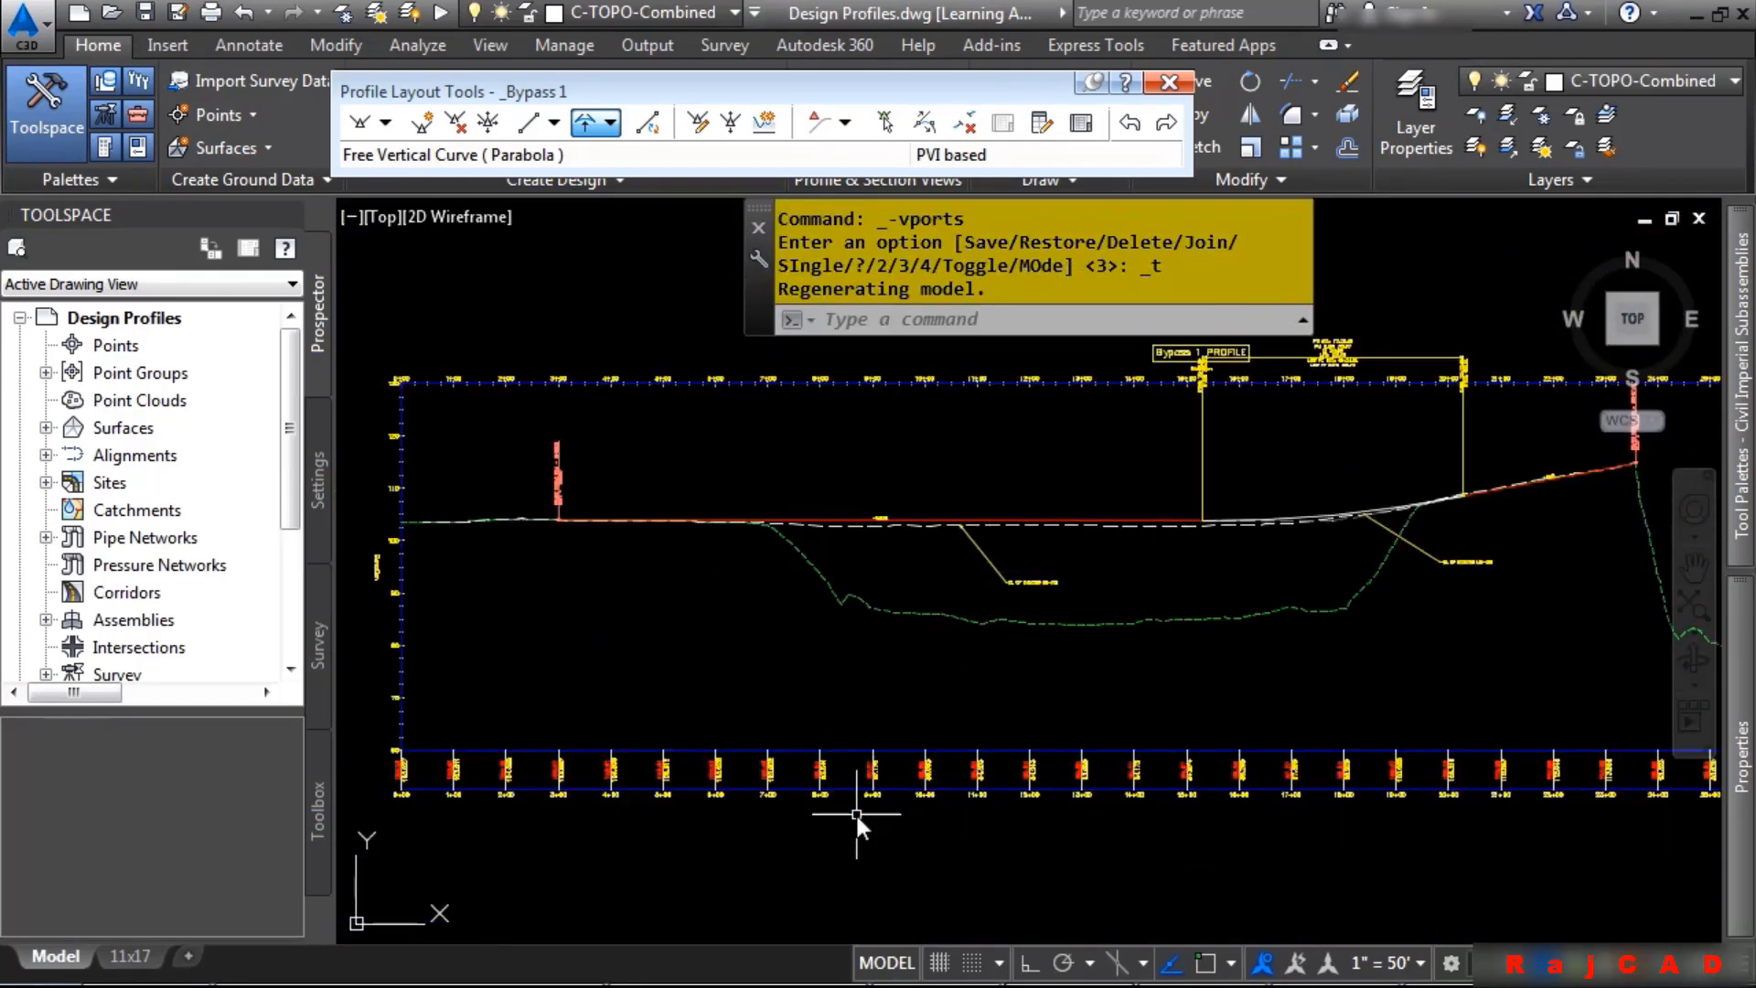
# Examine the elevation labels in the data band below the profile view and end the profile layout session
pyautogui.scroll(1, 794, 801)
pyautogui.scroll(4, 794, 801)
pyautogui.scroll(2, 684, 730)
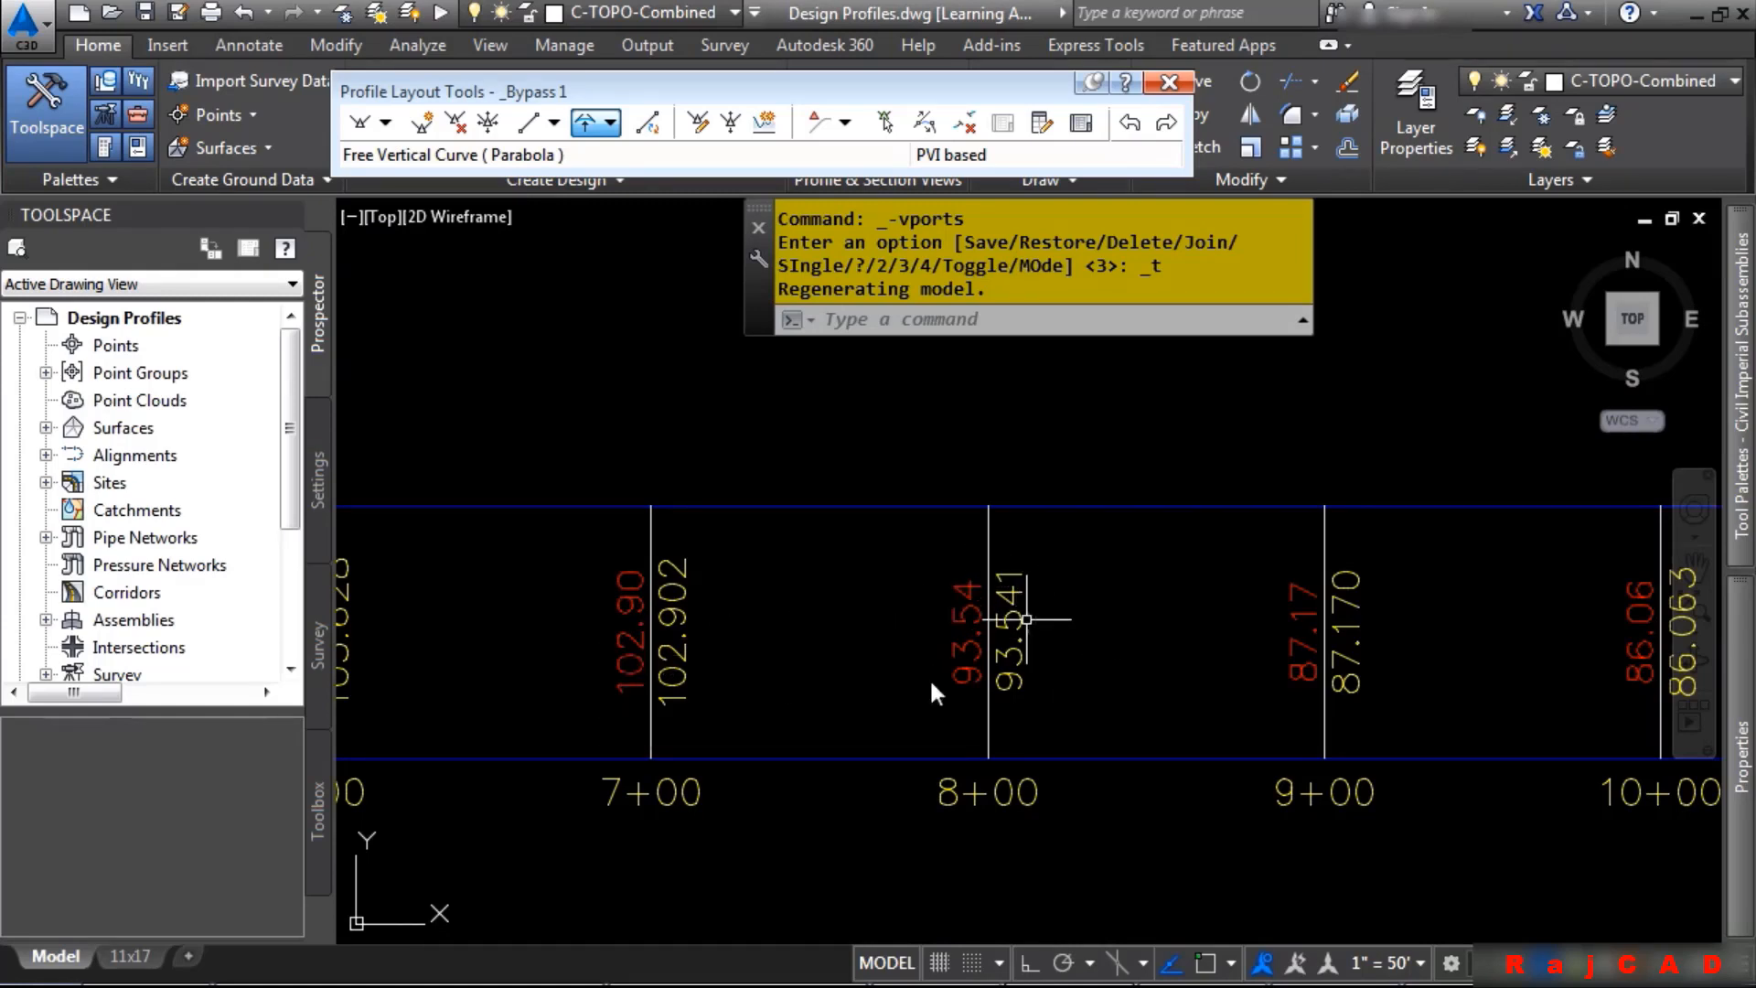
pyautogui.scroll(-8, 1055, 675)
pyautogui.press('Escape')
pyautogui.press('Escape')
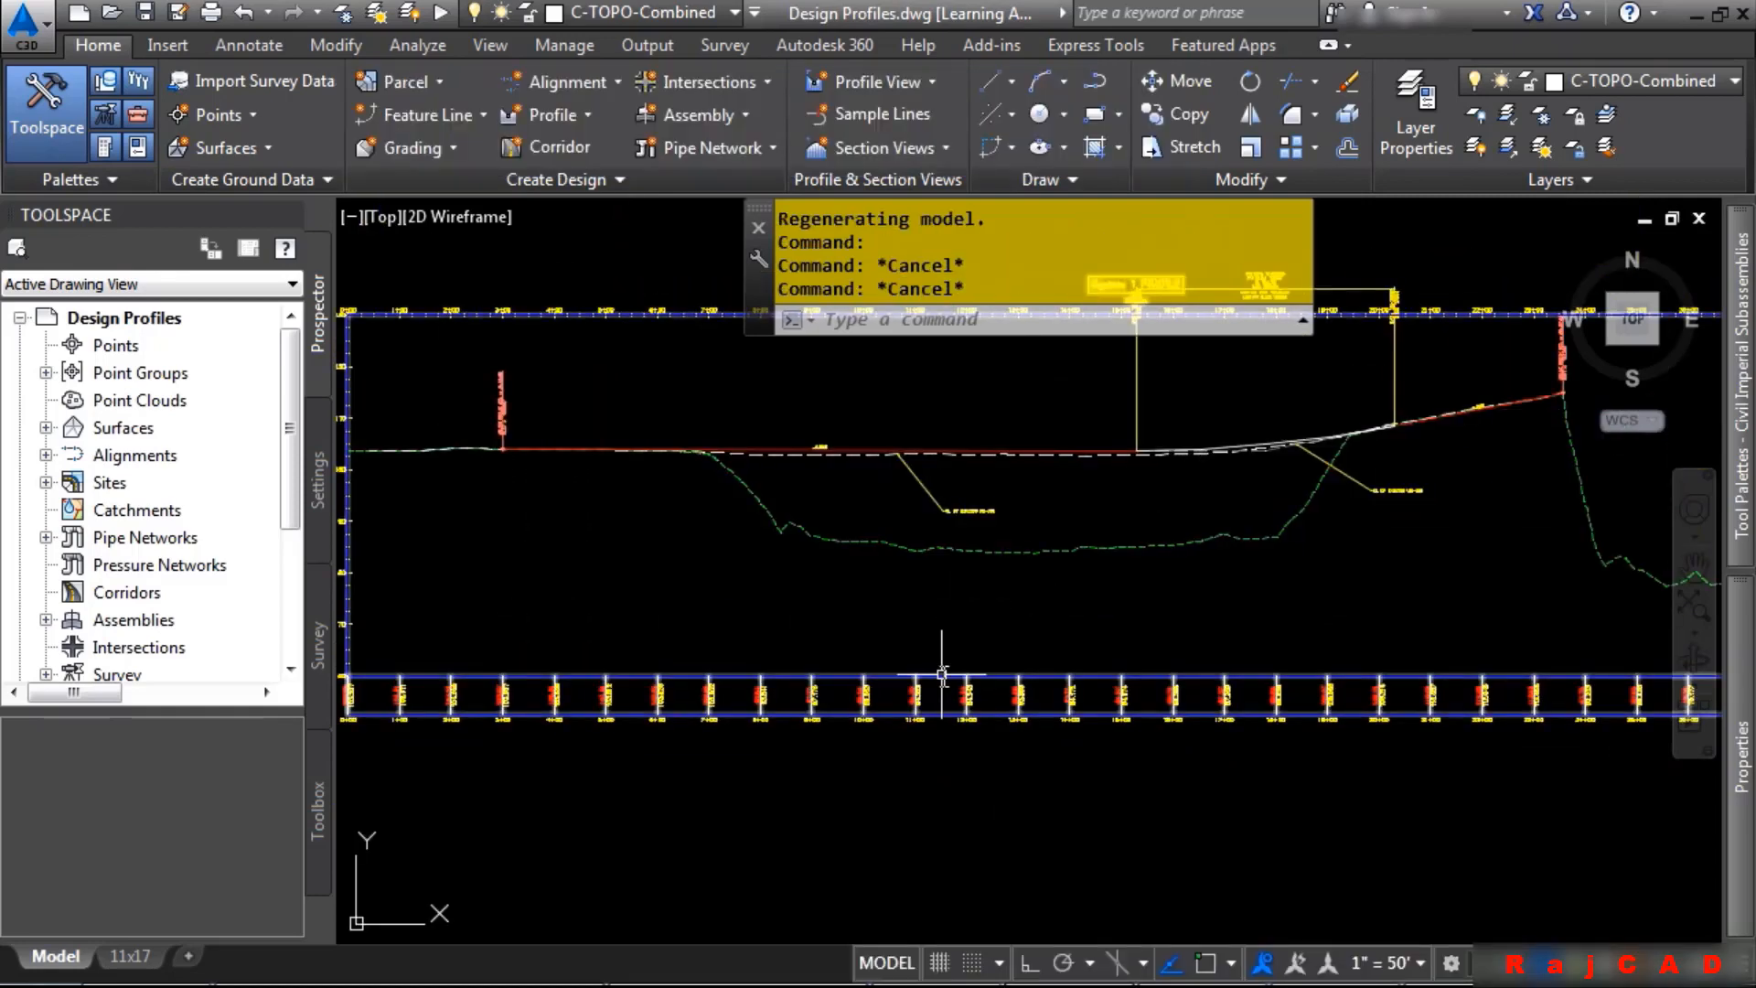
# In the profile view's properties, set Profile2 of the bottom Profile Data band to _Bypass 1 and accept
pyautogui.click(1028, 590)
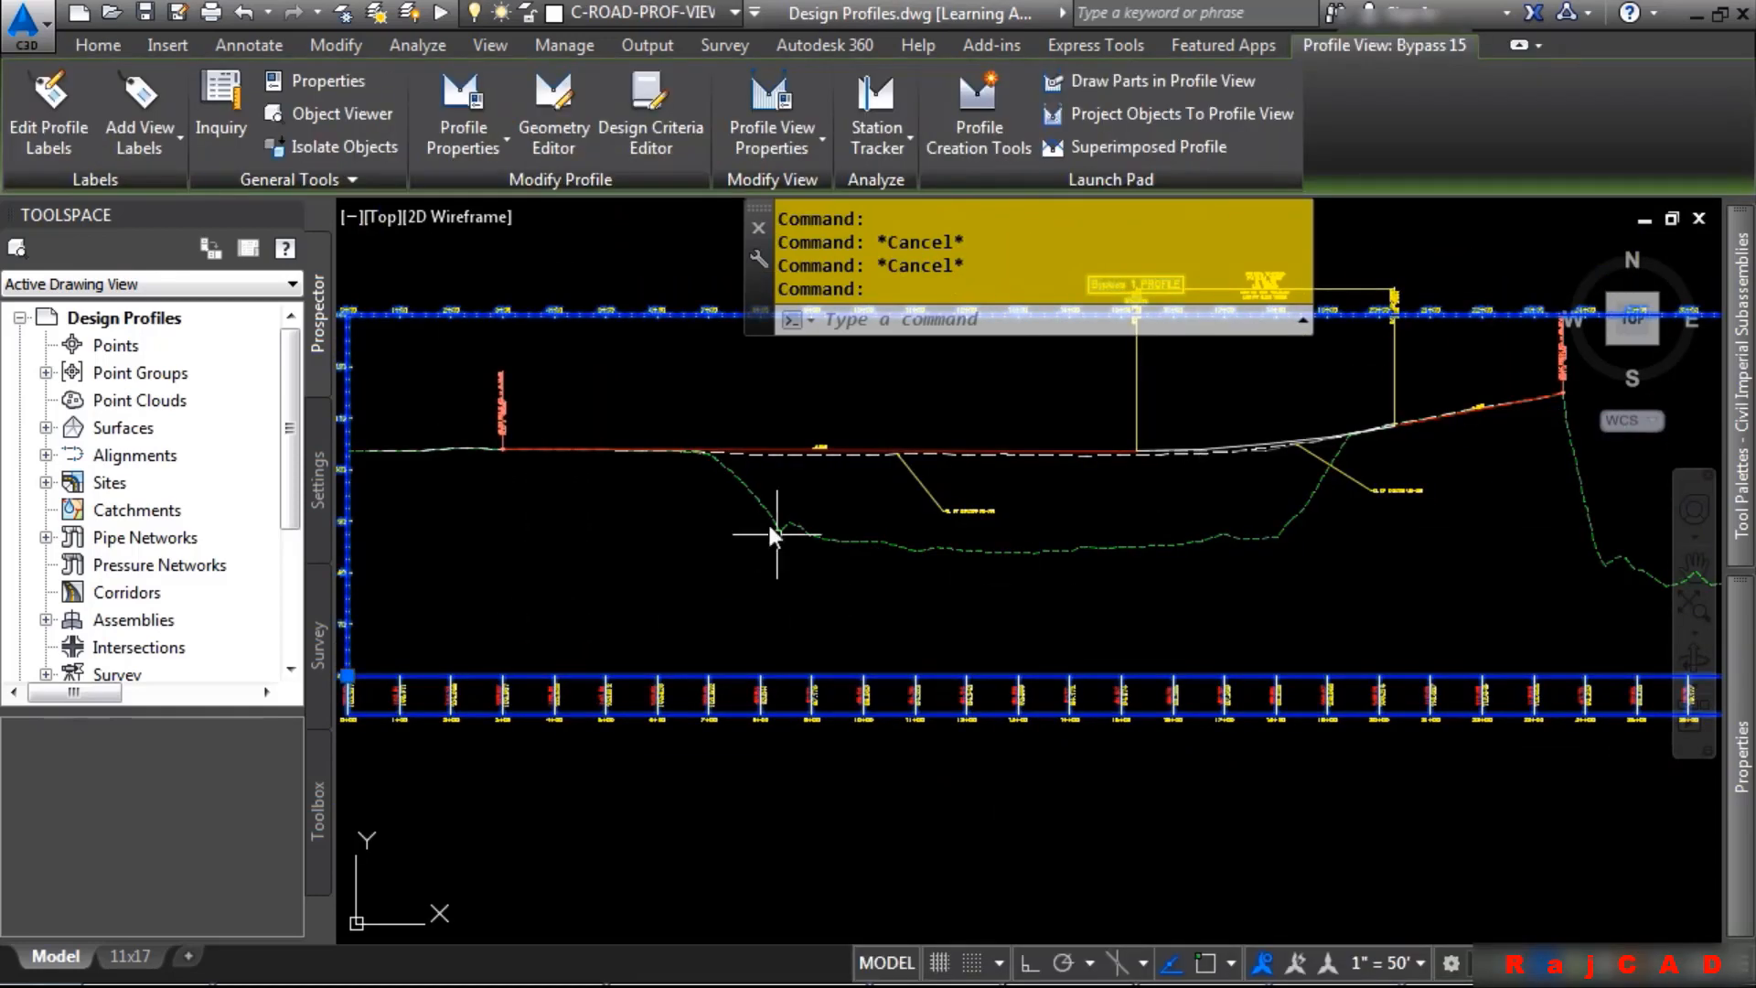
pyautogui.click(806, 90)
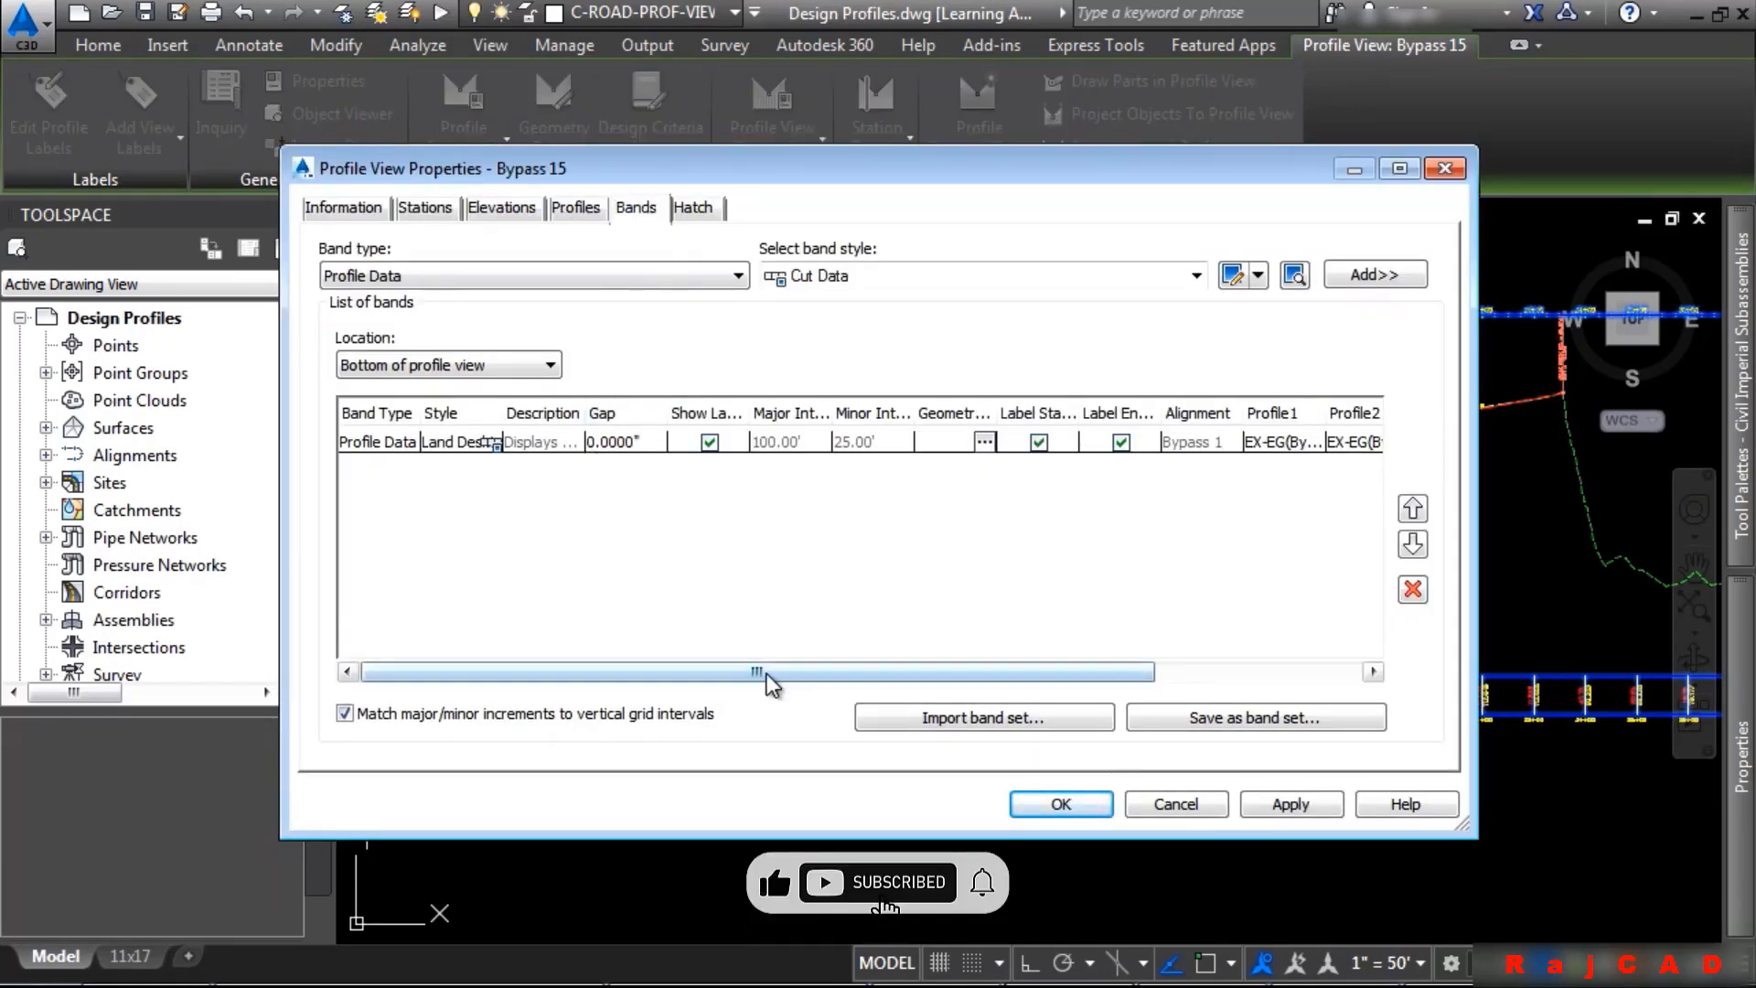
pyautogui.moveTo(768, 674); pyautogui.dragTo(1014, 674)
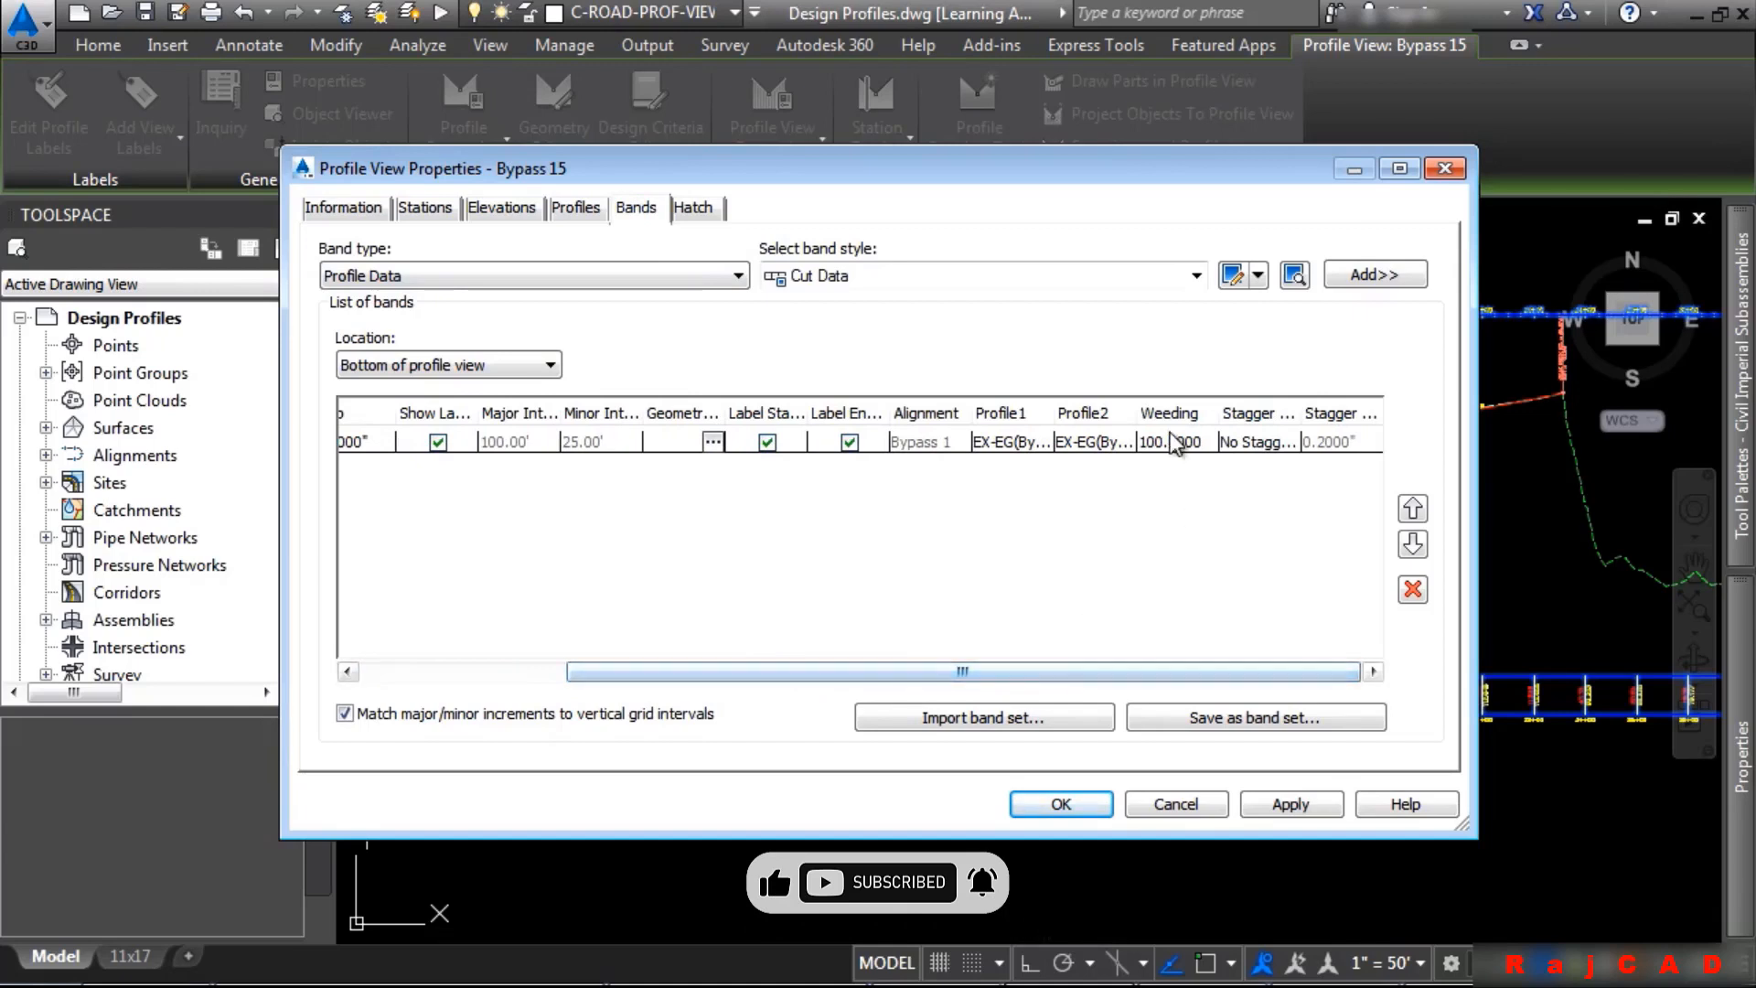
pyautogui.click(1110, 443)
pyautogui.click(1110, 442)
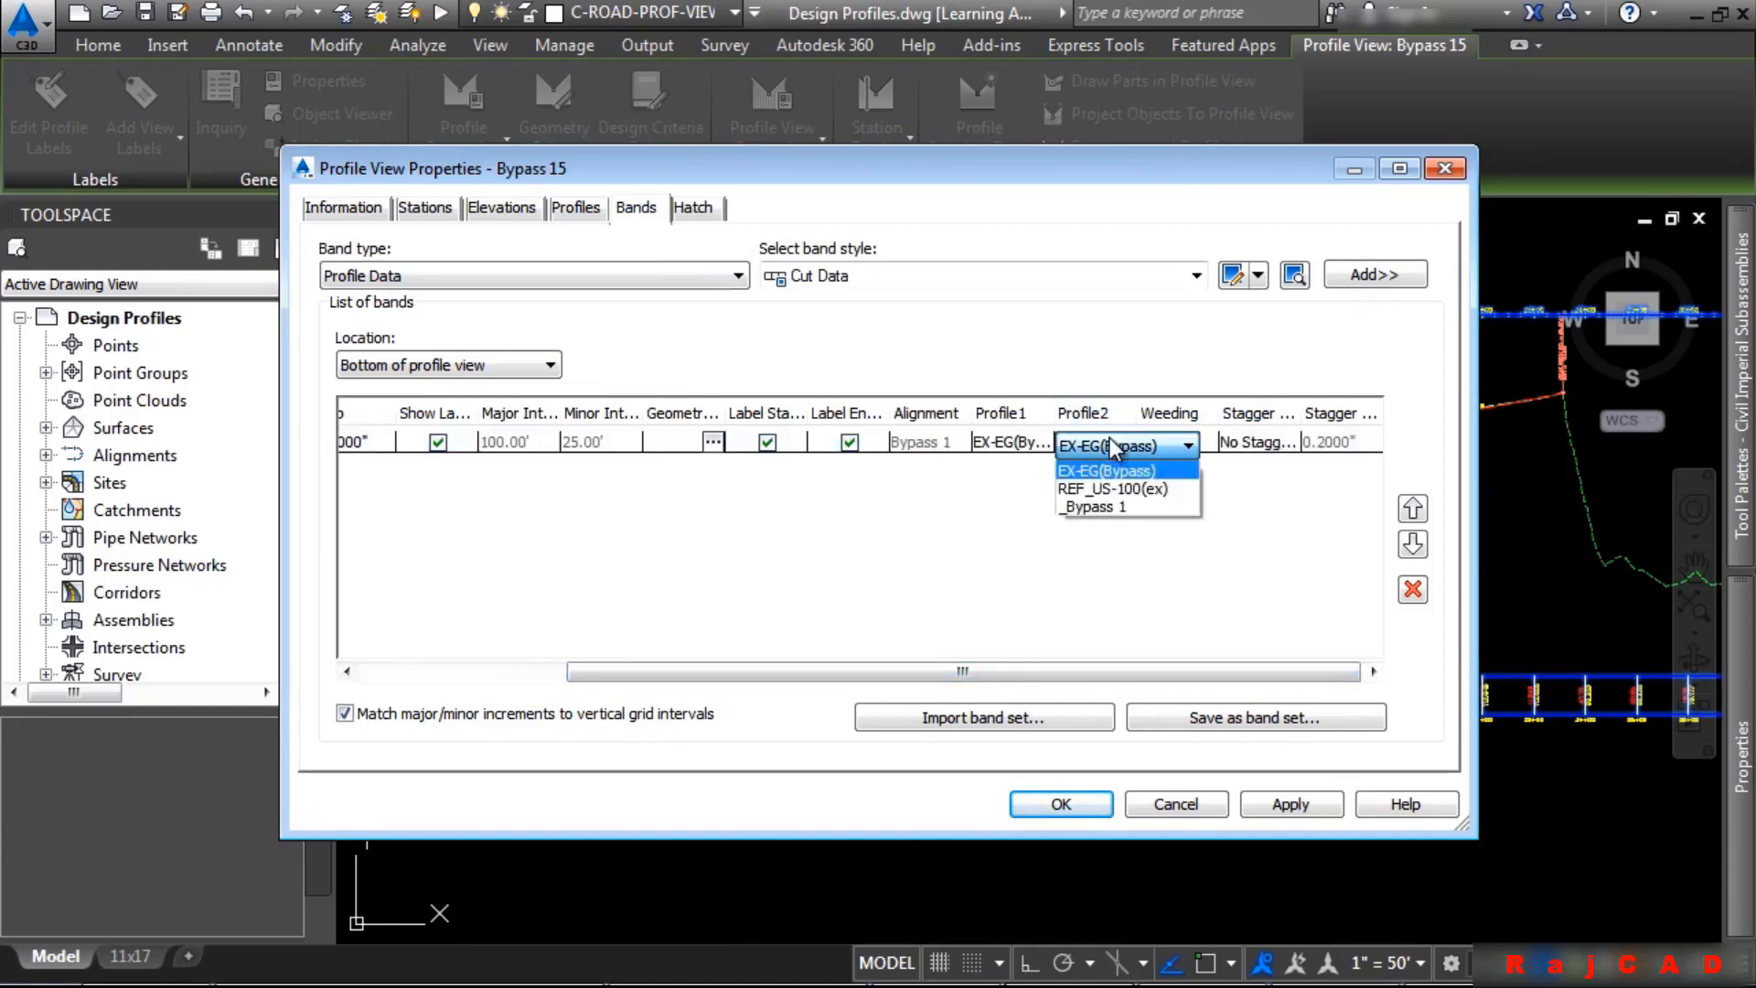
pyautogui.click(1110, 499)
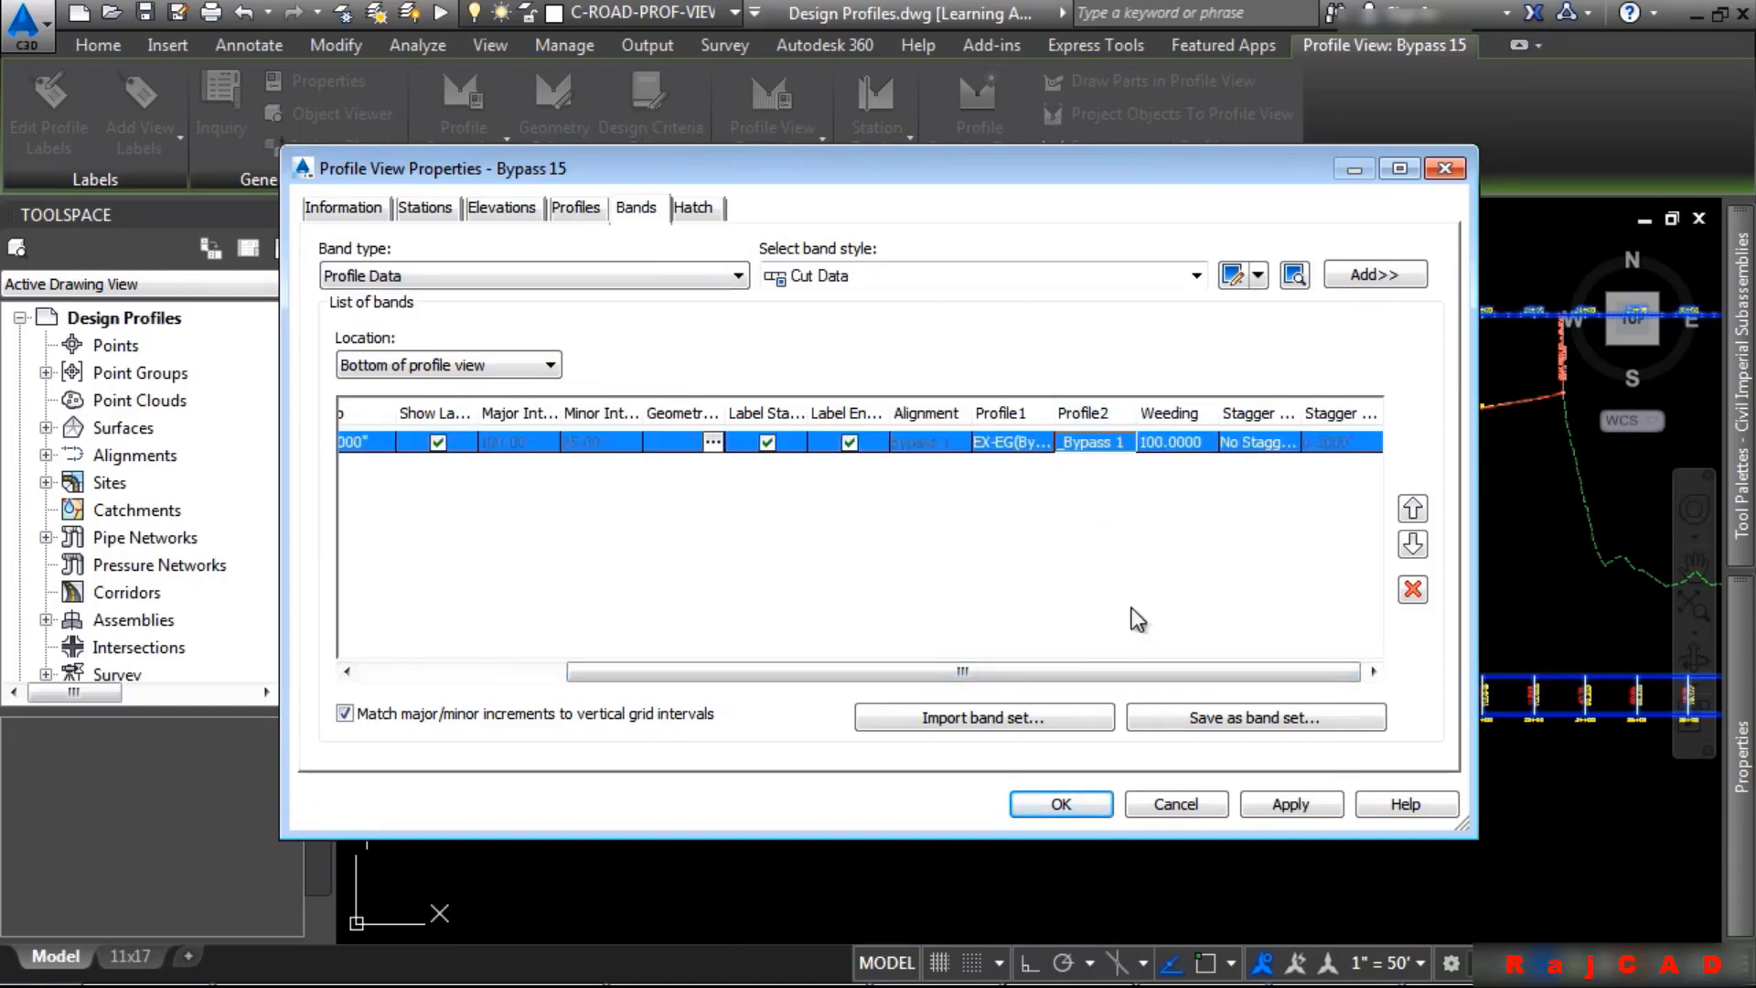
pyautogui.click(1067, 803)
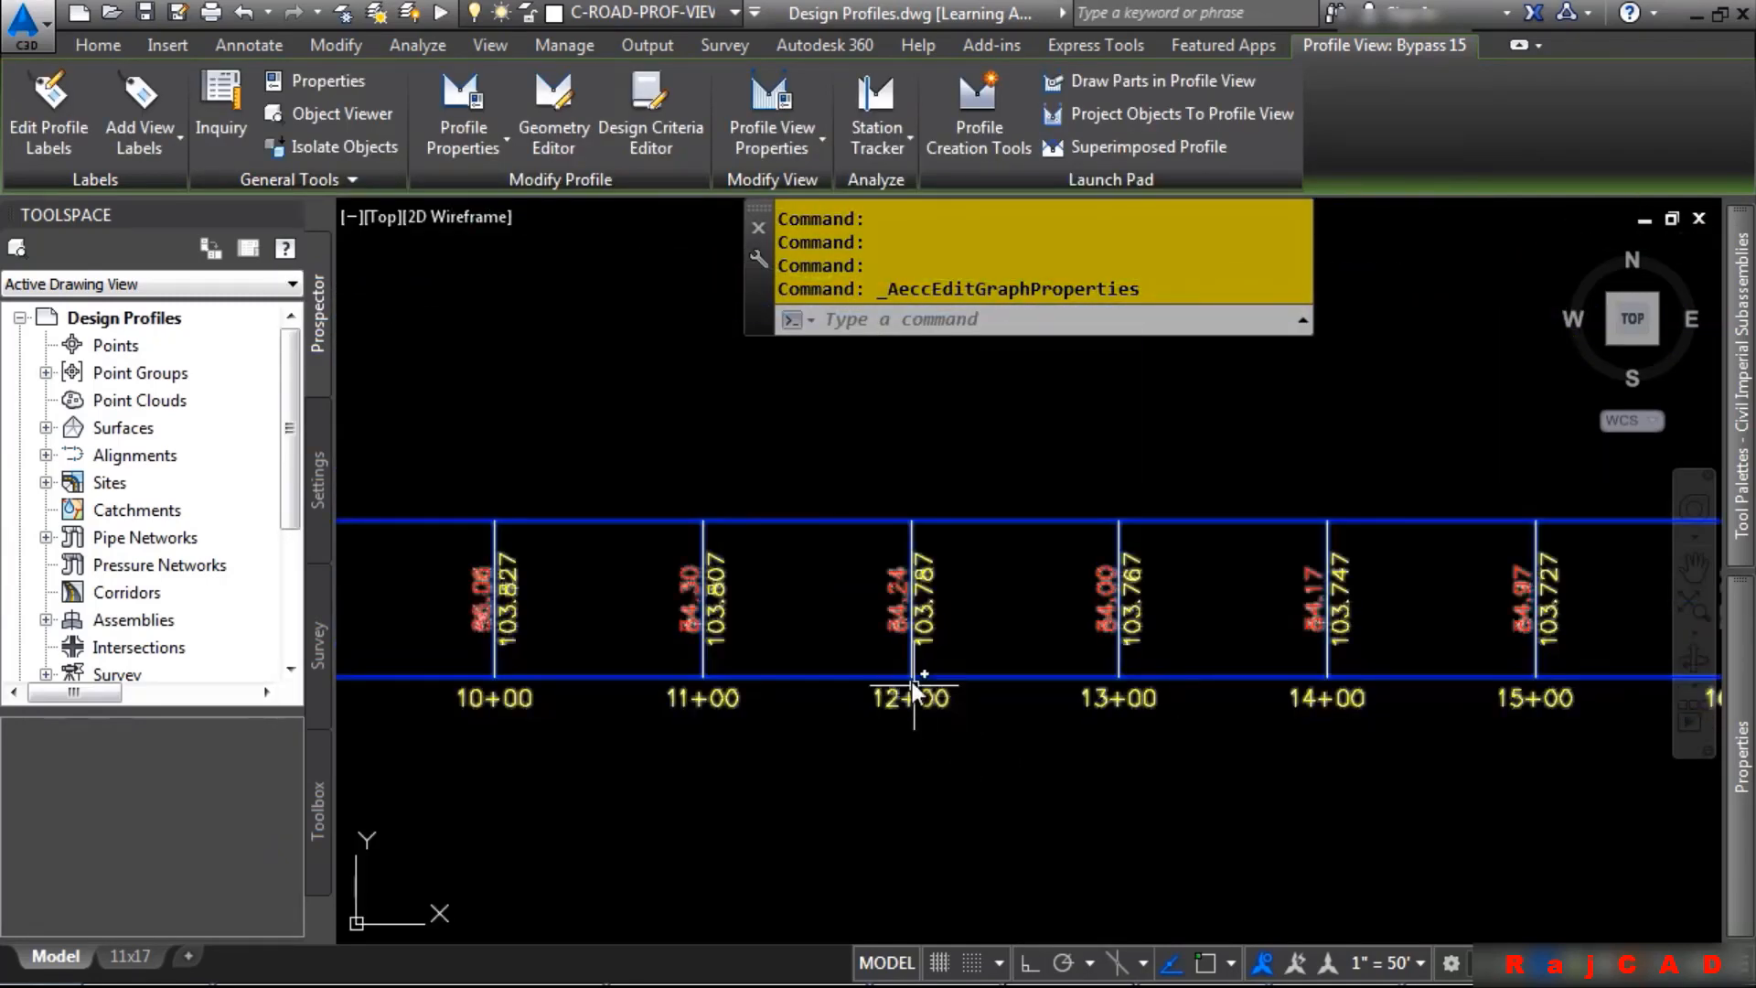
pyautogui.scroll(6, 913, 682)
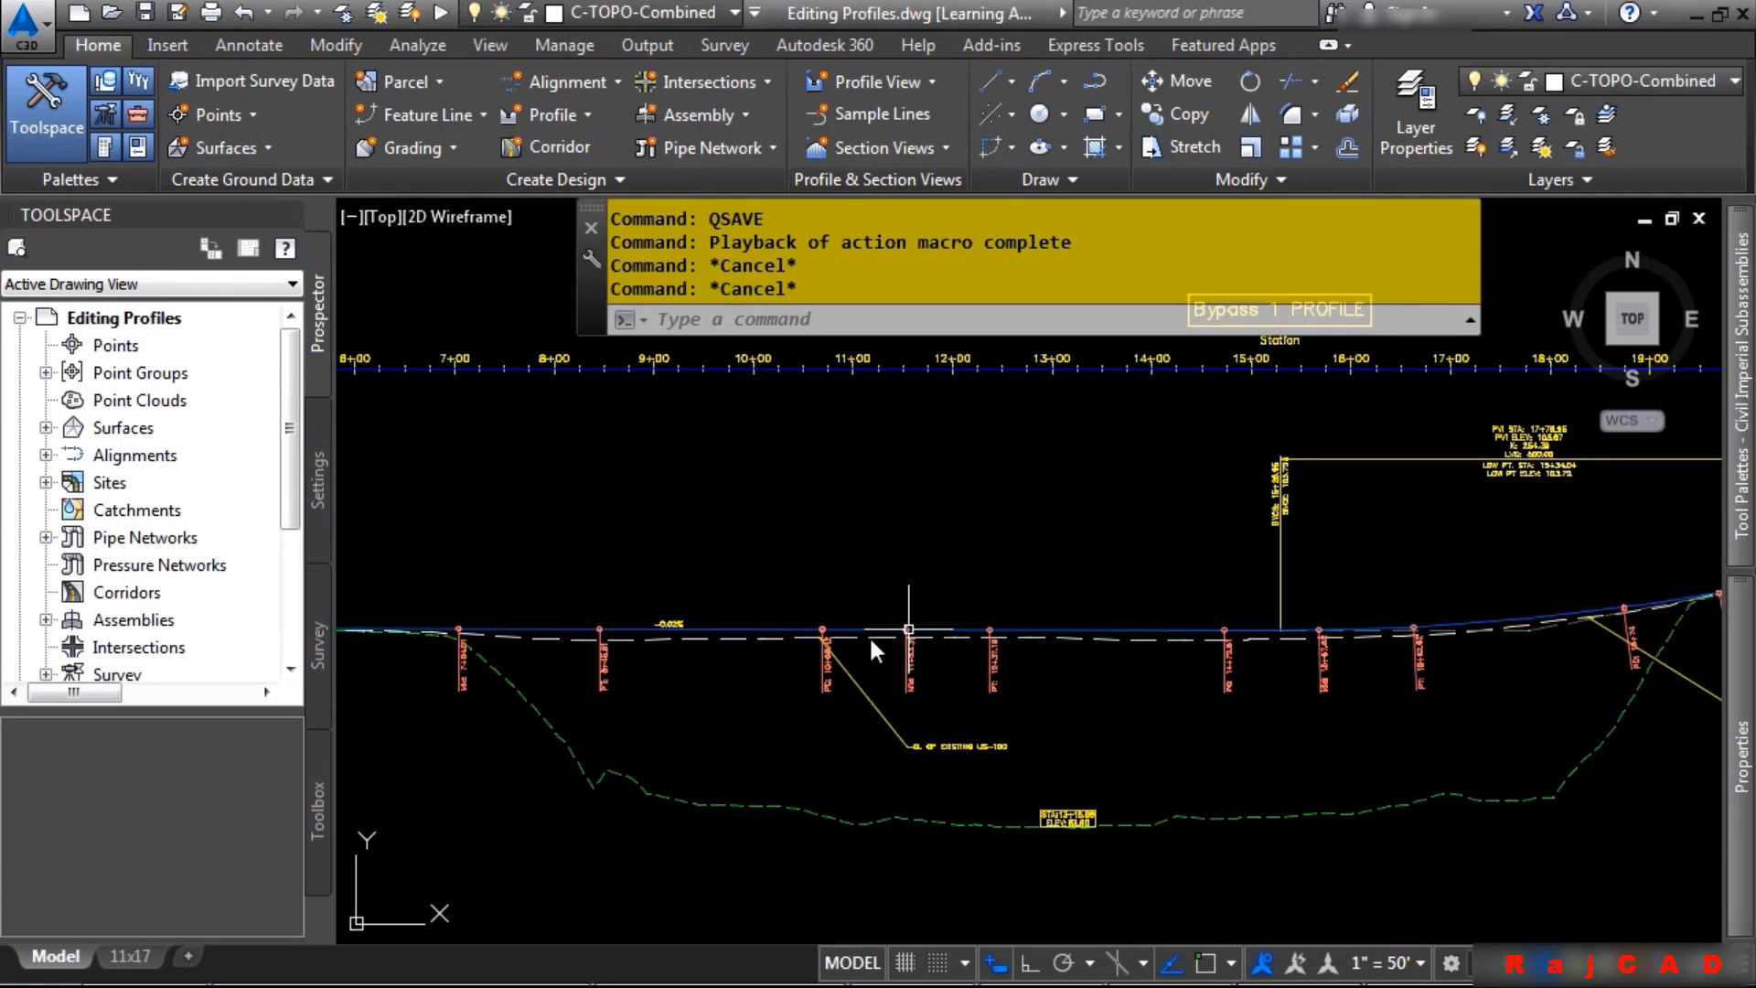
# Open the profile layout tools for editing the geometry of the _Vert1 profile
pyautogui.click(752, 631)
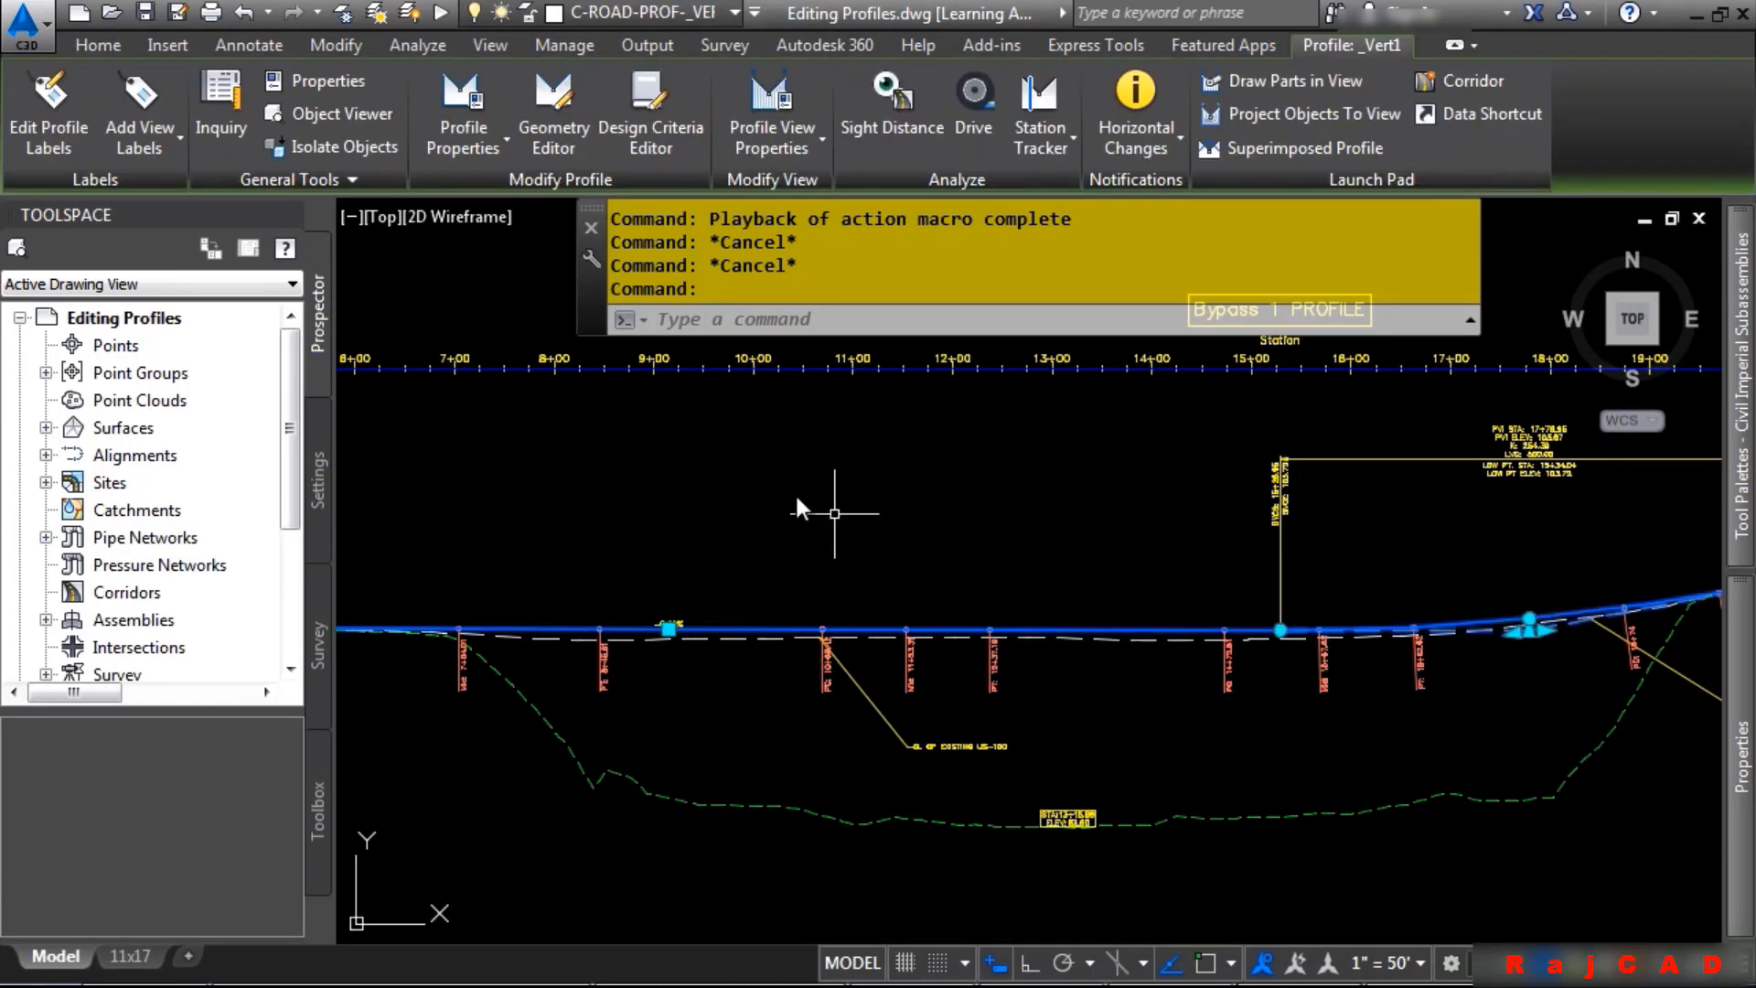
pyautogui.click(552, 100)
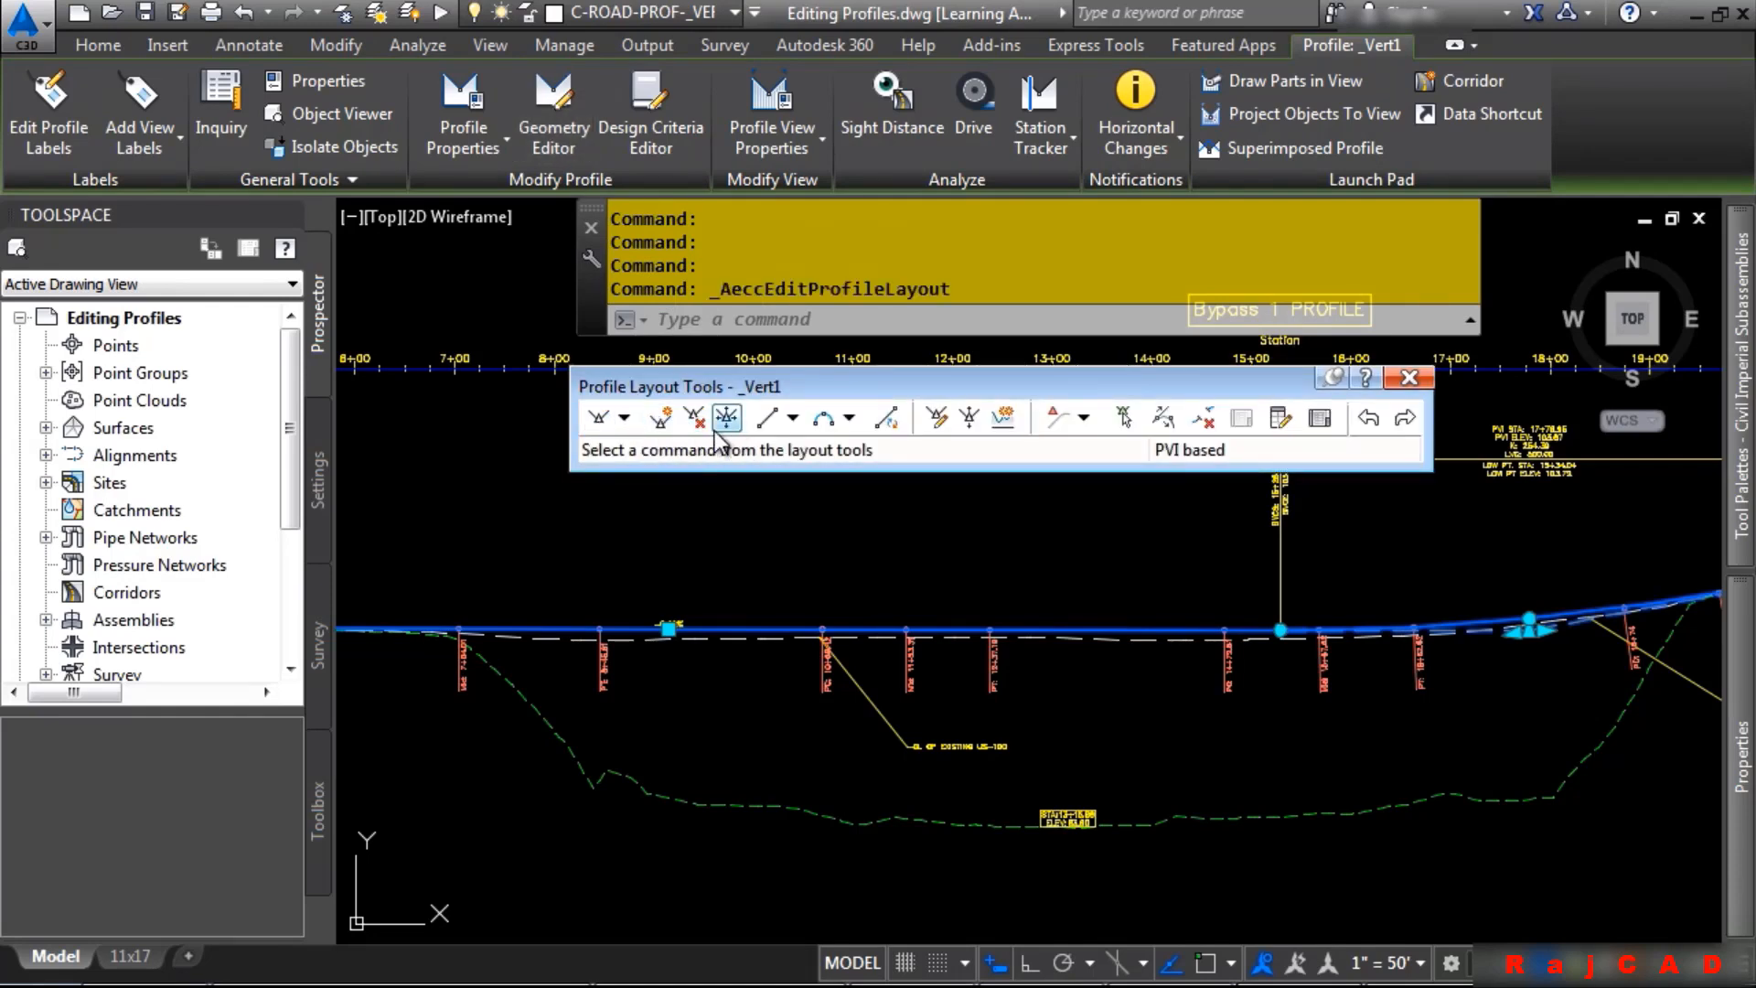
# Insert a PVI below the first tangent at about station 9+14, elevation 98.07', and delete that PVI again
pyautogui.click(662, 421)
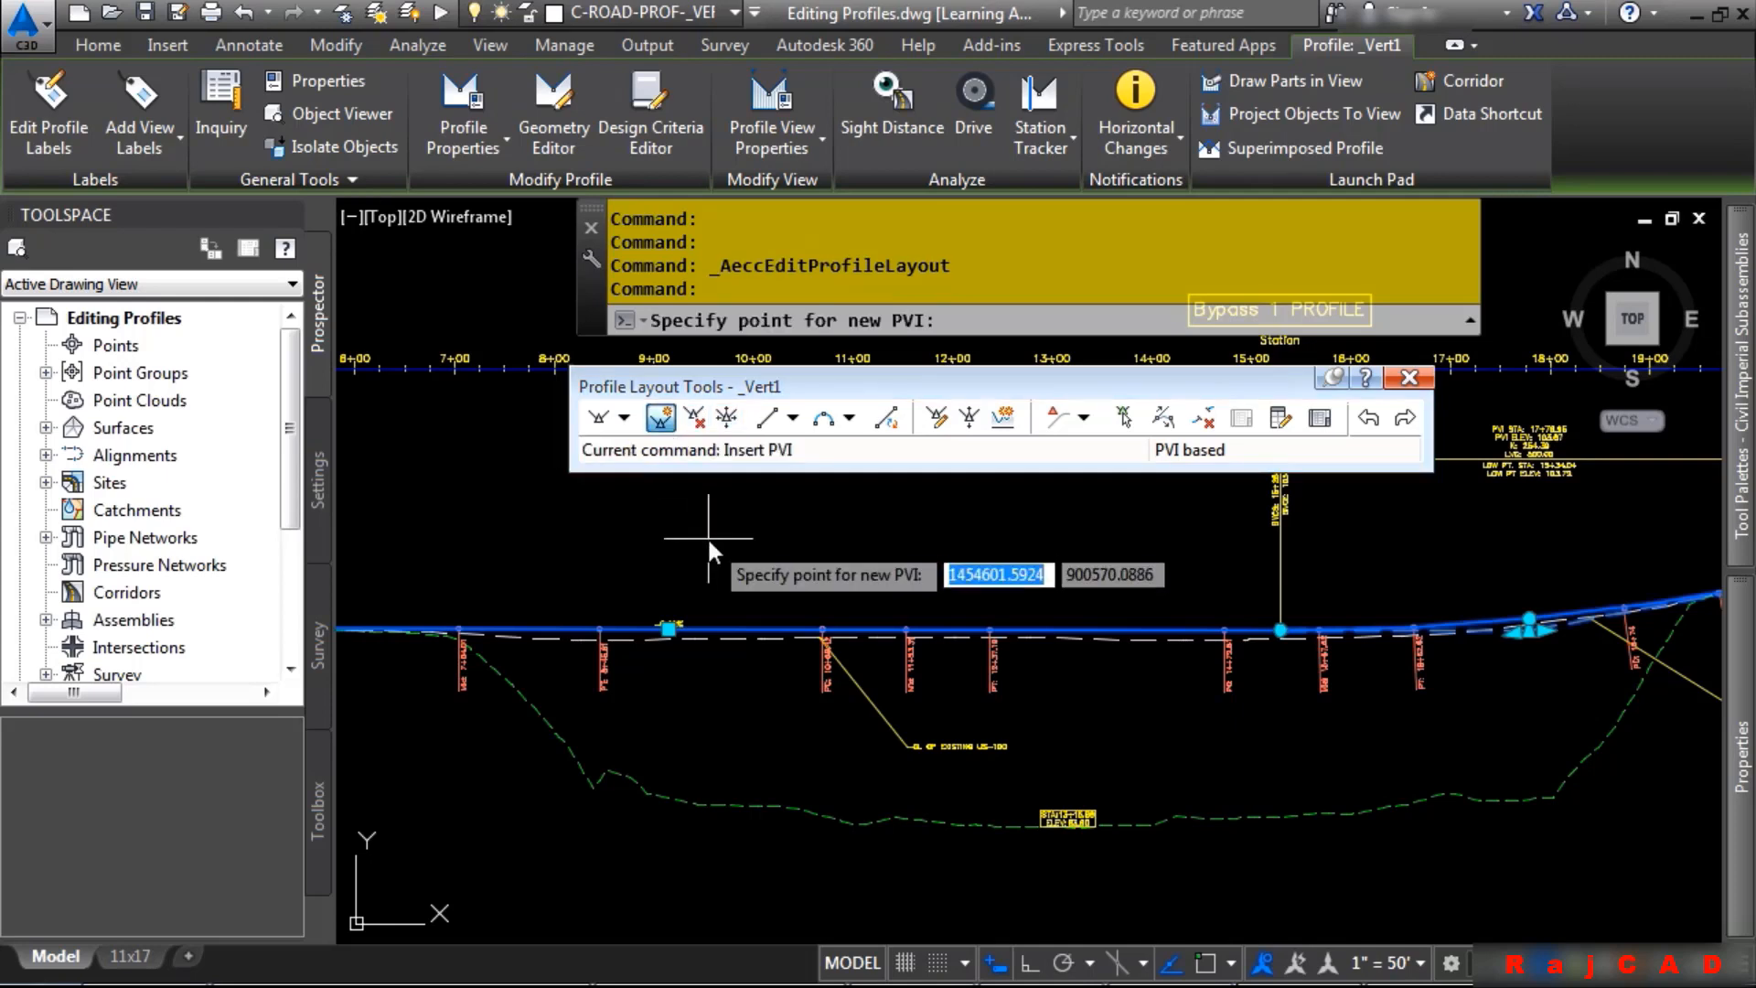
pyautogui.click(667, 686)
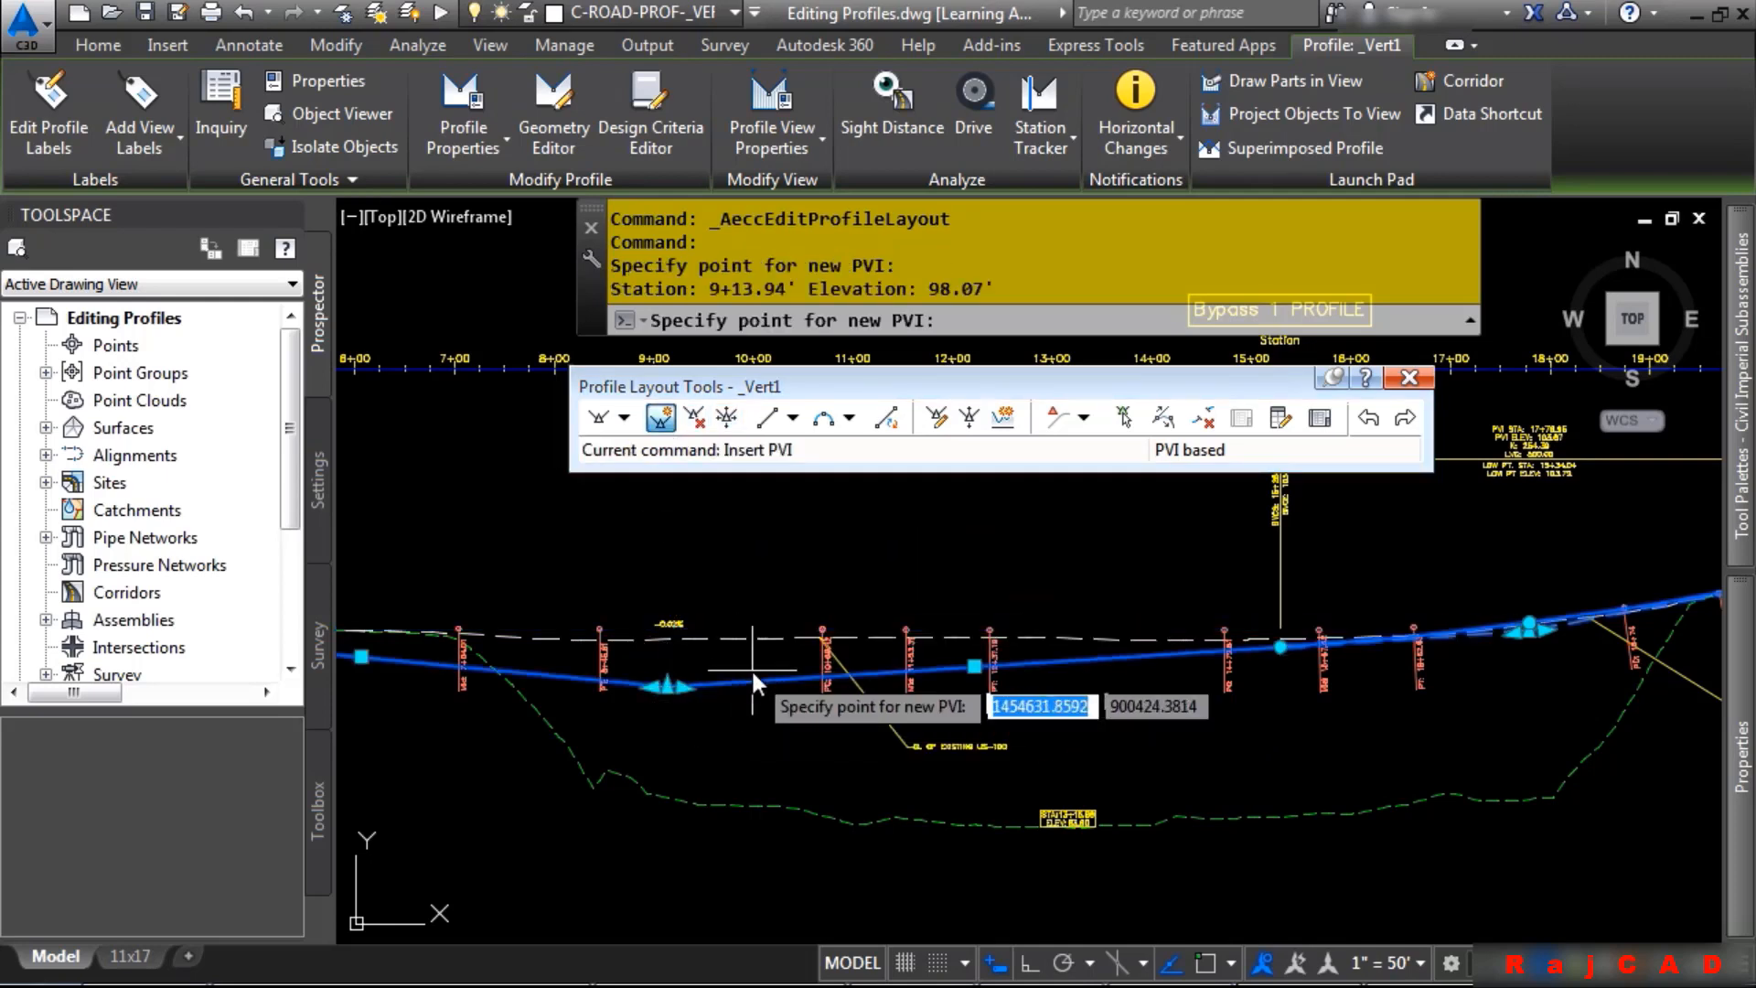
pyautogui.click(695, 418)
pyautogui.click(679, 706)
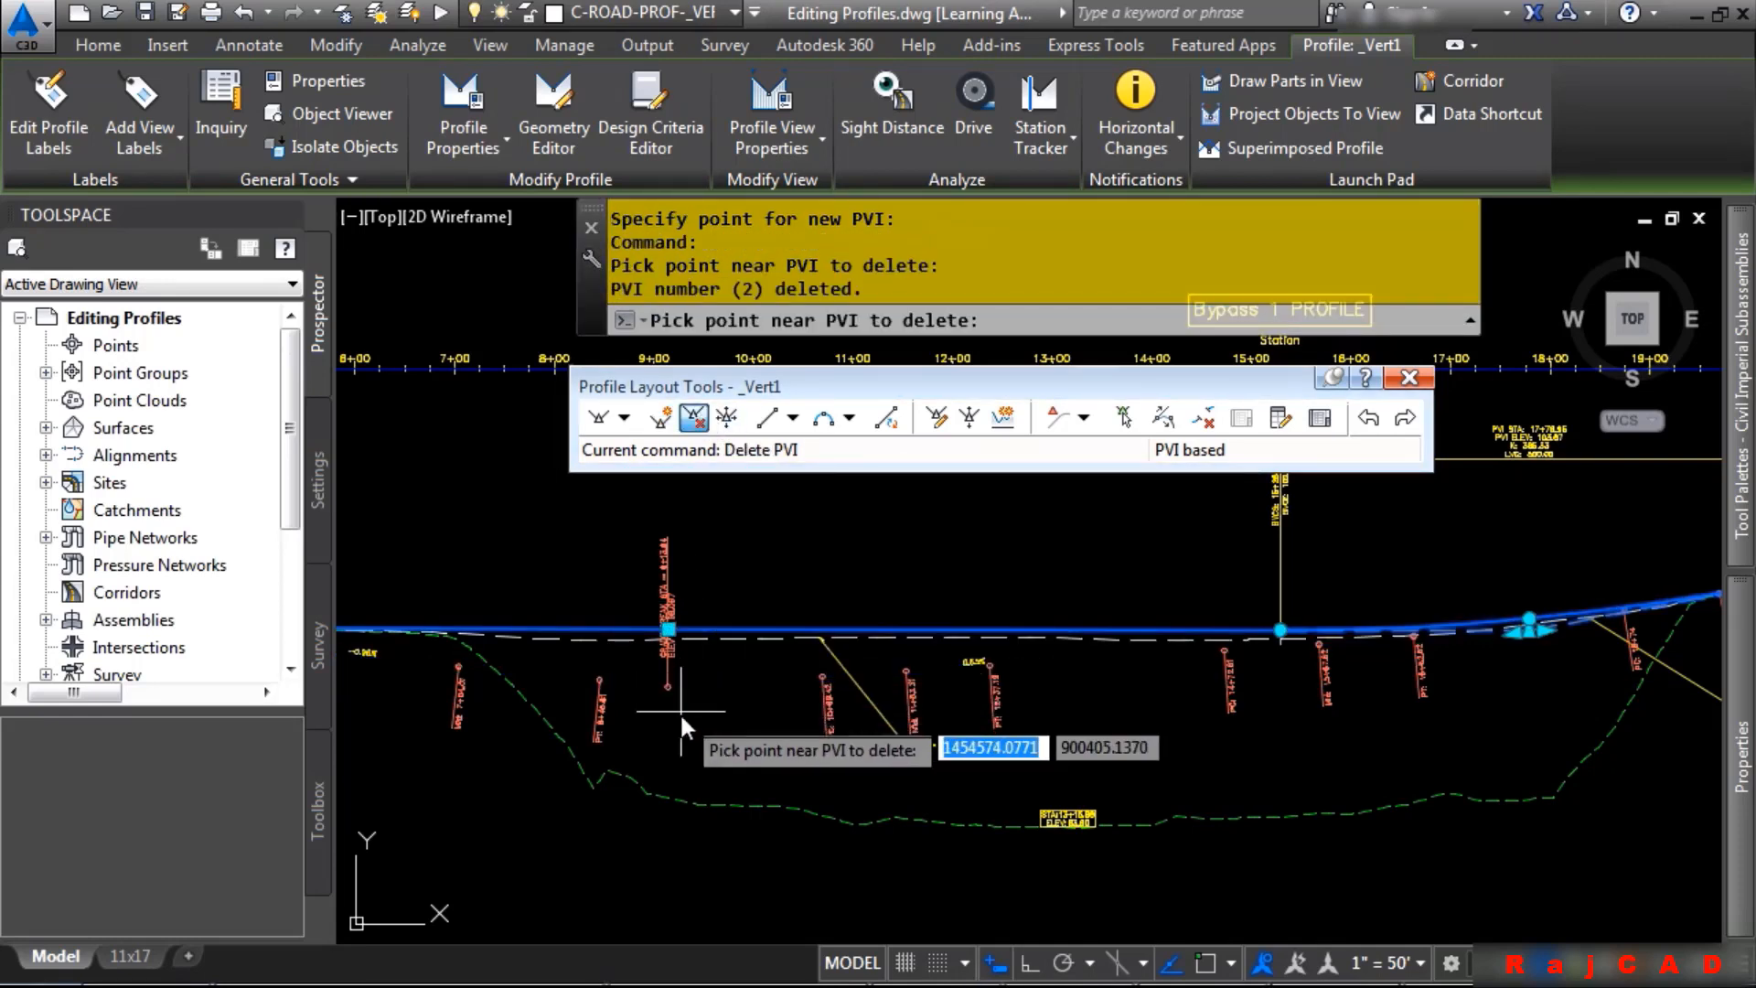
pyautogui.press('Escape')
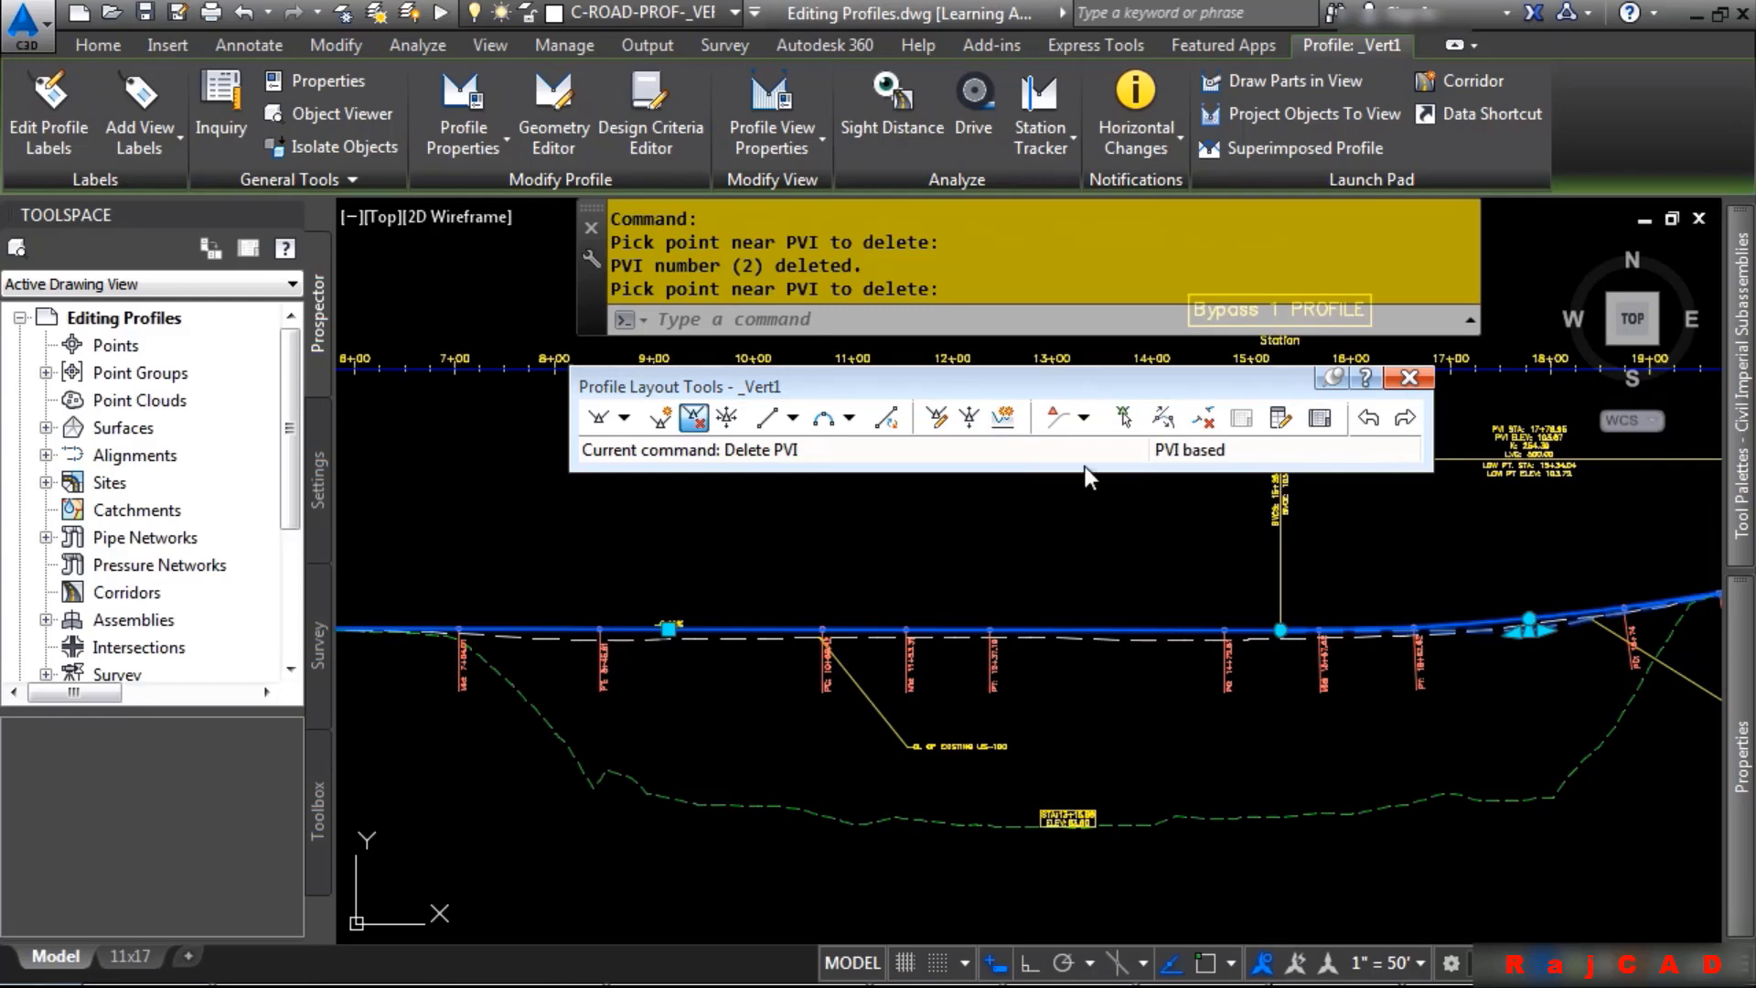
# Delete the sag vertical curve from _Vert1 with Delete Entity and undo the deletion
pyautogui.click(1199, 419)
pyautogui.click(1346, 655)
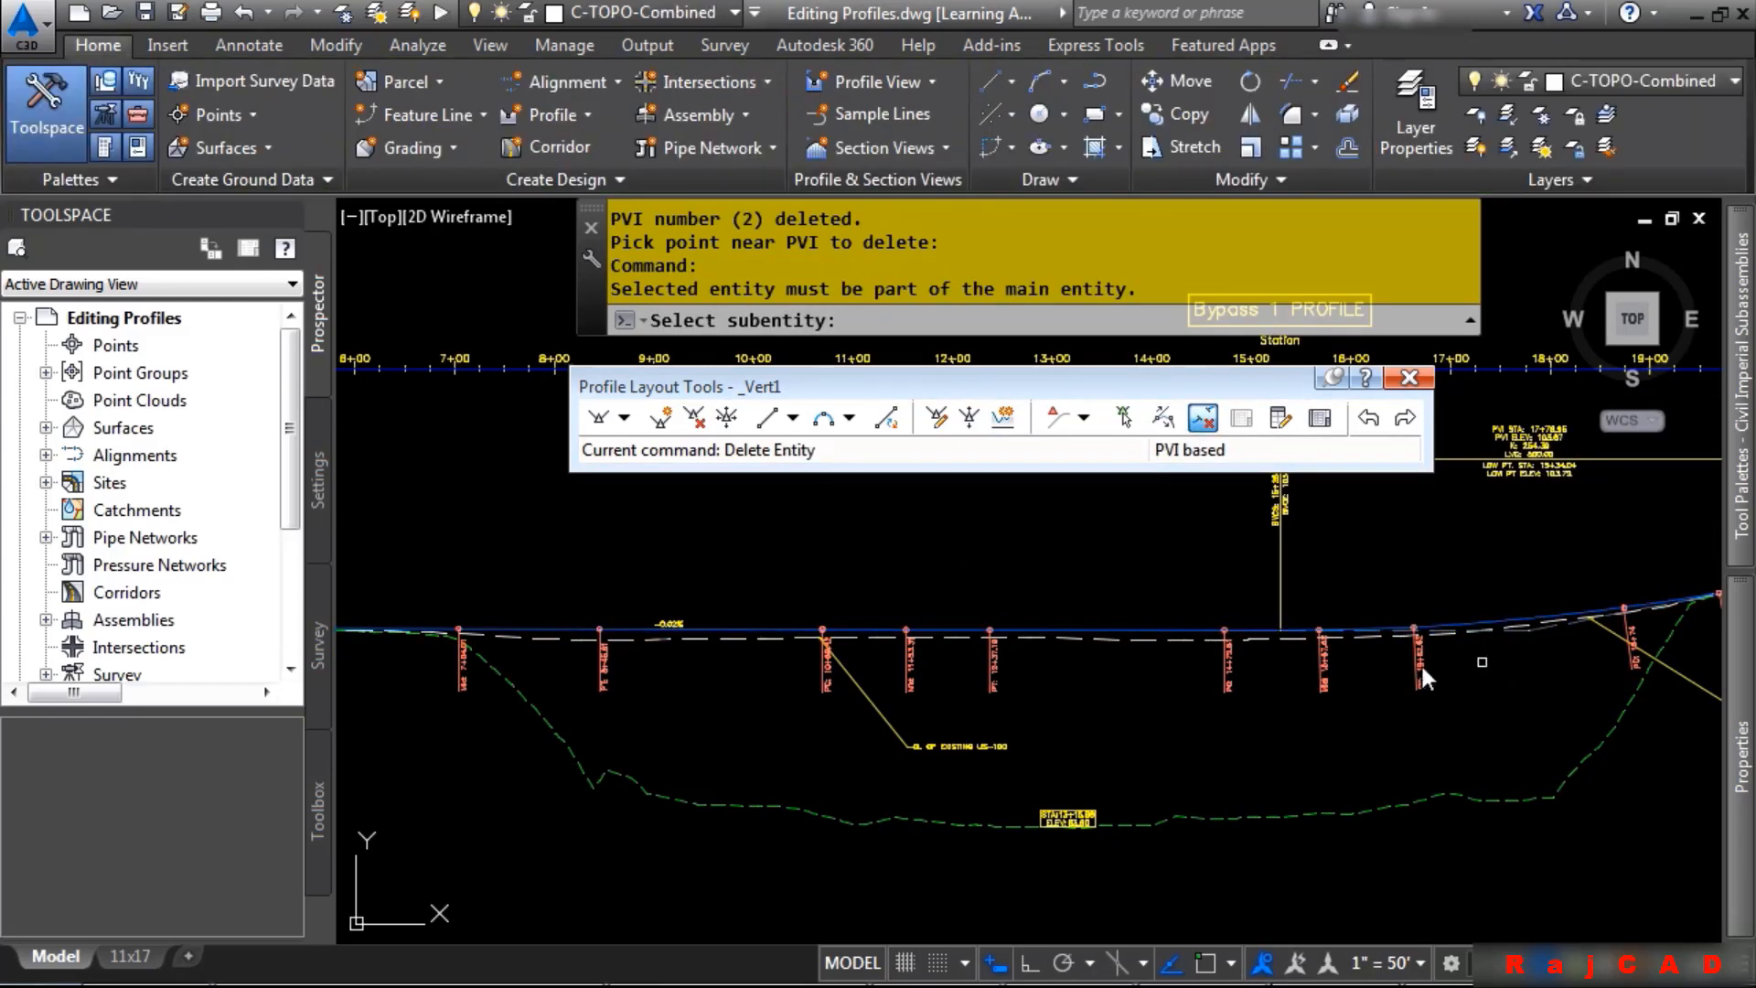
pyautogui.scroll(5, 1030, 673)
pyautogui.click(748, 565)
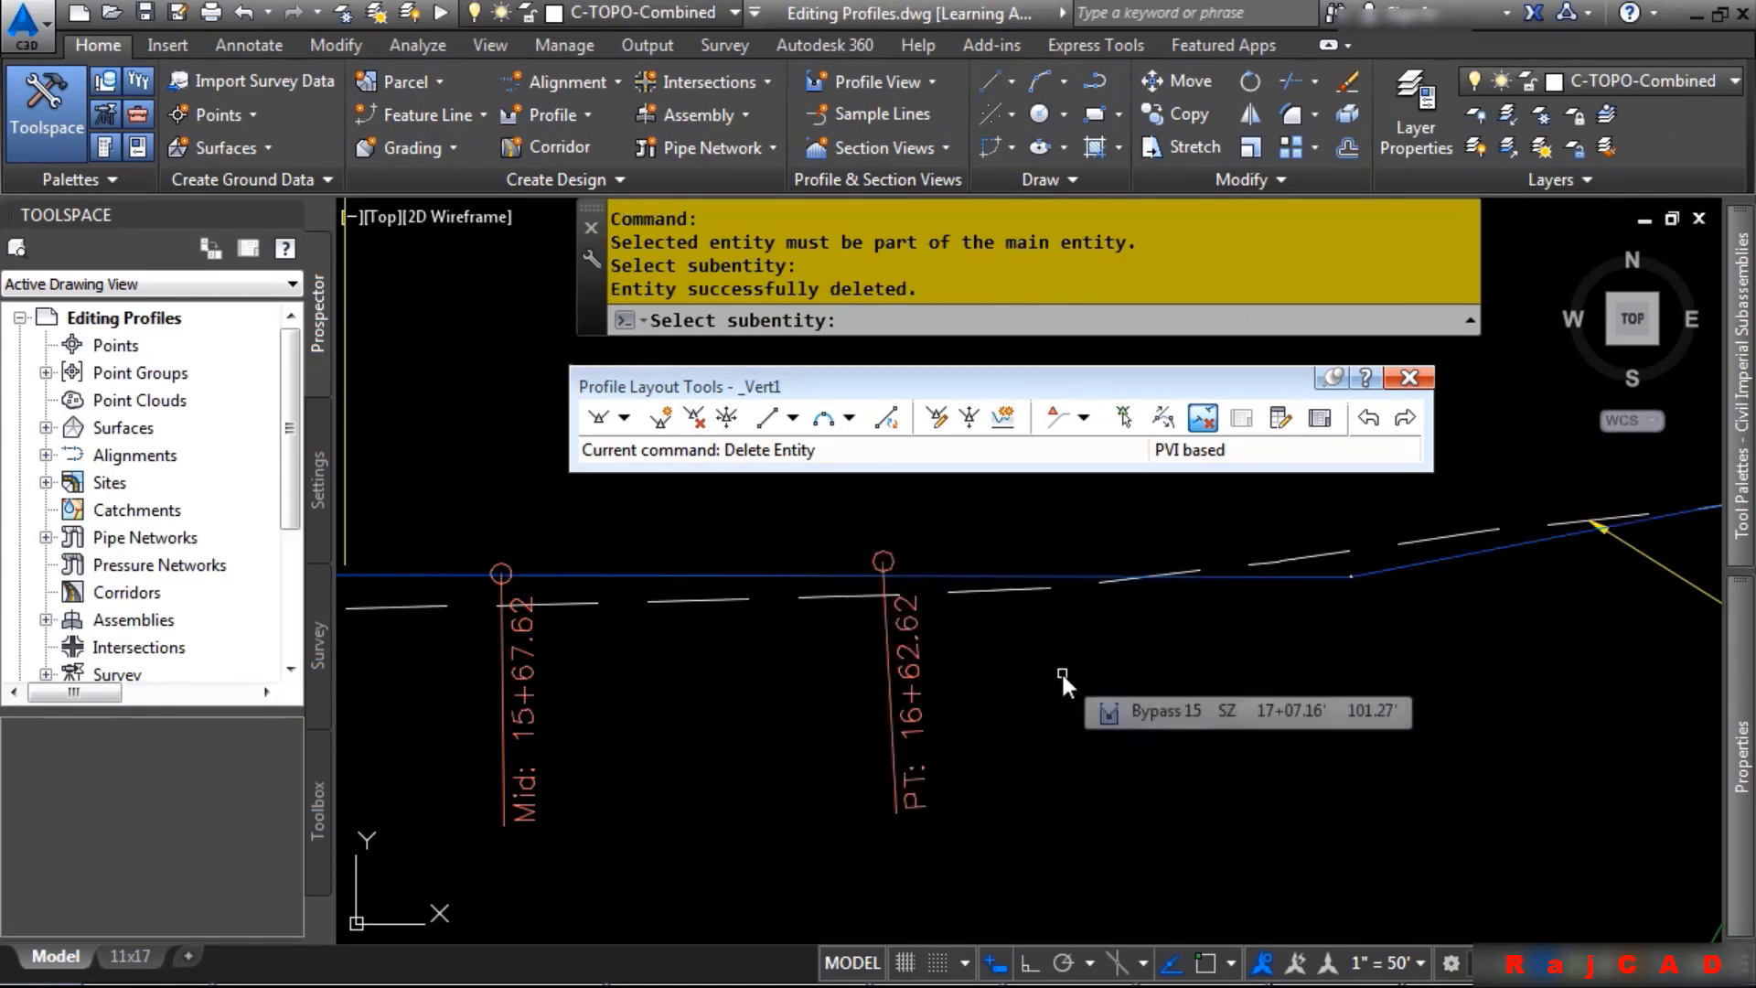
pyautogui.press('Return')
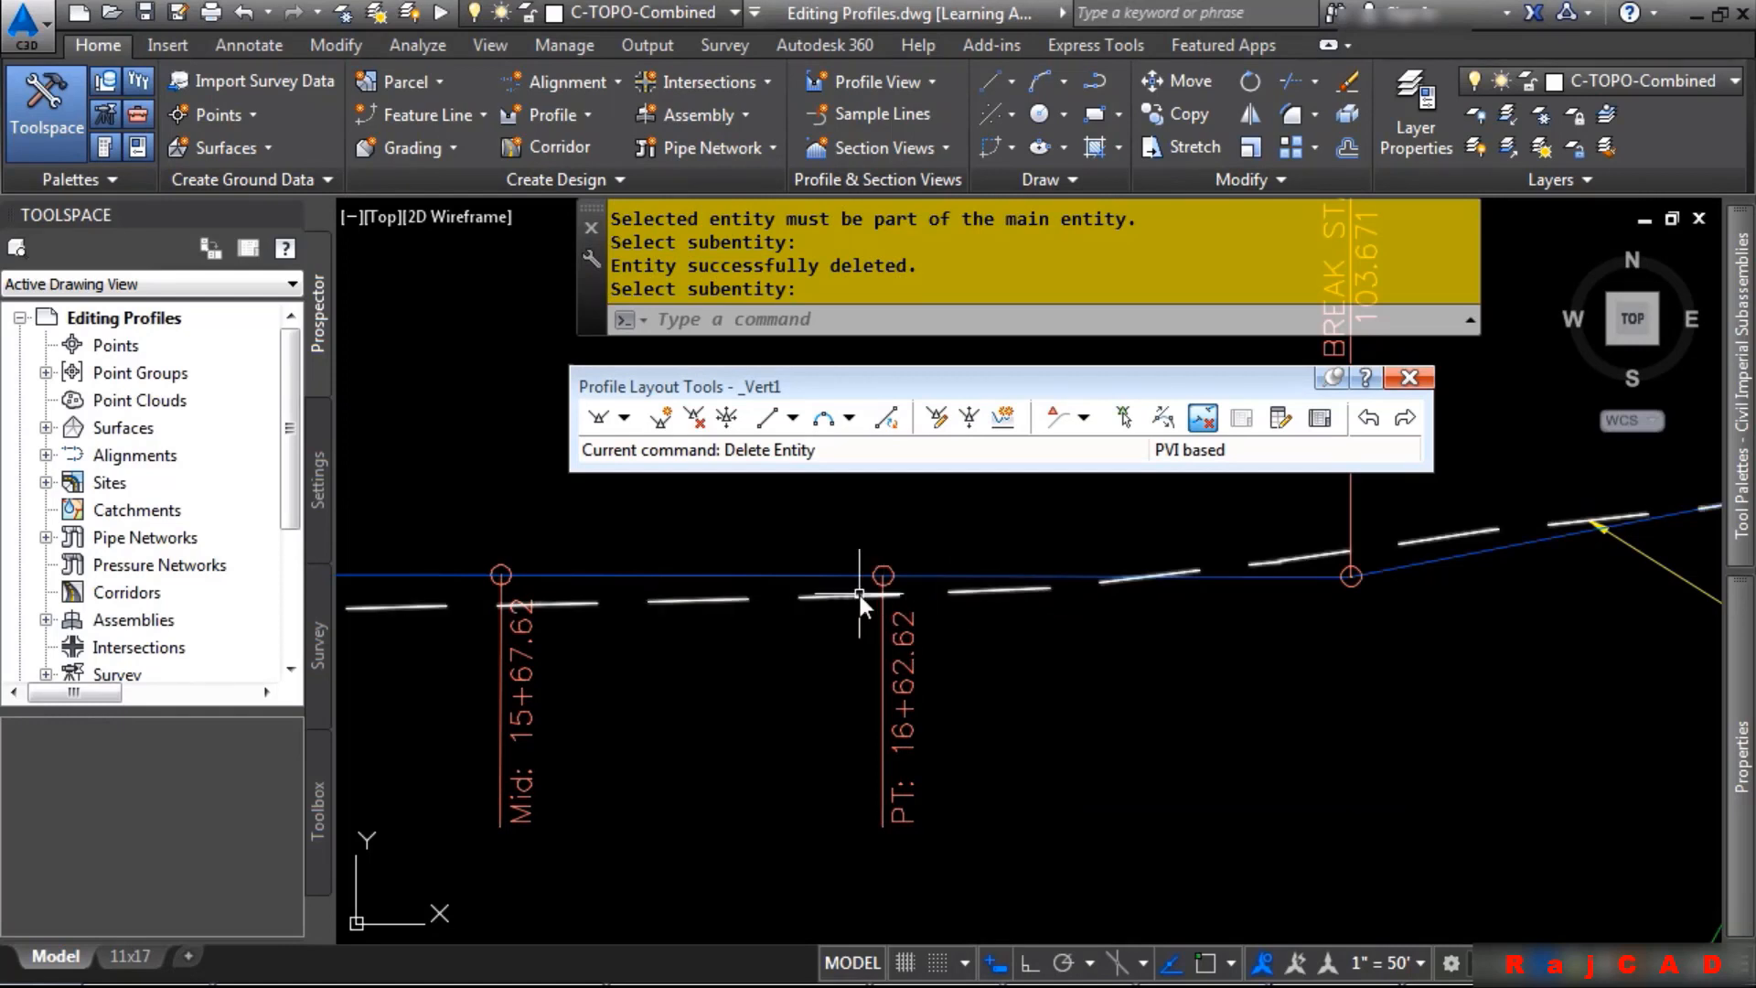
pyautogui.click(1370, 426)
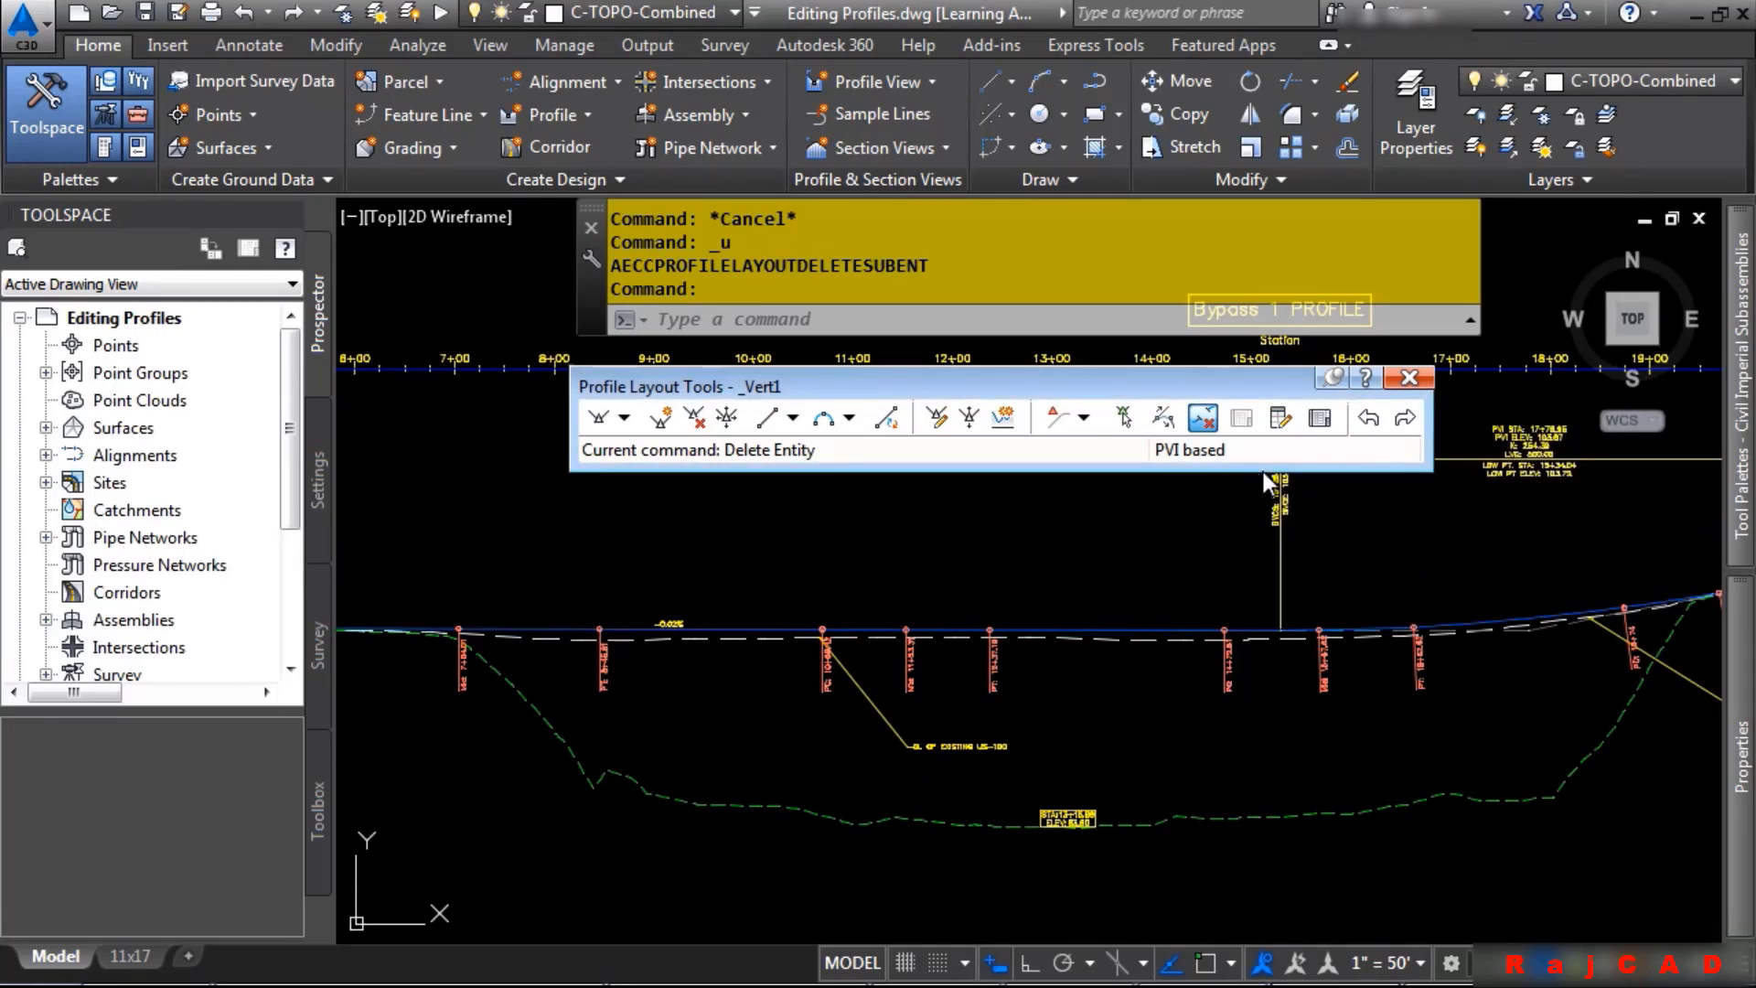
# Open the profile entities table, examine the PVI and curve values of _Vert1, and select the profile in the drawing
pyautogui.click(1317, 421)
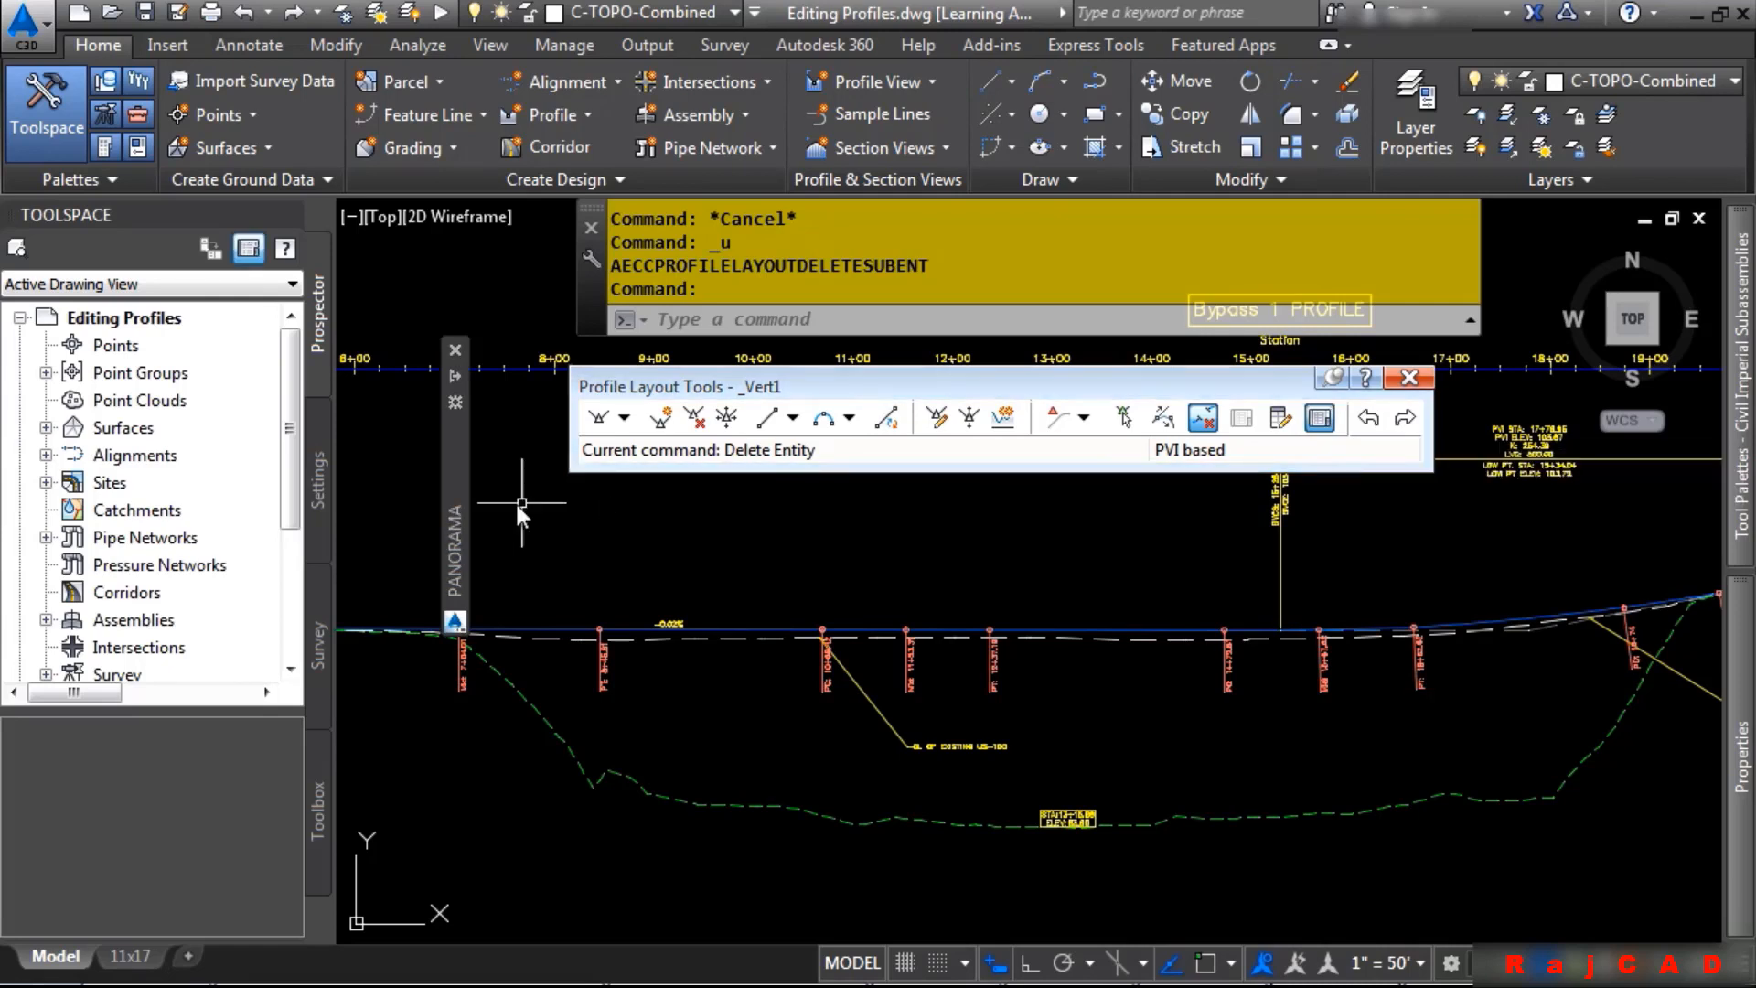
pyautogui.moveTo(469, 521)
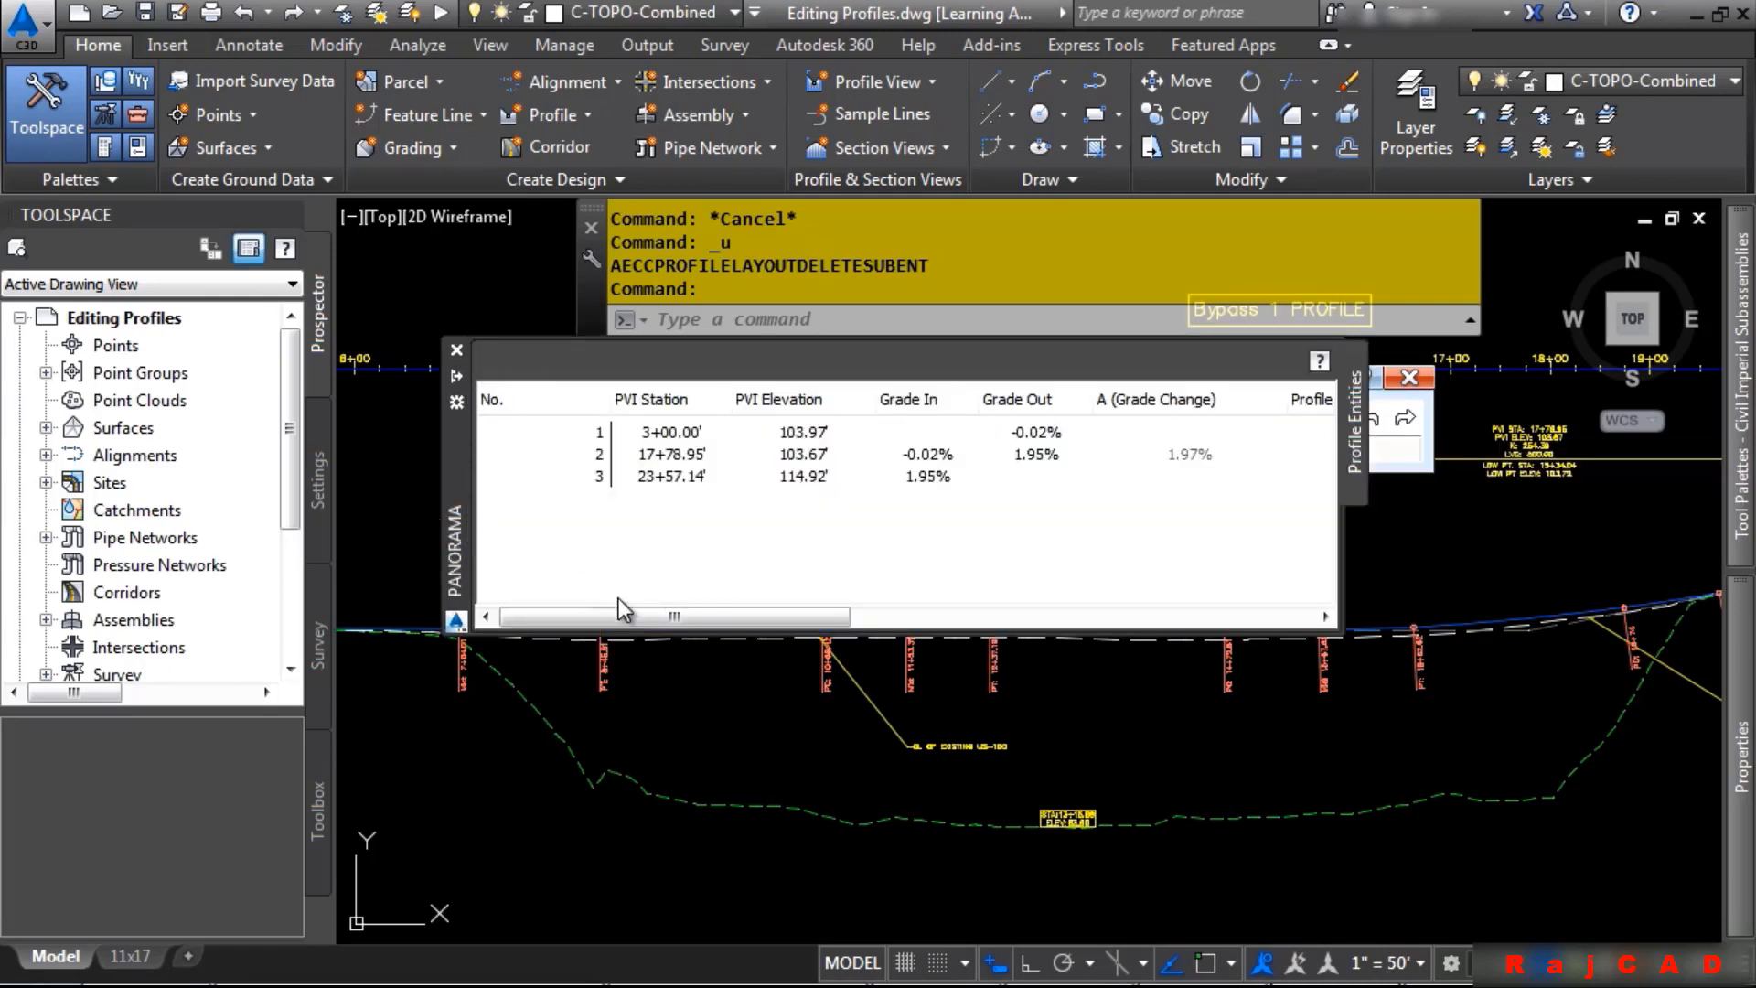
pyautogui.moveTo(569, 596); pyautogui.dragTo(803, 583)
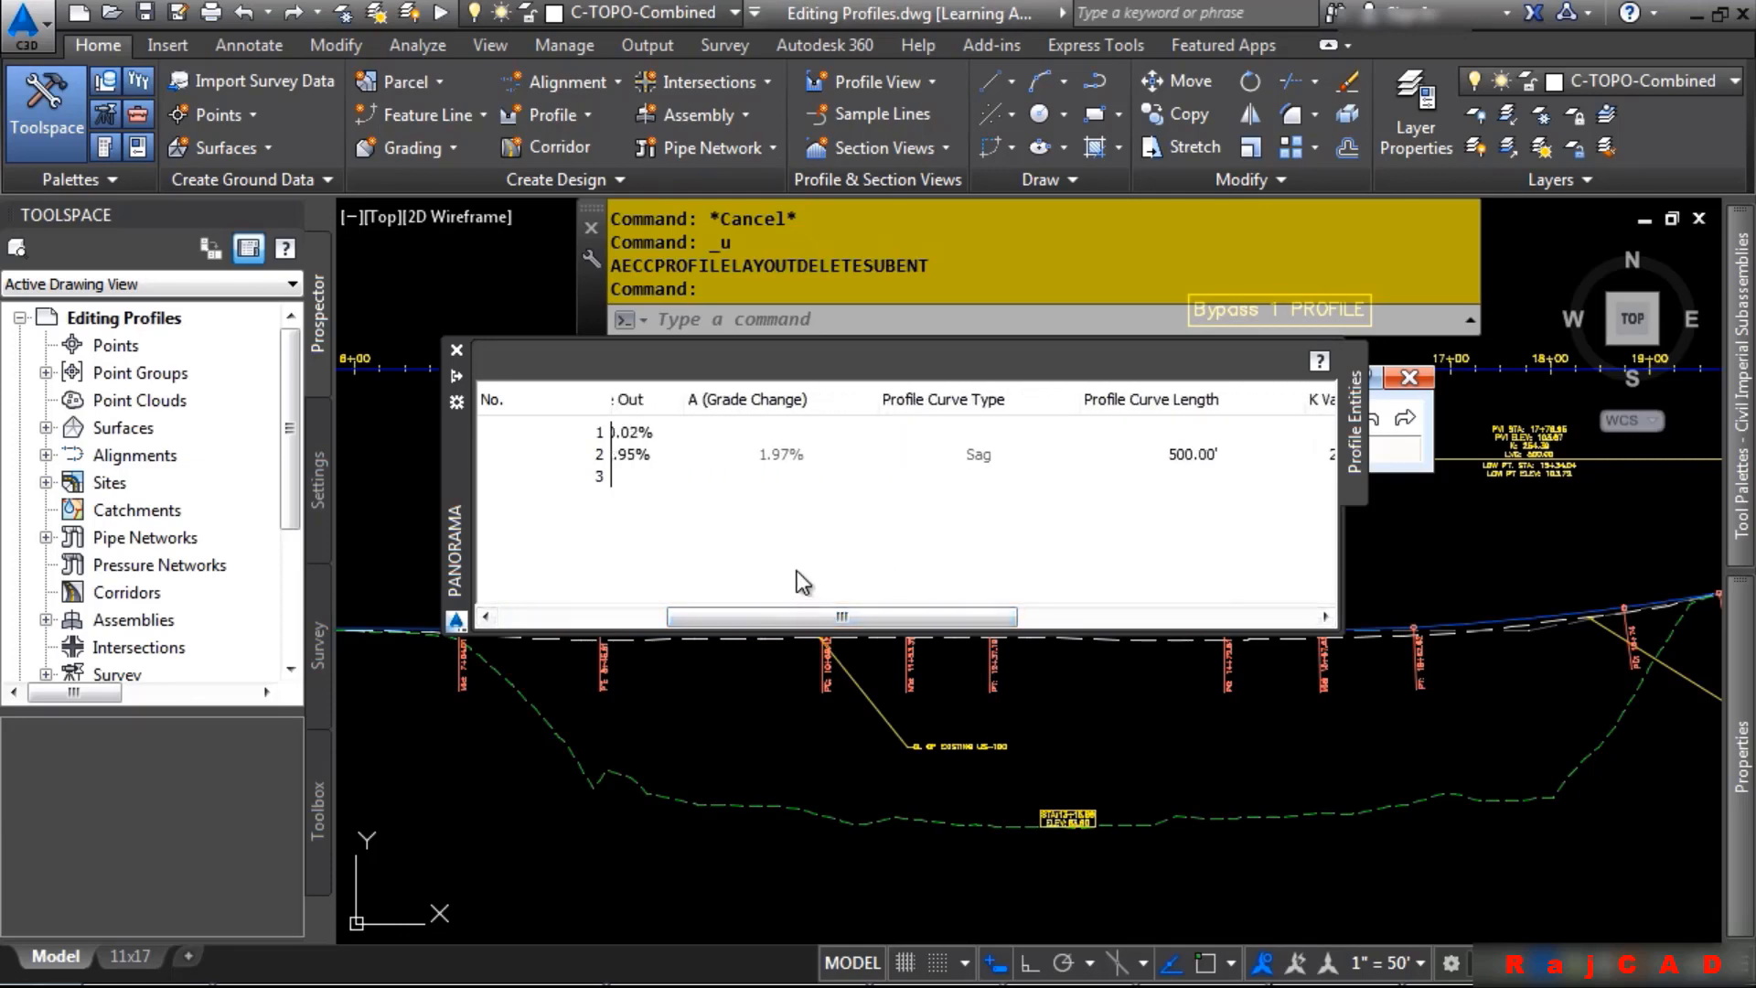
pyautogui.click(1012, 630)
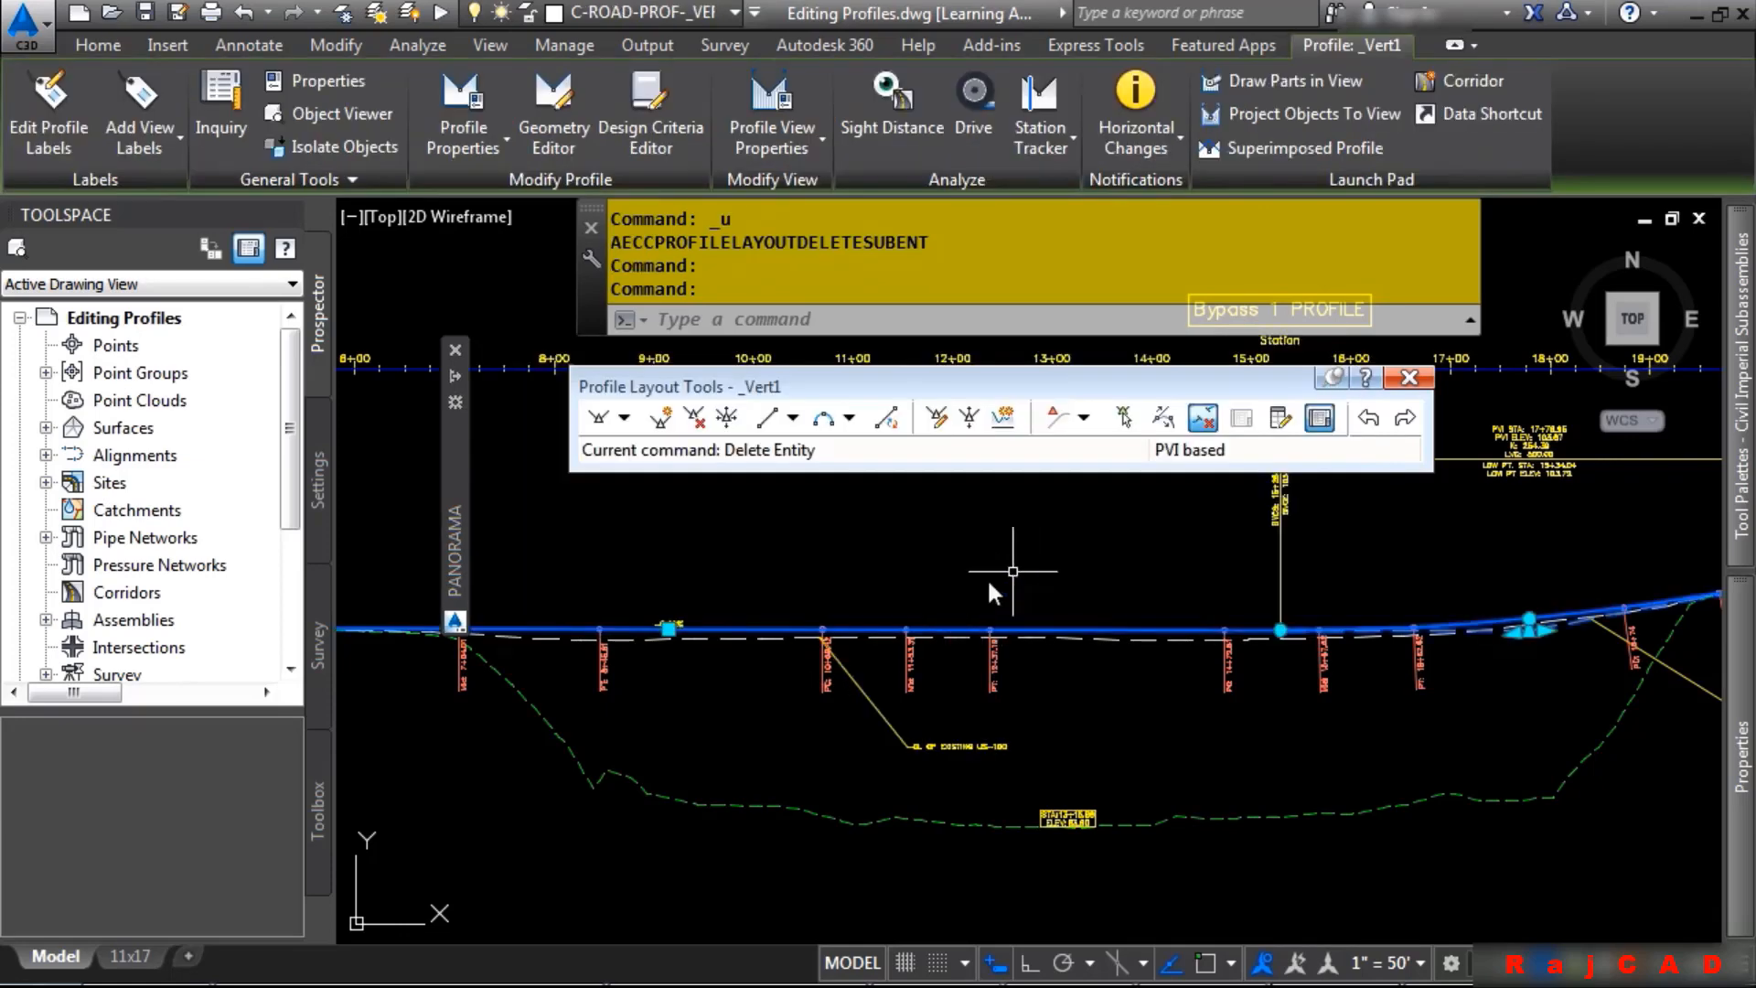
# Try reshaping the sag vertical curve of _Vert1 through its PVI and curve-end grips, undoing the PVI grip edit
pyautogui.moveTo(1380, 612); pyautogui.dragTo(839, 647, button='middle')
pyautogui.scroll(3, 1033, 682)
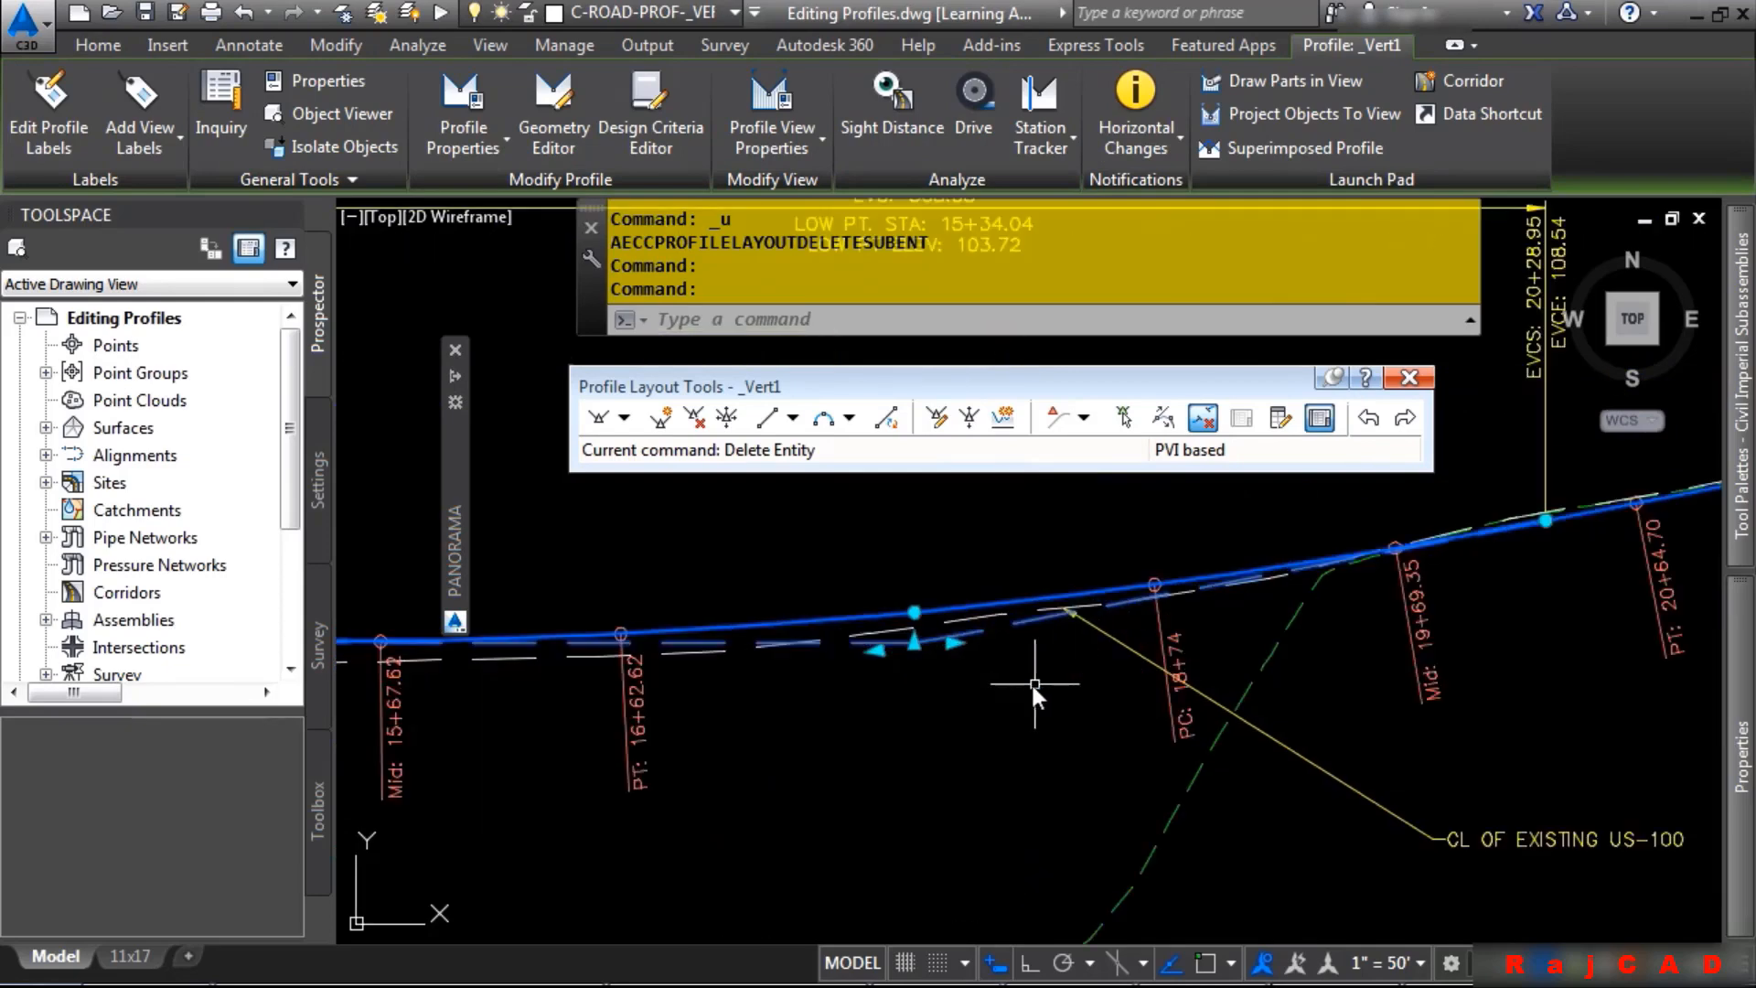
pyautogui.click(946, 644)
pyautogui.press('Escape')
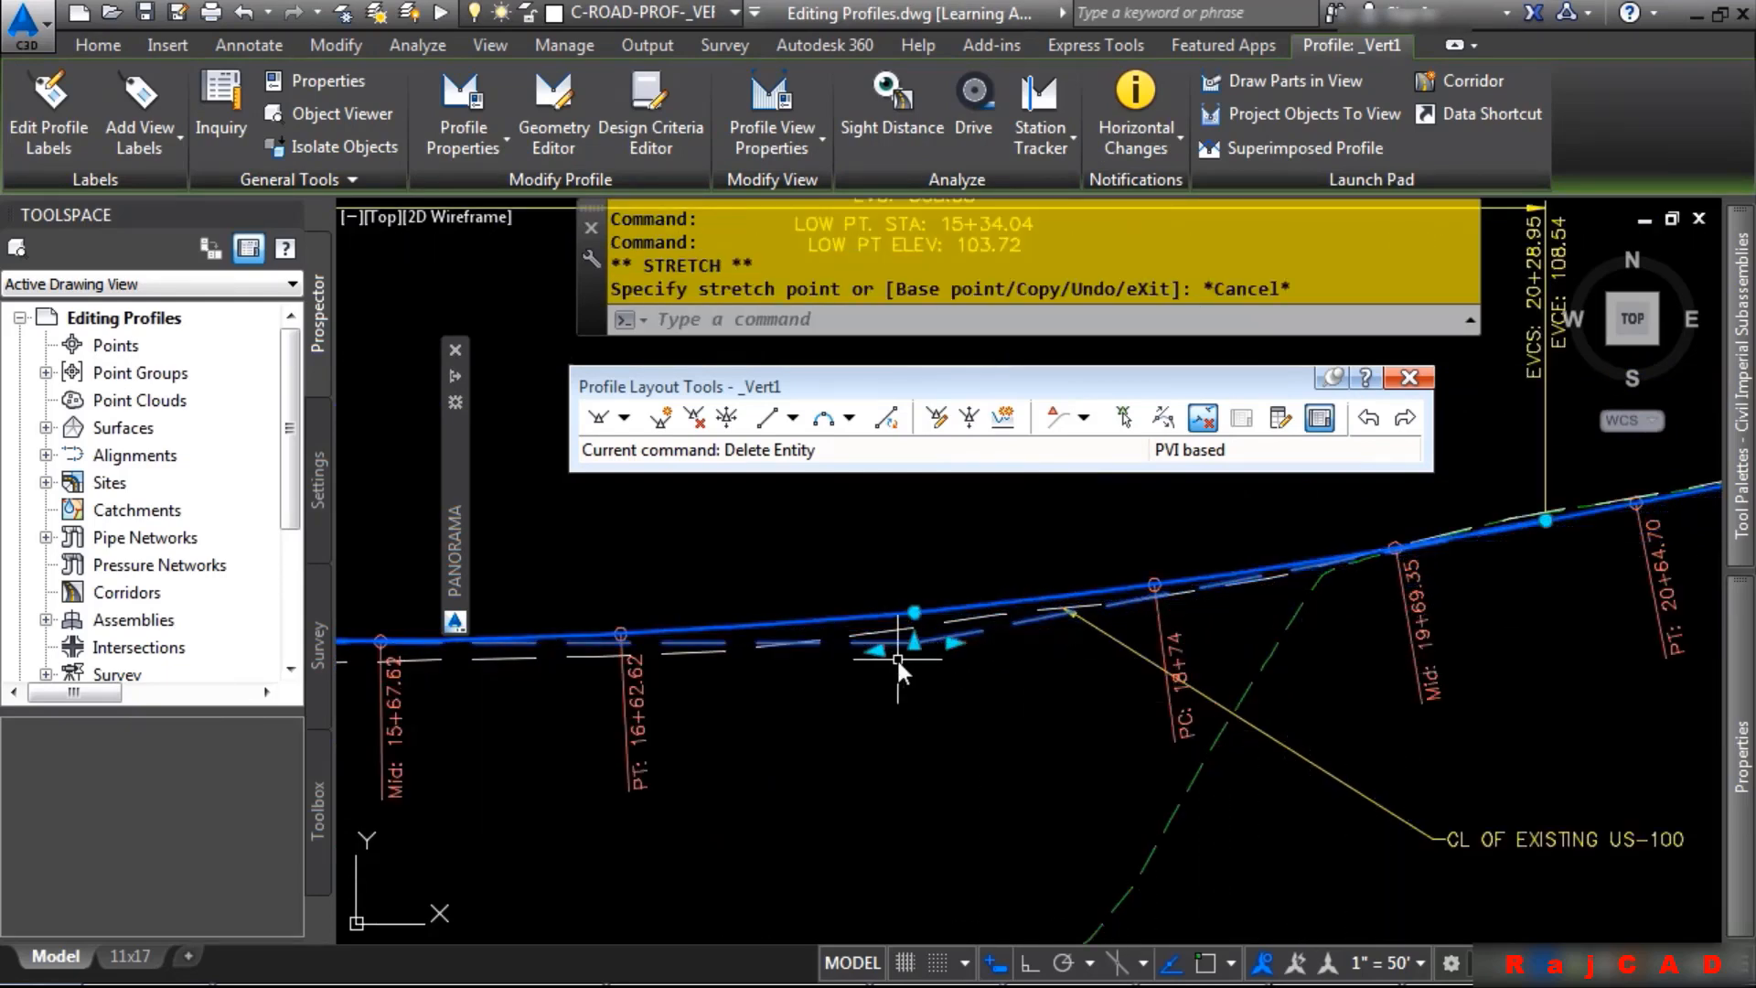
pyautogui.click(896, 654)
pyautogui.click(677, 717)
pyautogui.hotkey('ctrl', 'z')
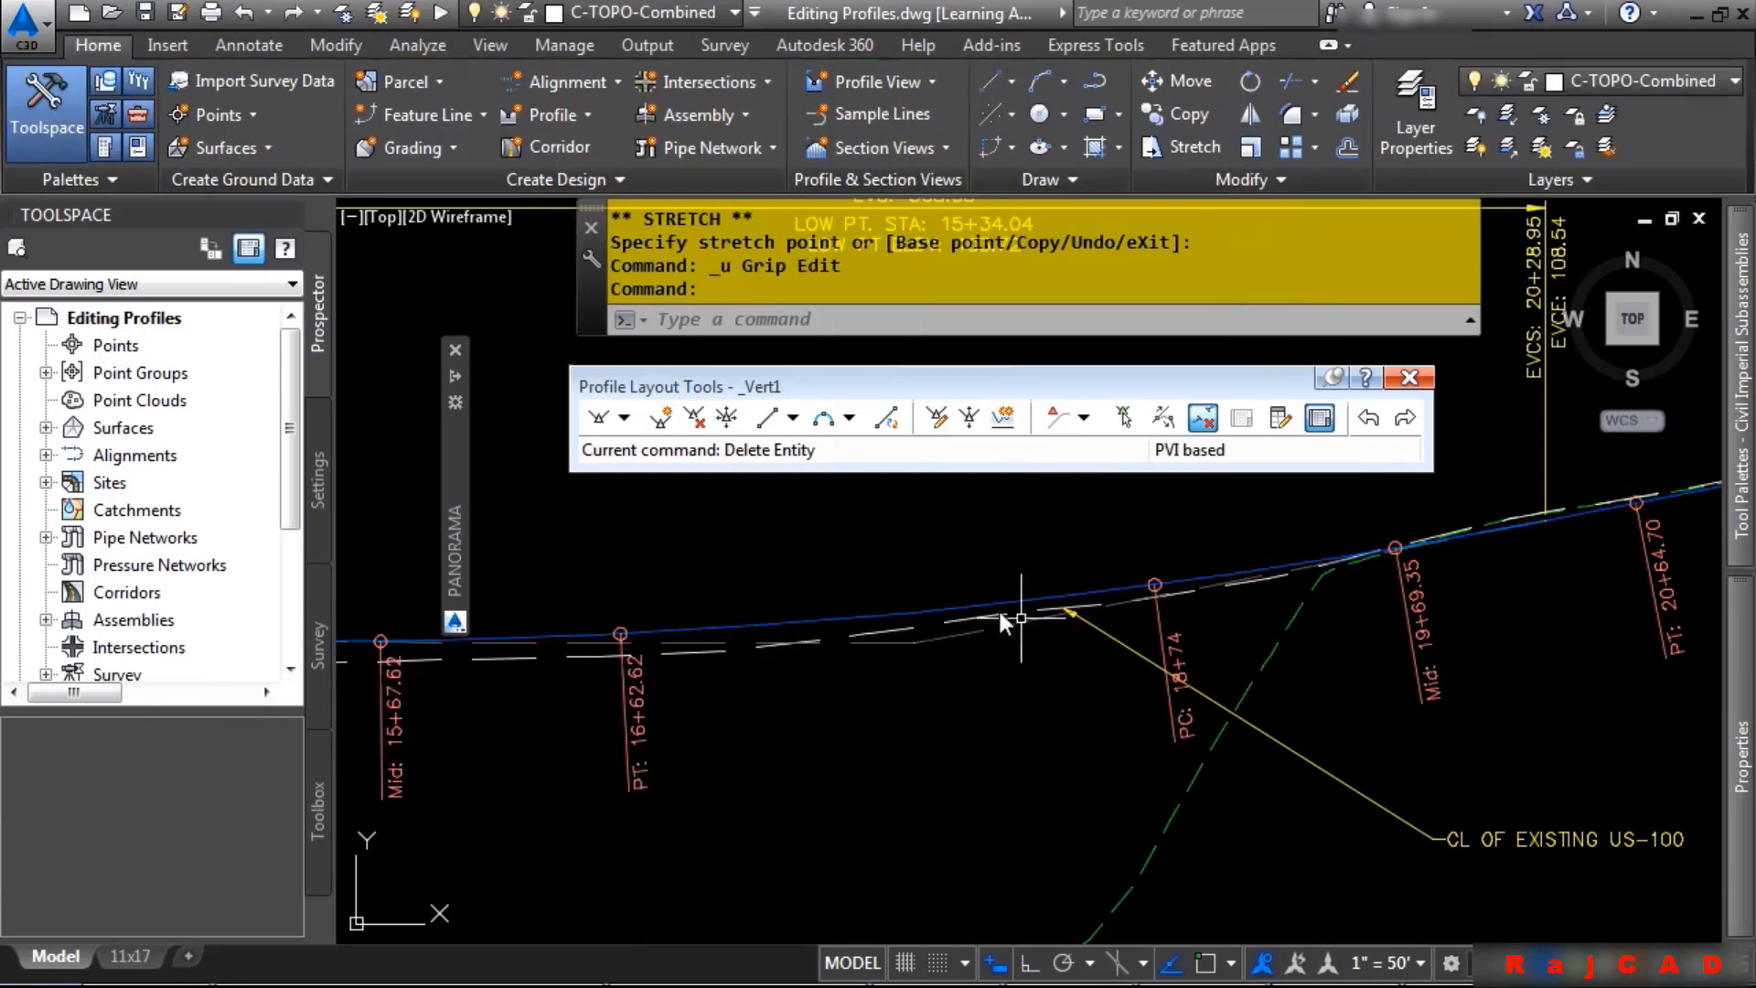
pyautogui.click(969, 611)
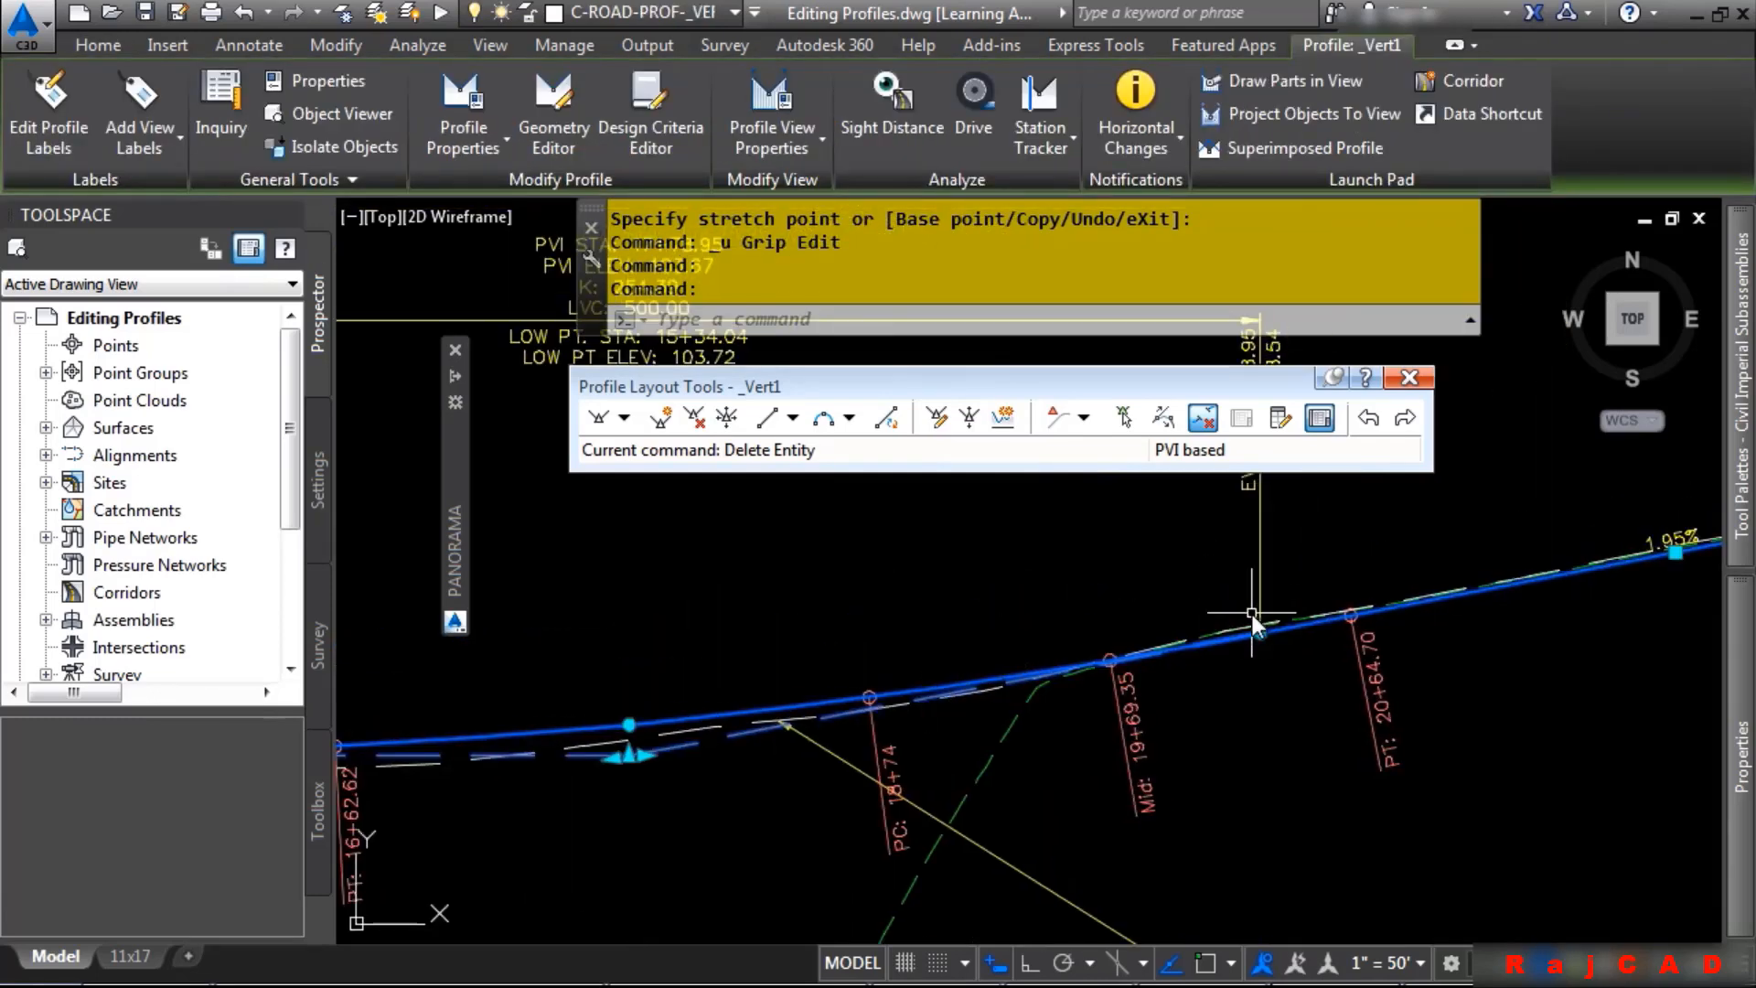
pyautogui.click(1259, 627)
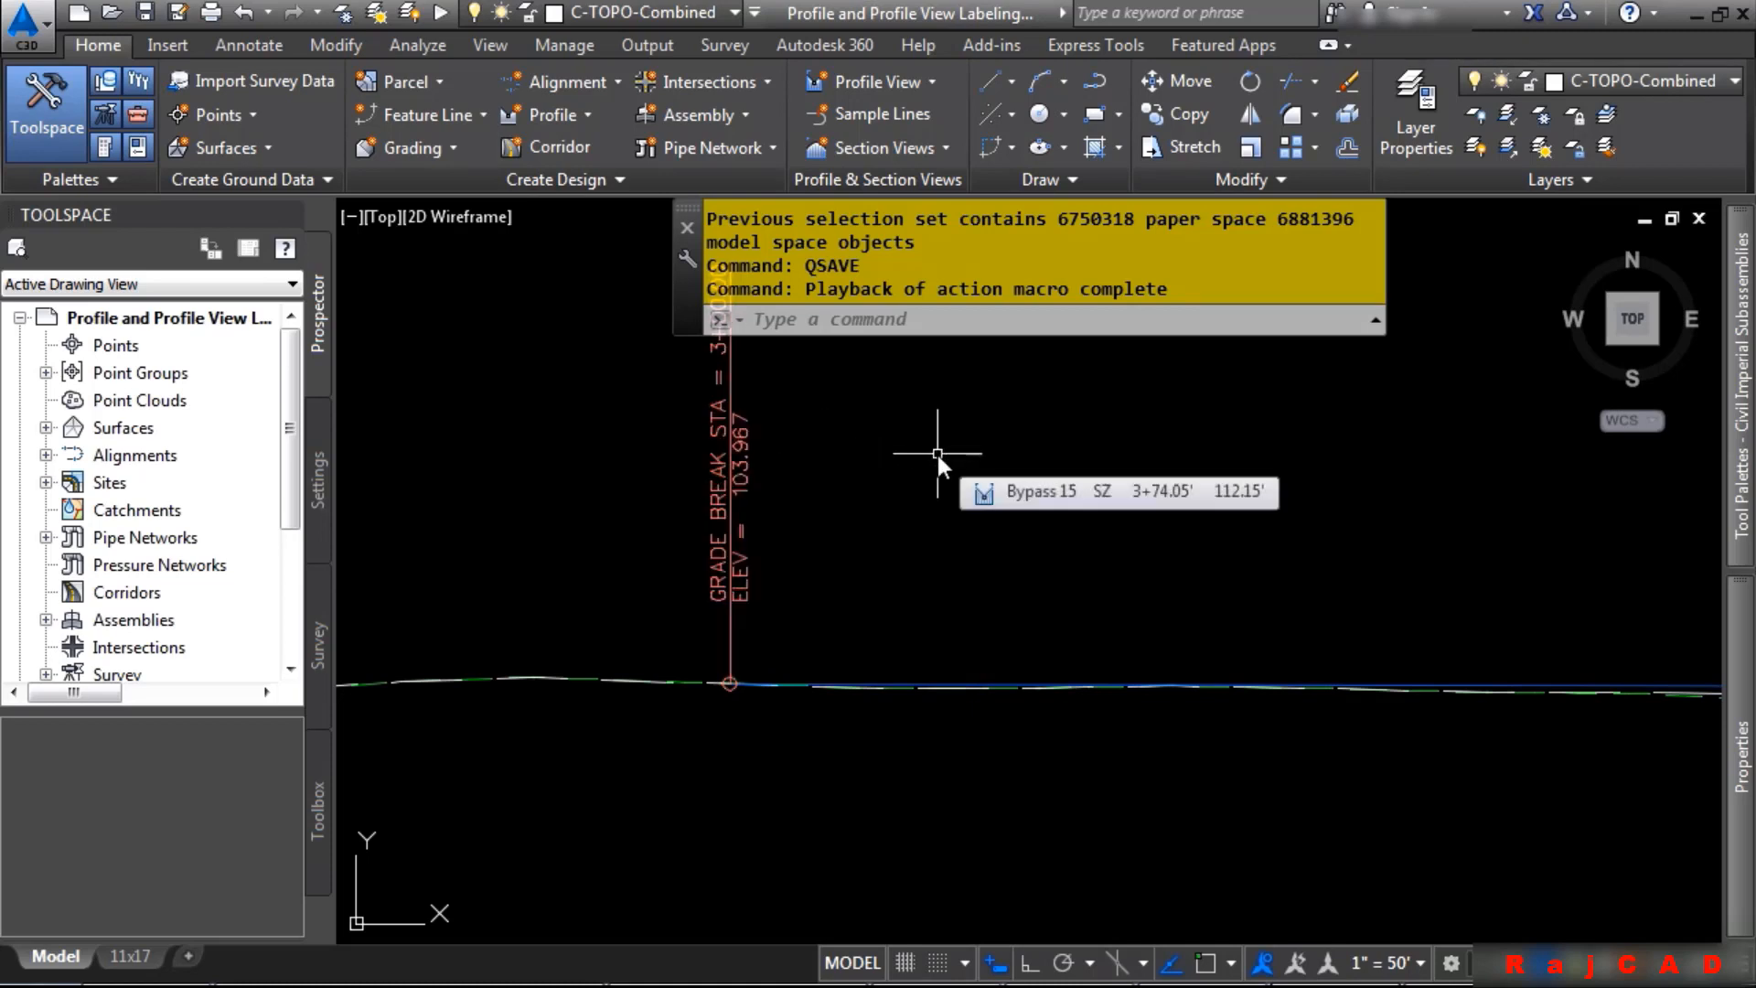
# Pull the grade break label at station 3+00 up and away from its PVI so that it hangs on a leader
pyautogui.click(709, 498)
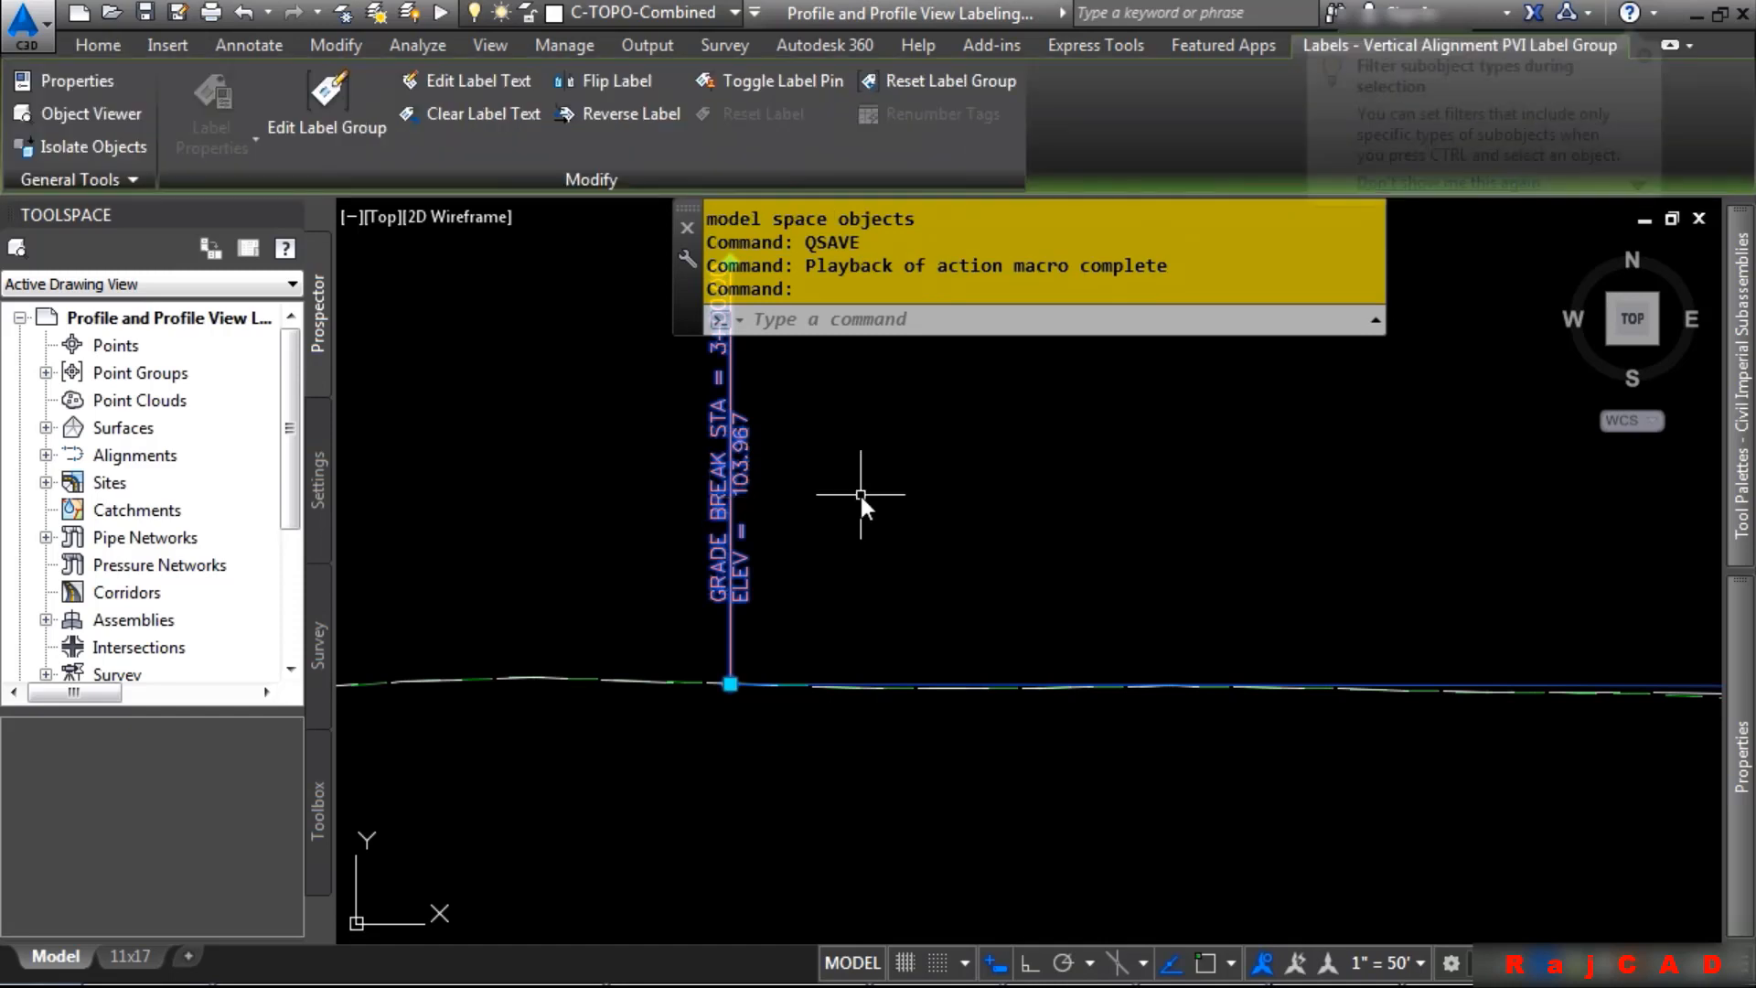
pyautogui.click(731, 684)
pyautogui.scroll(-3, 1073, 449)
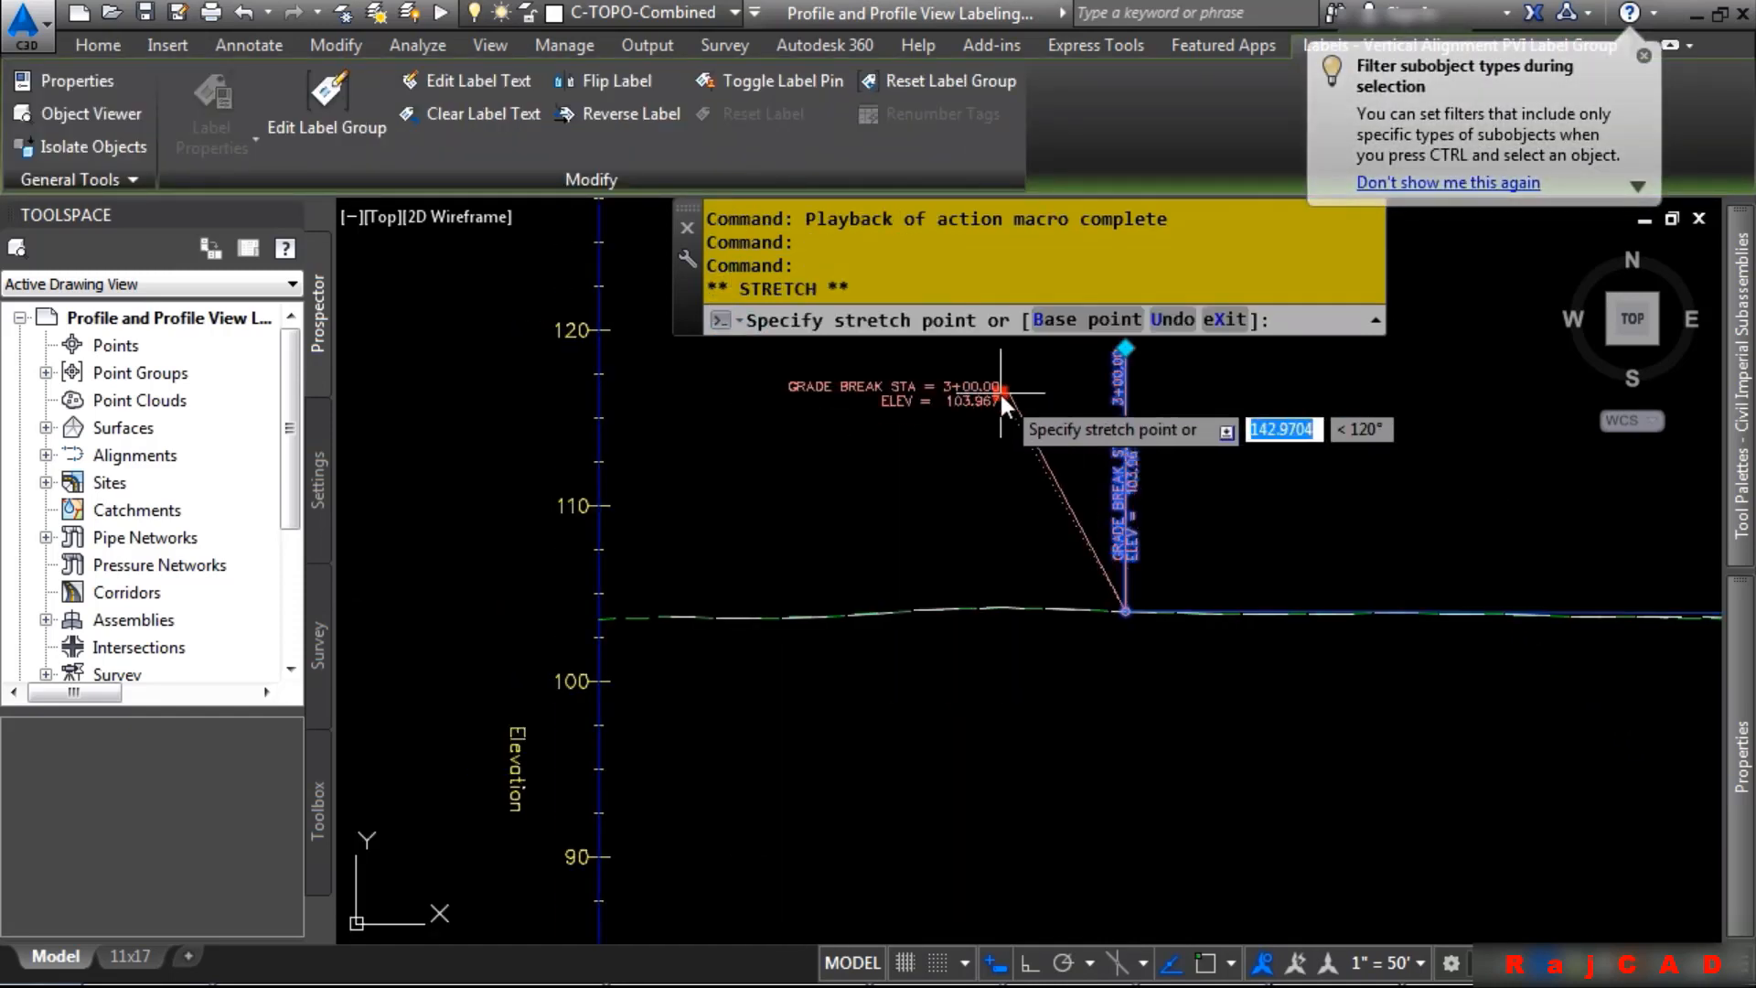
pyautogui.click(1000, 393)
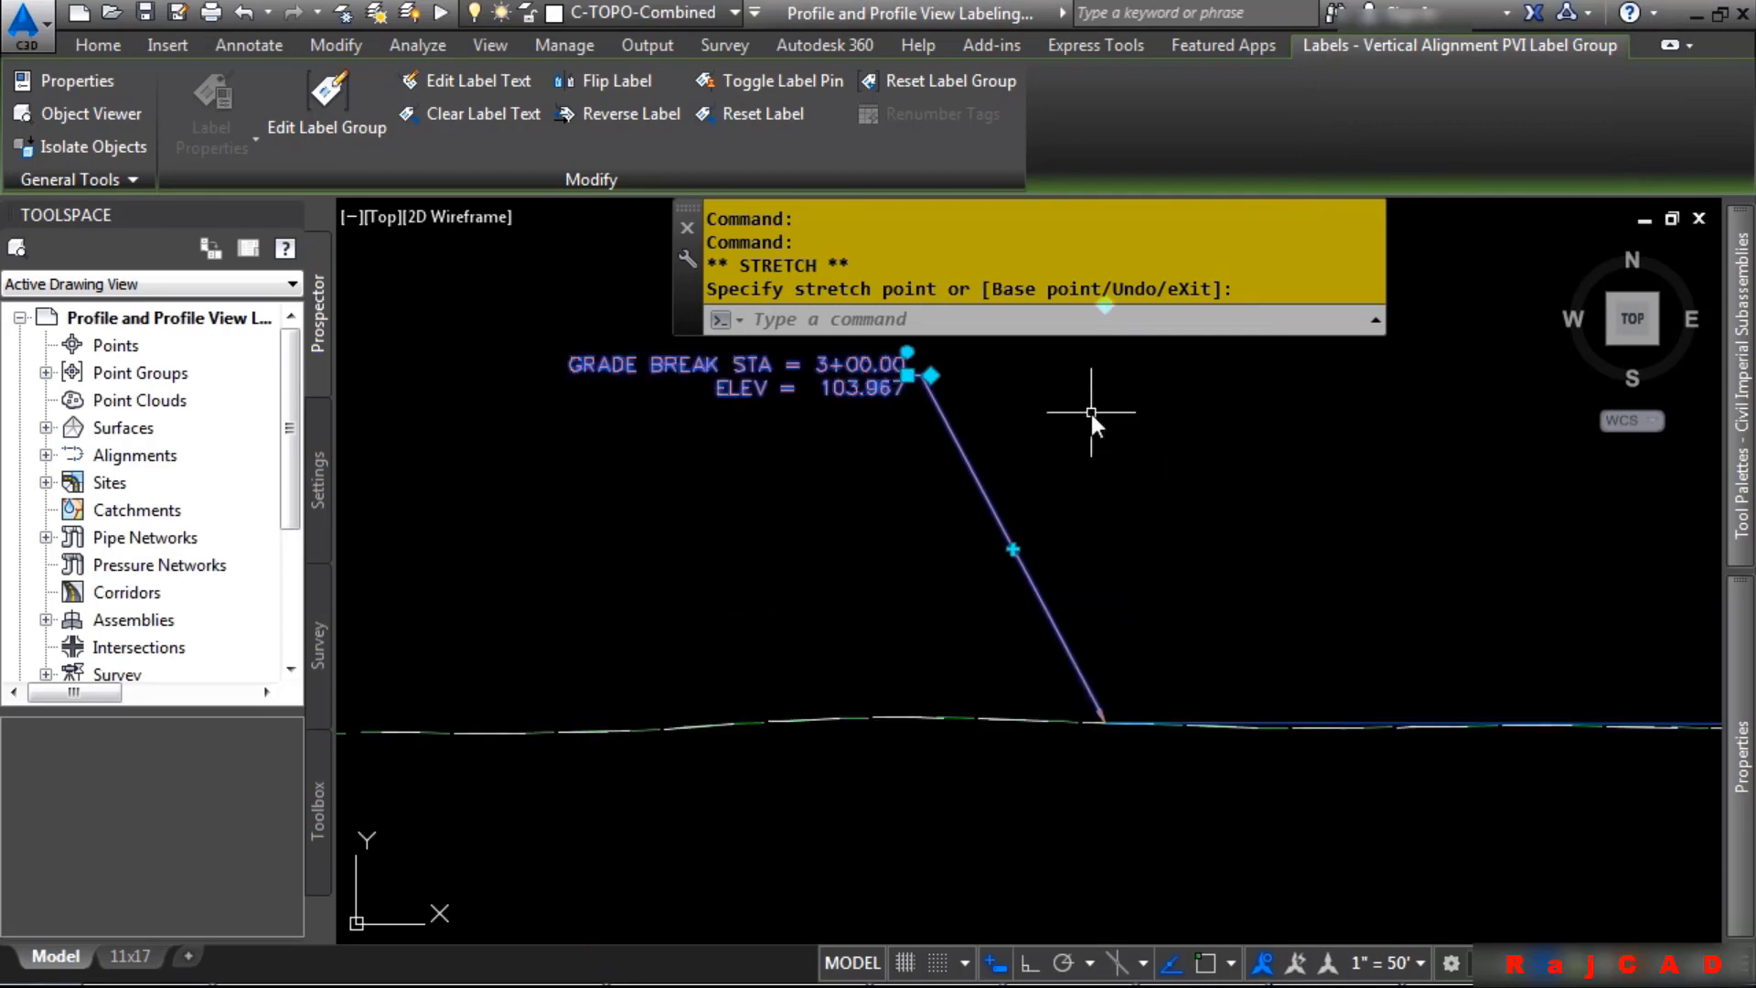
# Replace "GRADE BREAK" with "BEGIN BYPASS 100" in the PVIS text component of the dragged label
pyautogui.scroll(2, 1089, 393)
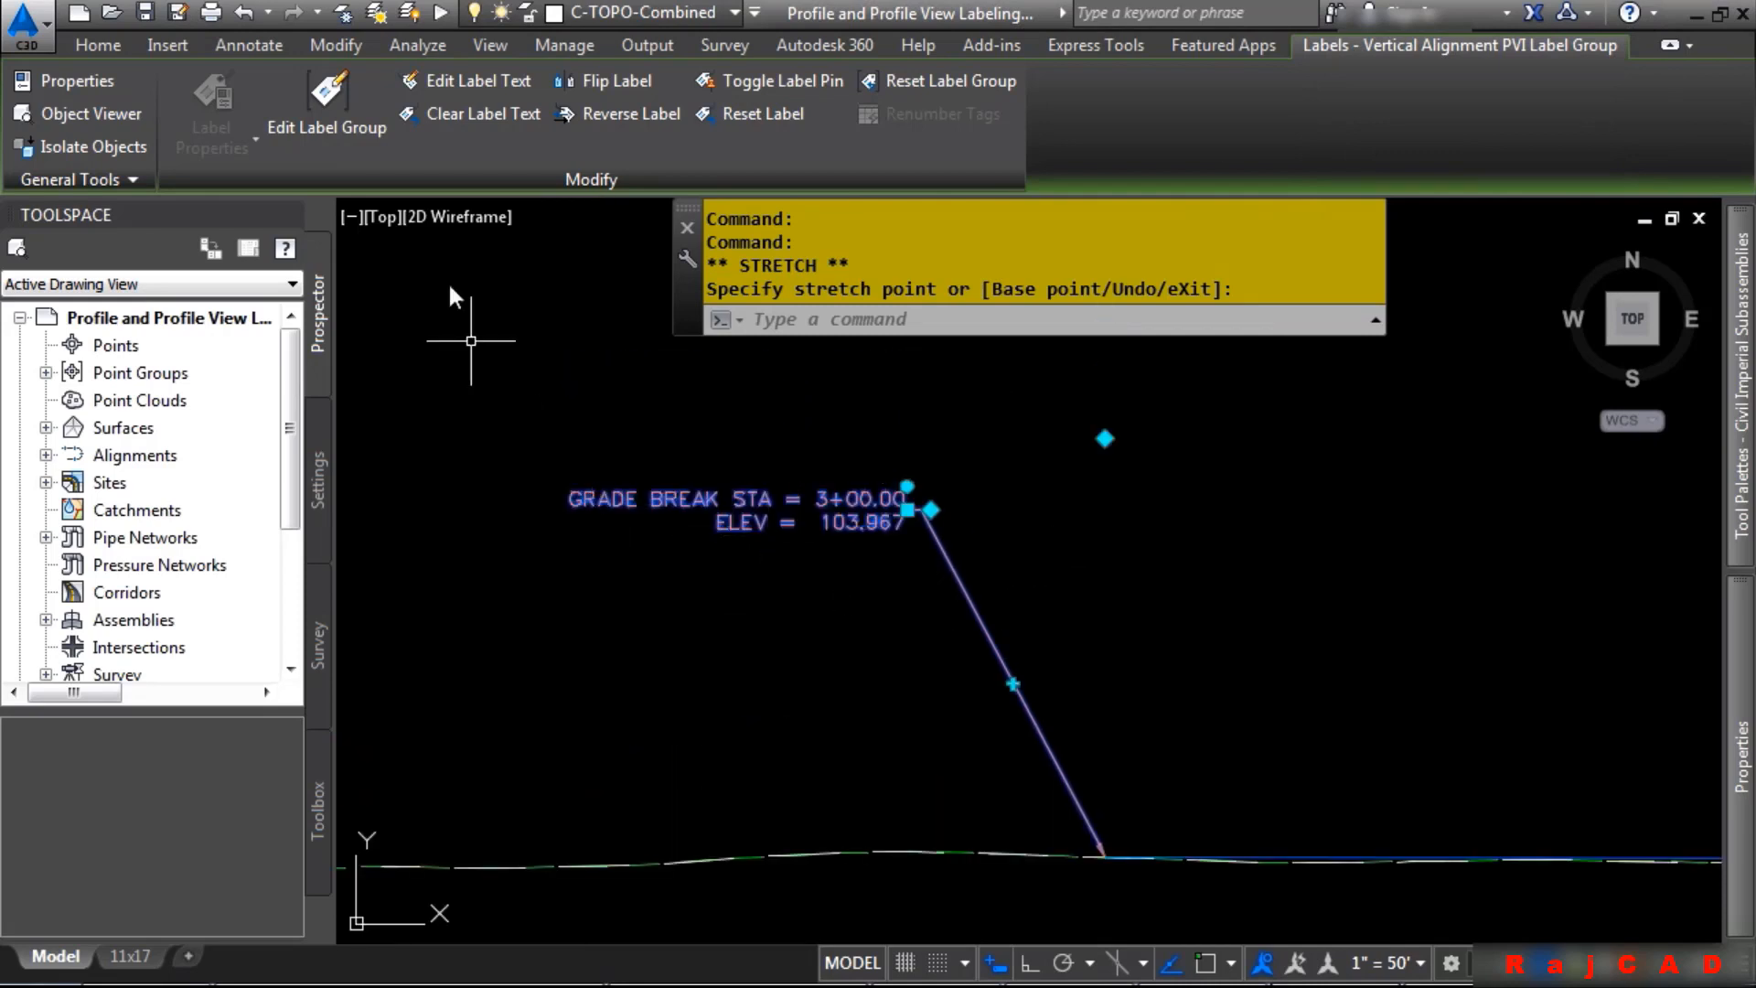
pyautogui.click(481, 86)
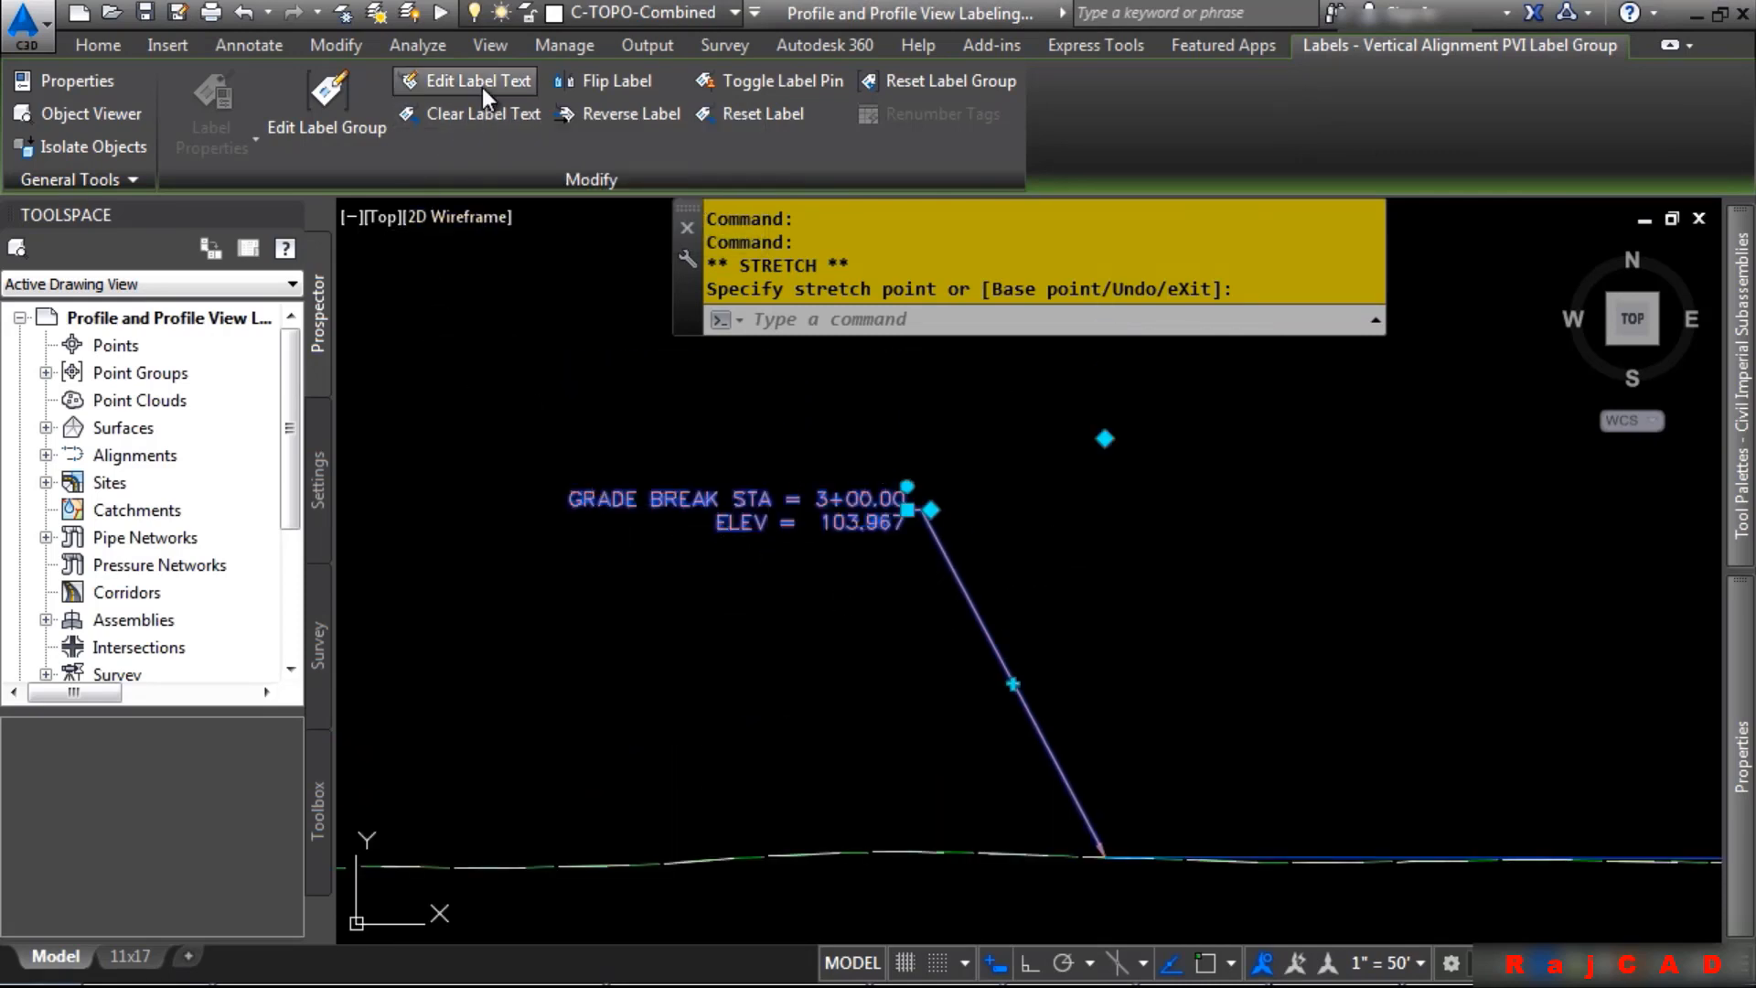
pyautogui.click(776, 436)
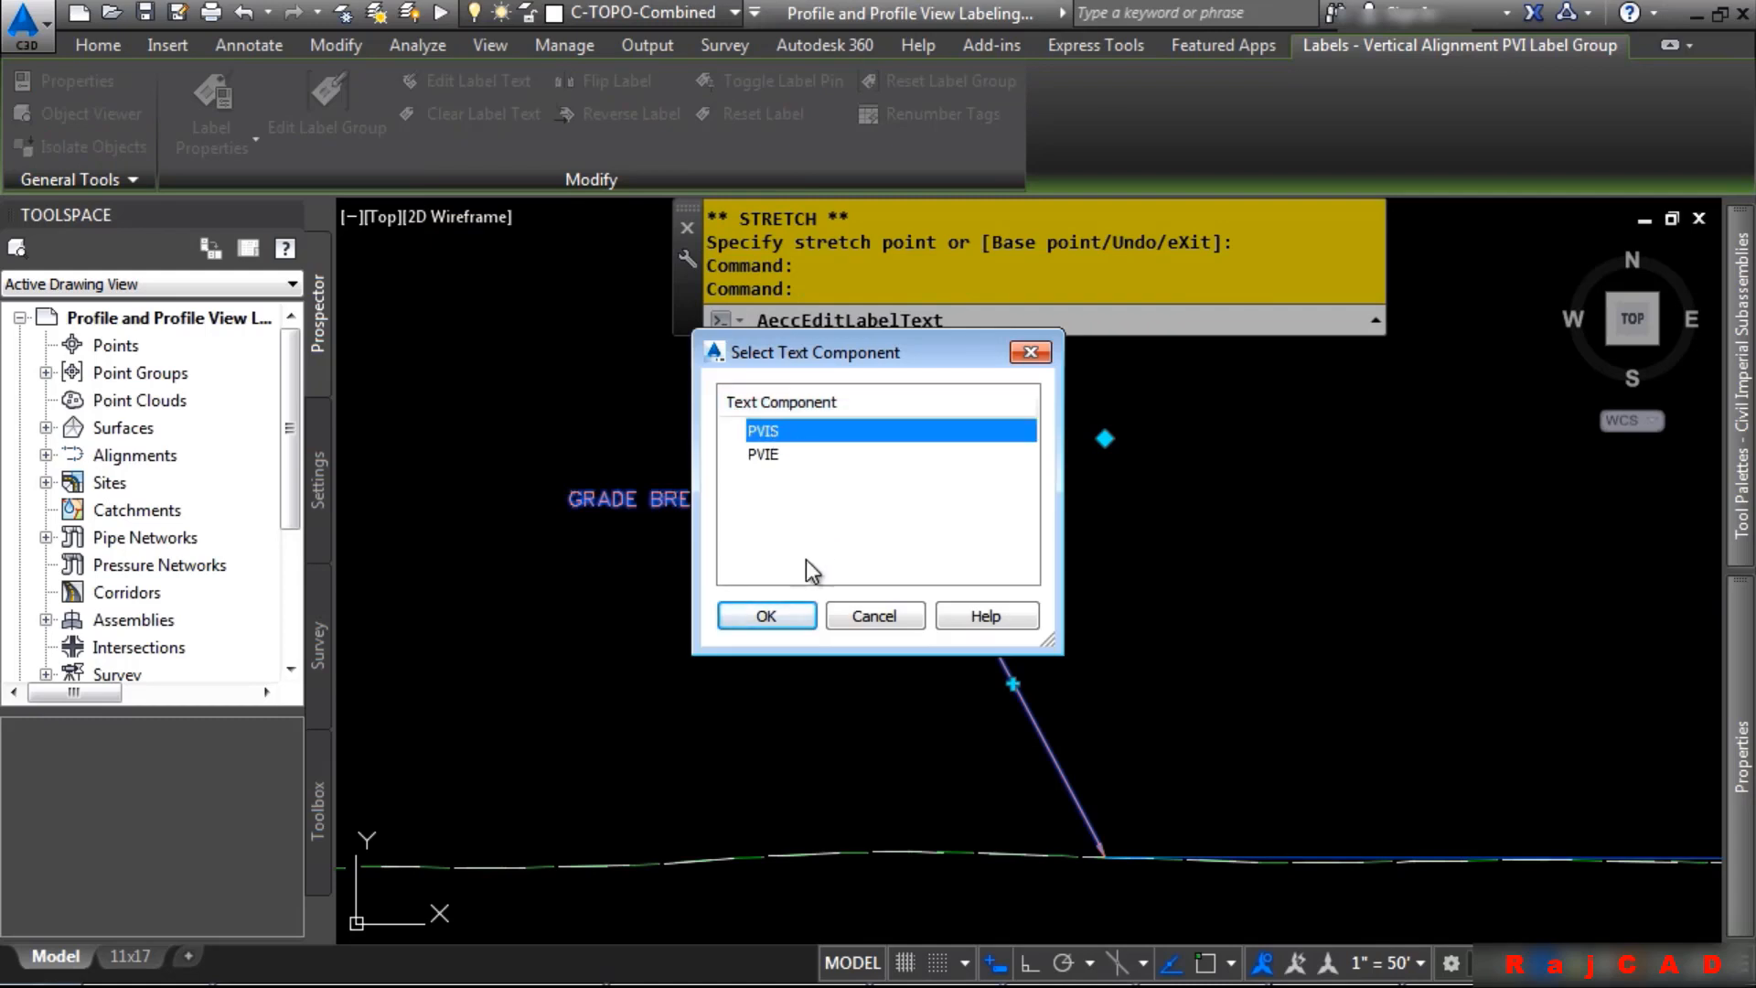
pyautogui.click(783, 611)
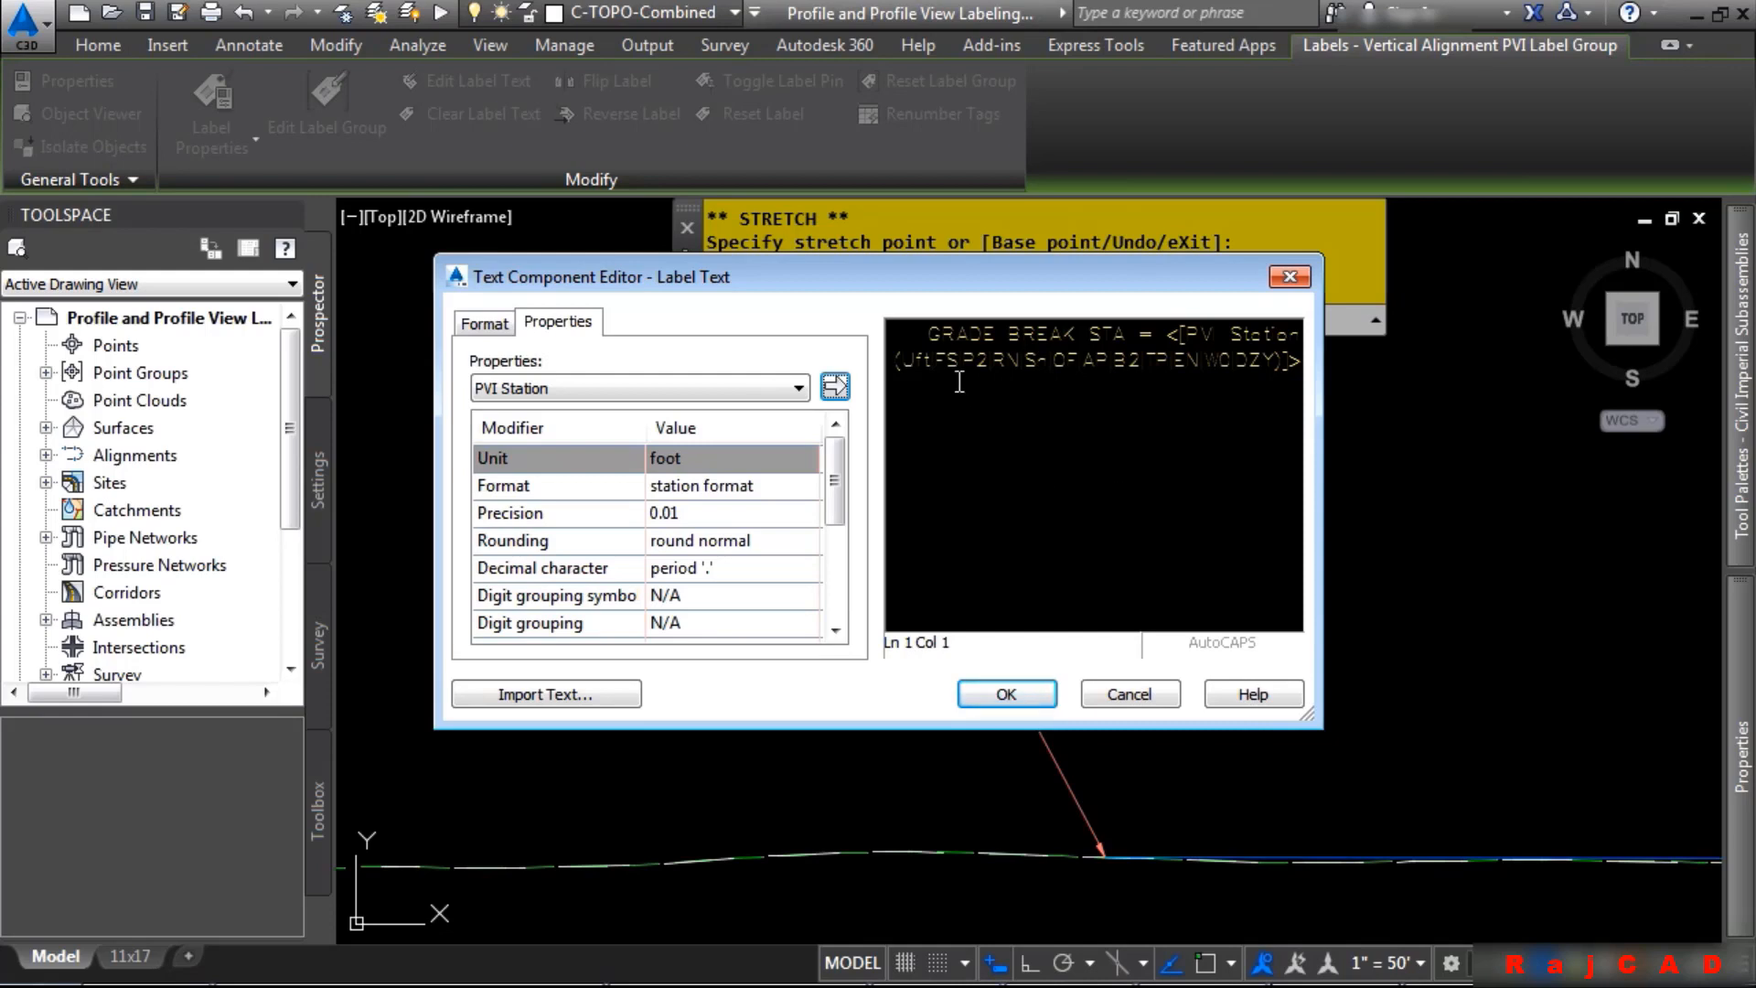
pyautogui.click(944, 337)
pyautogui.press('Left')
pyautogui.hotkey('ctrl', 'shift', 'Right')
pyautogui.hotkey('ctrl', 'shift', 'Right')
pyautogui.hotkey('ctrl', 'shift', 'Right')
pyautogui.hotkey('ctrl', 'shift', 'Left')
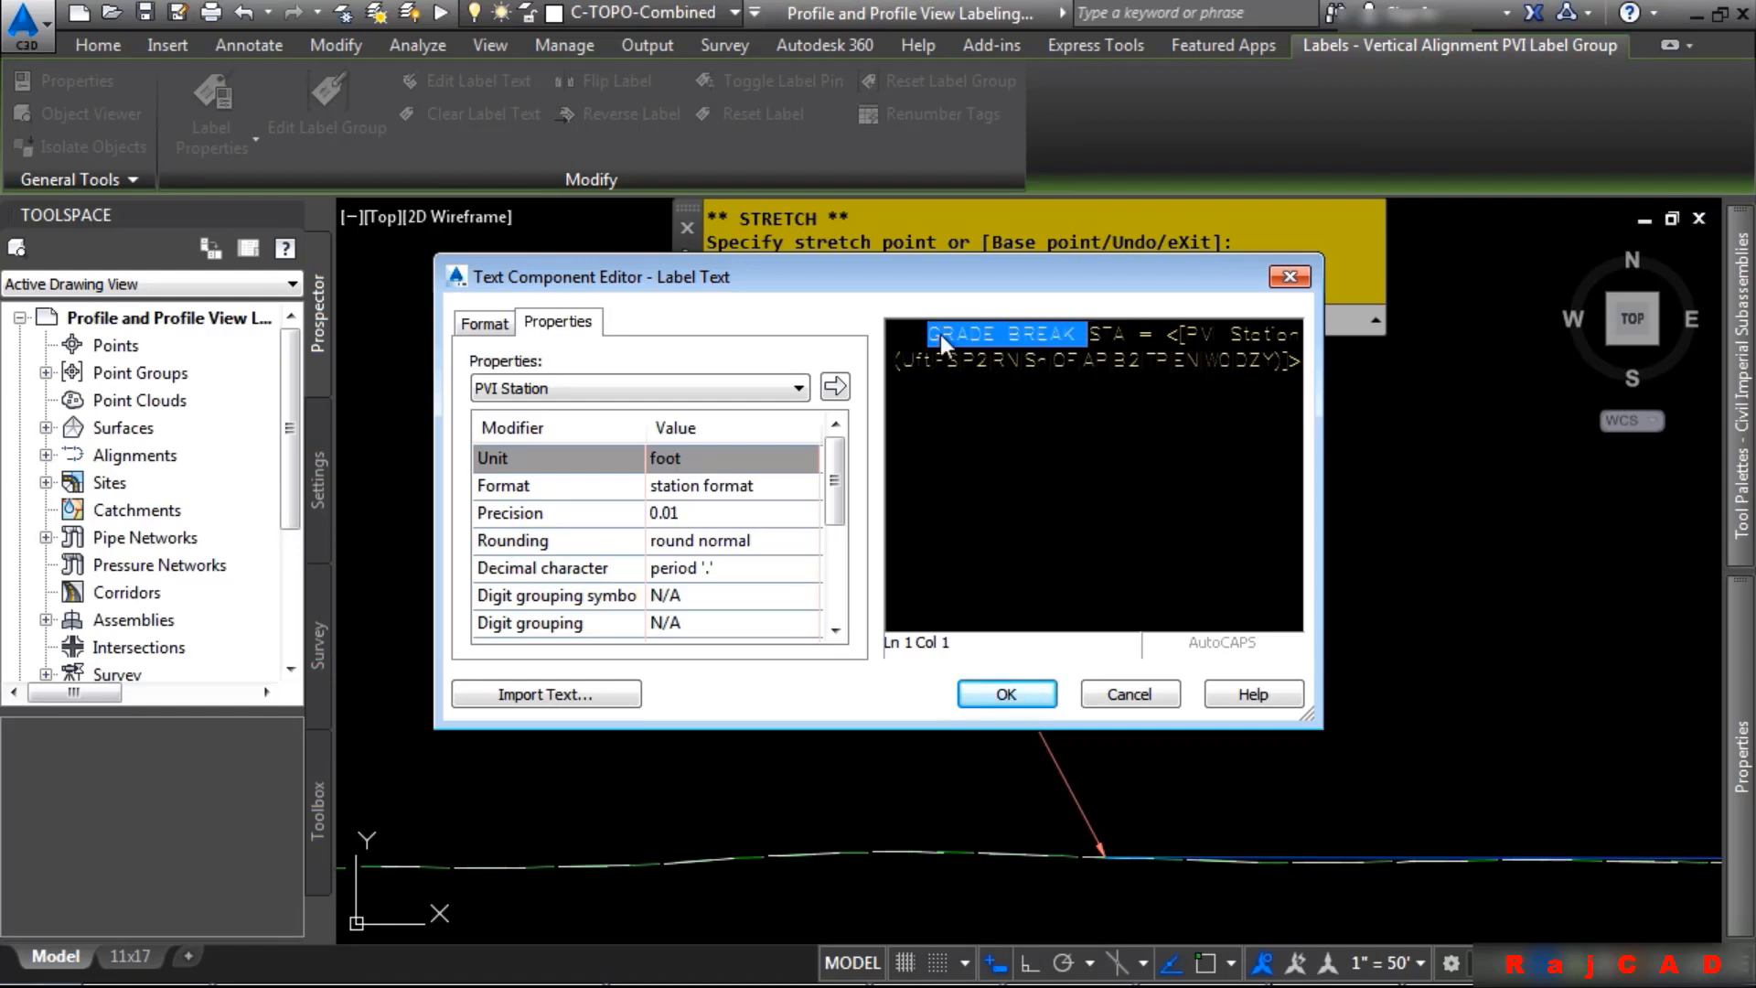
pyautogui.write('BEGIN BYPAS')
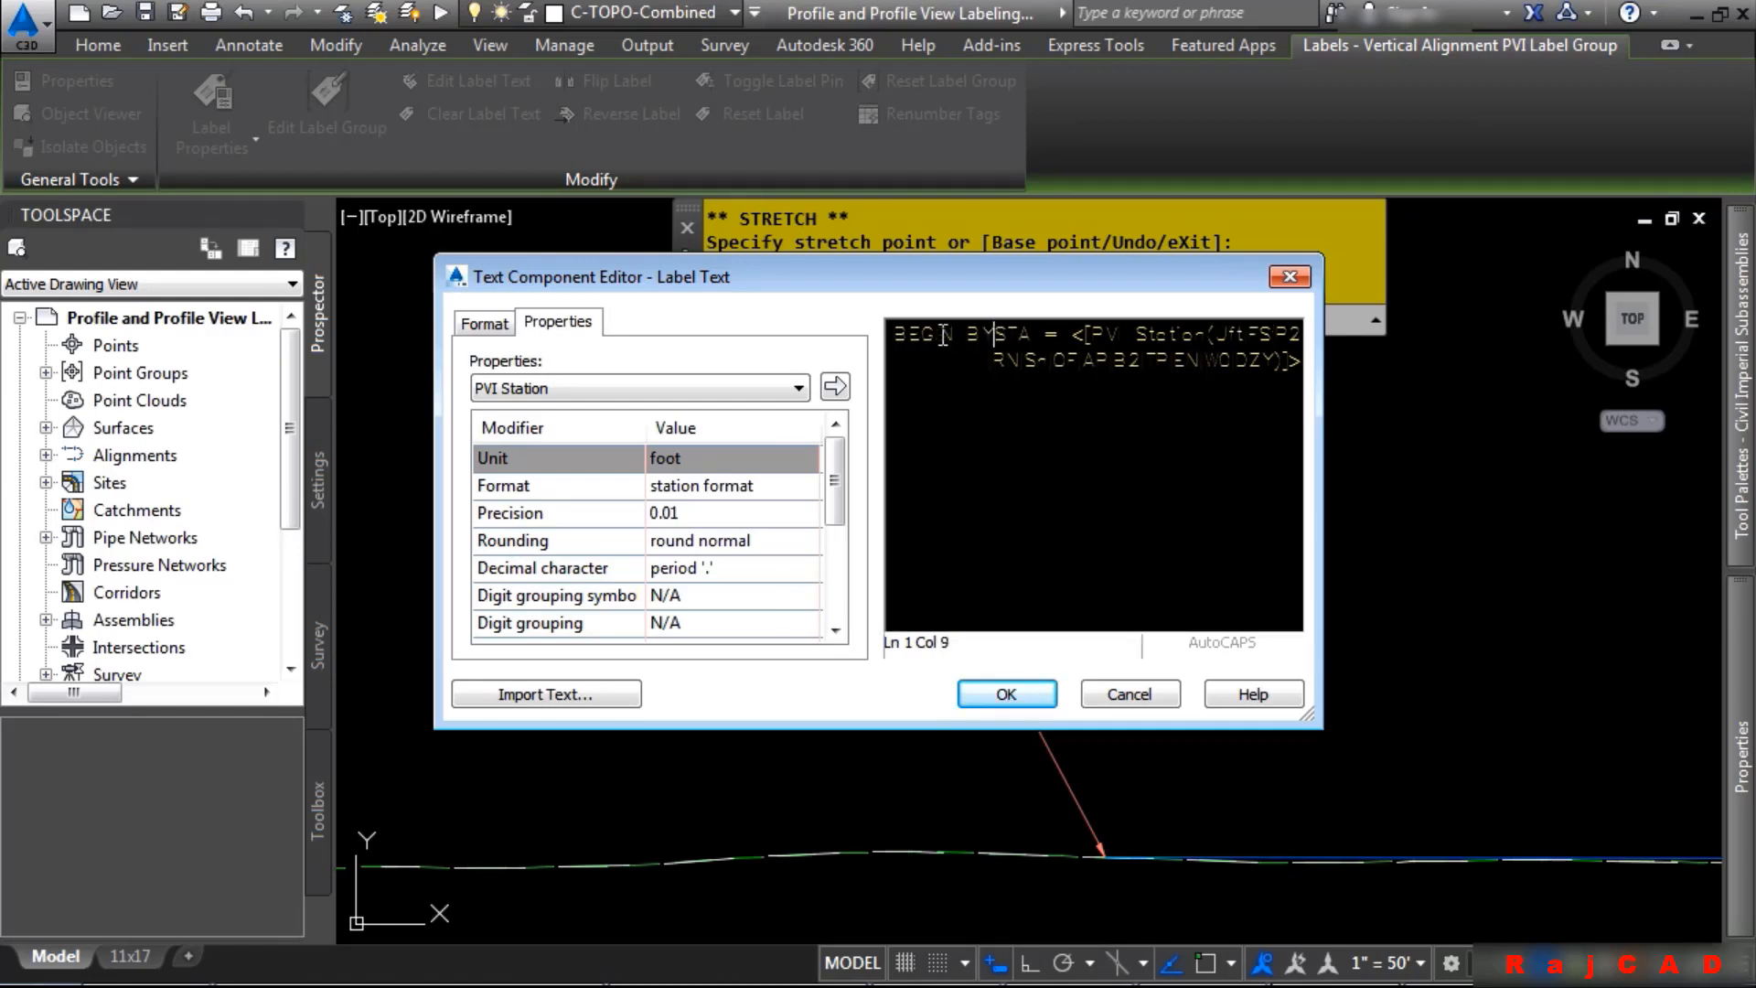
pyautogui.write('S 100')
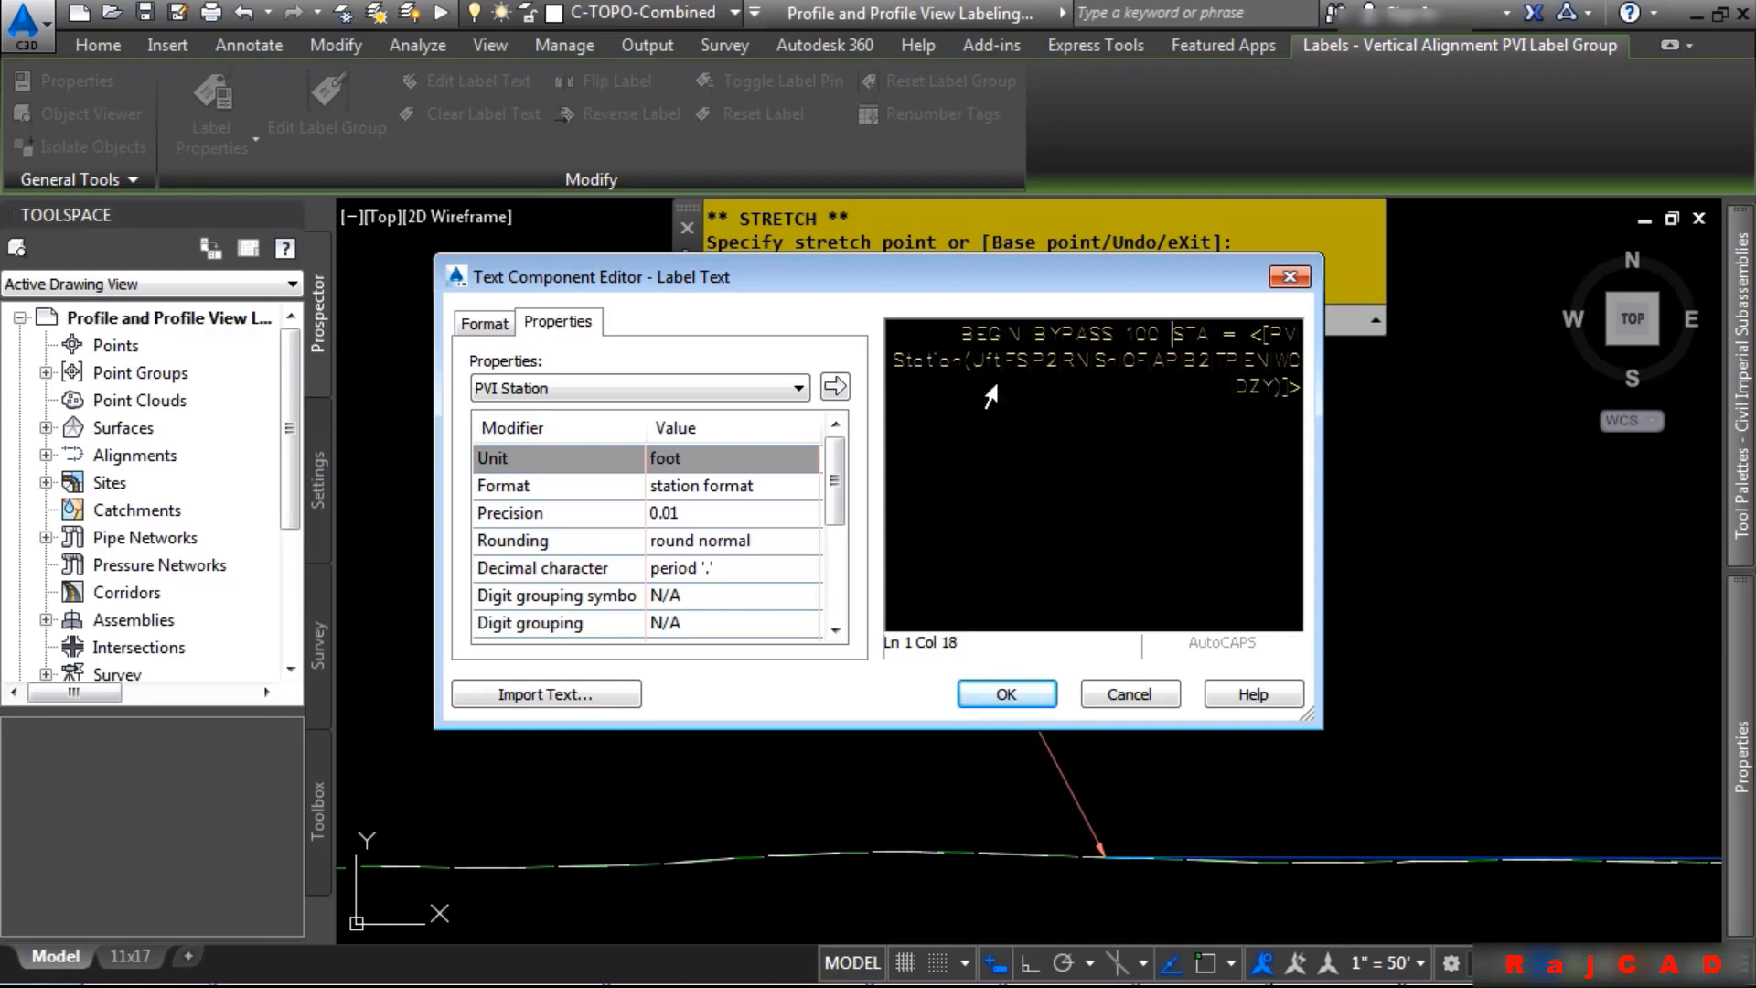
pyautogui.click(1006, 695)
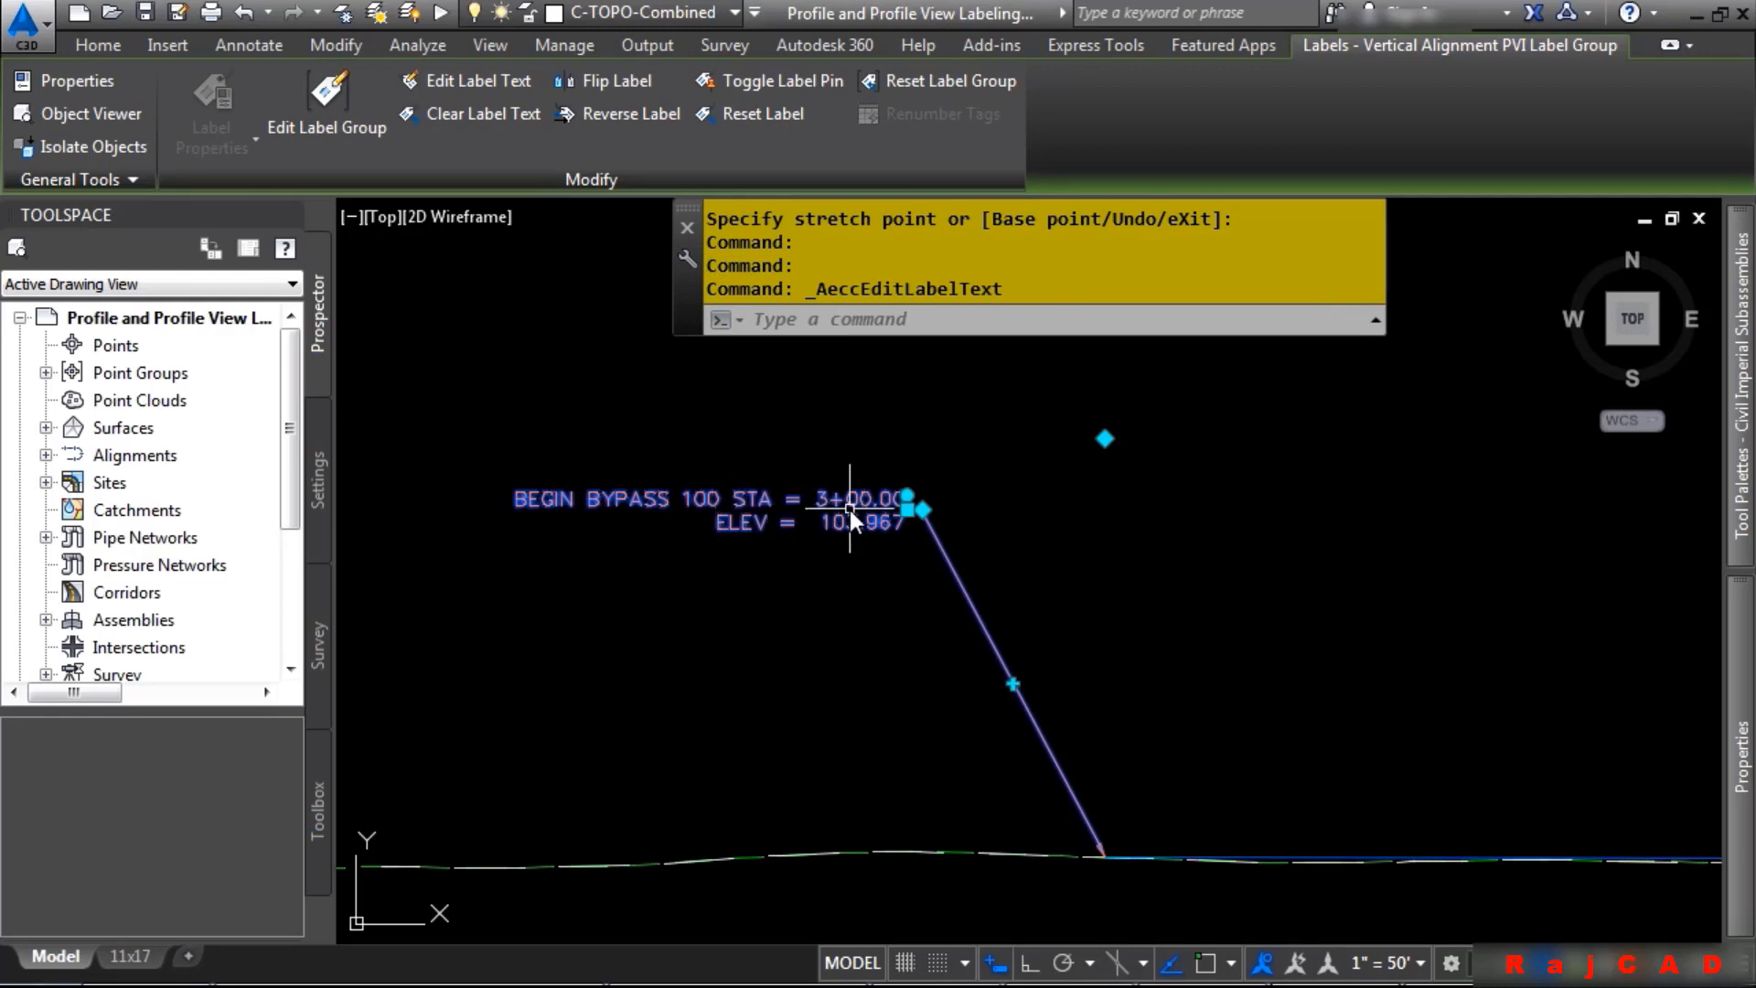
pyautogui.press('Escape')
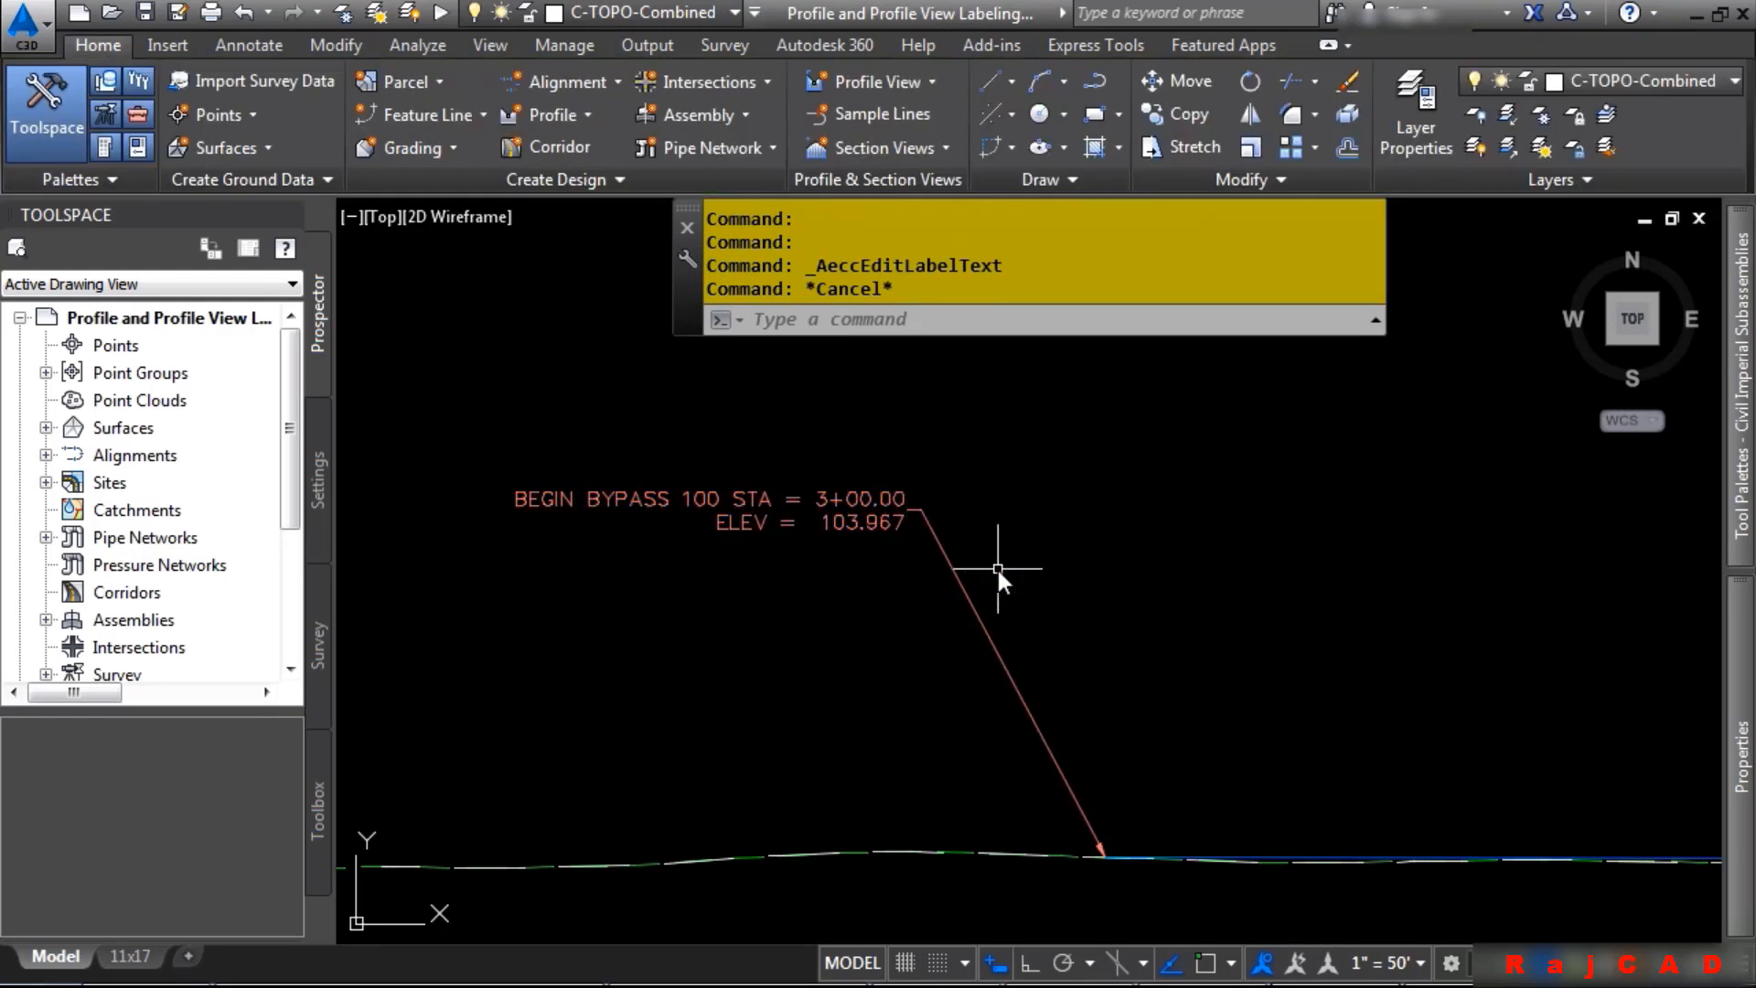
# Open the profile labels of _Vert1 and choose Horizontal Geometry Points with the Horizontal Geometry Station style
pyautogui.scroll(-4, 1287, 550)
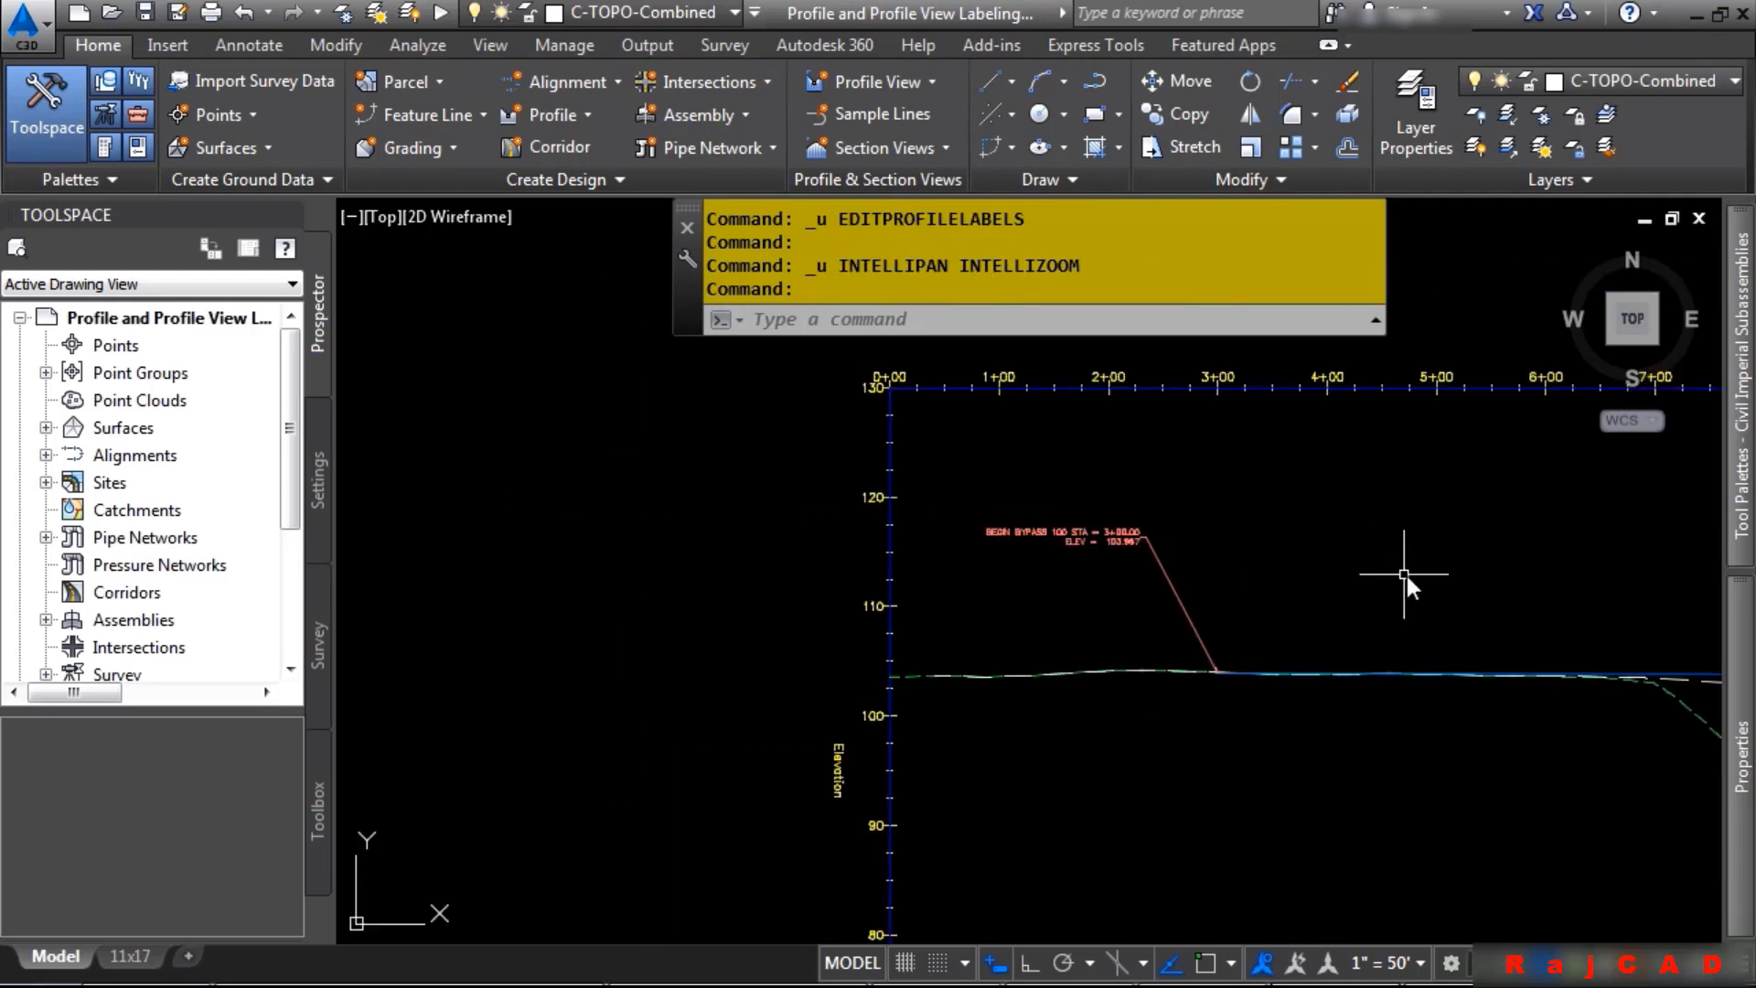
pyautogui.scroll(2, 998, 626)
pyautogui.click(1359, 615)
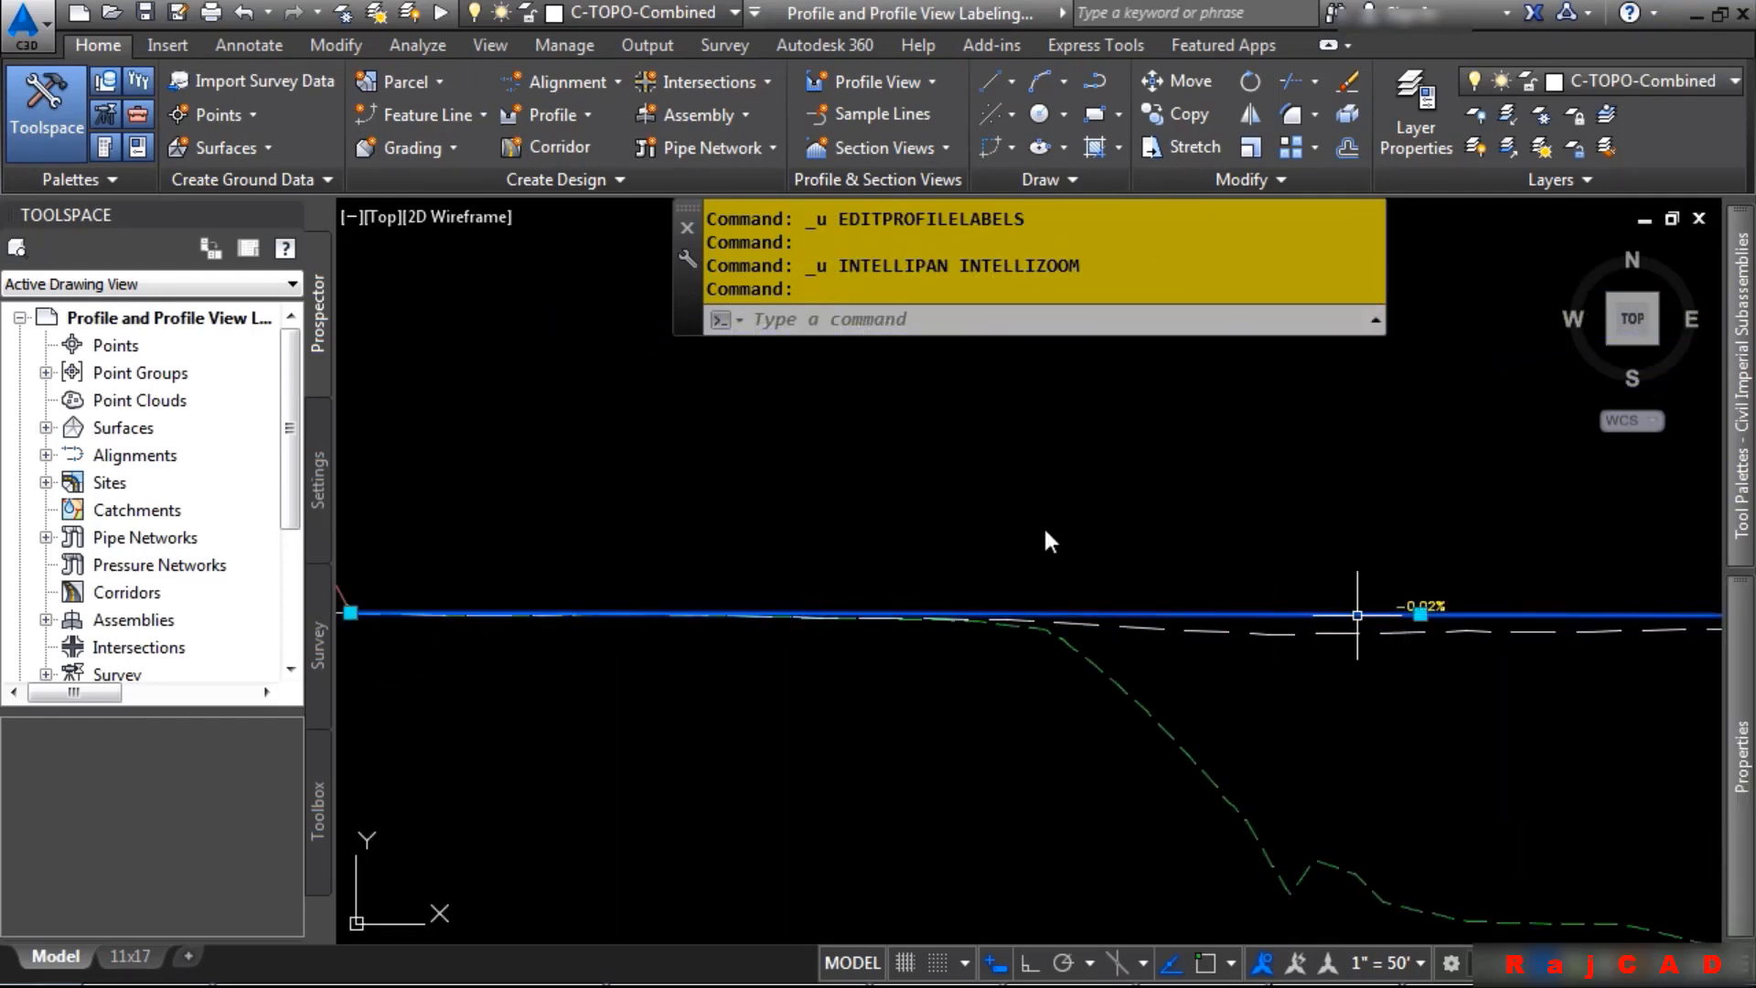
pyautogui.click(73, 150)
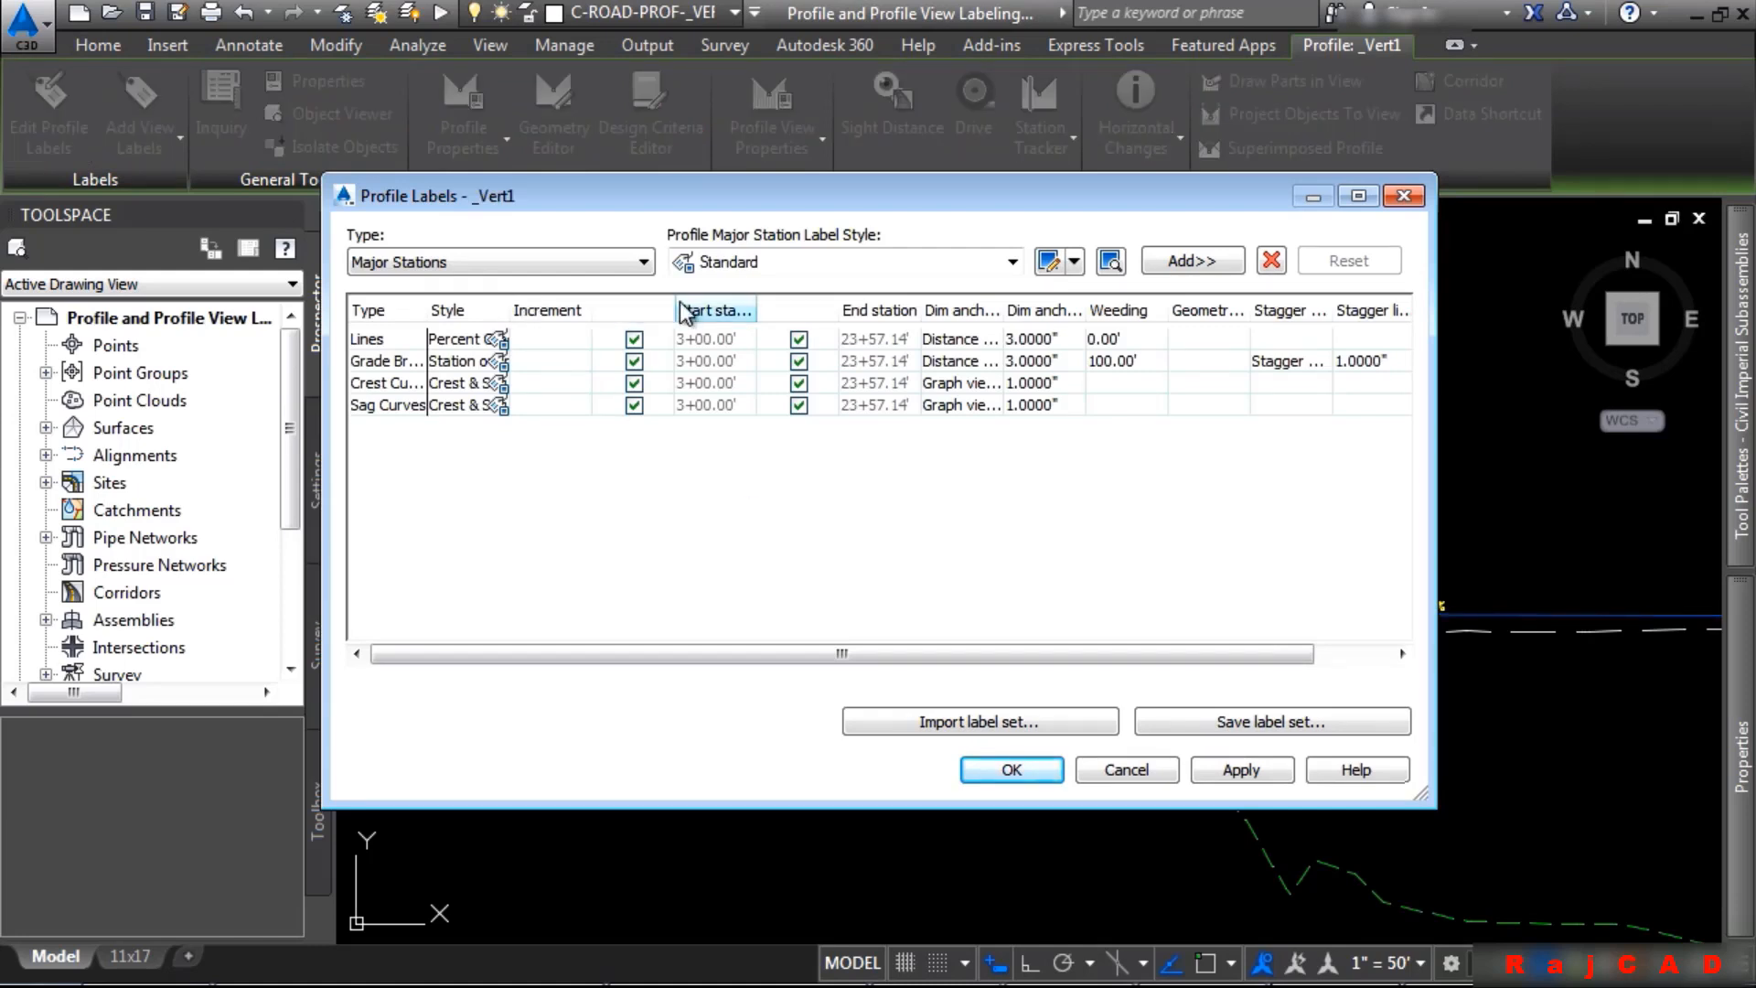
pyautogui.click(547, 264)
pyautogui.click(507, 320)
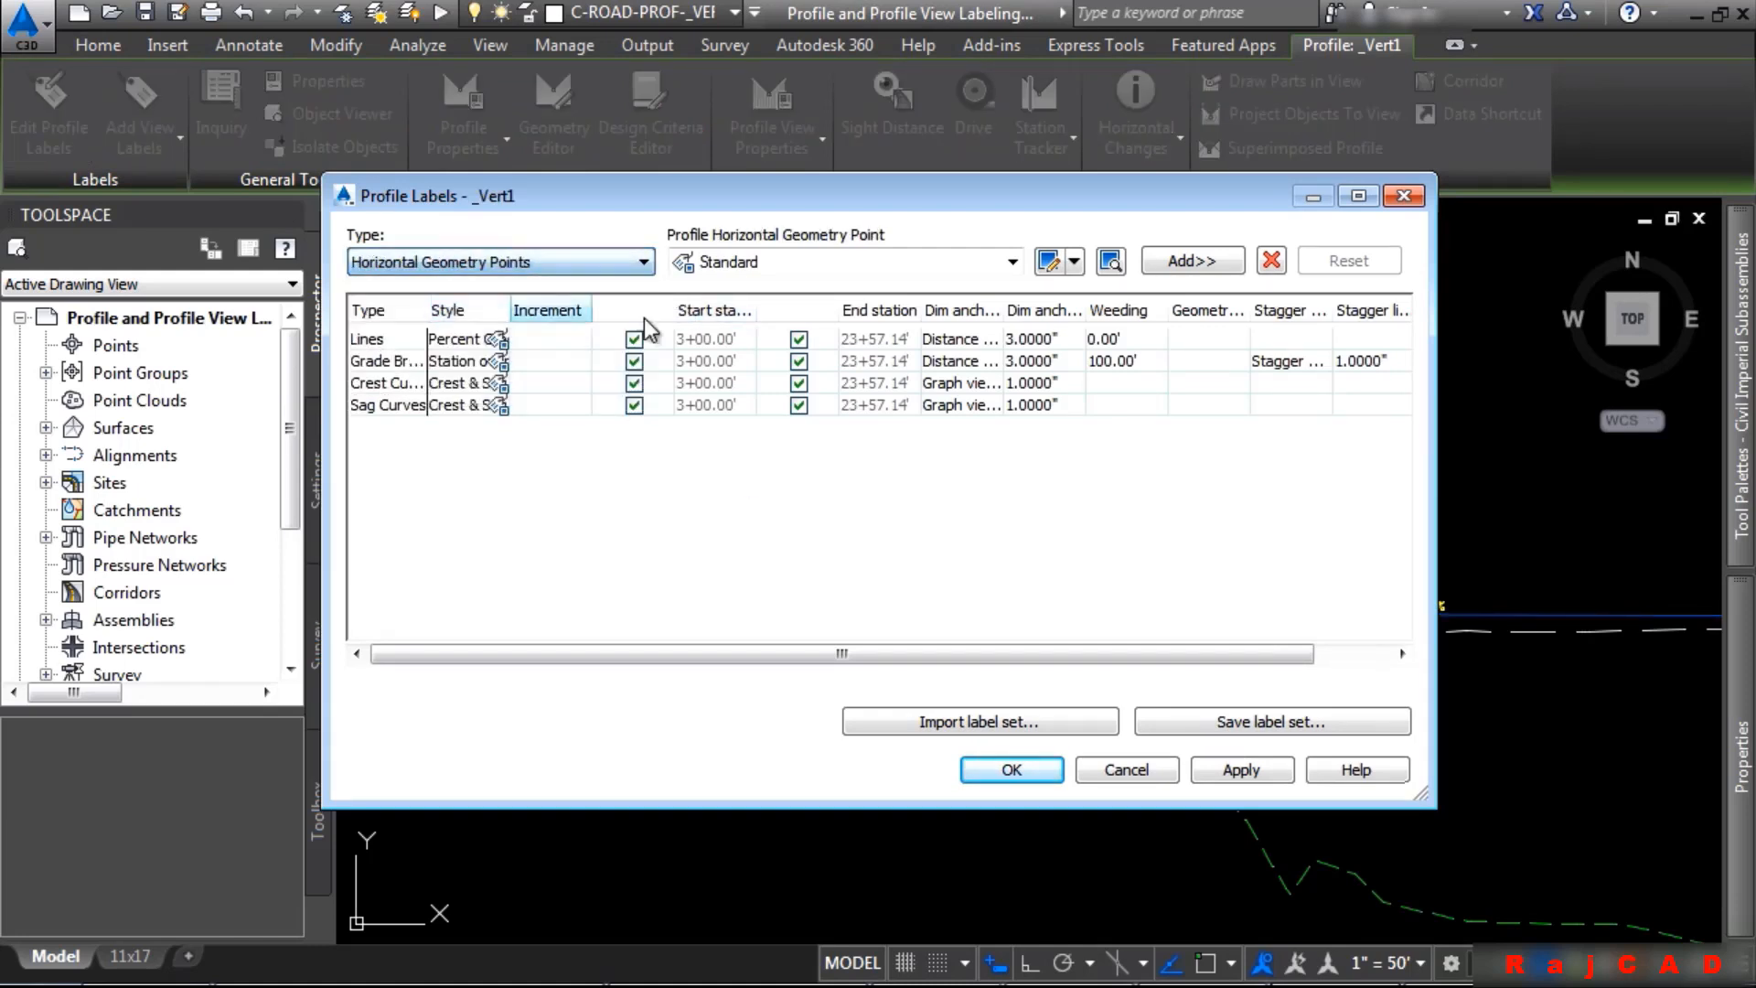
pyautogui.click(815, 262)
pyautogui.click(821, 289)
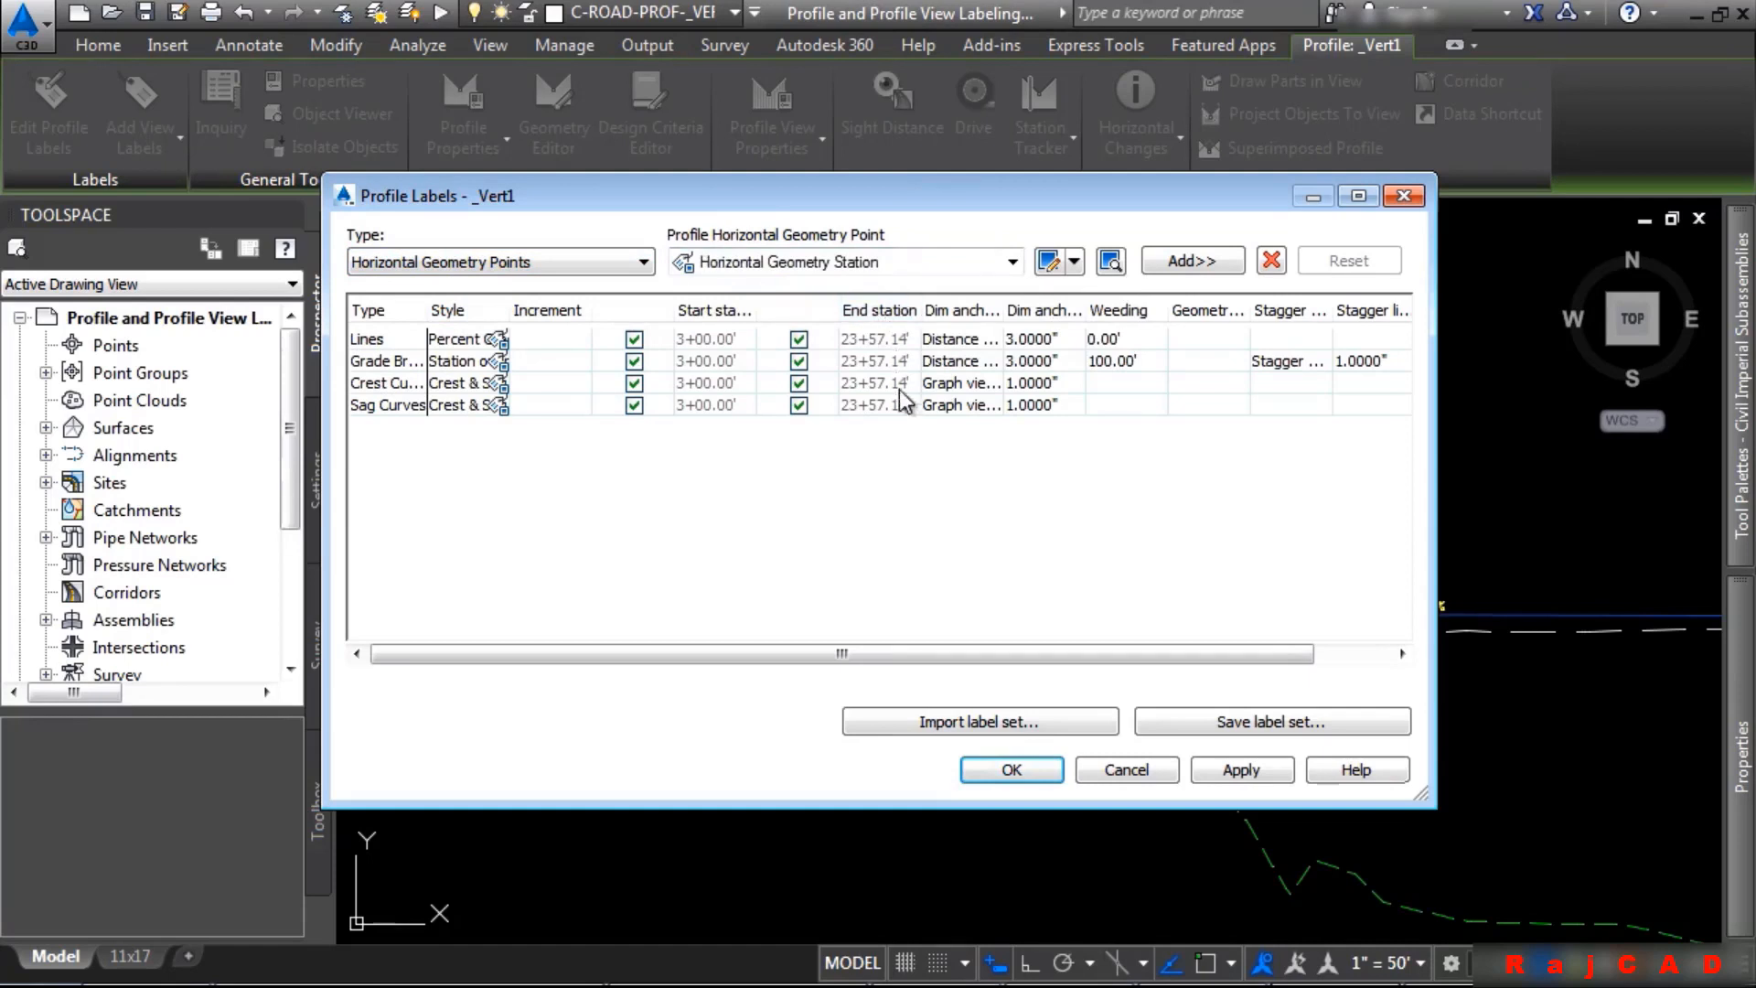
# Add the horizontal geometry labels to _Vert1 with all geometry points included, and apply the label set
pyautogui.click(1220, 271)
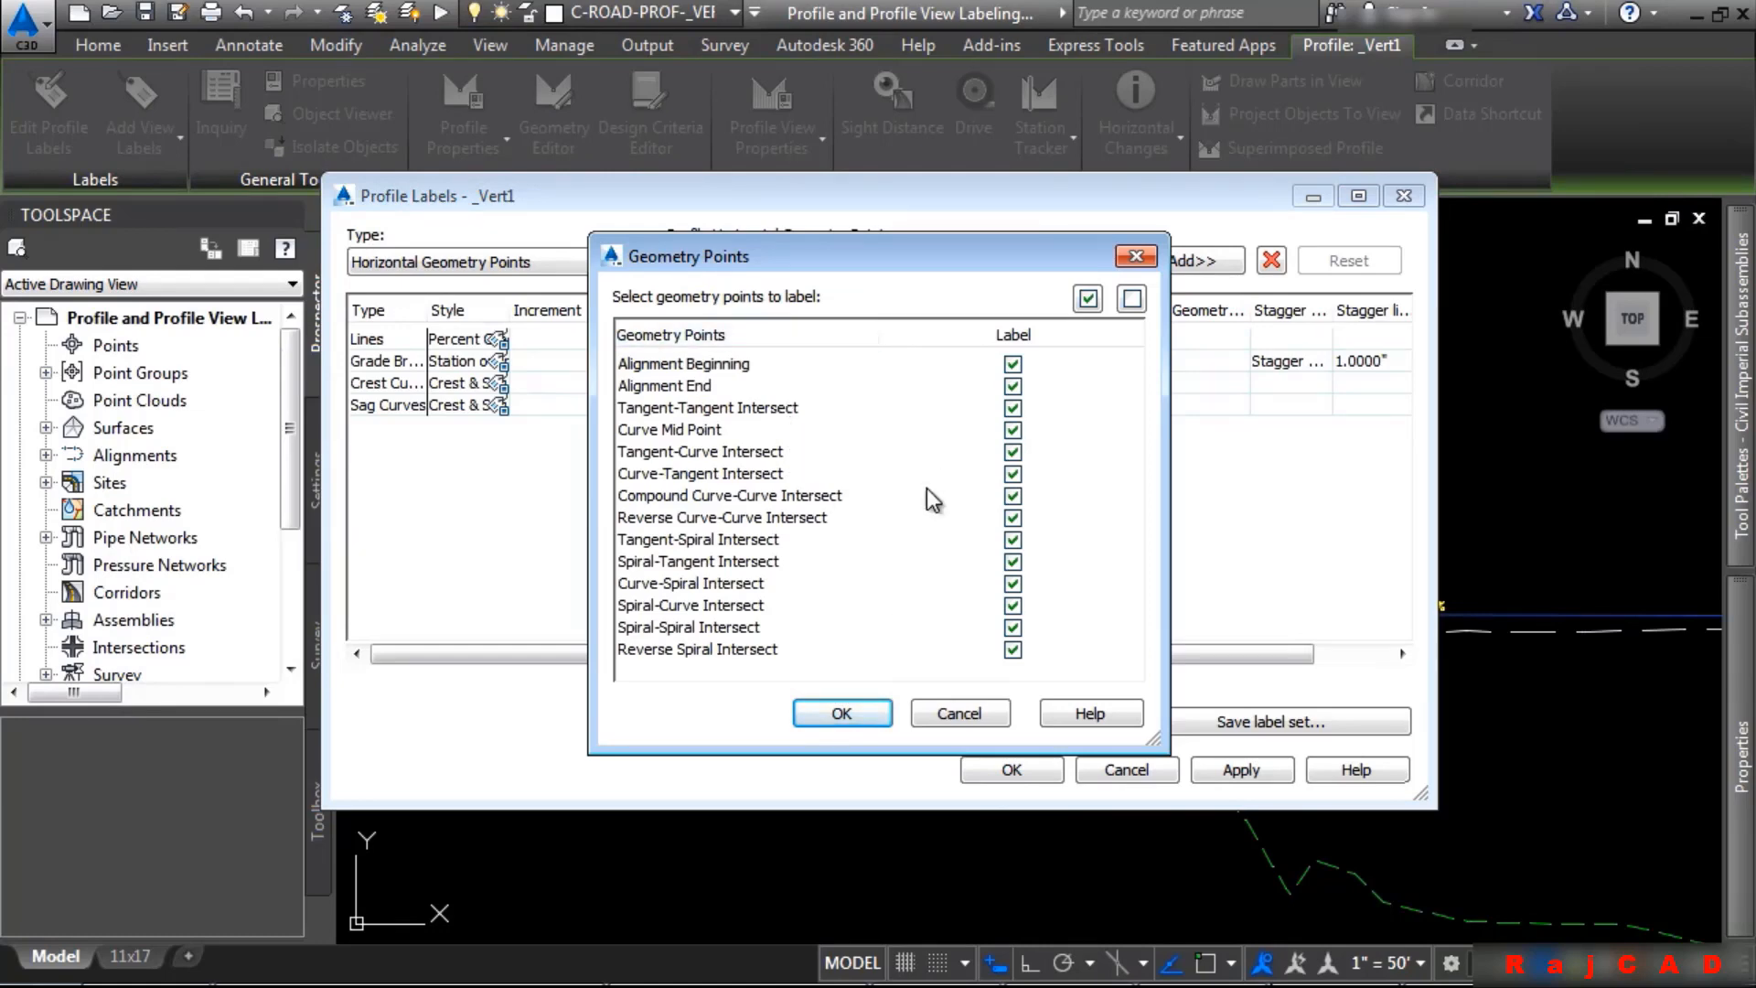
pyautogui.click(843, 715)
pyautogui.click(1006, 770)
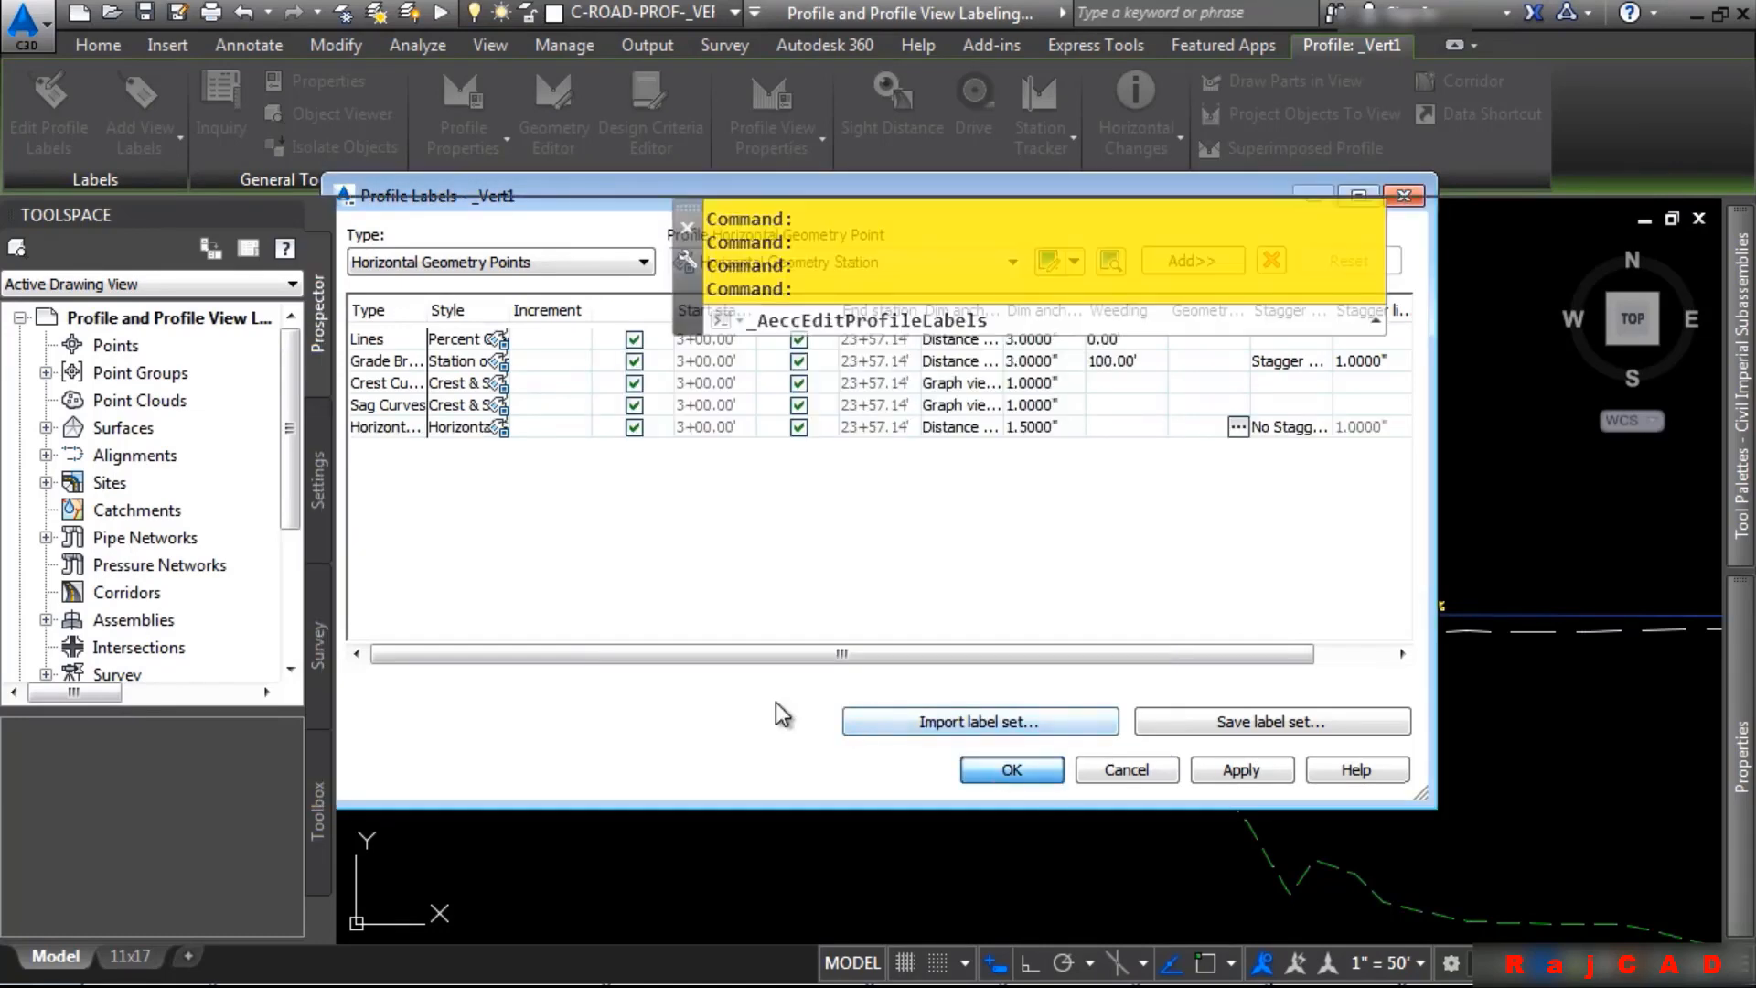
pyautogui.scroll(6, 851, 613)
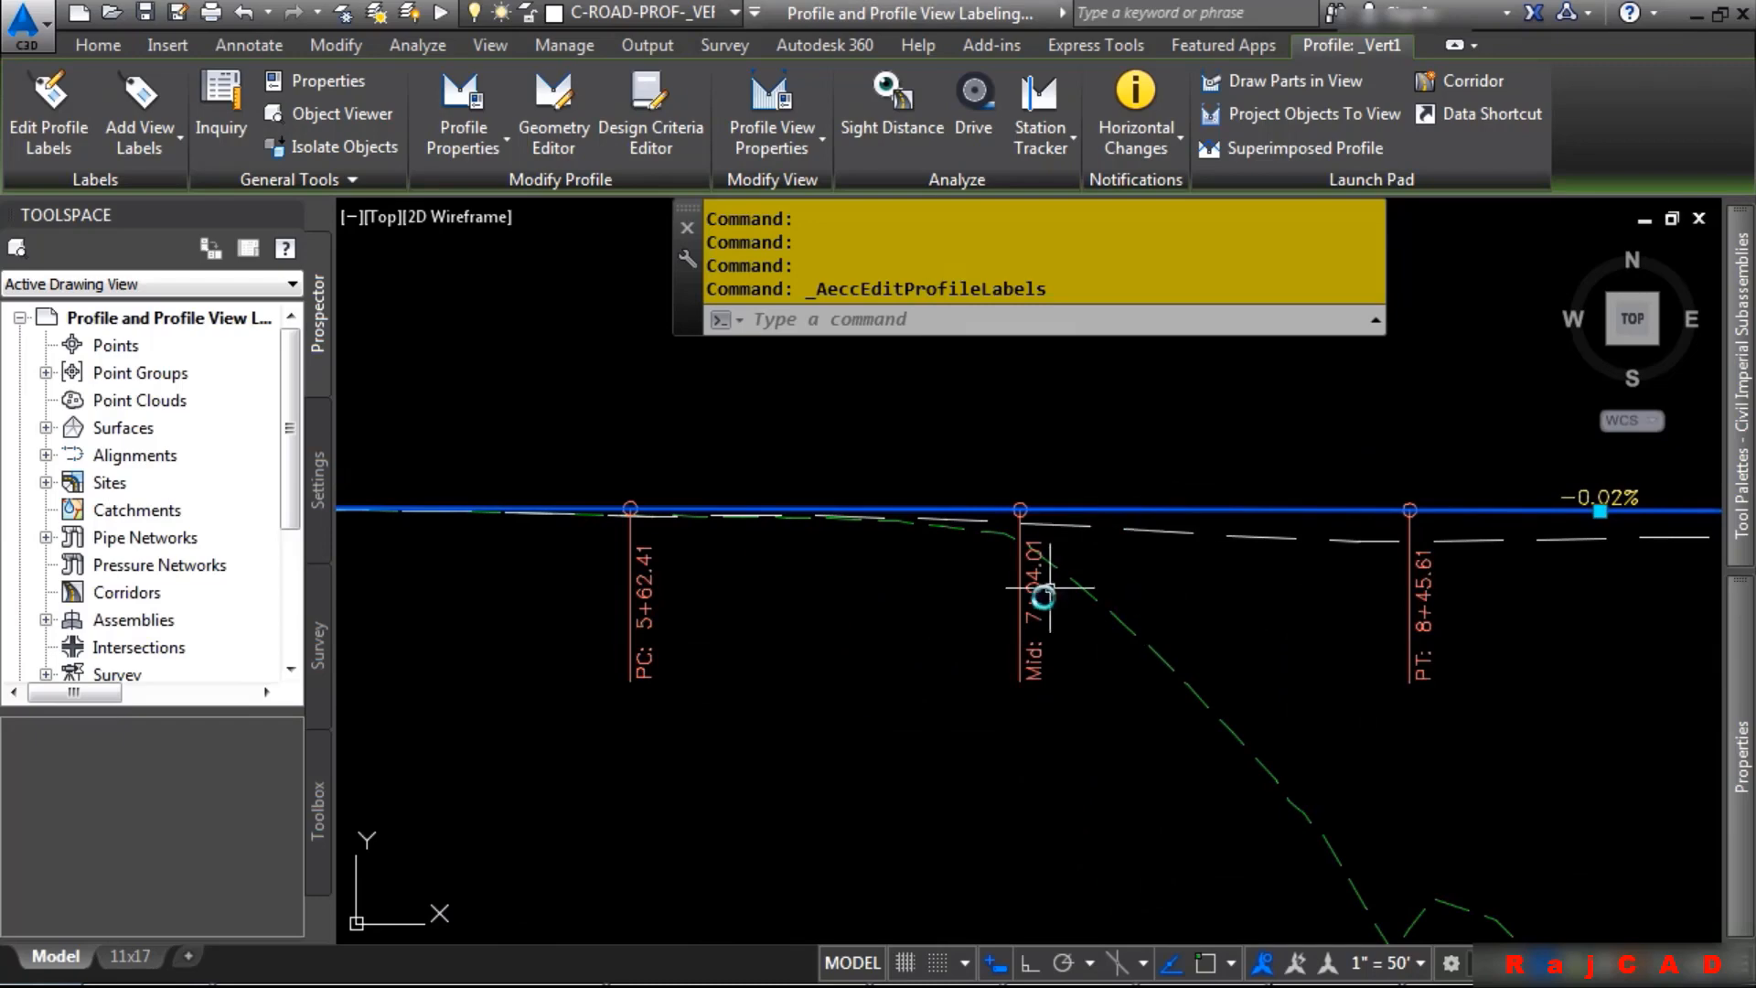
pyautogui.scroll(-5, 1105, 706)
pyautogui.press('Escape')
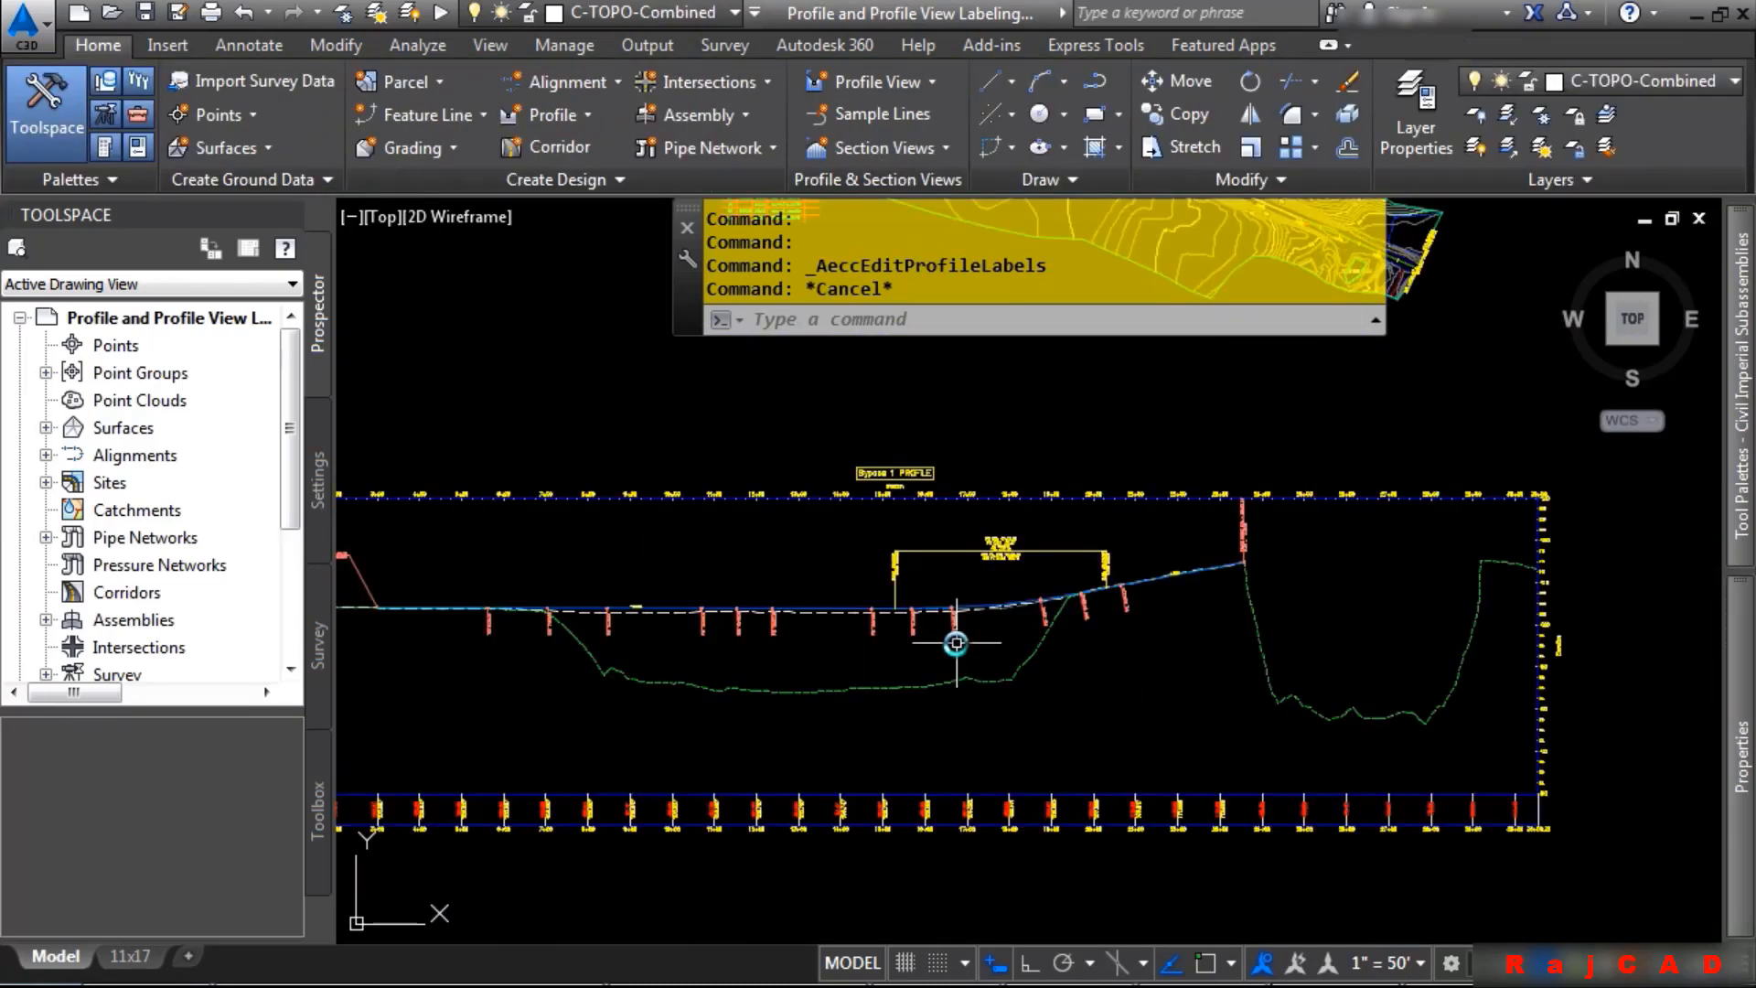
# Add a station elevation label to the Bypass 1 profile view on the low ground line, about station 12+28, elevation 84.21
pyautogui.moveTo(1030, 637); pyautogui.dragTo(1181, 632, button='middle')
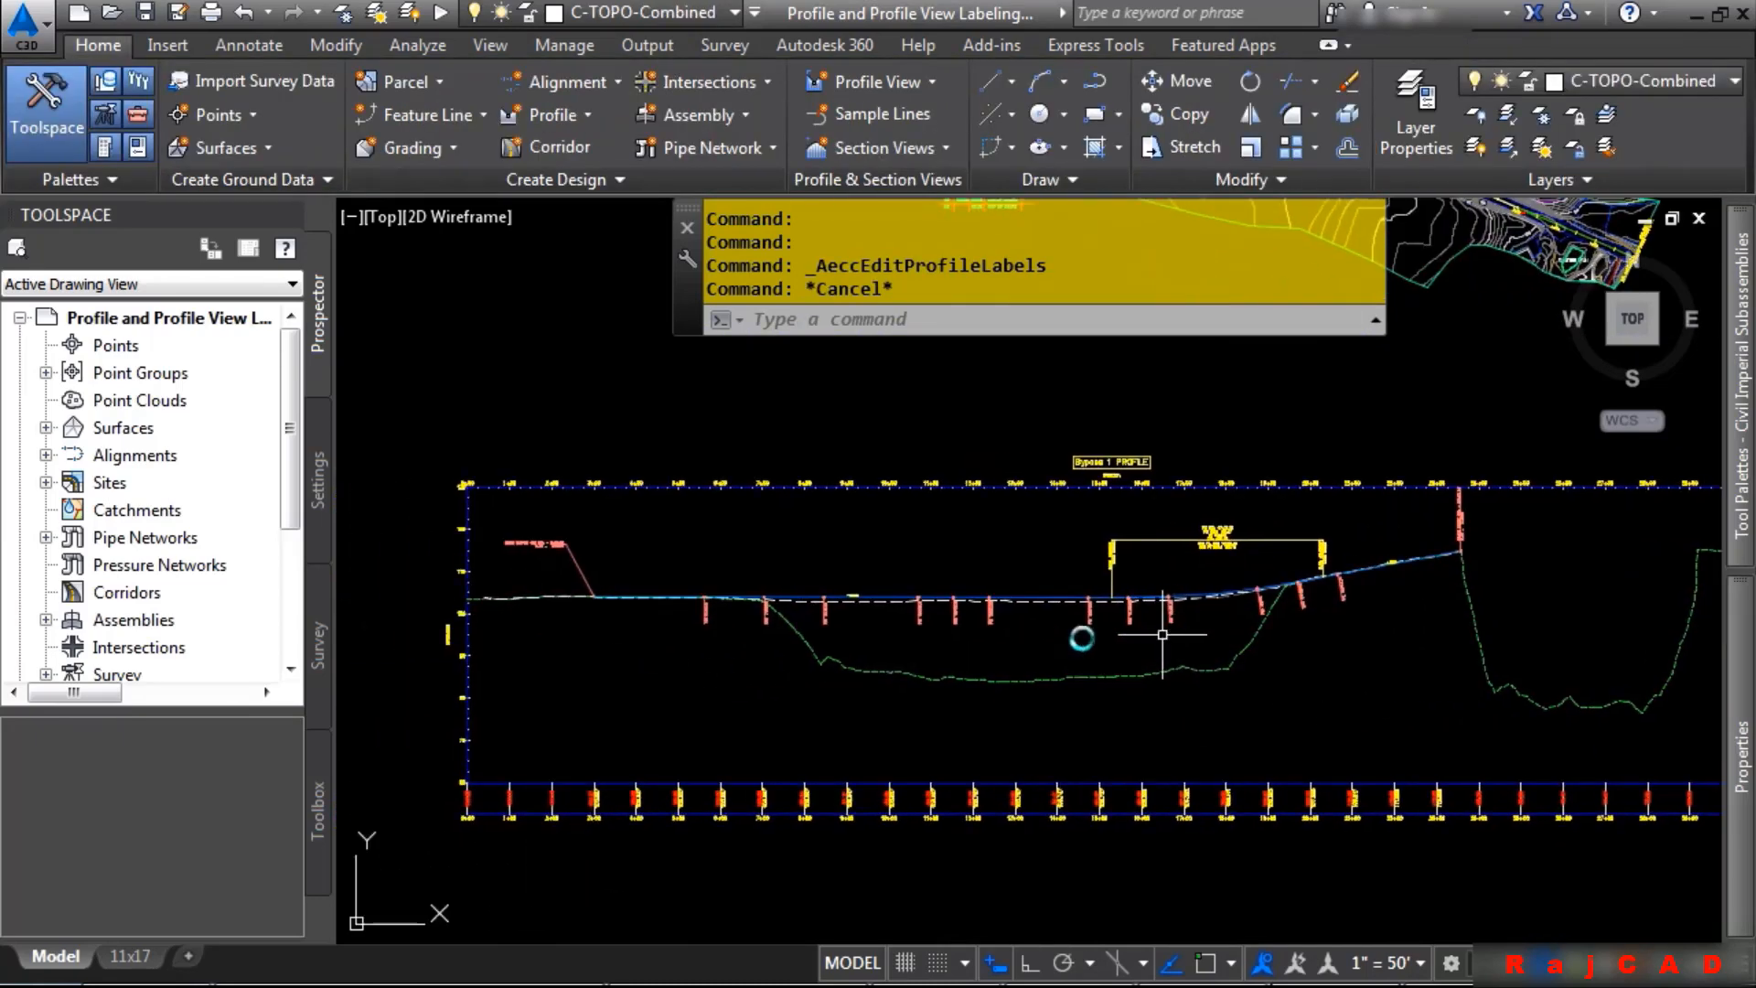
pyautogui.click(953, 483)
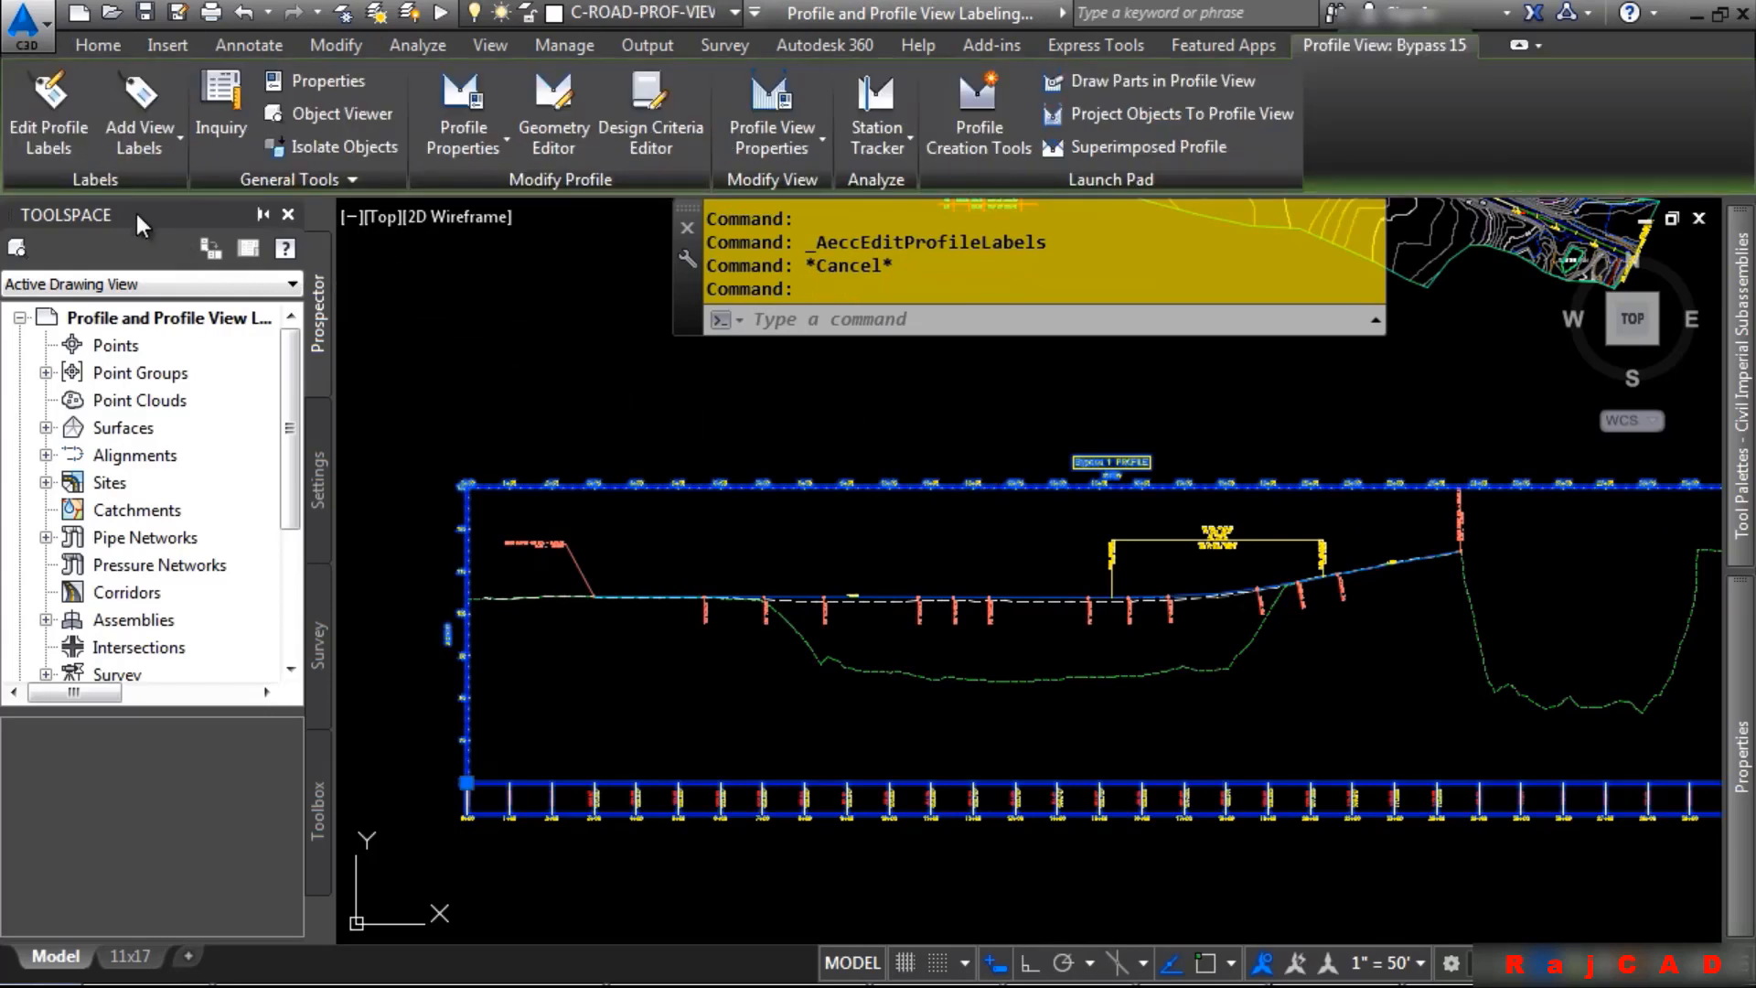
pyautogui.click(155, 154)
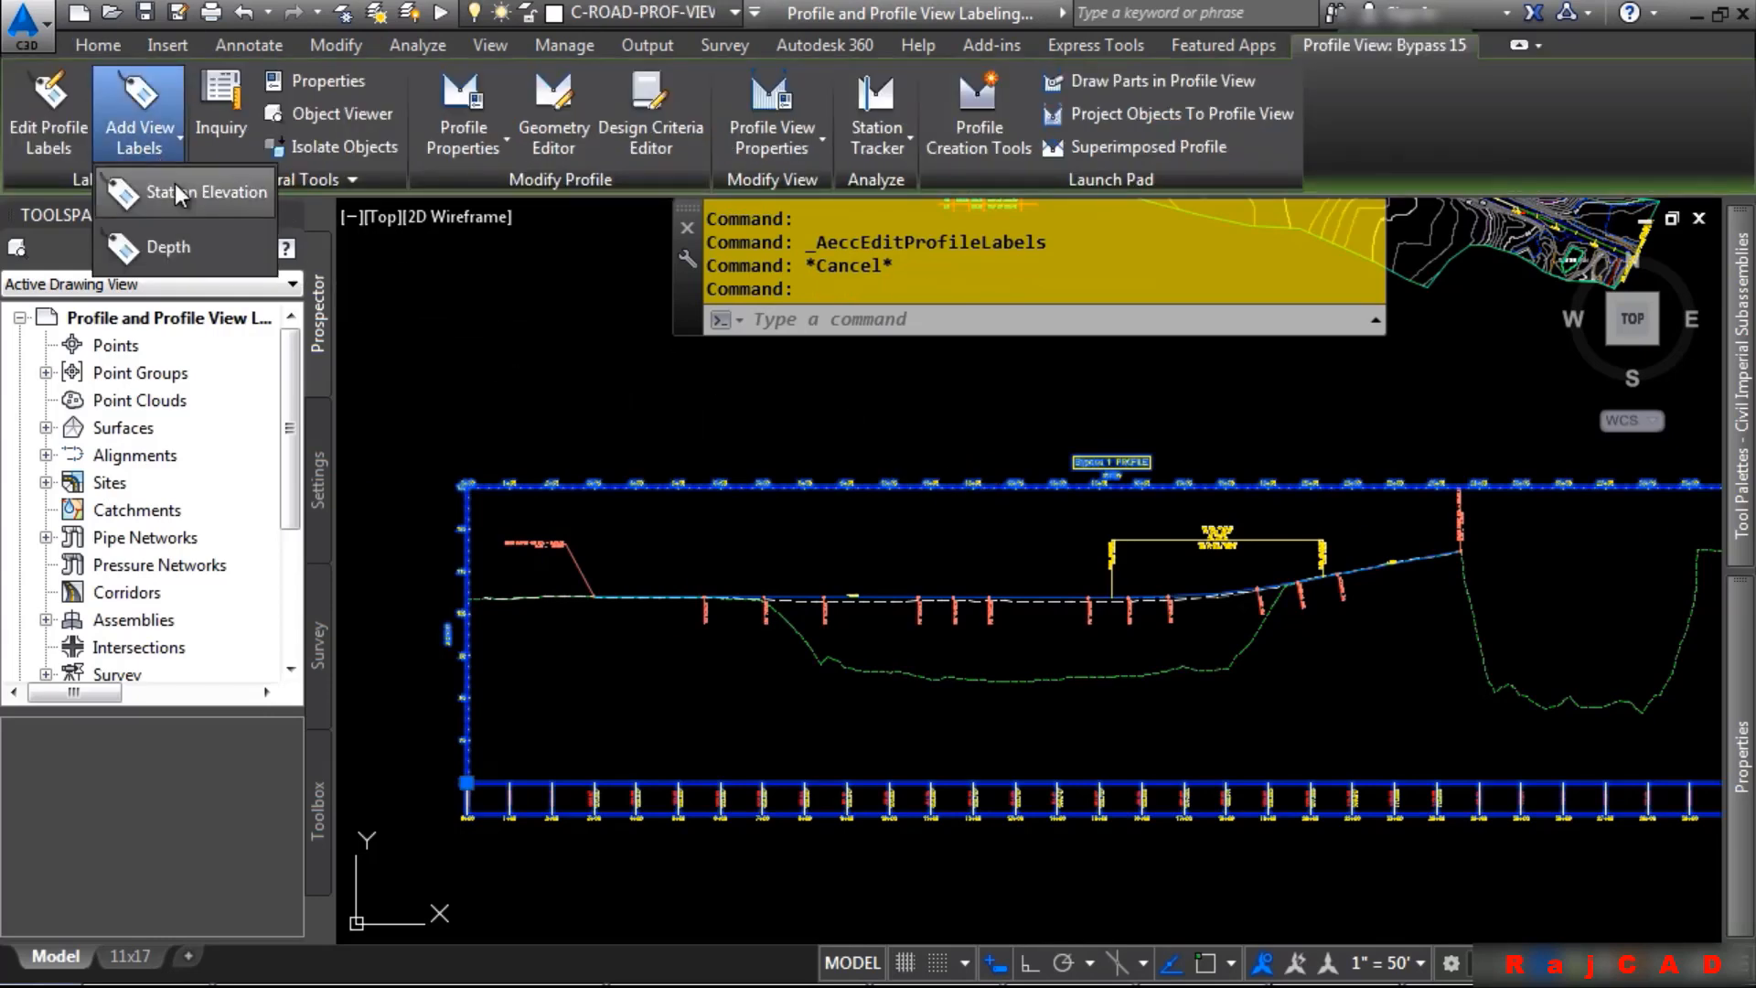
pyautogui.click(173, 189)
pyautogui.scroll(4, 1046, 657)
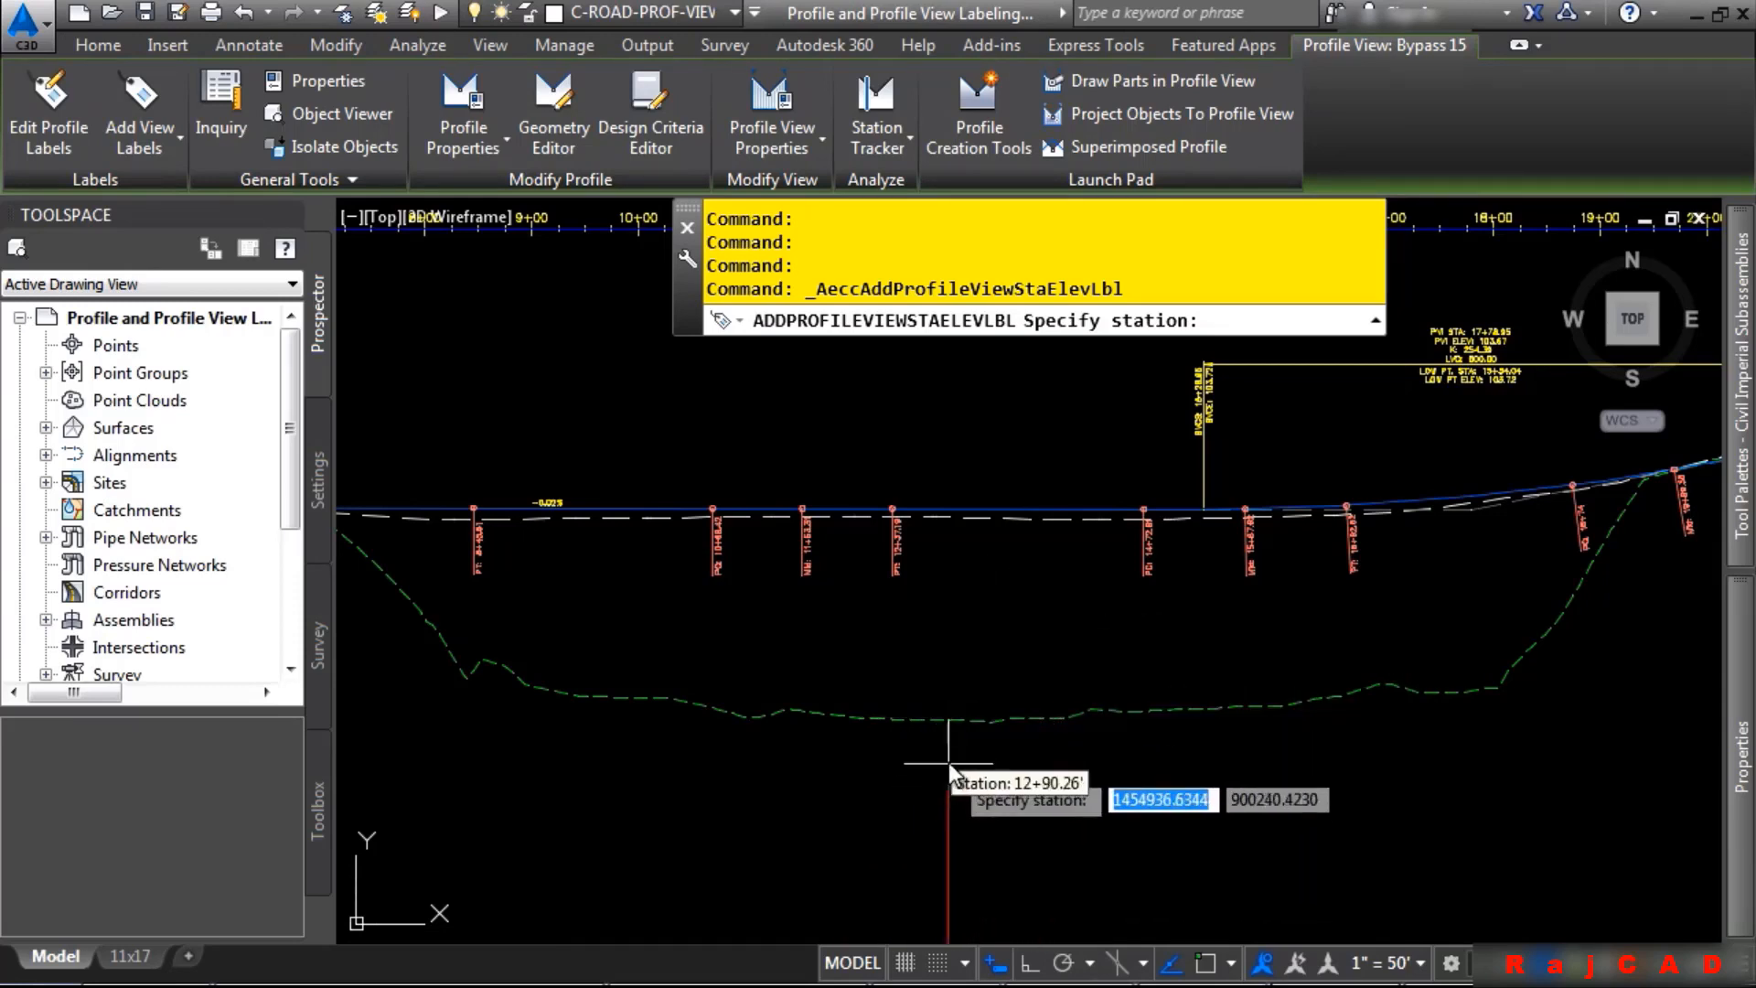
pyautogui.press('F8')
pyautogui.press('F8')
pyautogui.click(880, 718)
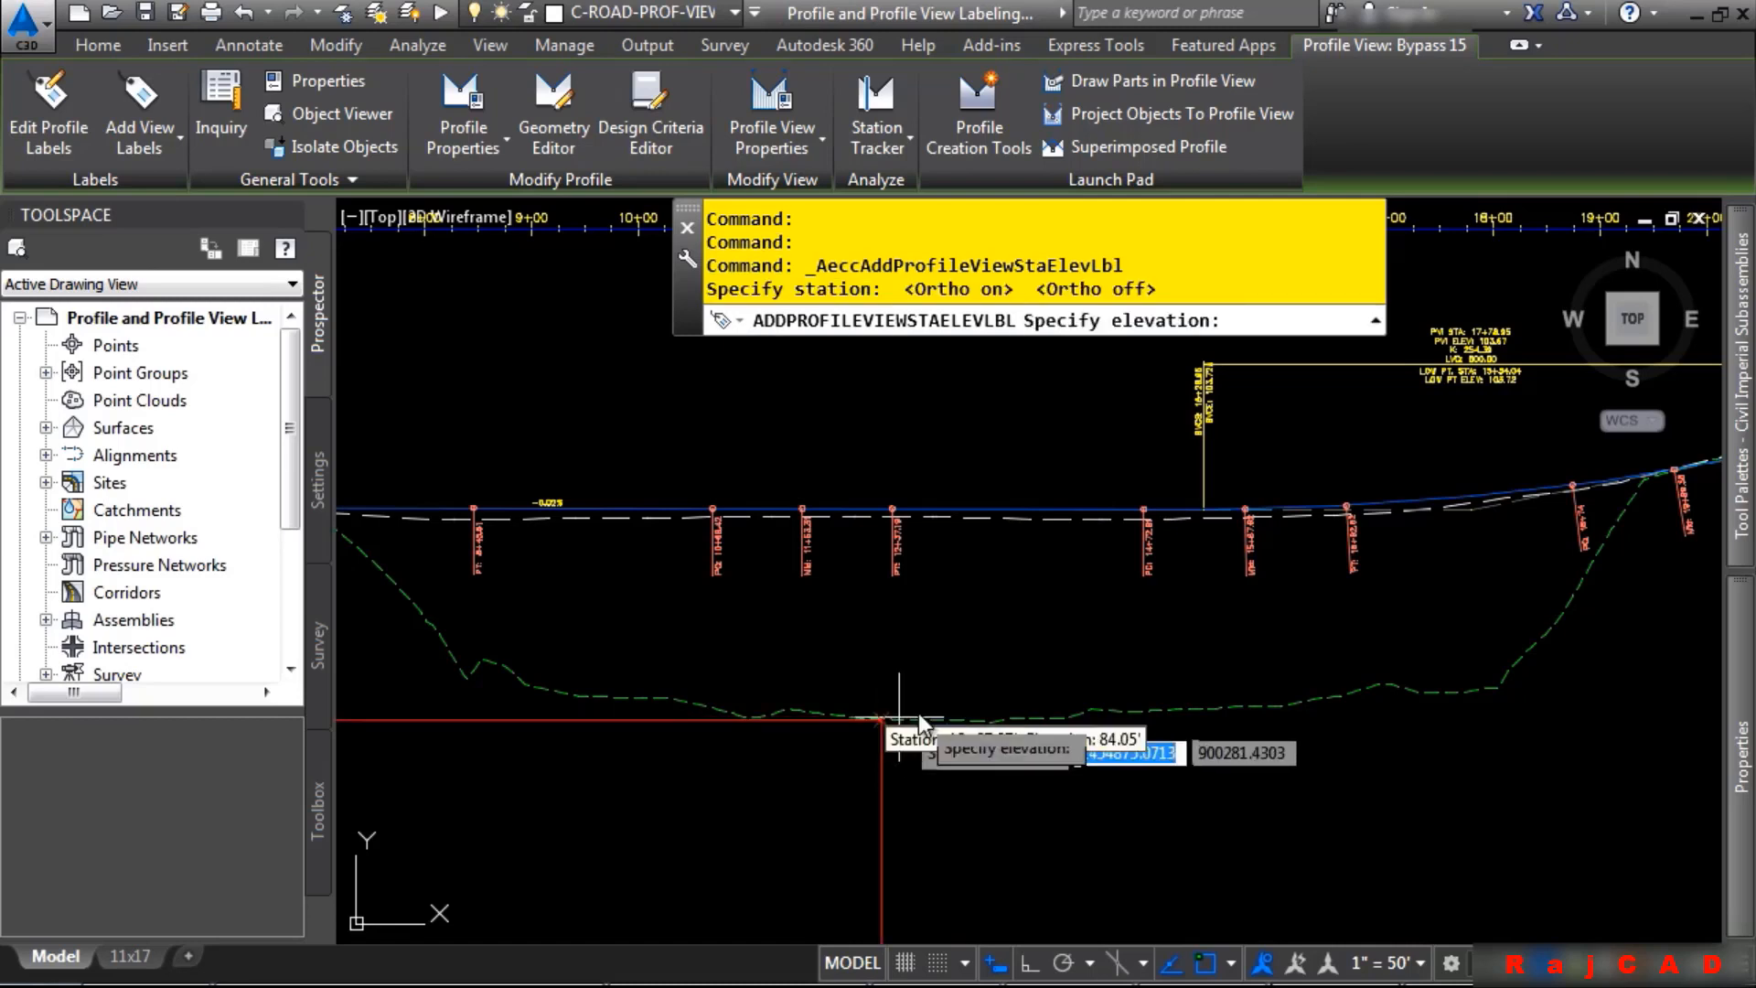
pyautogui.click(878, 715)
pyautogui.scroll(5, 895, 729)
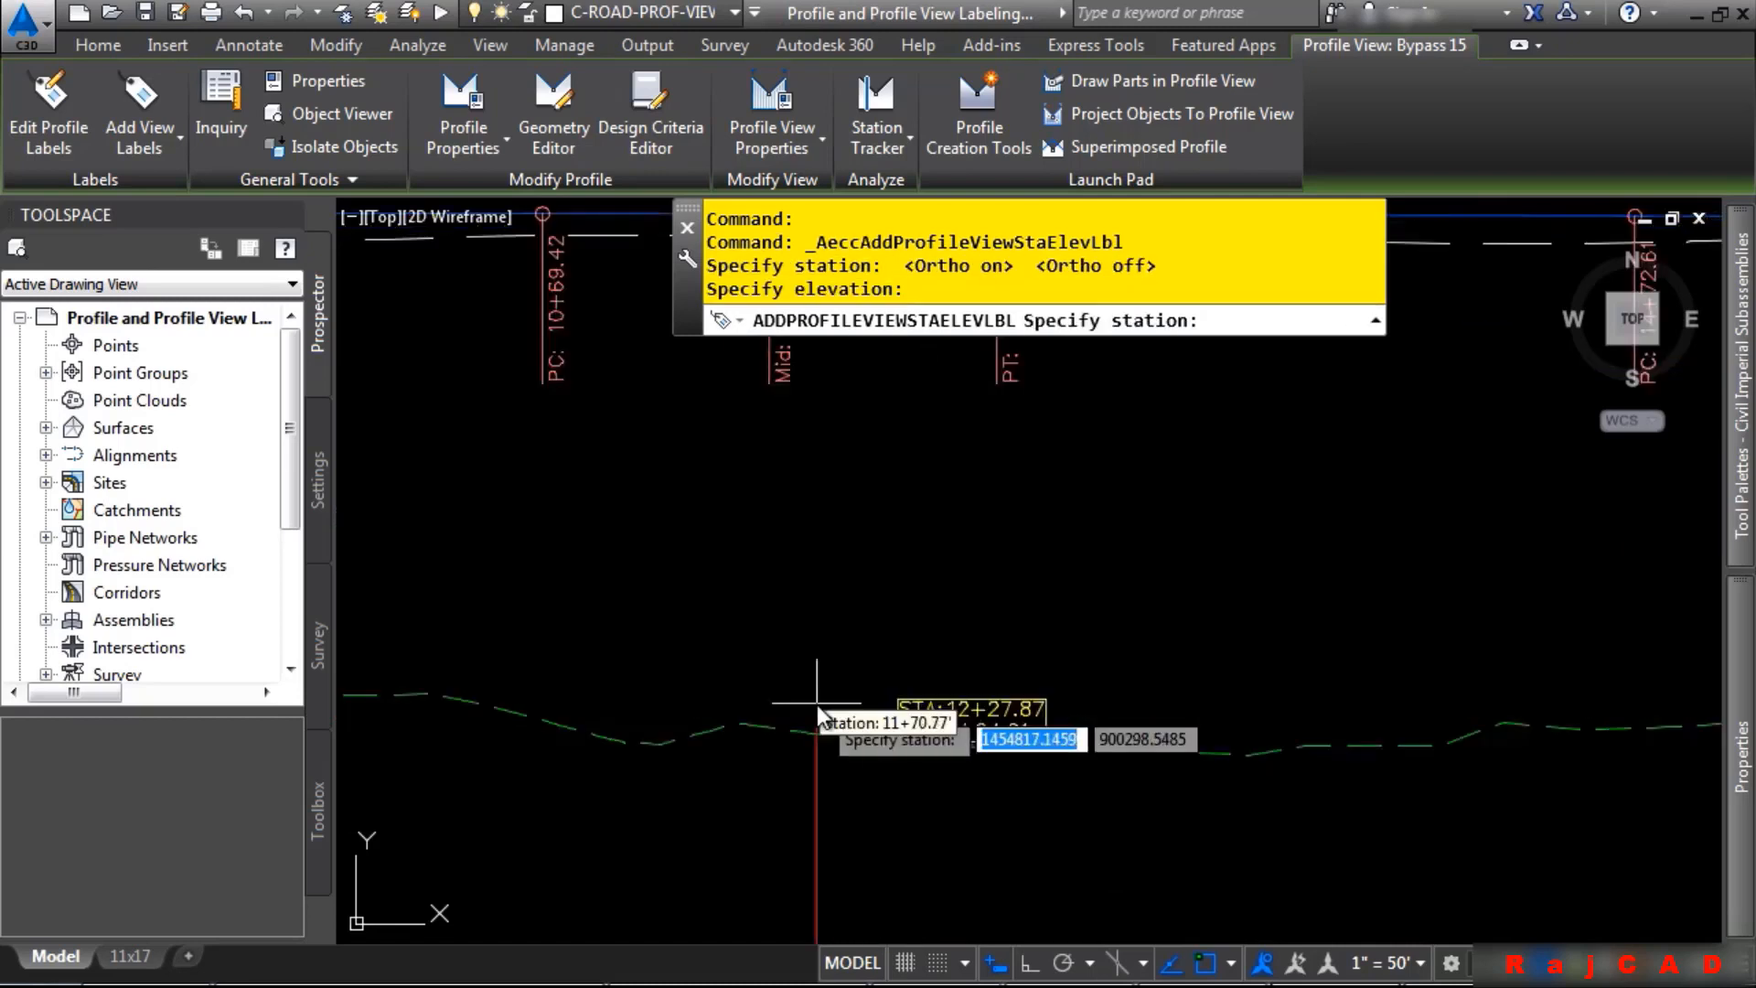
pyautogui.press('Escape')
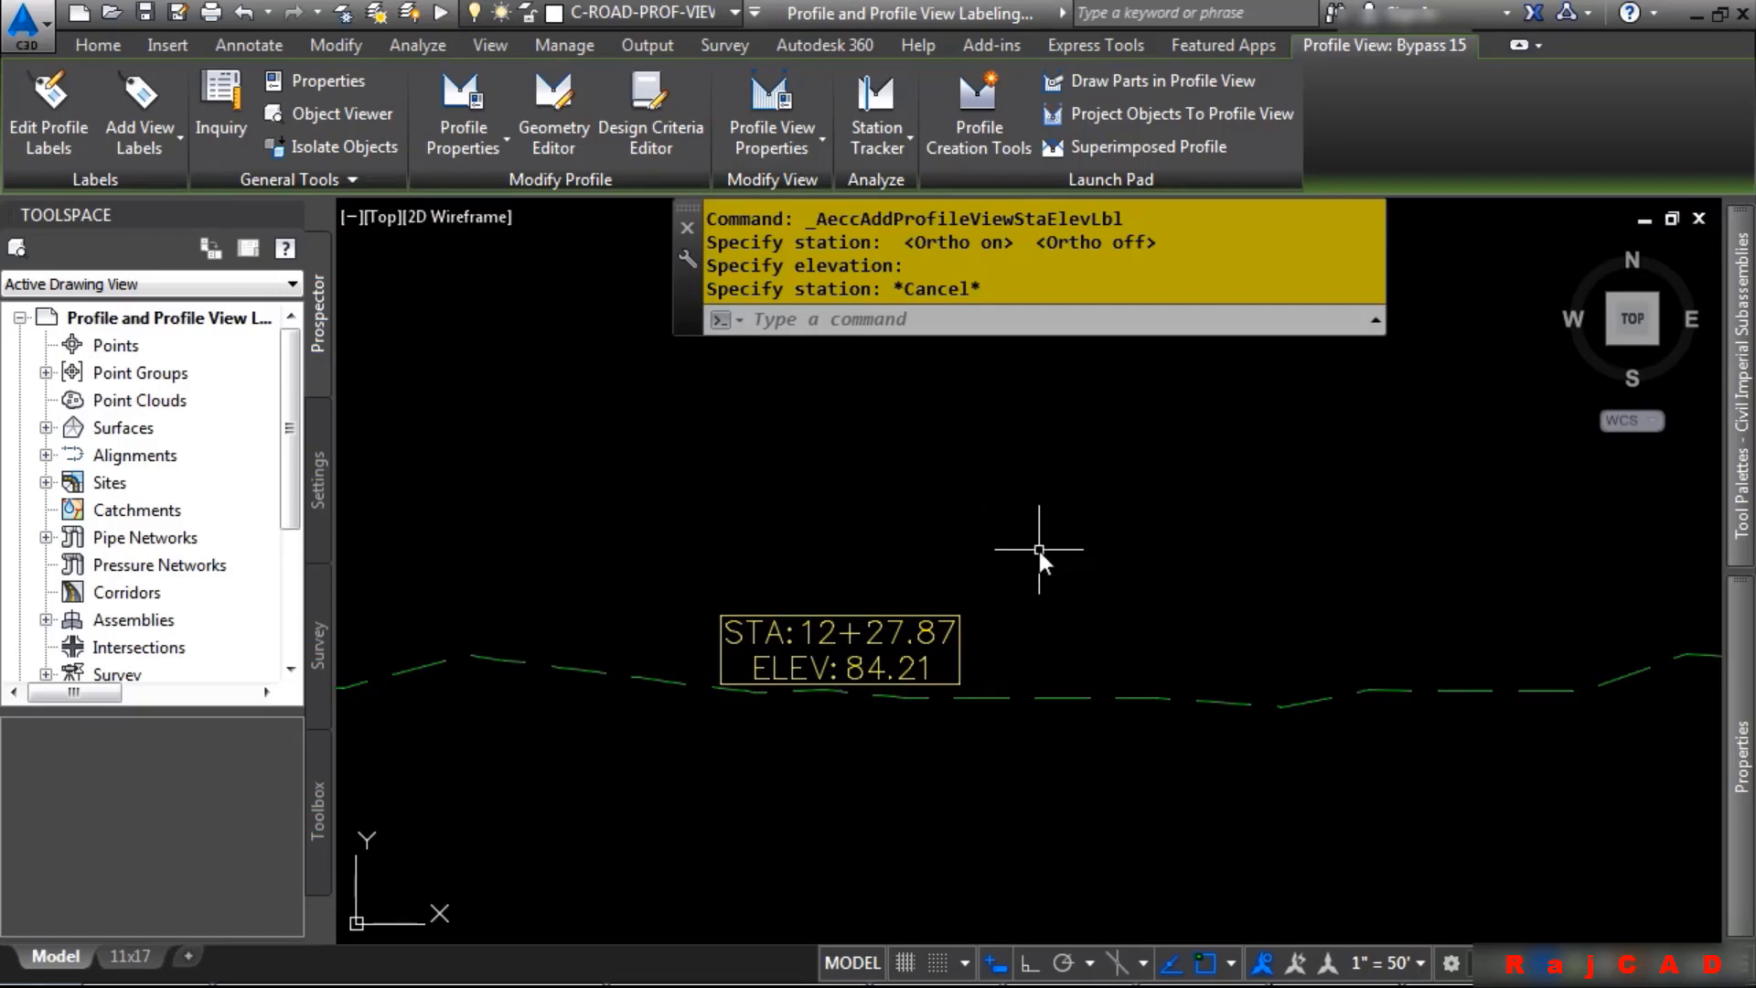
# Copy the station elevation label up and to the right, to about station 13+28, elevation 89.10
pyautogui.write('co')
pyautogui.press('Return')
pyautogui.click(878, 793)
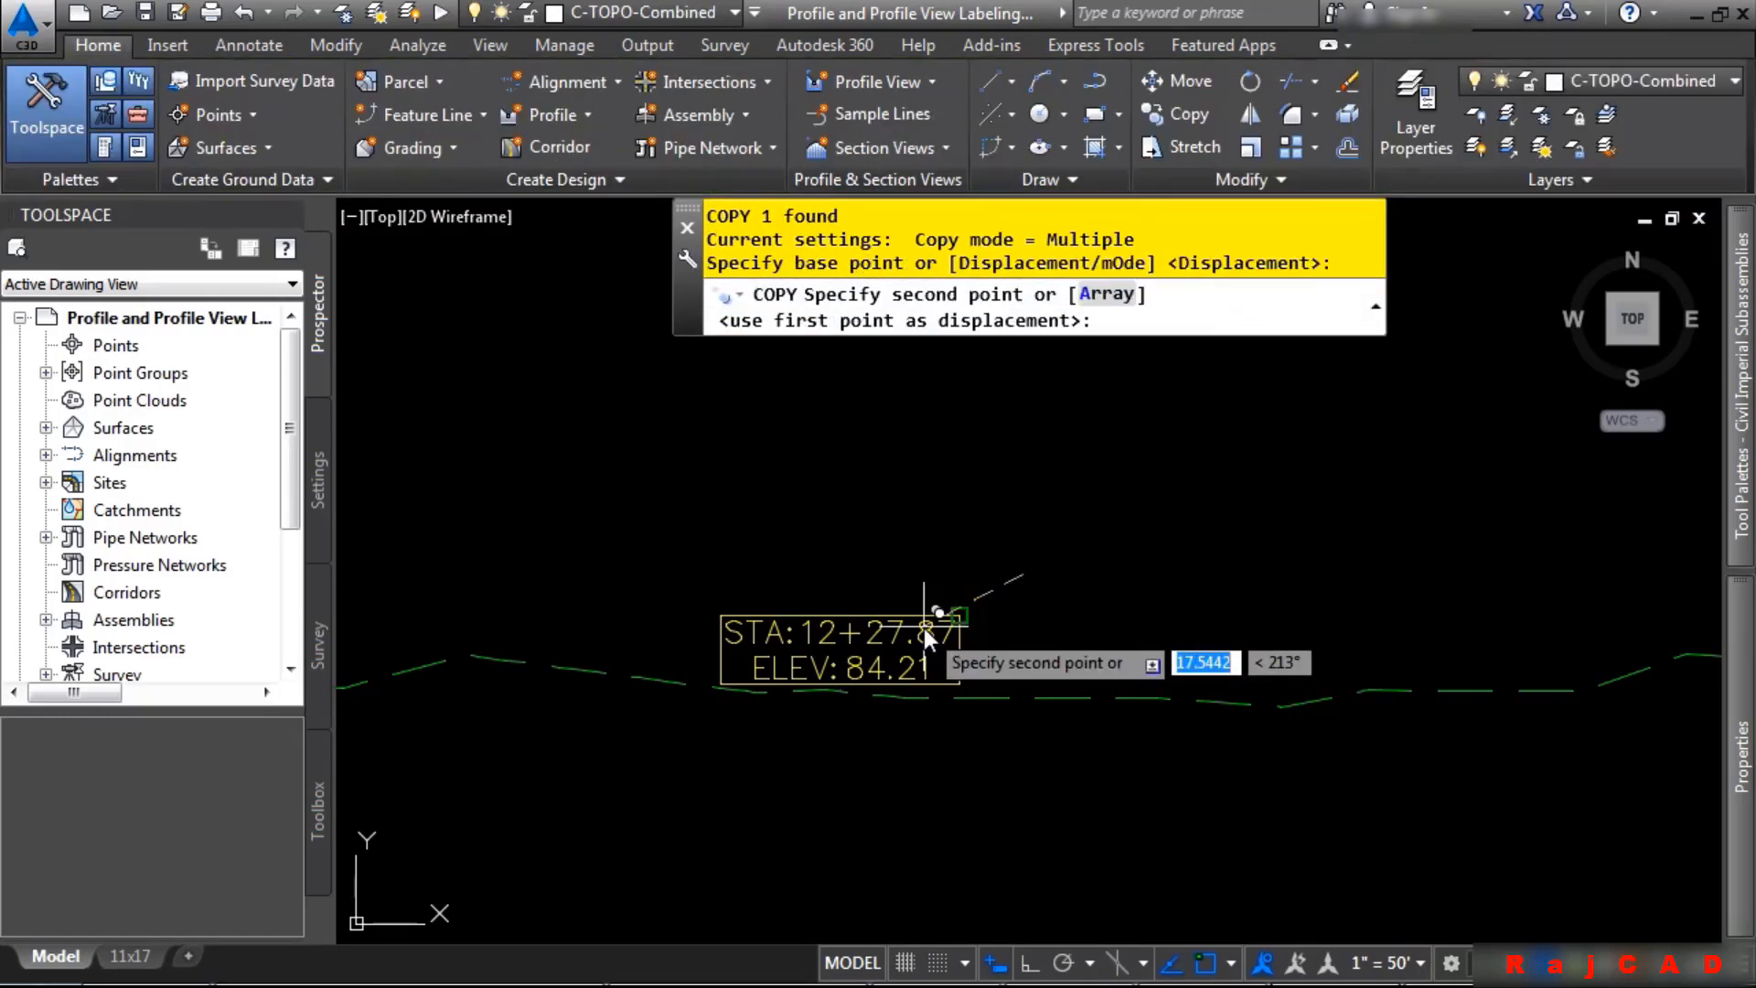
pyautogui.press('Escape')
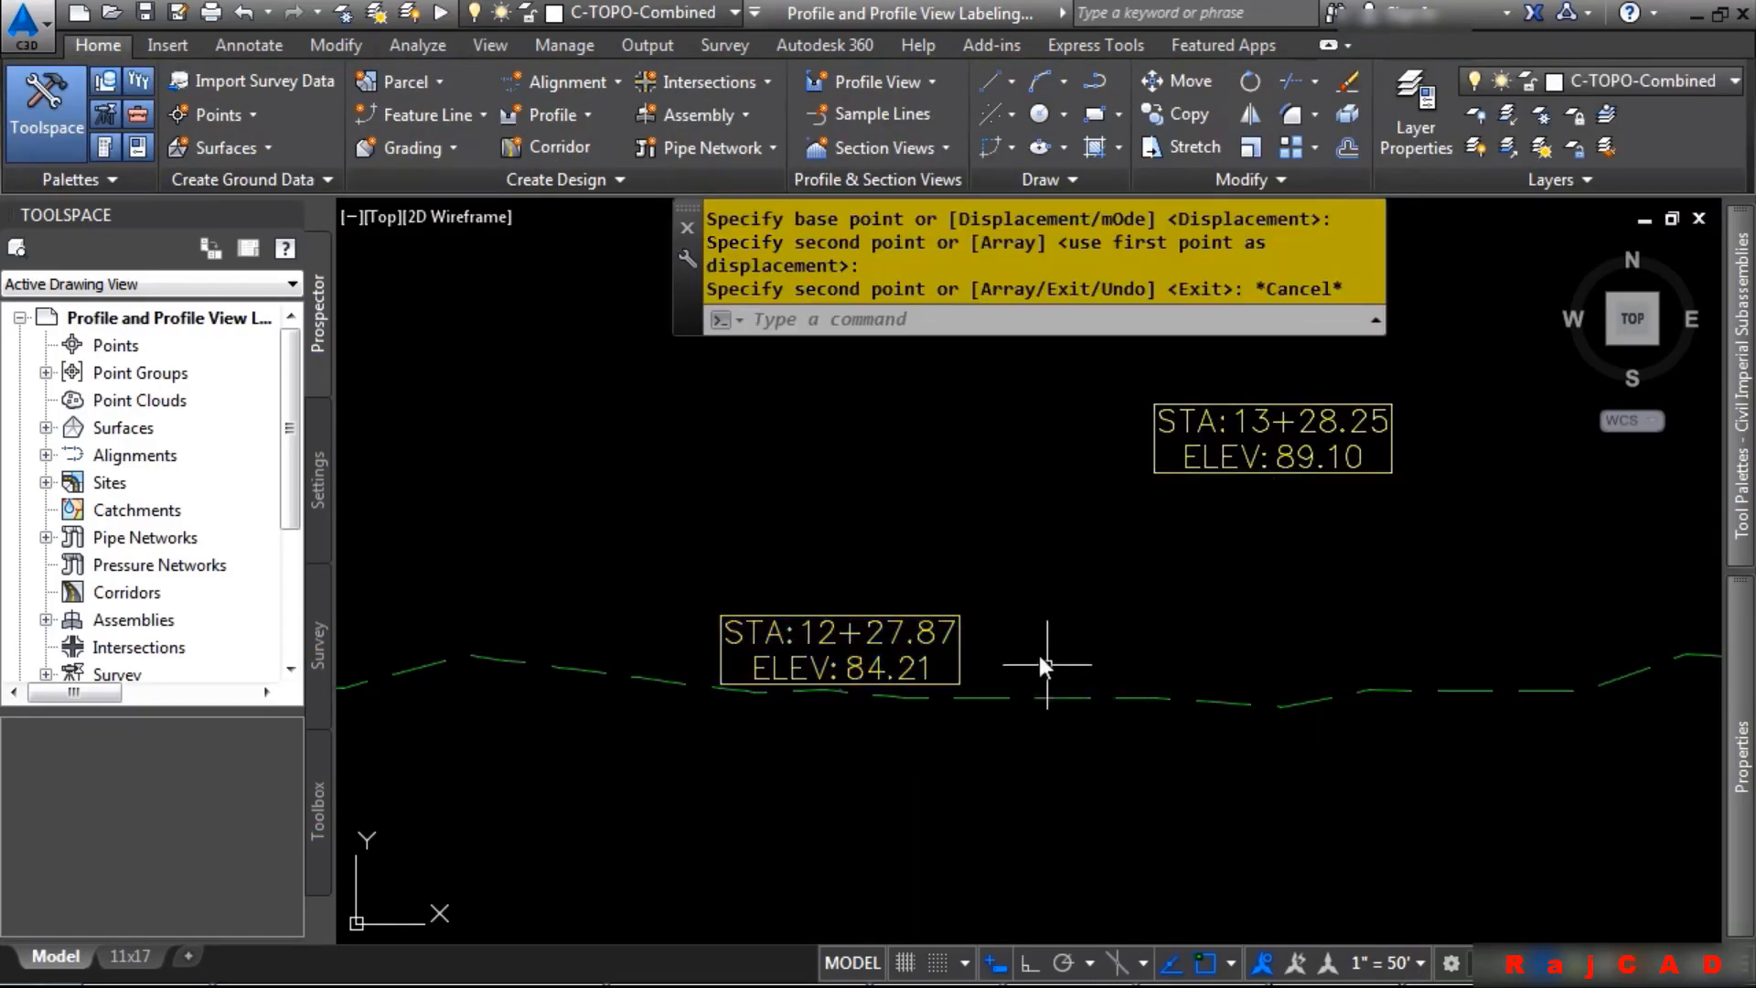
# Add a depth label of about 18.67 to the Bypass 1 profile view, from the design profile near the vertical curve's start down to the green ground line
pyautogui.scroll(-6, 1040, 655)
pyautogui.moveTo(724, 717); pyautogui.dragTo(1043, 728, button='middle')
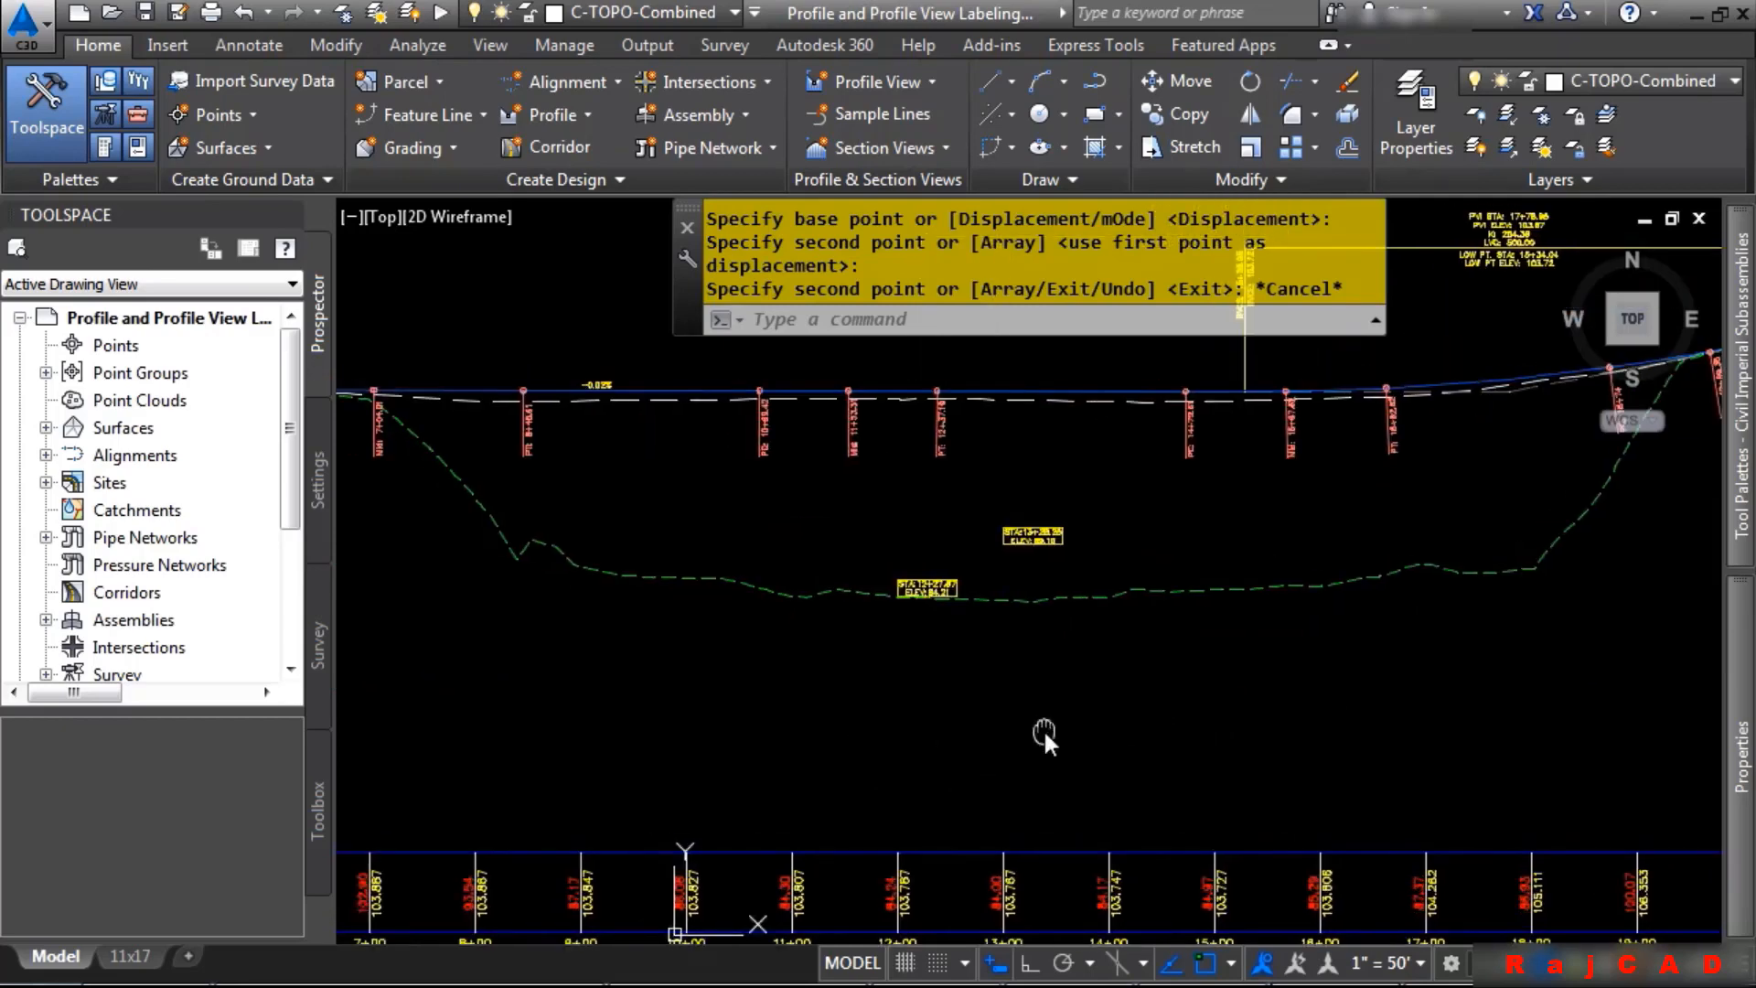
pyautogui.click(869, 854)
pyautogui.click(125, 141)
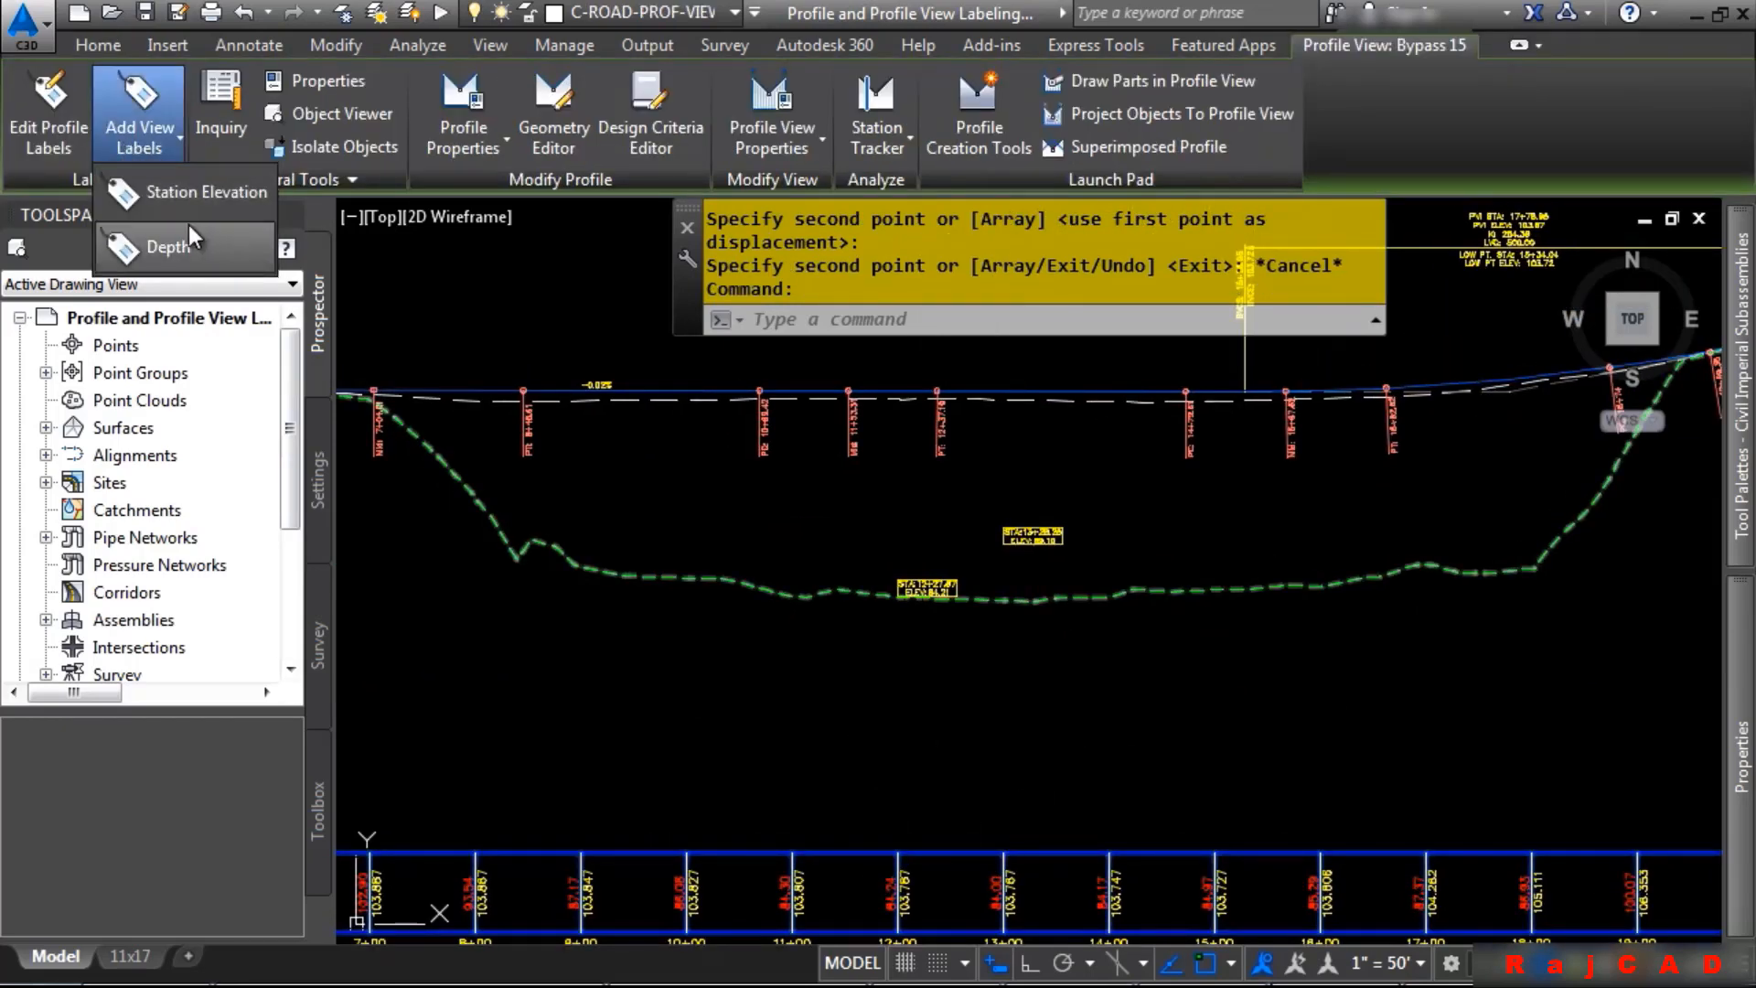
pyautogui.click(173, 244)
pyautogui.scroll(2, 991, 465)
pyautogui.moveTo(1179, 525); pyautogui.dragTo(880, 556, button='middle')
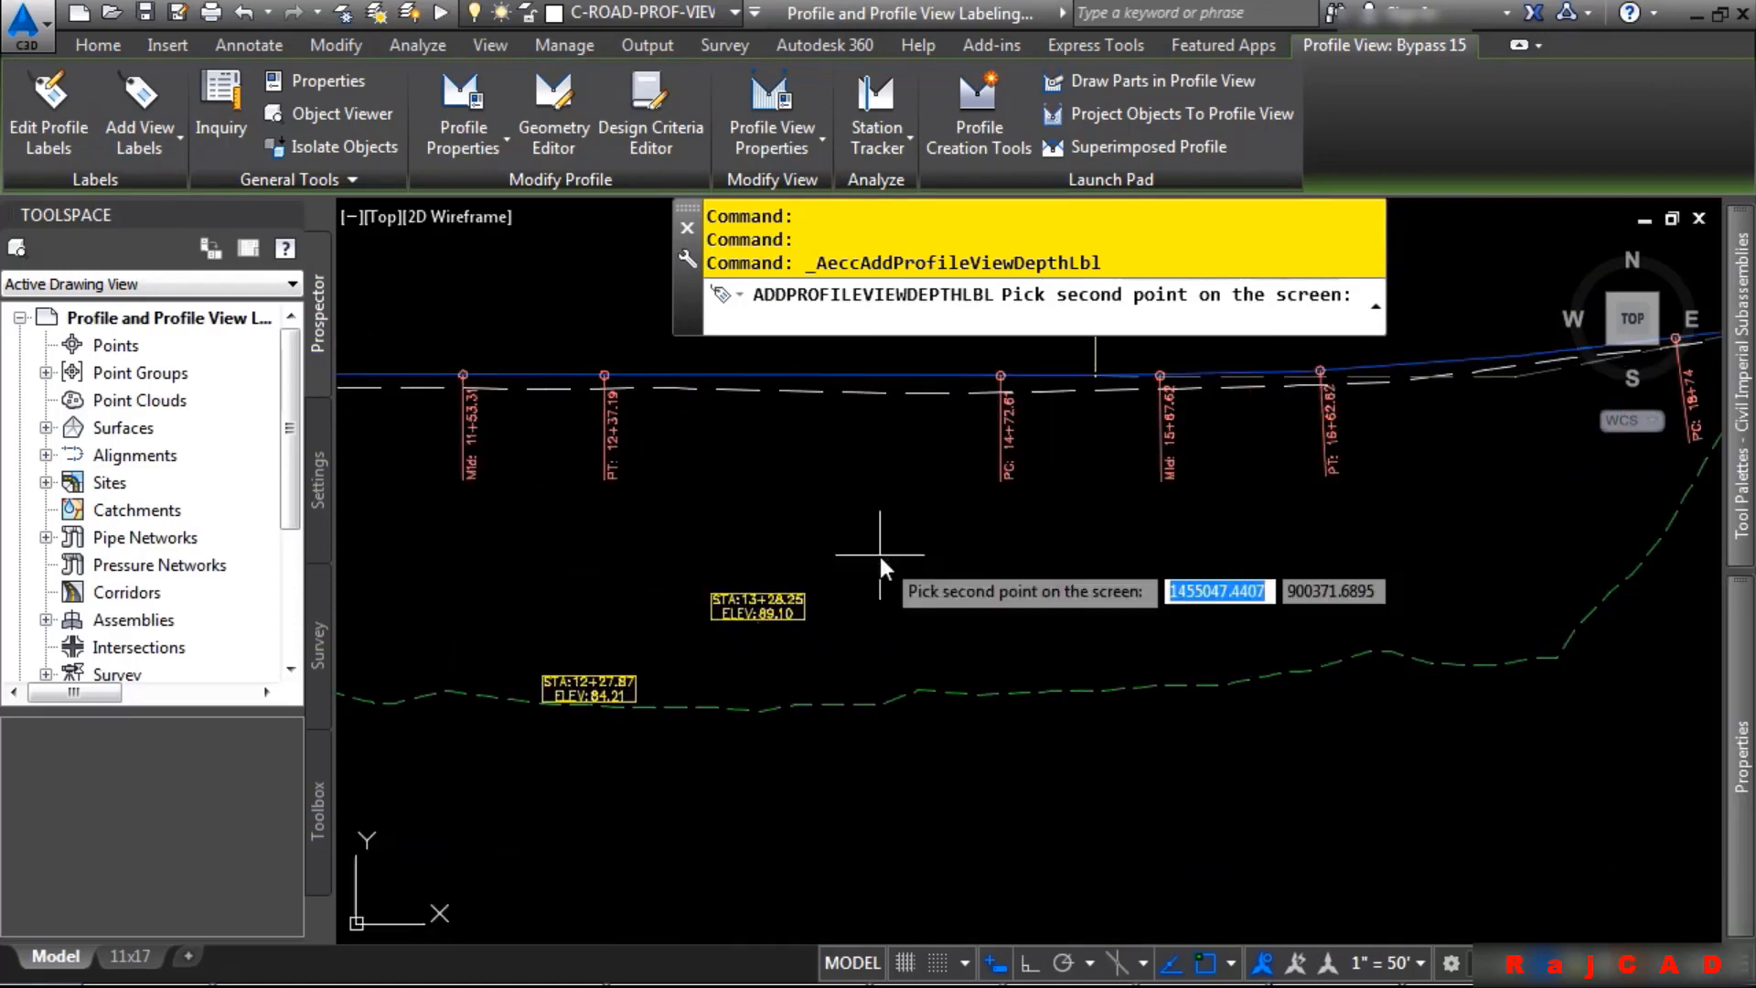
pyautogui.click(916, 376)
pyautogui.click(1109, 688)
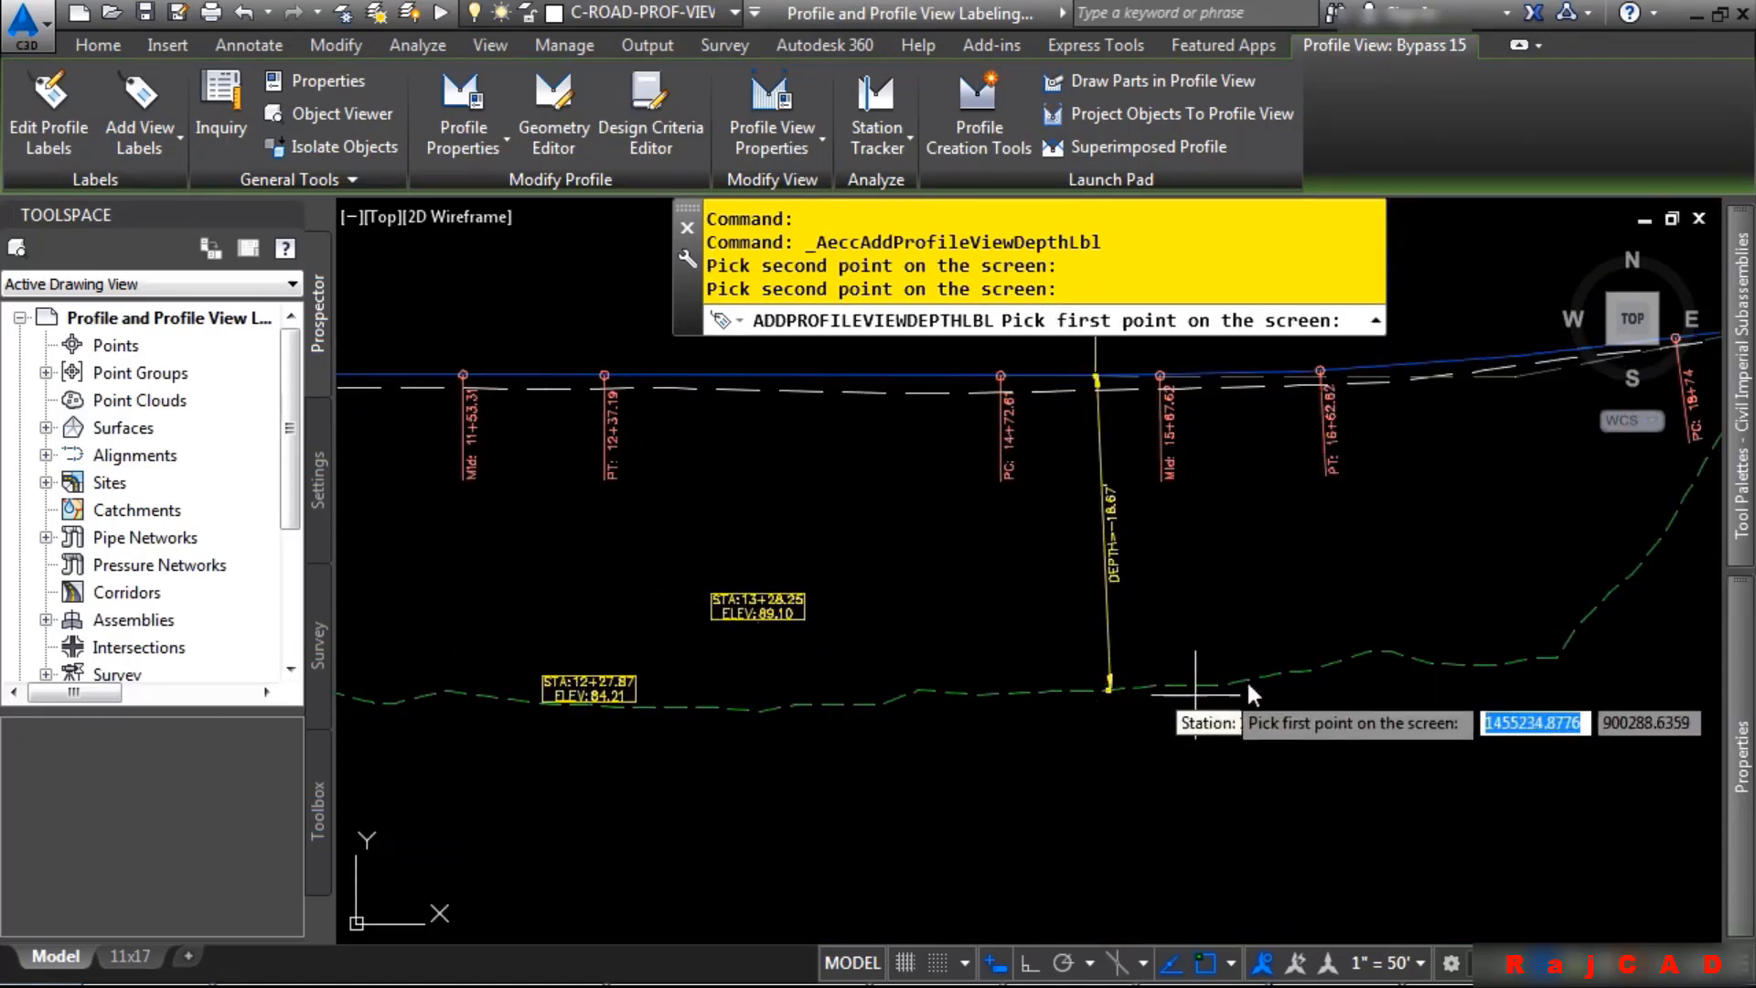
pyautogui.moveTo(1287, 600); pyautogui.dragTo(1088, 682, button='middle')
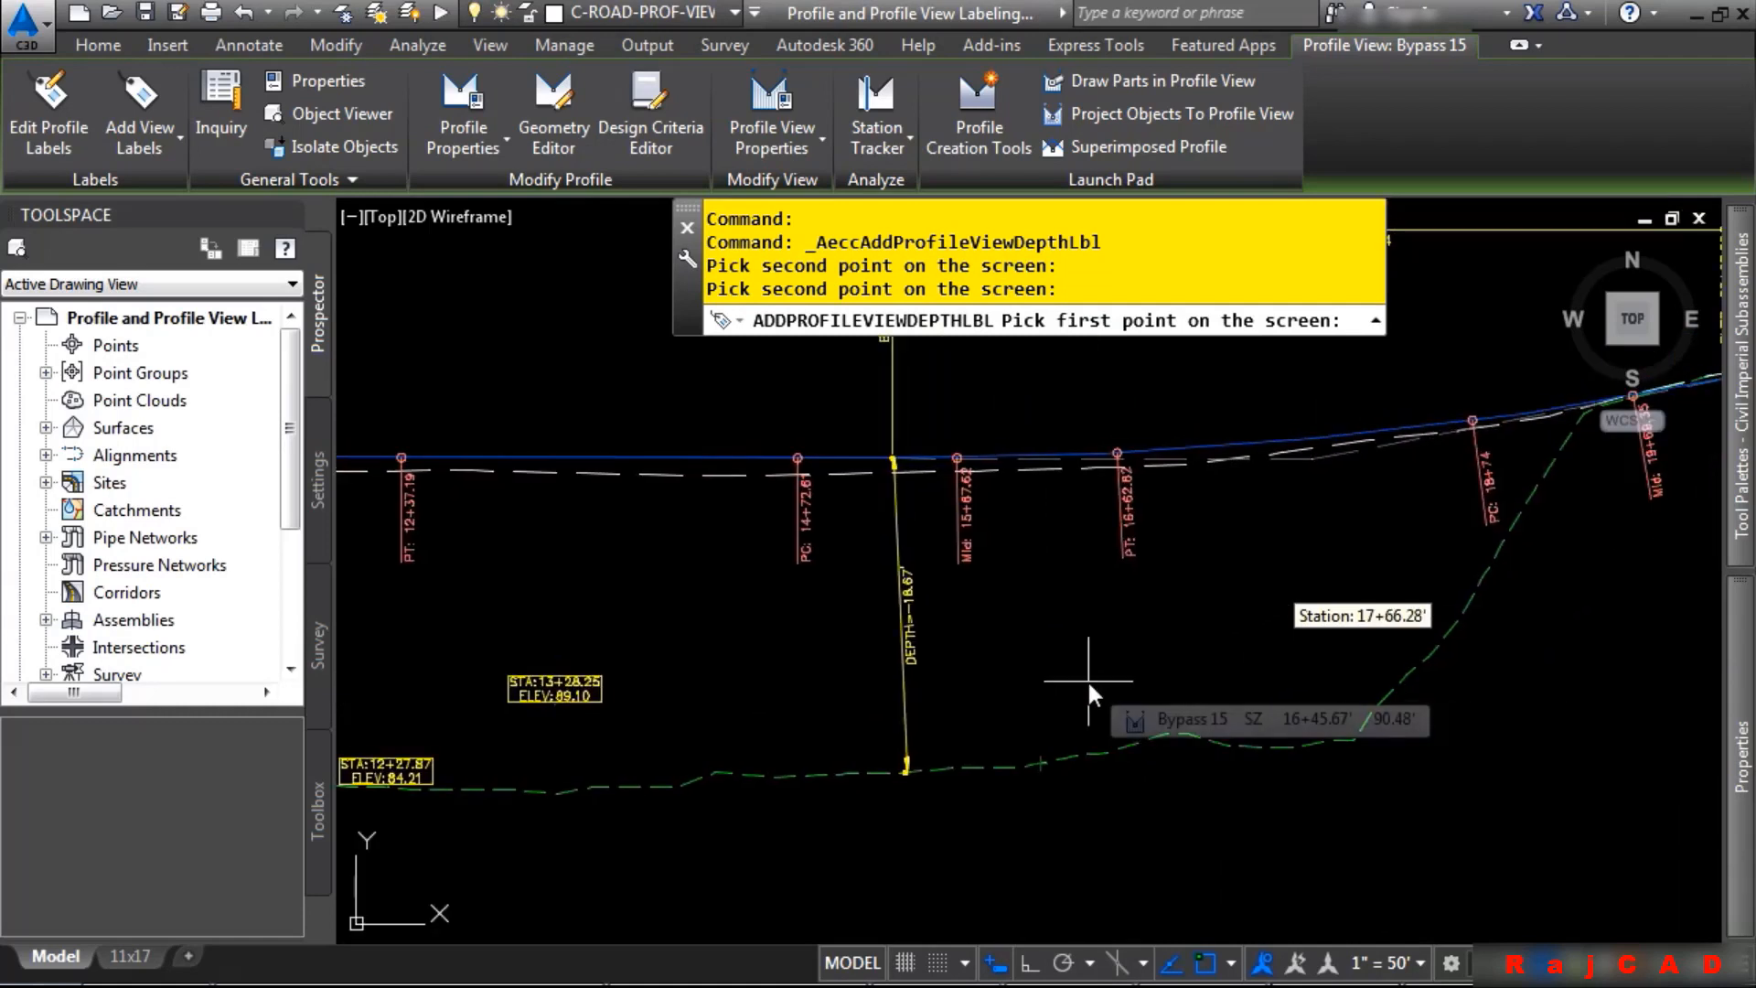
pyautogui.scroll(2, 996, 646)
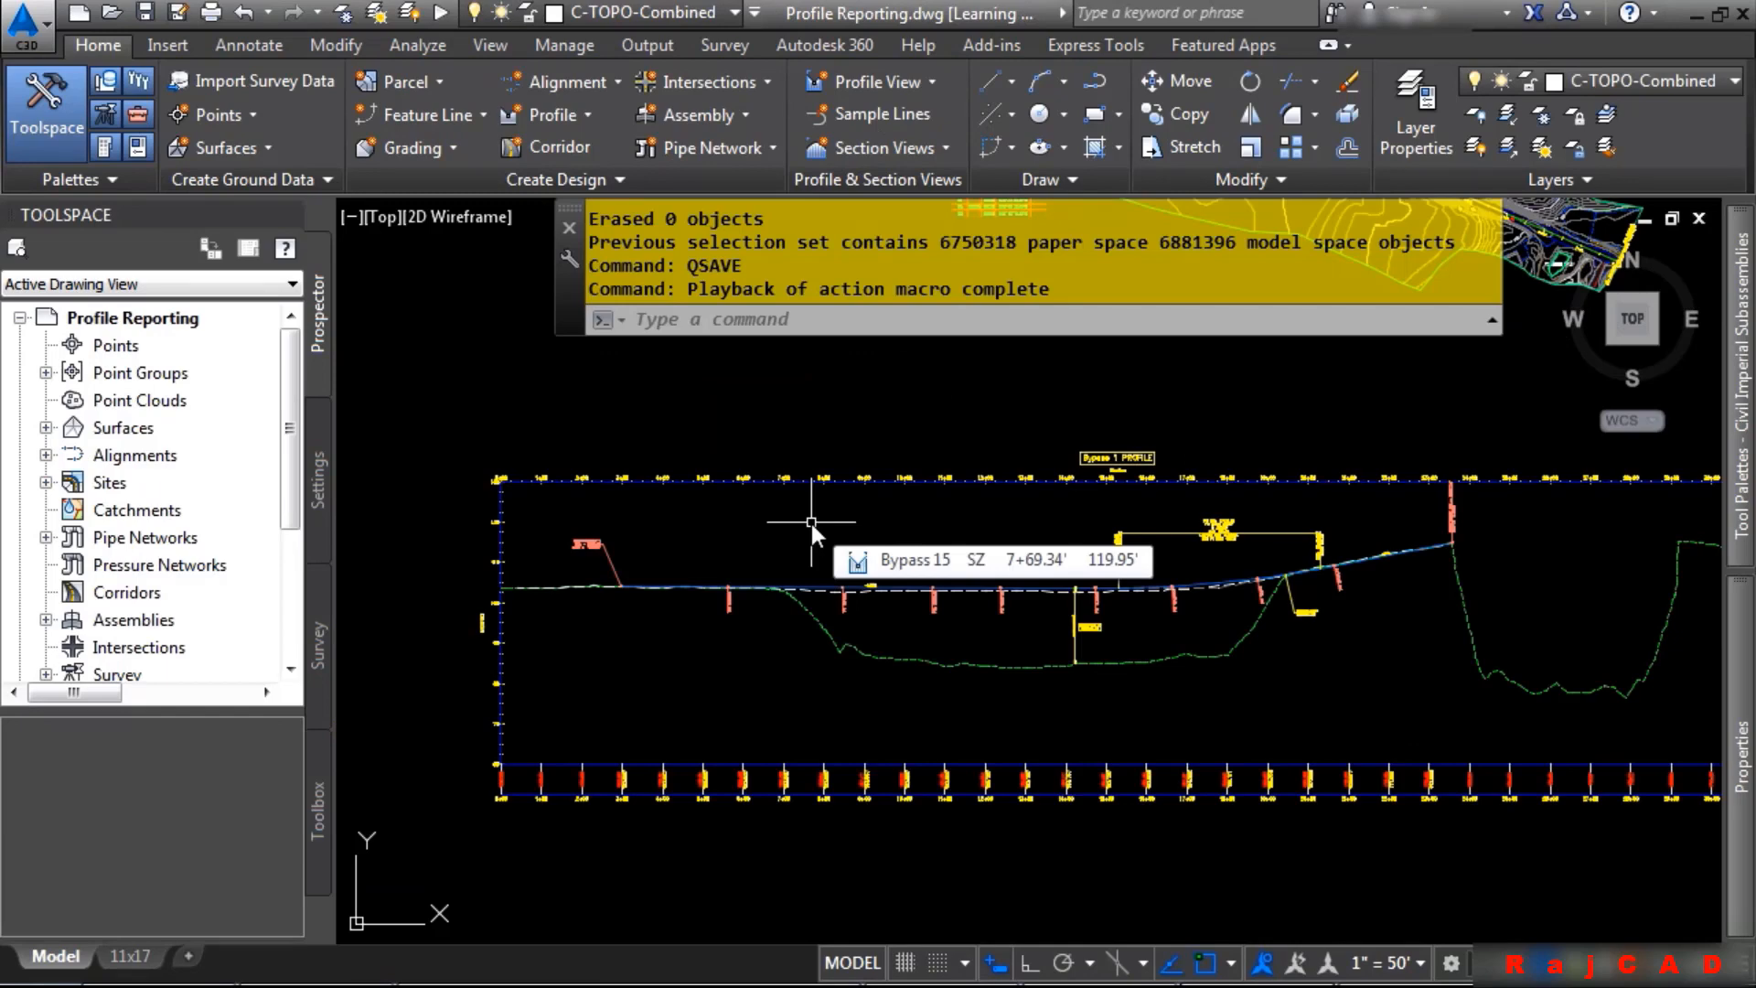
# Open the profile entities table of _Vert1 through the Geometry Editor and copy all of its PVI data
pyautogui.click(916, 586)
pyautogui.click(554, 108)
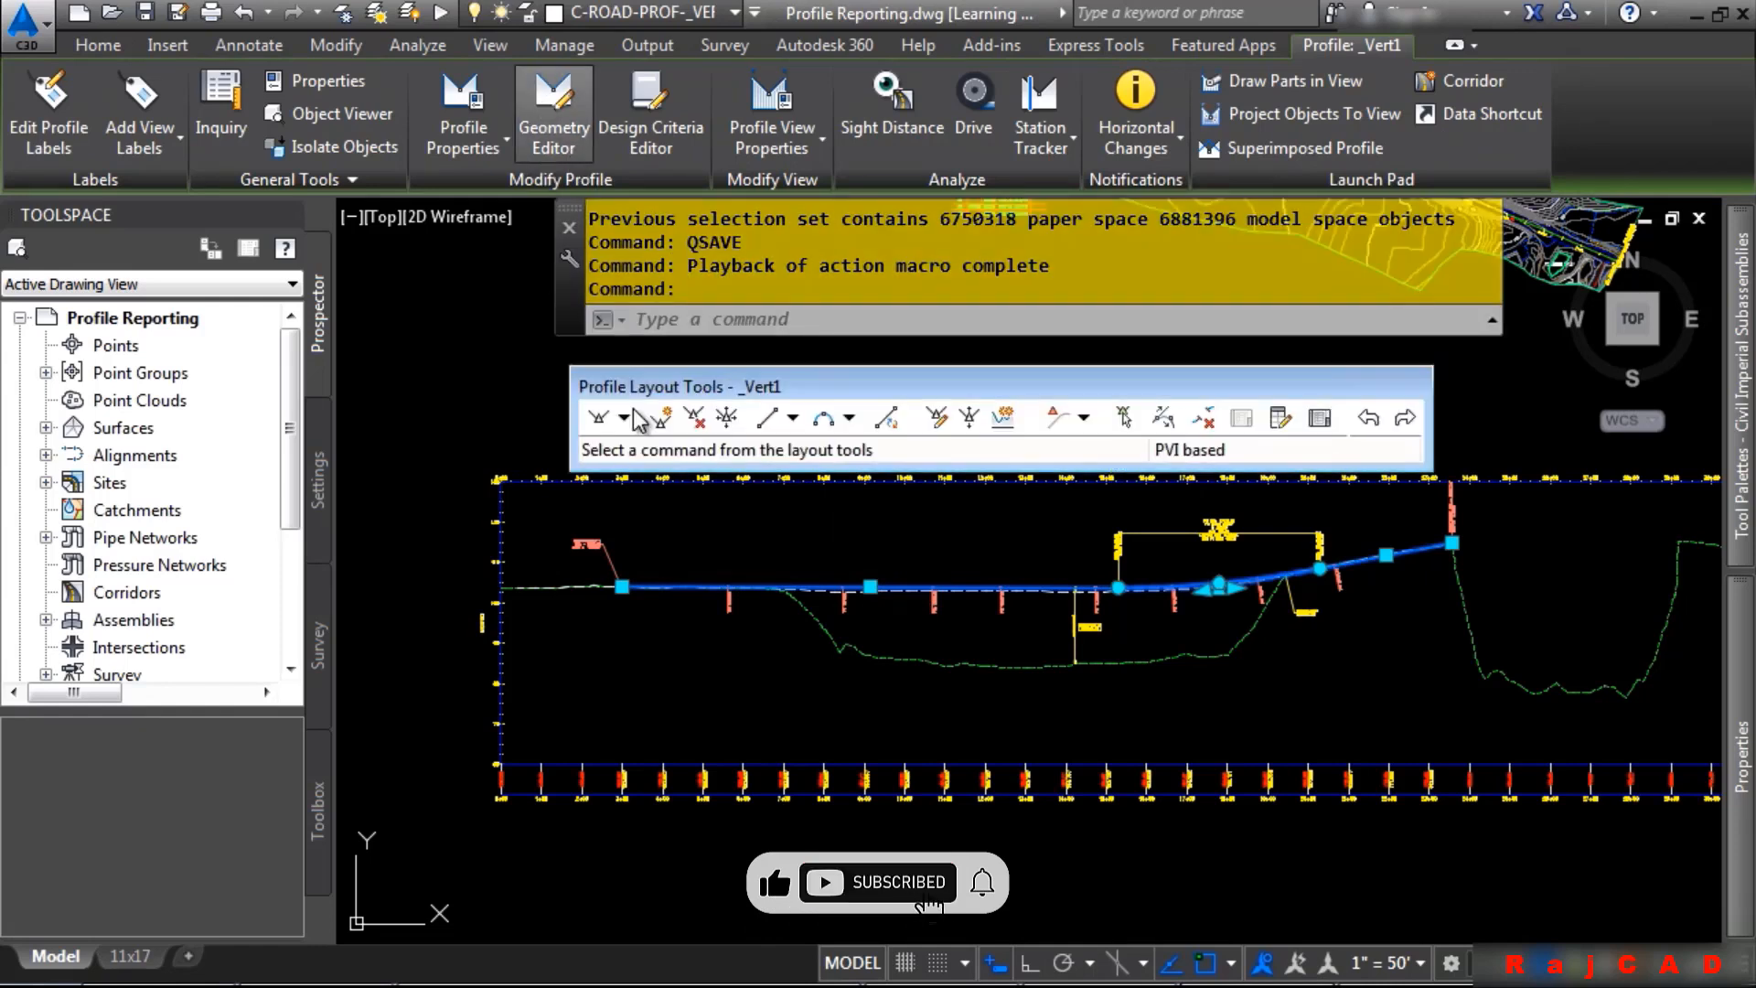
pyautogui.click(1317, 424)
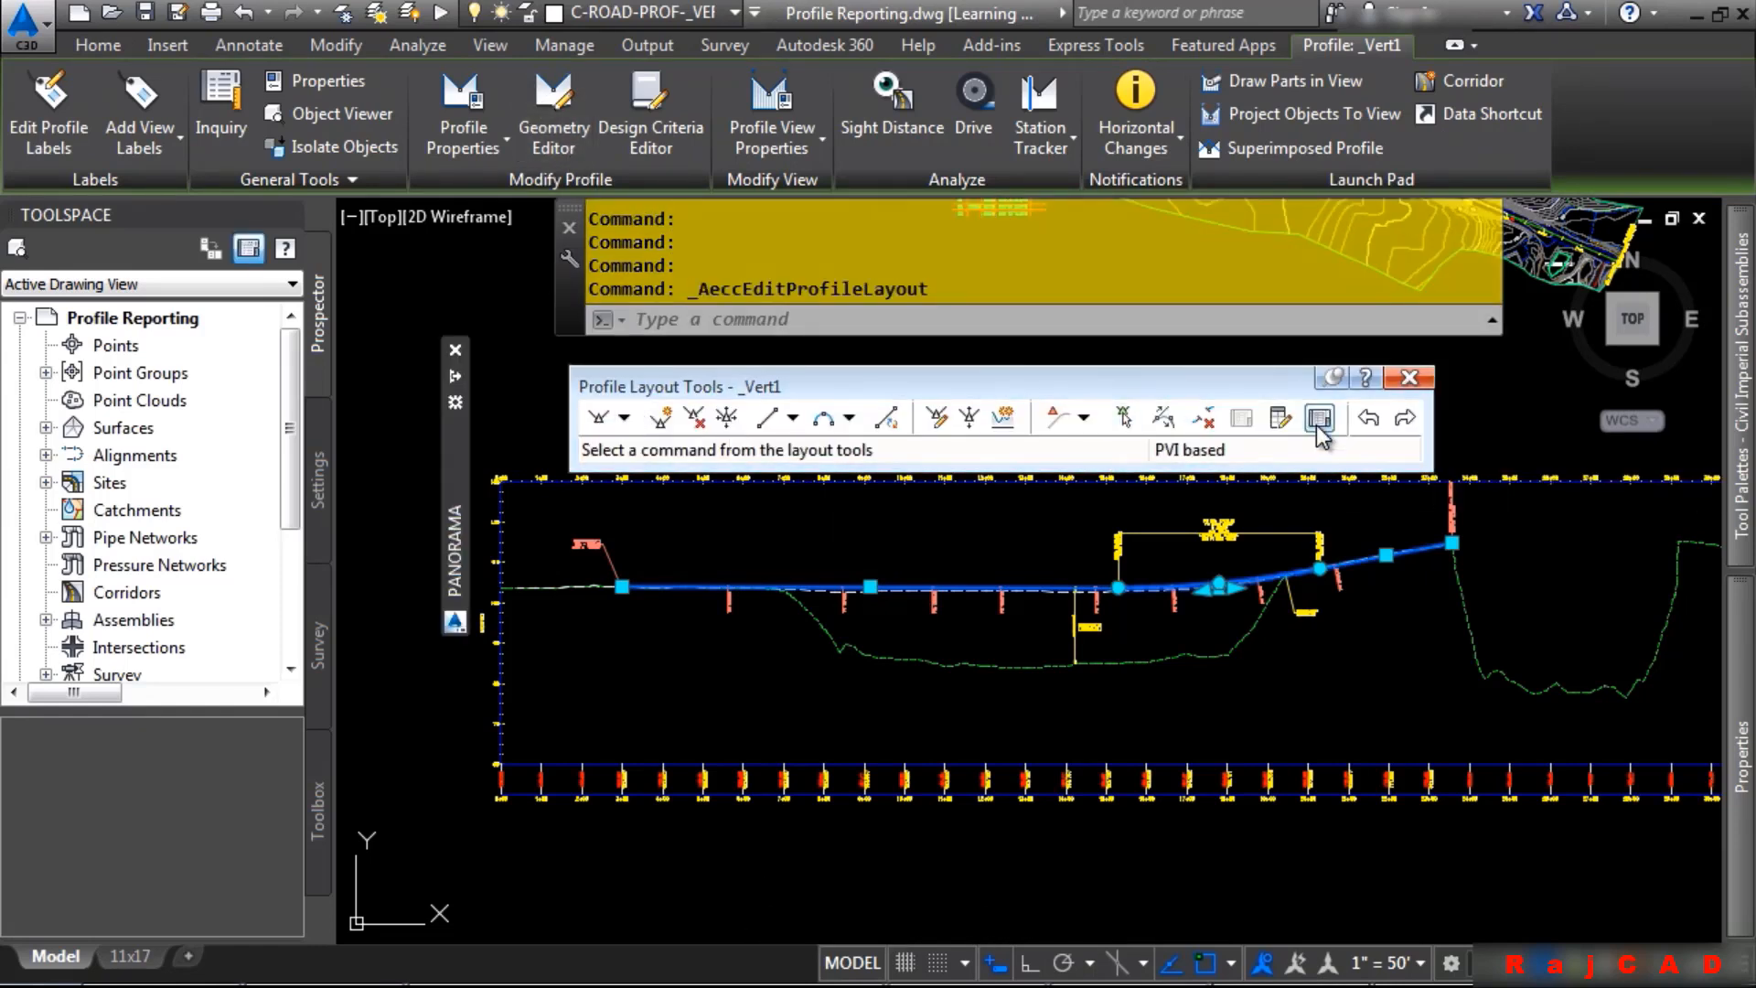
pyautogui.moveTo(452, 475)
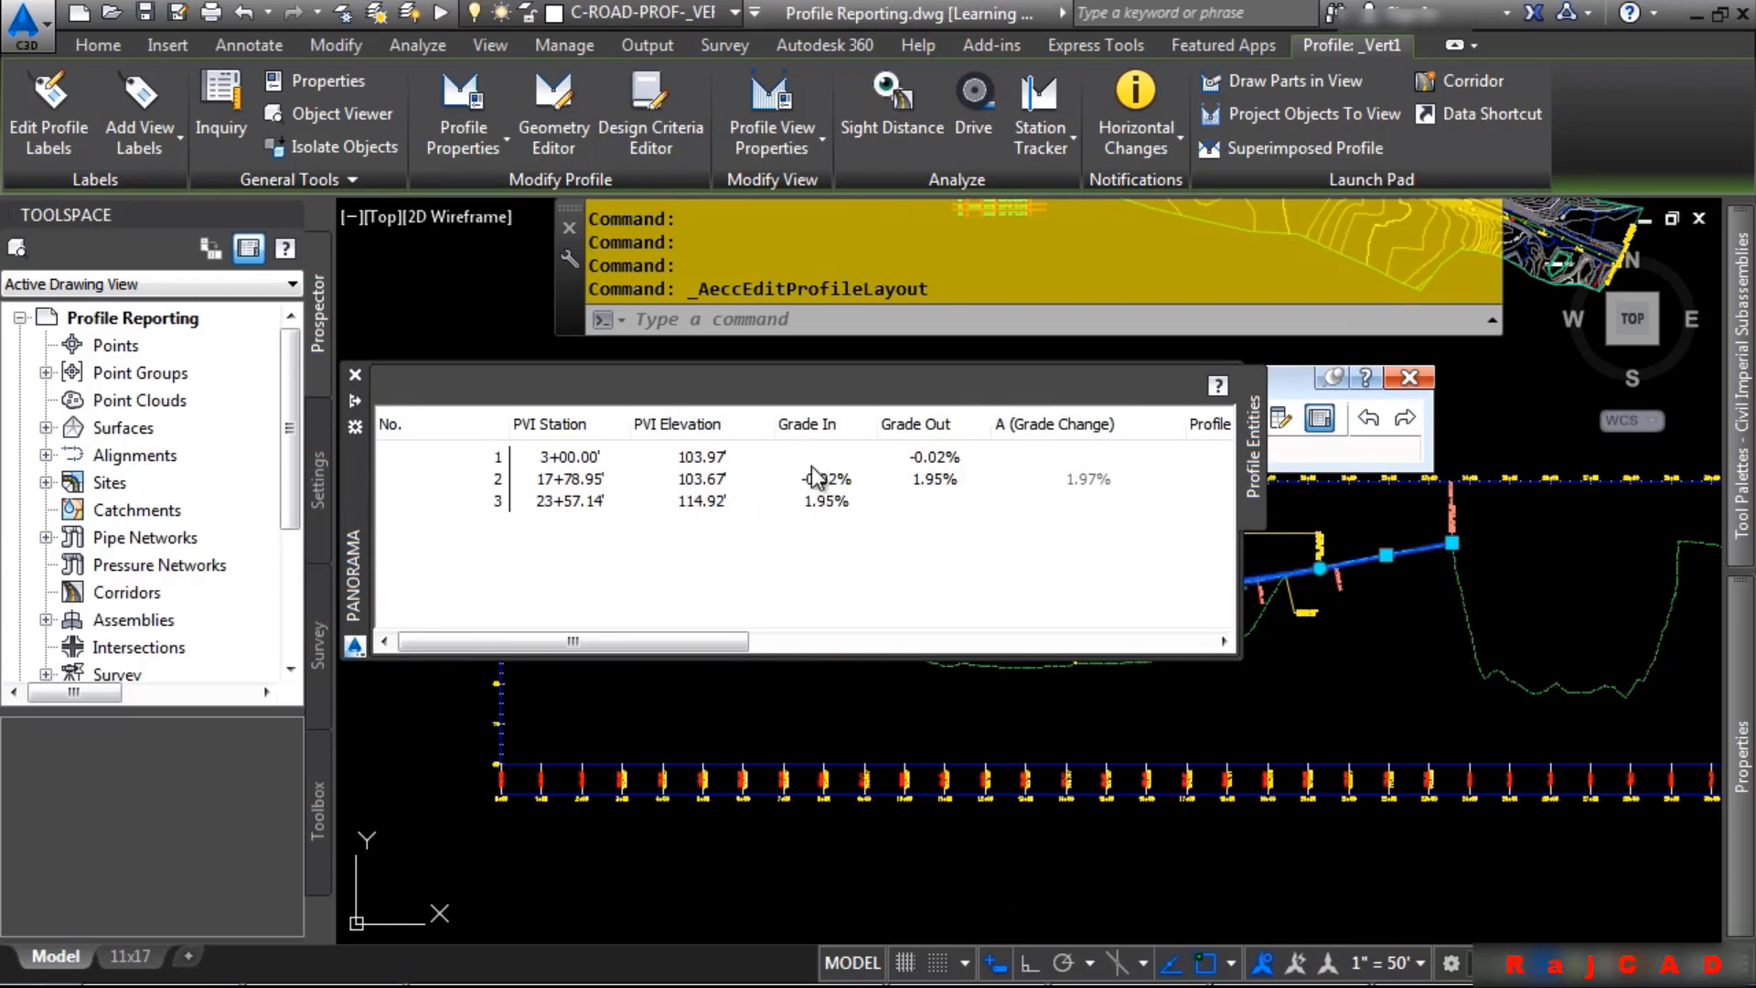
pyautogui.rightClick(645, 469)
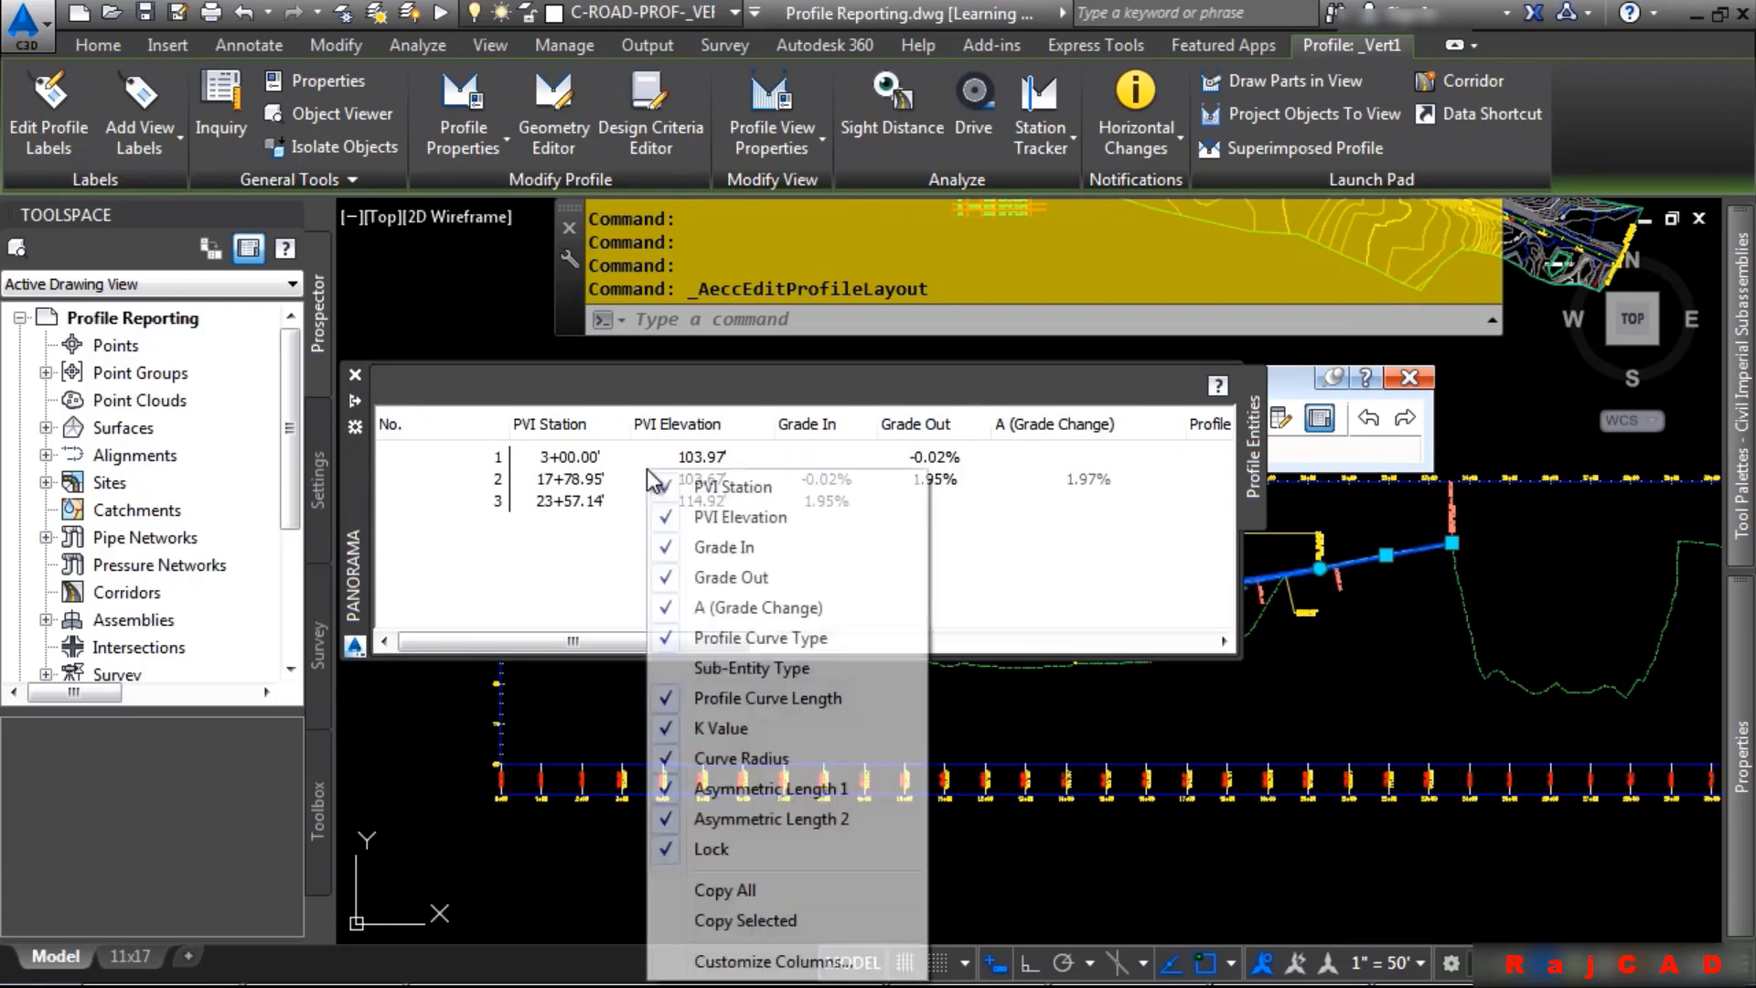
pyautogui.click(744, 893)
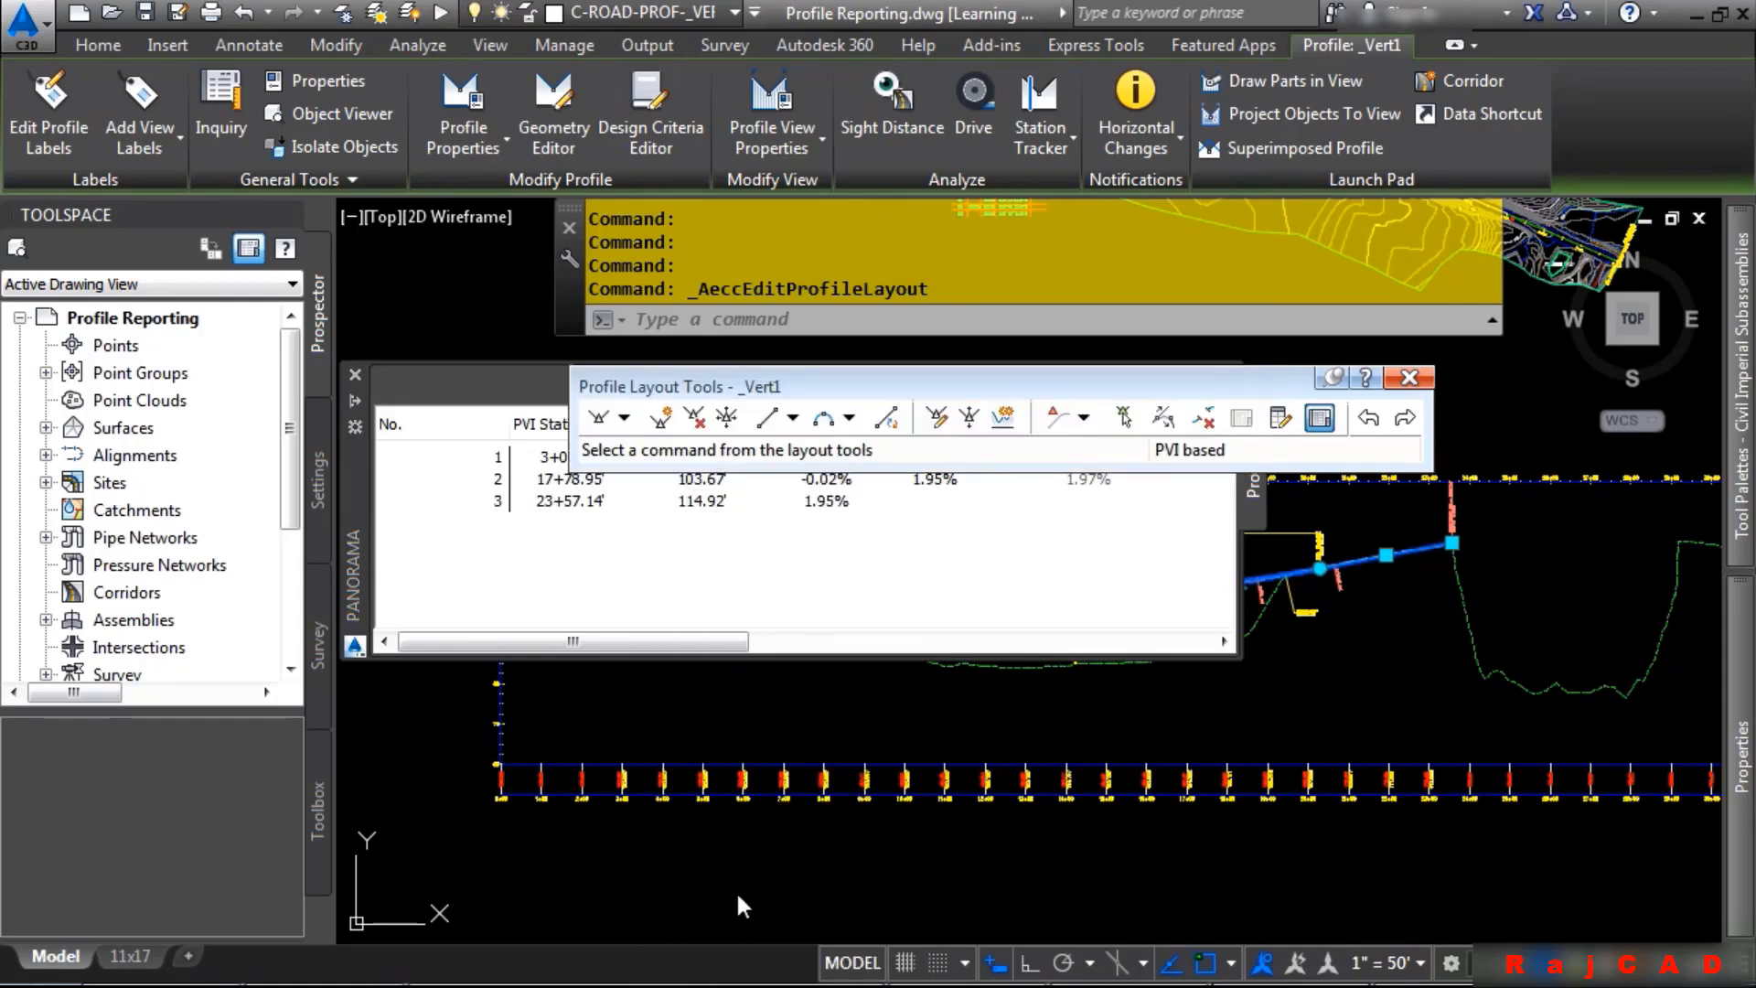
# Switch to Excel, paste the PVI table at cell A1 of Sheet1, and autofit the column widths
pyautogui.hotkey('alt', 'Tab')
pyautogui.hotkey('ctrl', 'v')
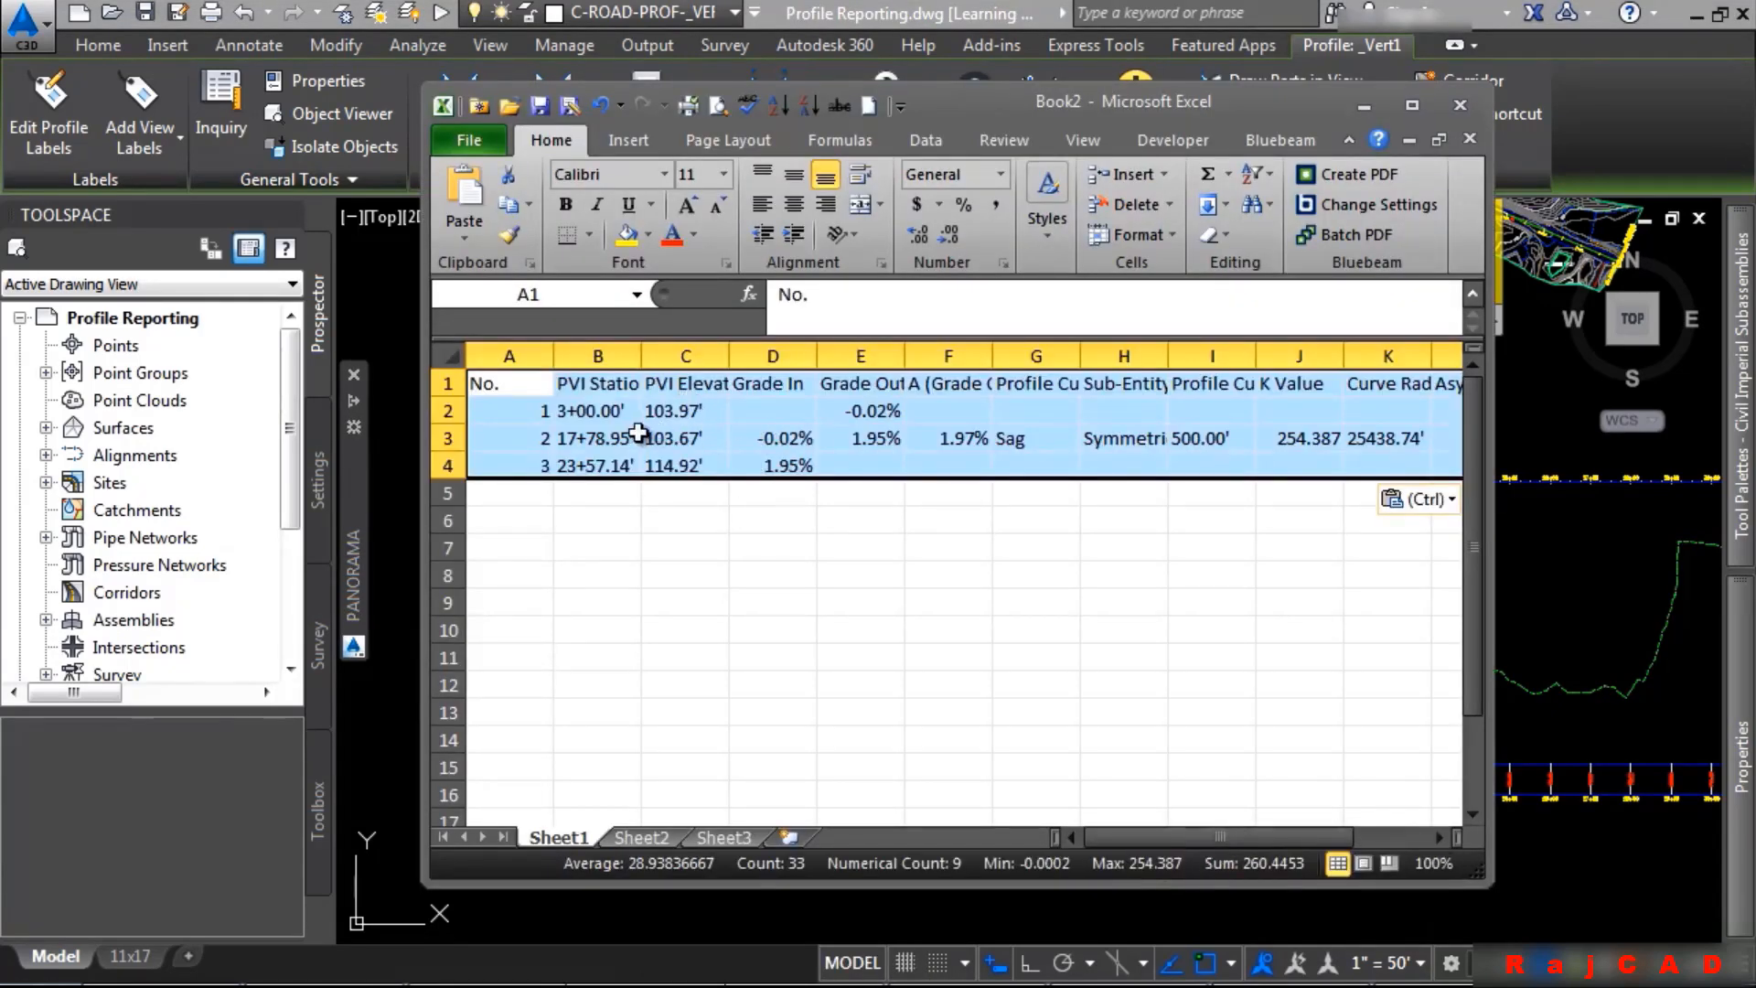
pyautogui.click(447, 355)
pyautogui.doubleClick(642, 356)
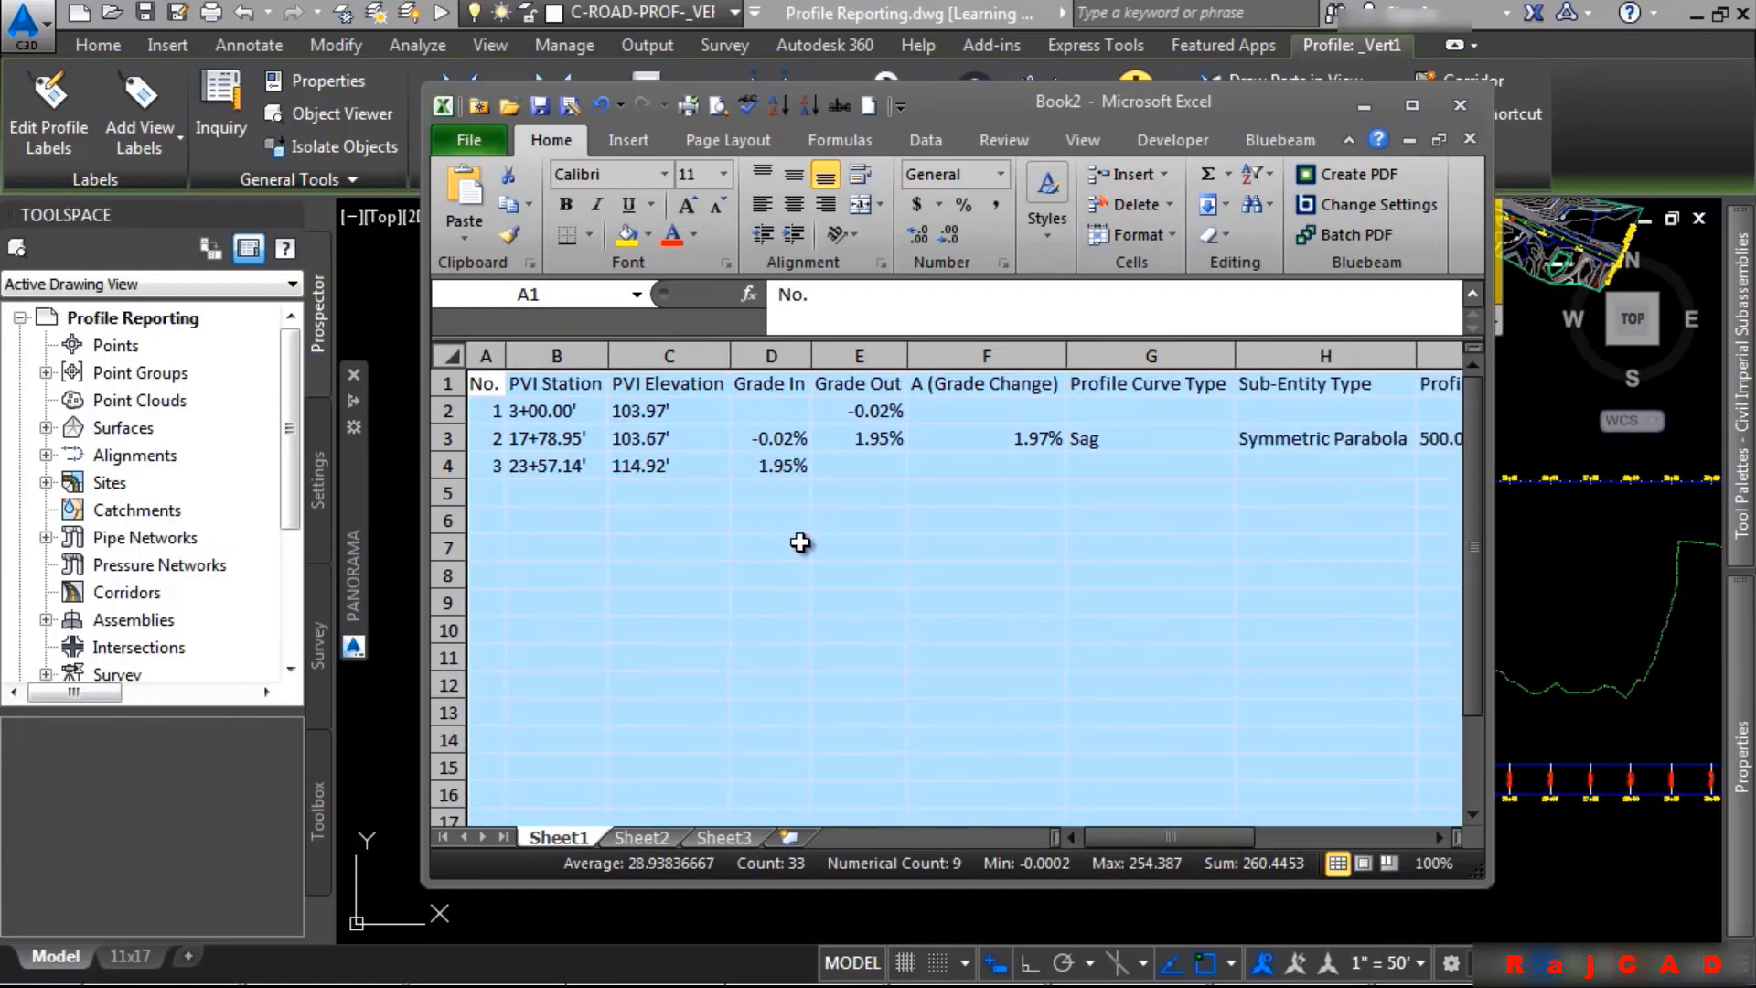
pyautogui.click(800, 544)
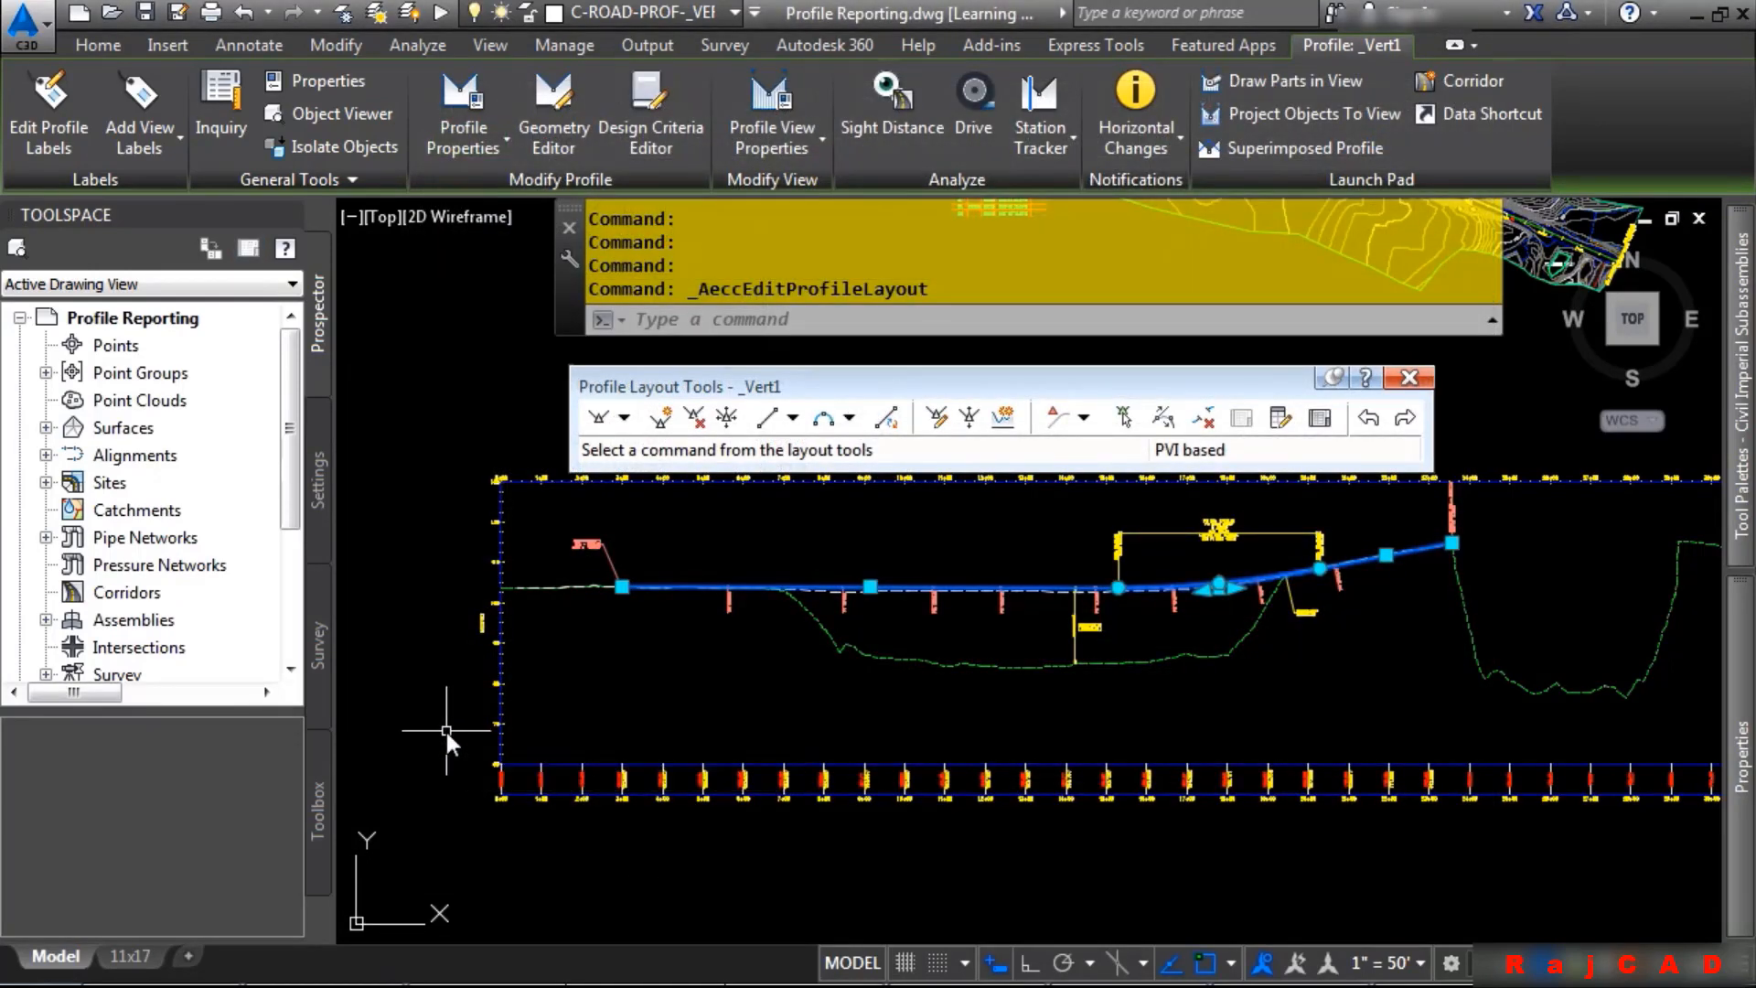
# In Civil 3D's Reports Manager, create a PVI Station and Curve Report for the _Vert1 profile
pyautogui.click(311, 787)
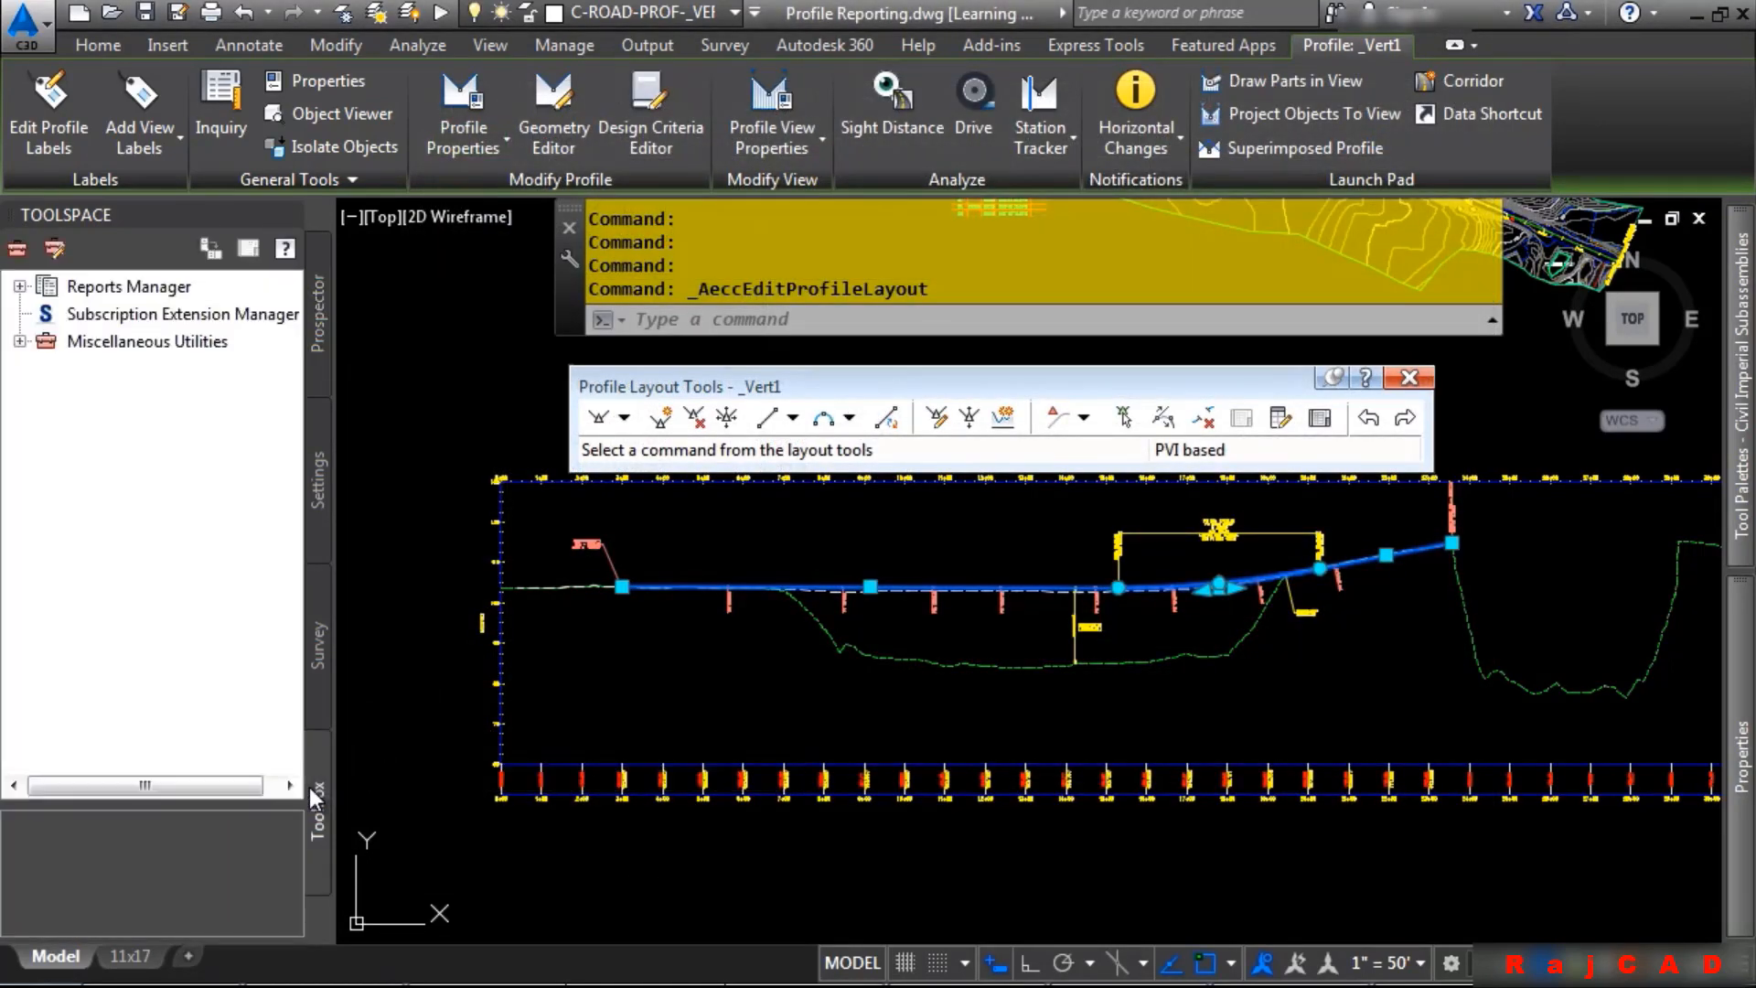
pyautogui.click(19, 286)
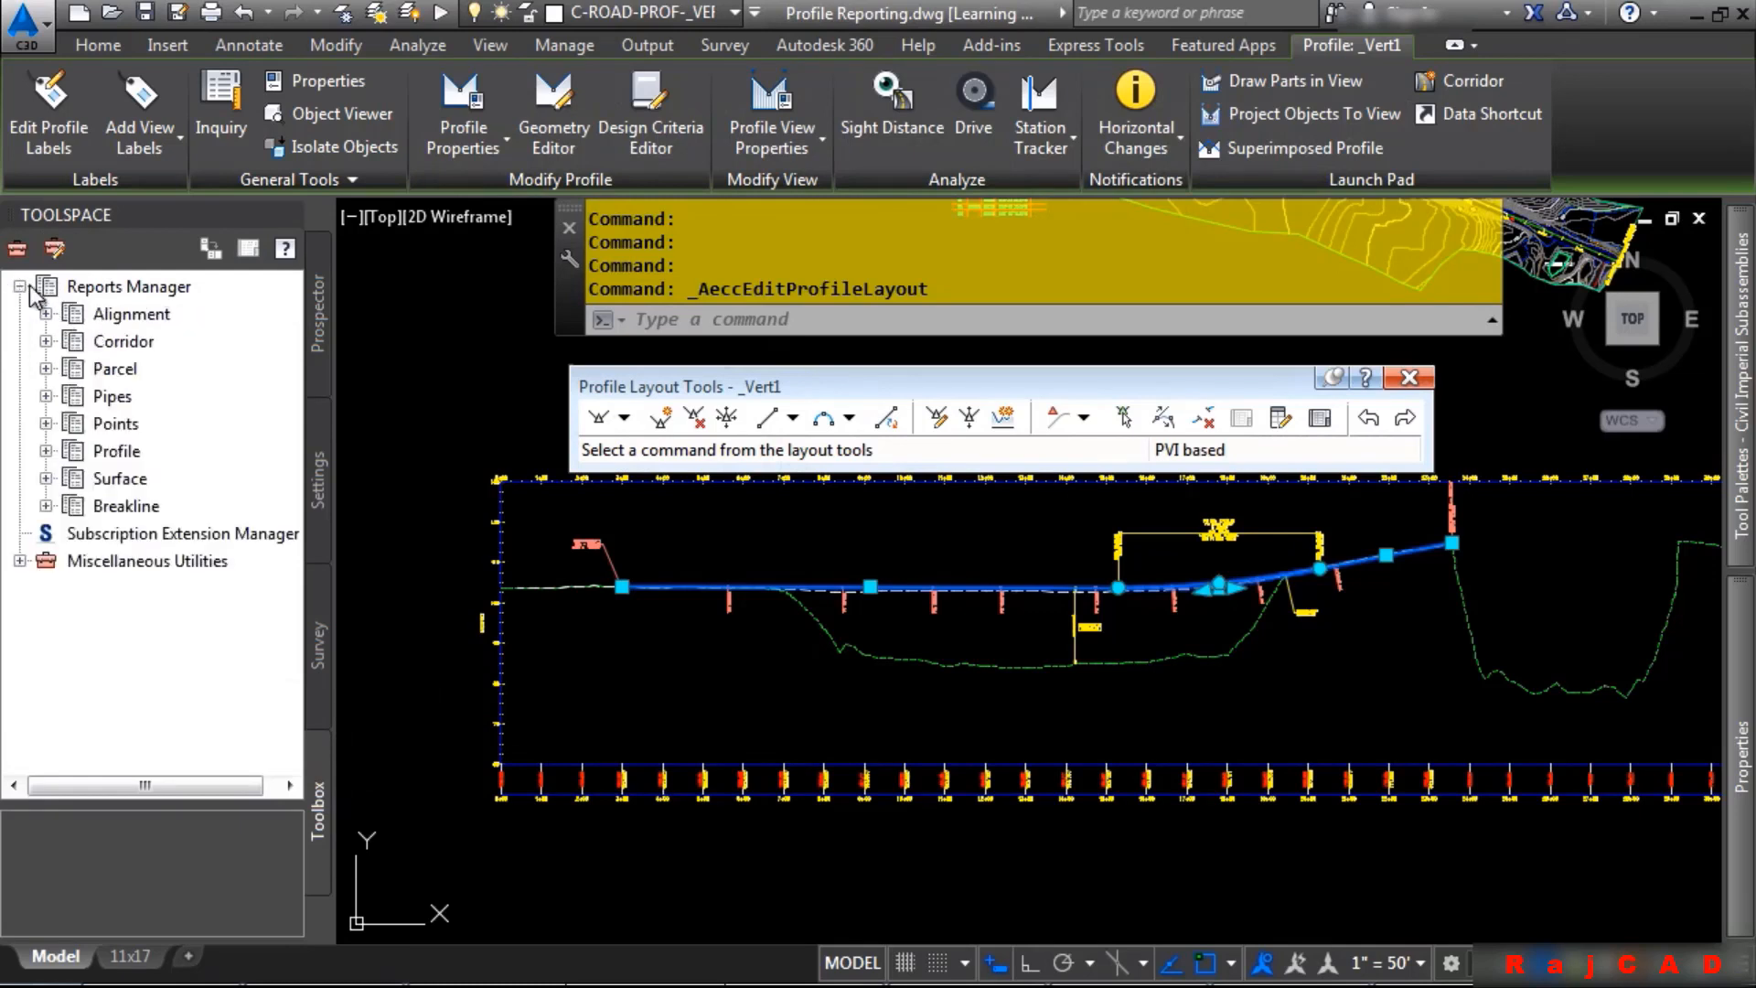
pyautogui.click(46, 451)
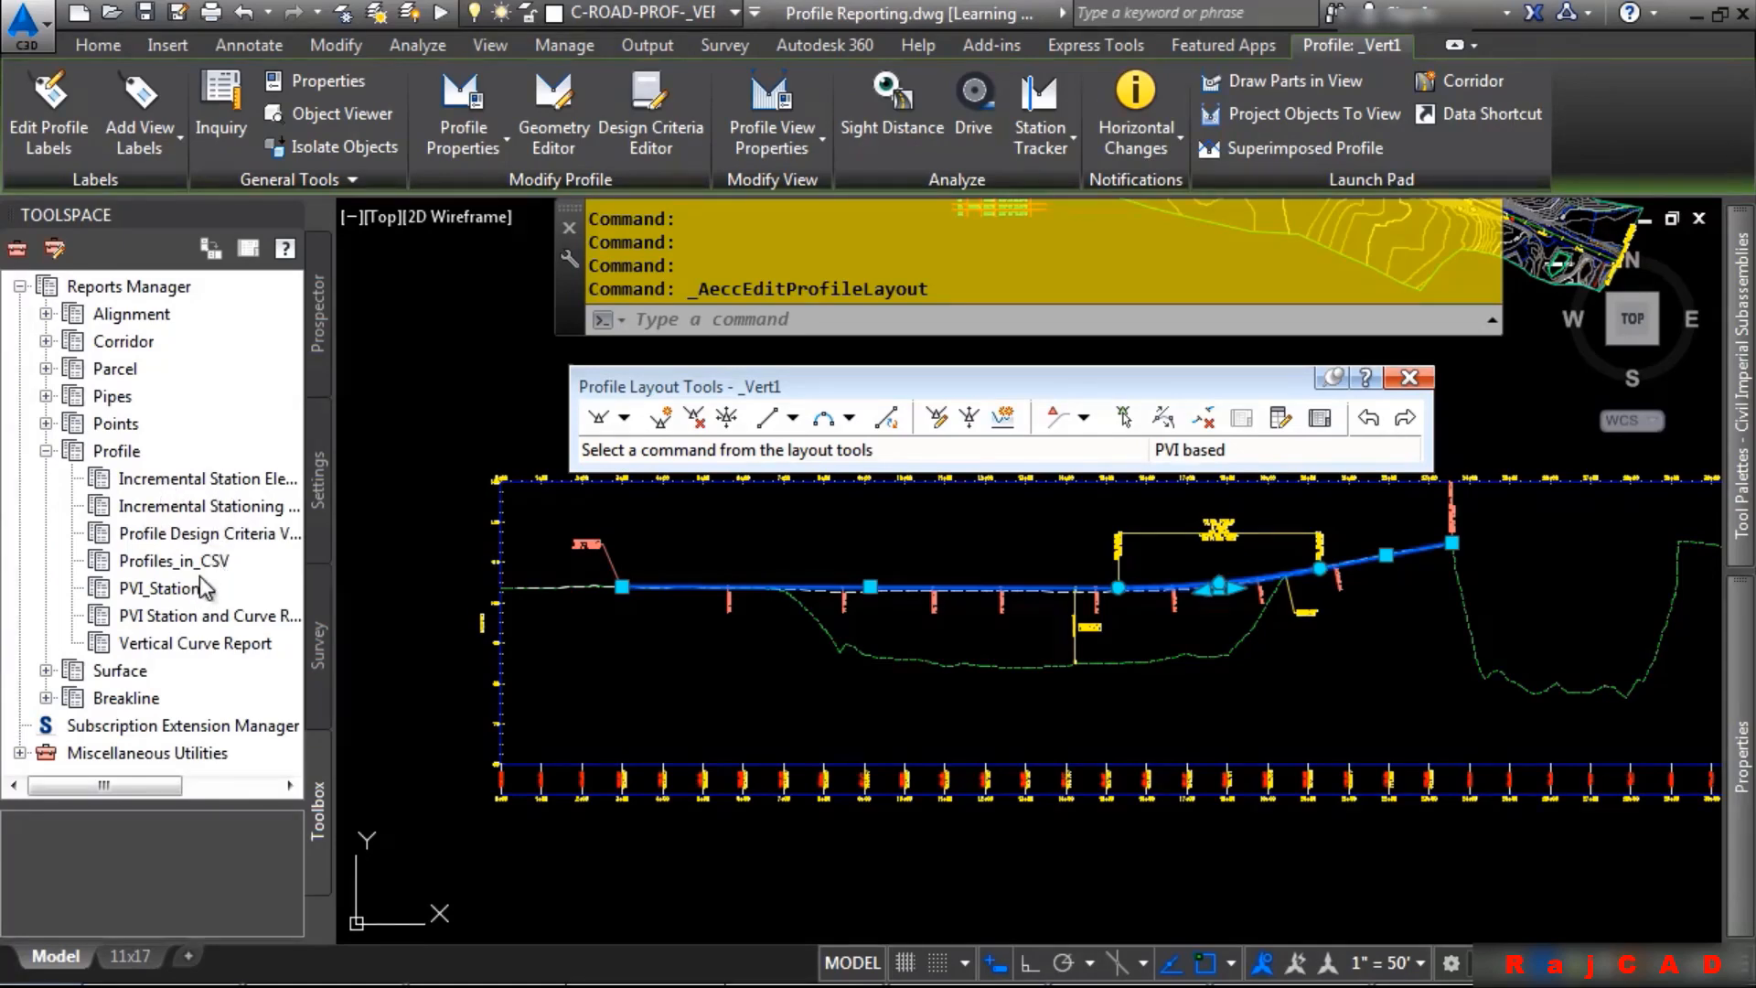
pyautogui.doubleClick(173, 616)
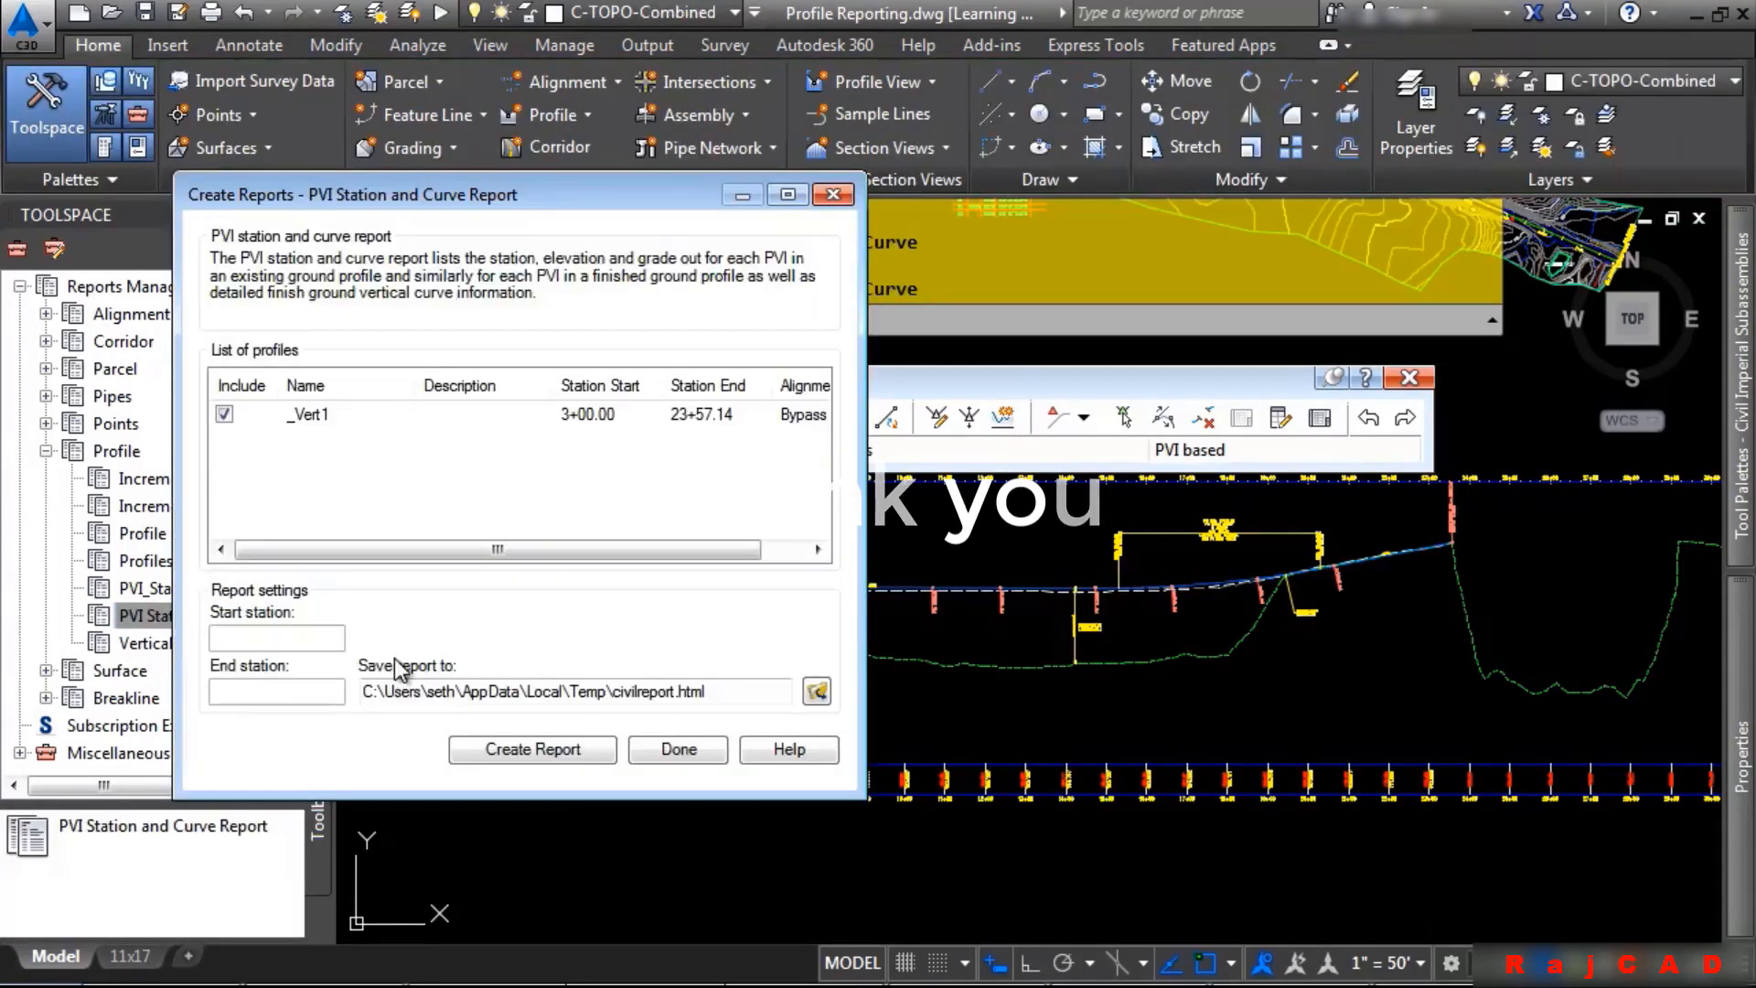
pyautogui.click(577, 759)
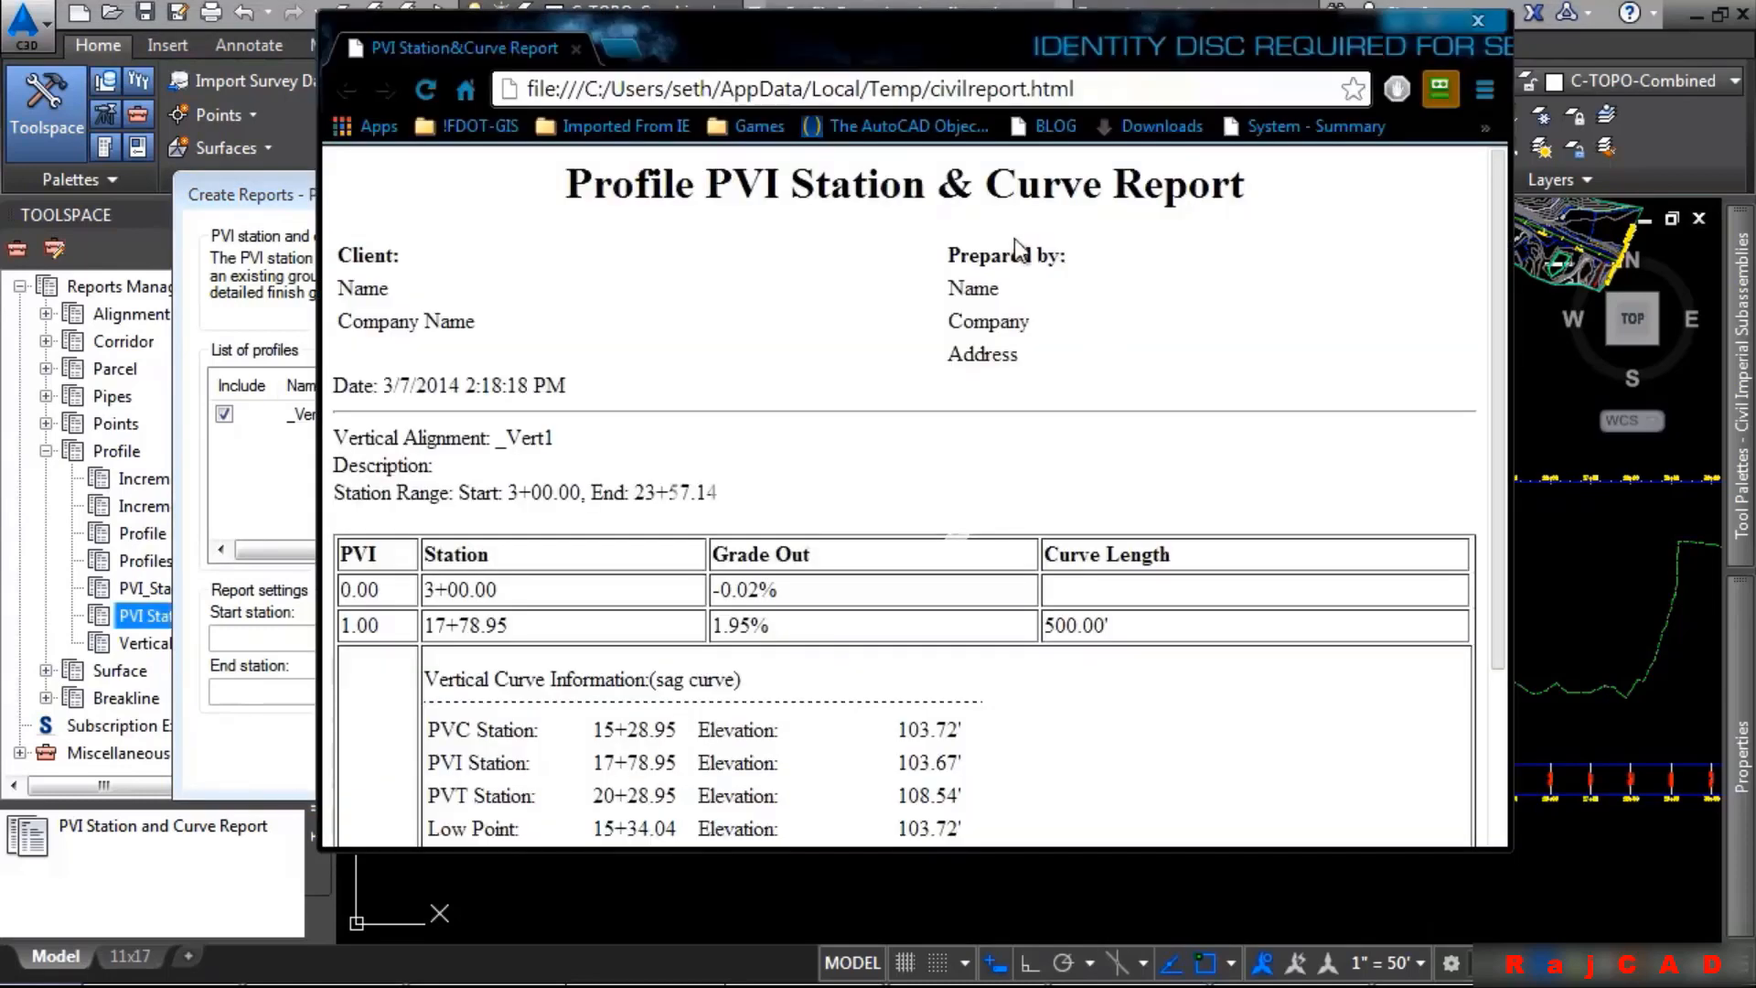